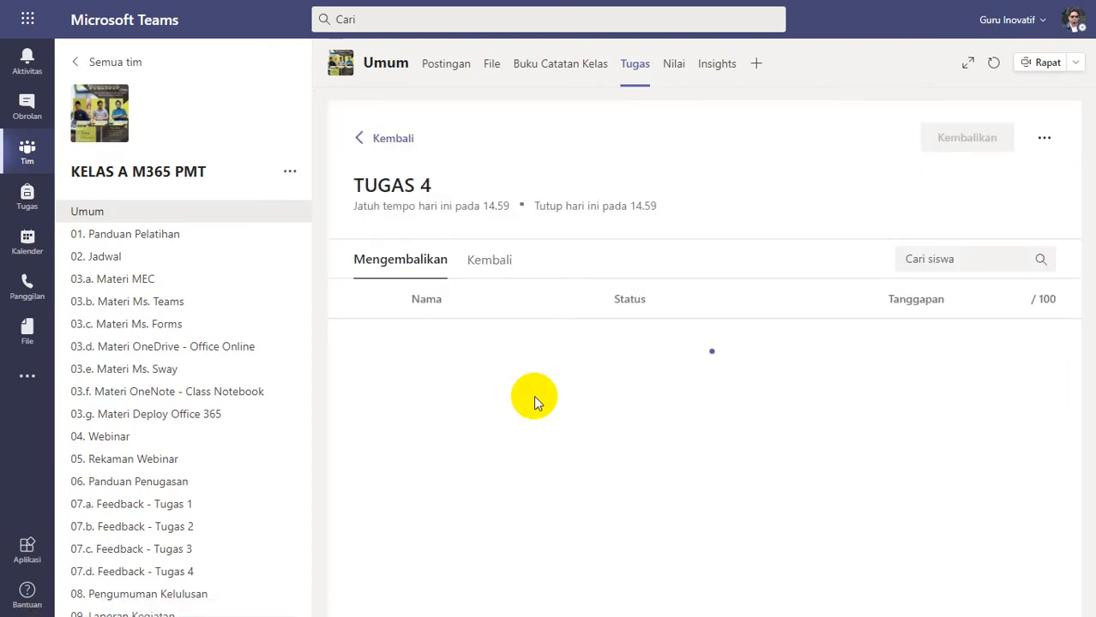
Check the returned work for TUGAS 4, then sort the unreturned list by status with submitted work first.
click(553, 260)
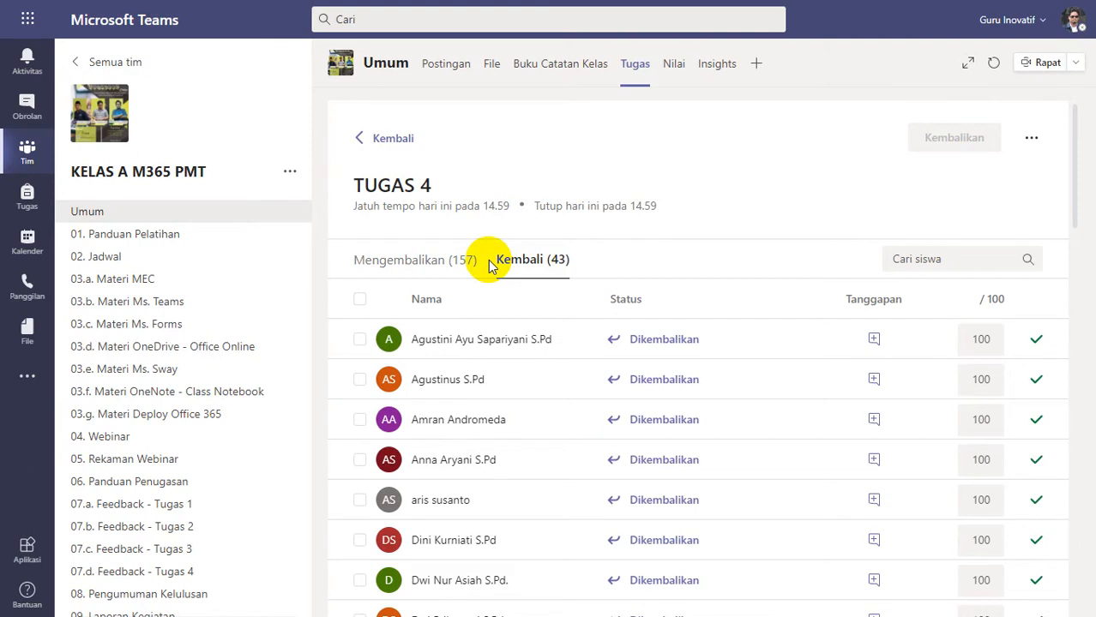
click(430, 267)
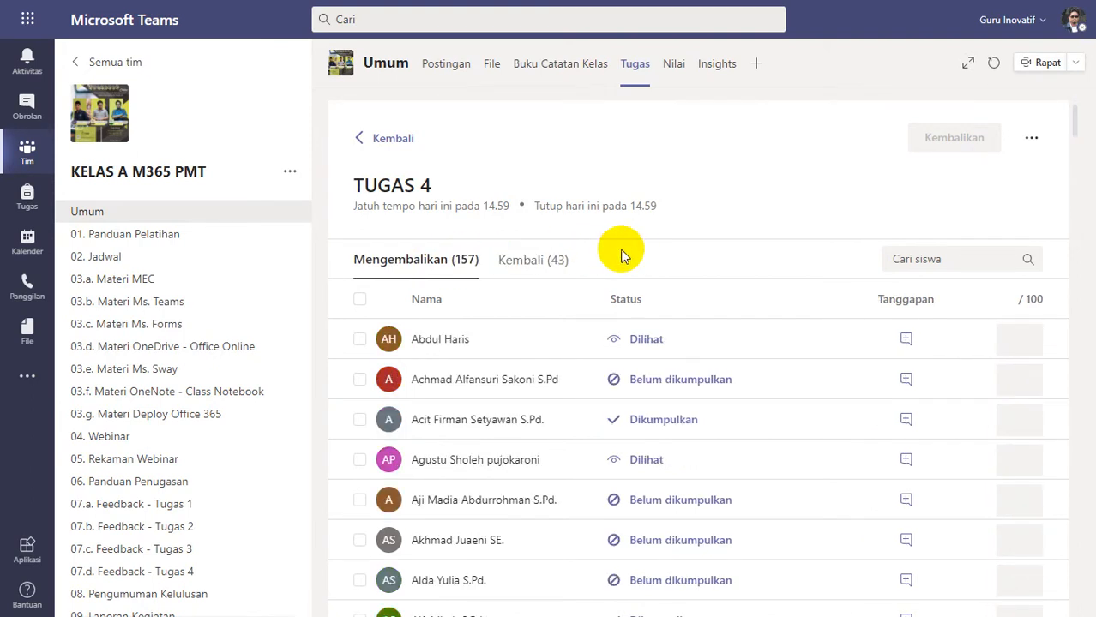
click(623, 296)
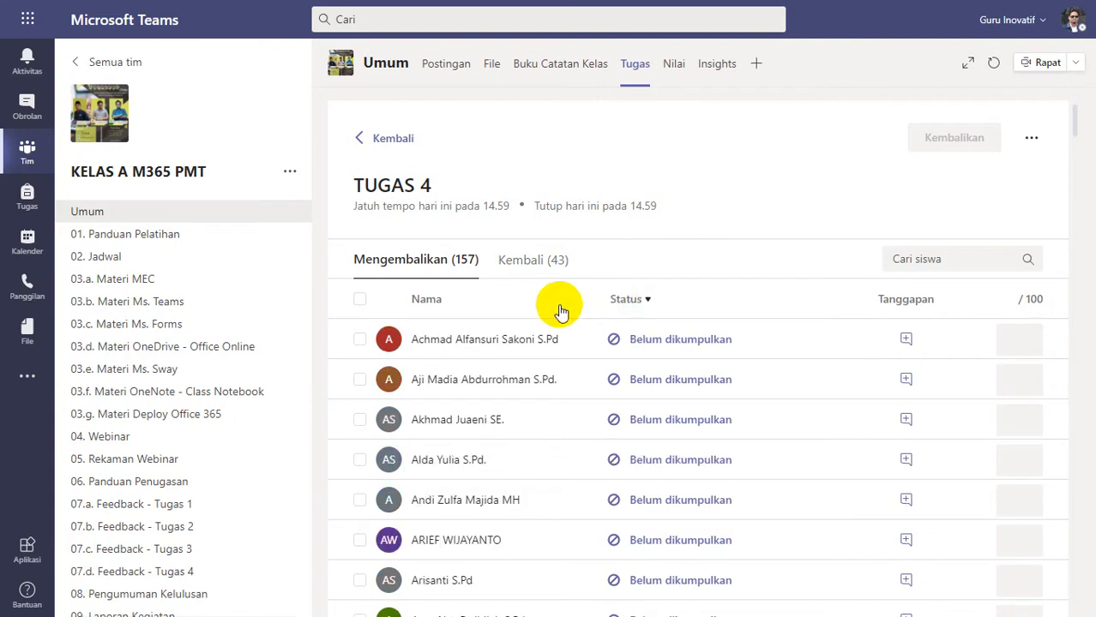
click(613, 301)
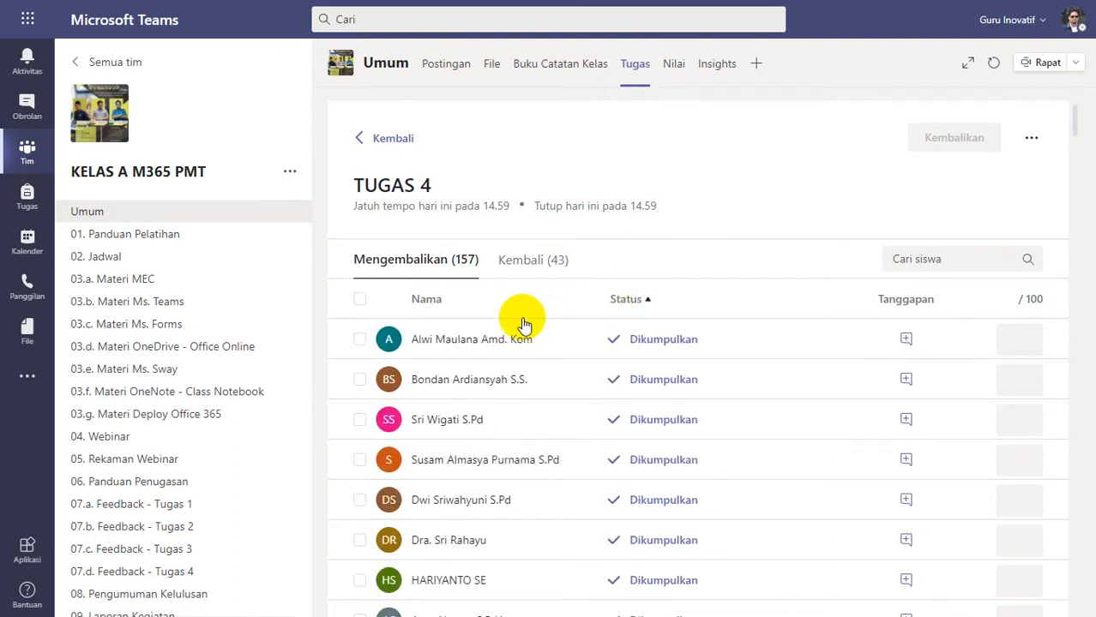
Look through the sorted student list to find the last entries with the status Dikumpulkan.
scroll(525, 325, down, 1)
scroll(524, 325, down, 1)
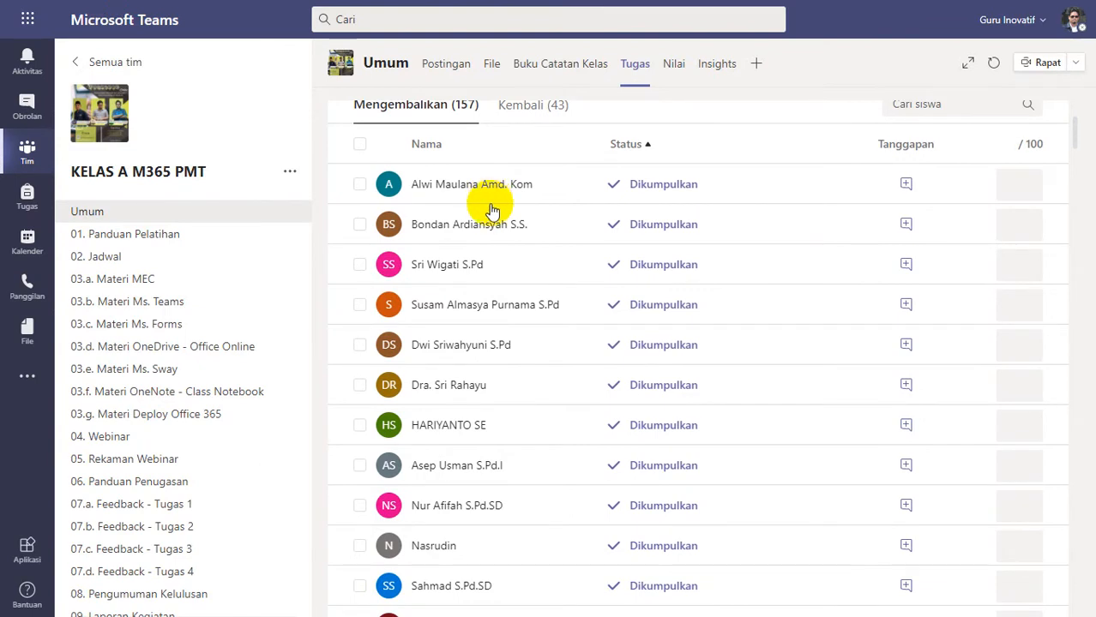
scroll(497, 260, down, 1)
scroll(498, 260, down, 3)
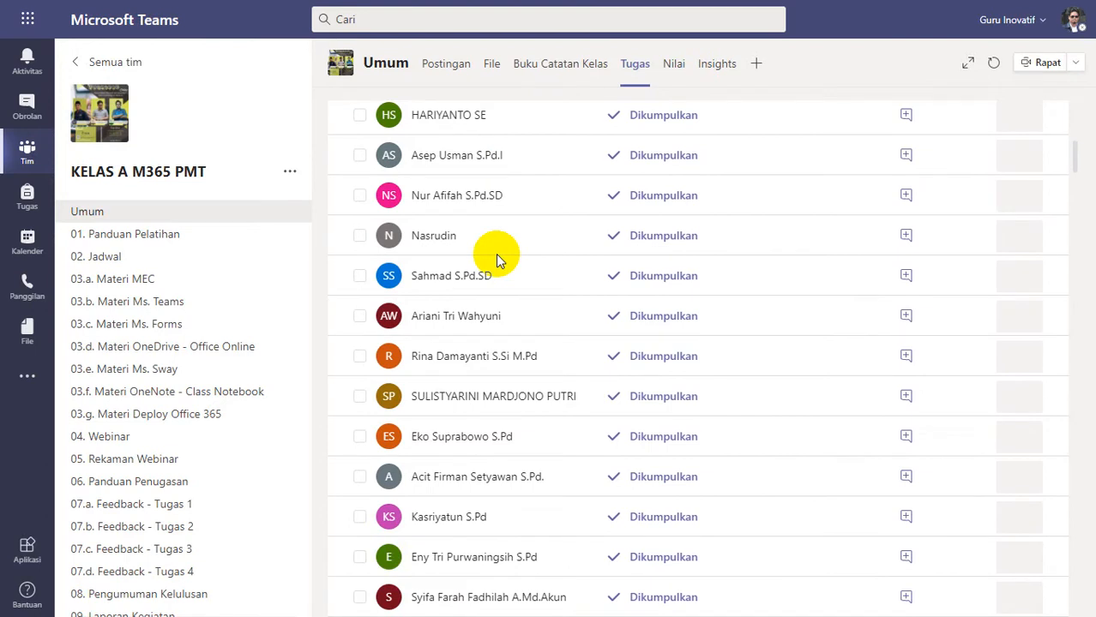
scroll(533, 295, down, 2)
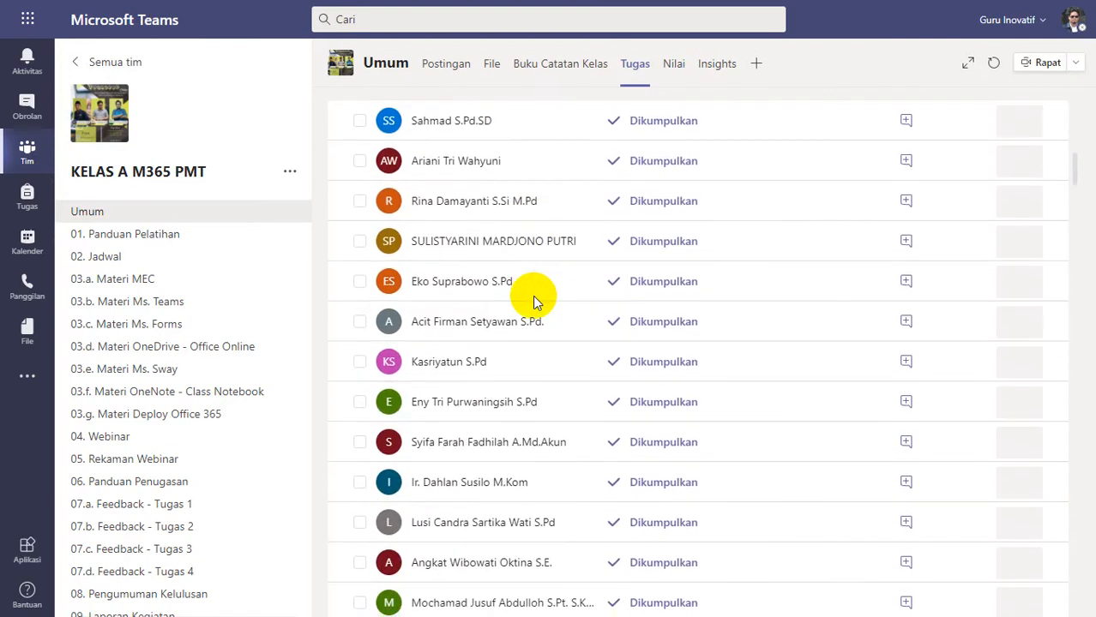
scroll(532, 295, down, 2)
scroll(532, 295, down, 2)
scroll(532, 300, down, 3)
scroll(533, 300, down, 2)
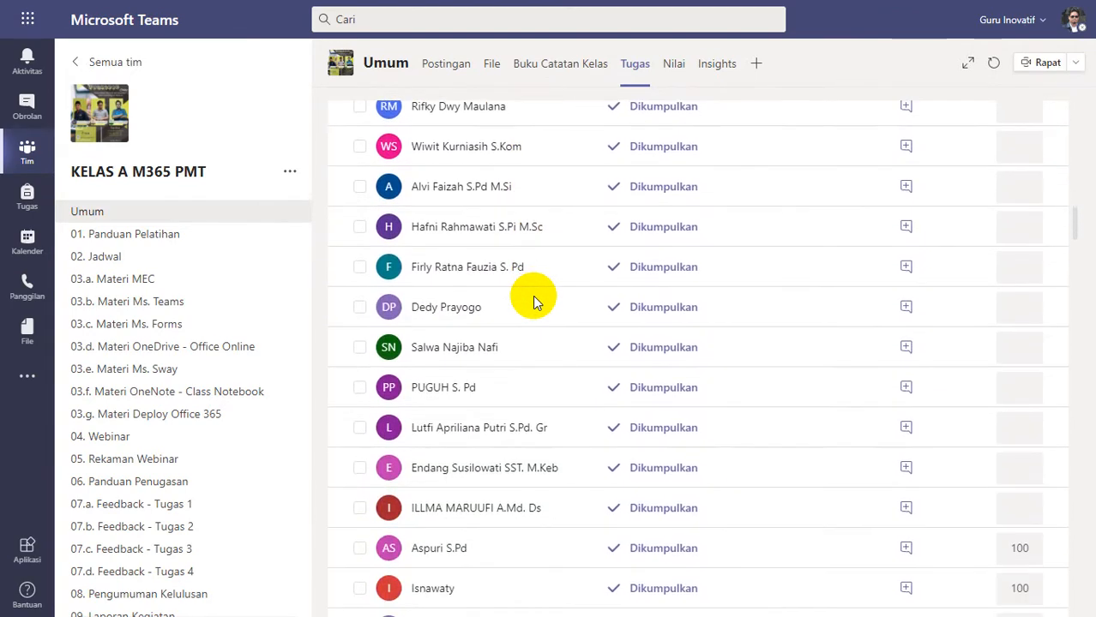
scroll(534, 301, down, 1)
scroll(533, 298, down, 4)
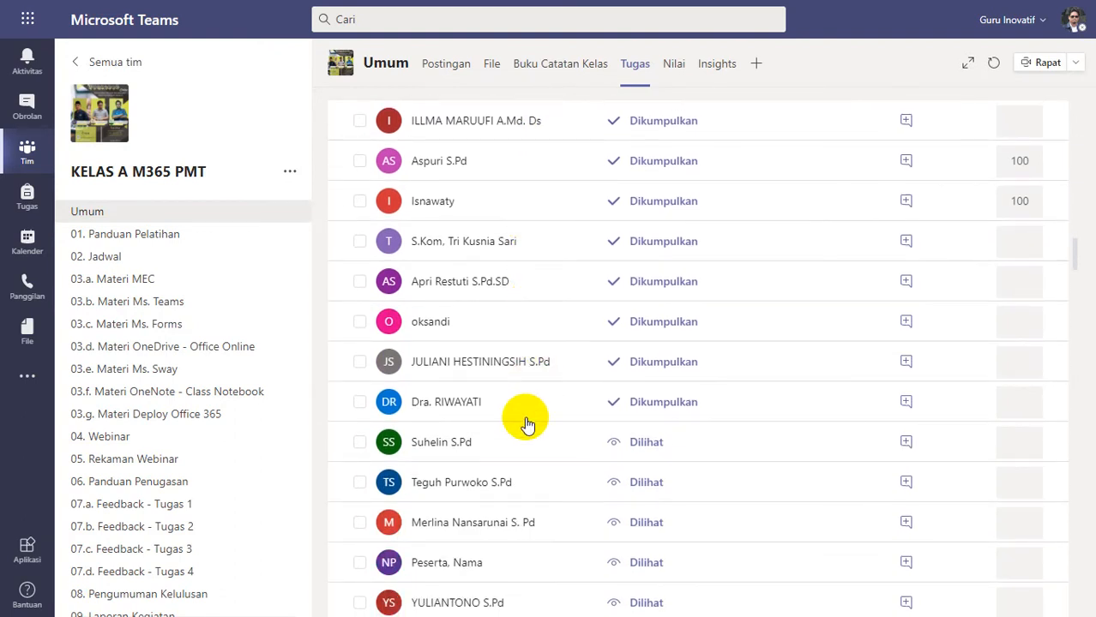
Open the last submitted student's work and review its Sway Pembelajaran APBN through to the embedded quiz, then close the Sway.
click(455, 401)
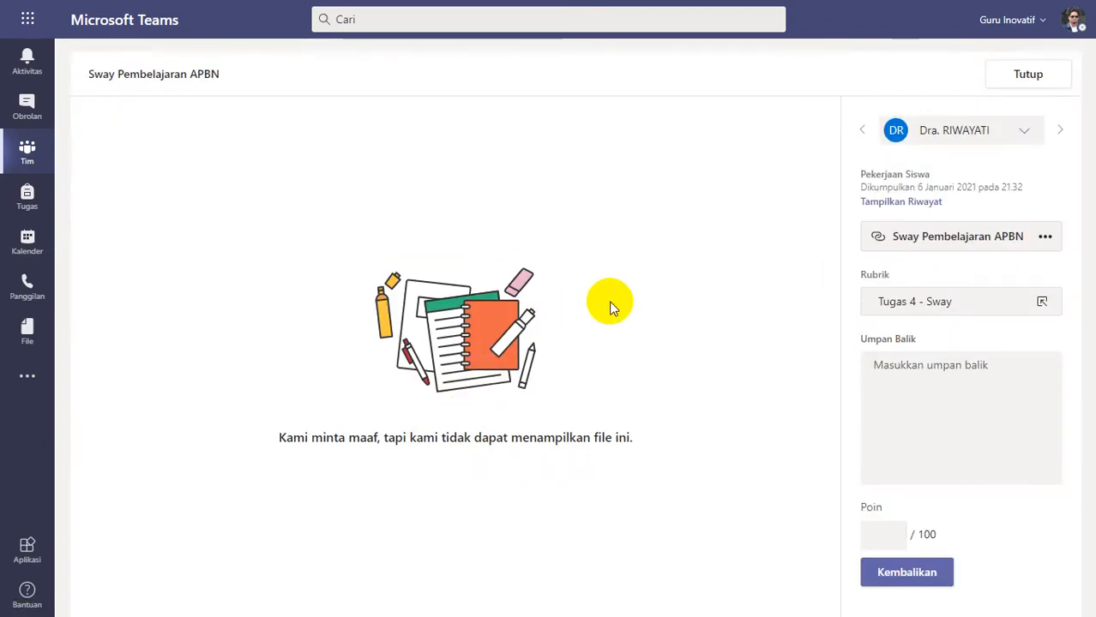
click(943, 244)
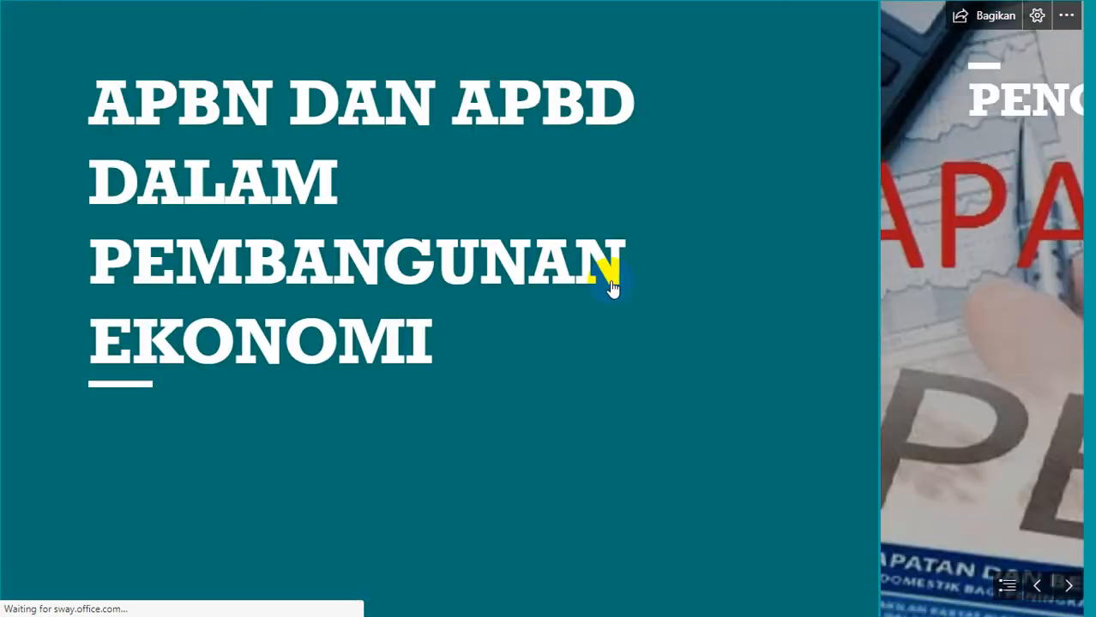
scroll(655, 223, down, 3)
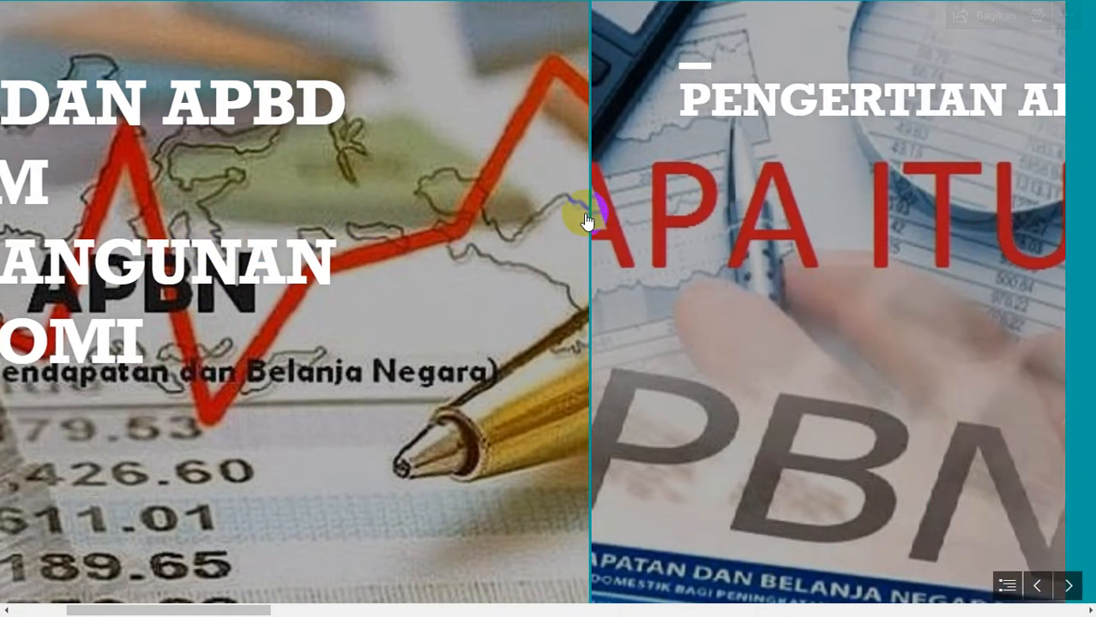
scroll(525, 210, down, 3)
scroll(516, 205, down, 5)
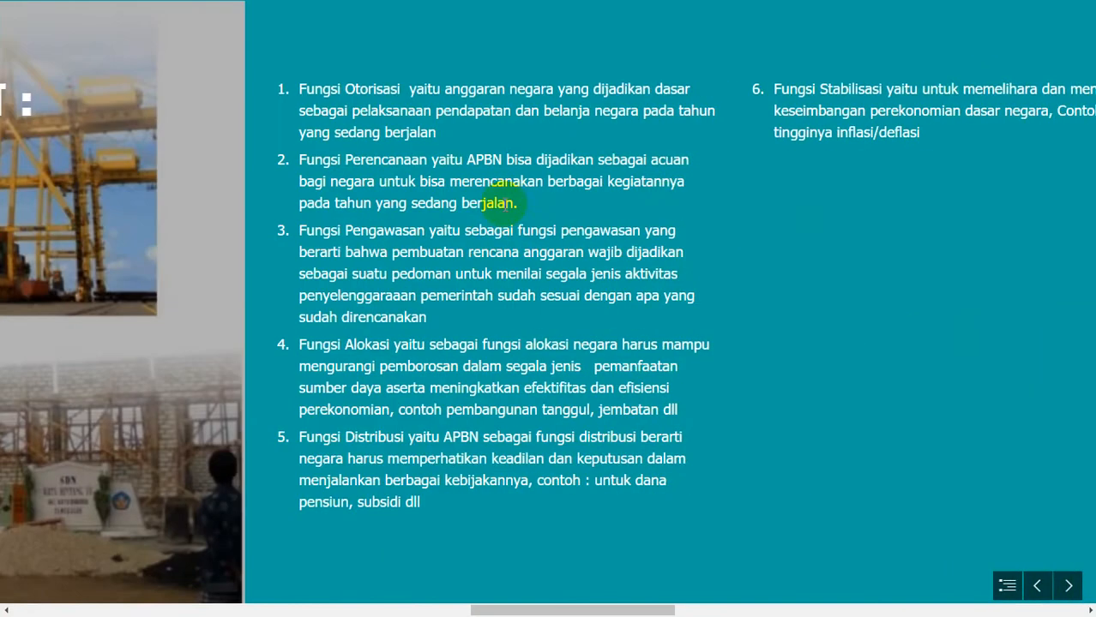
scroll(503, 201, down, 10)
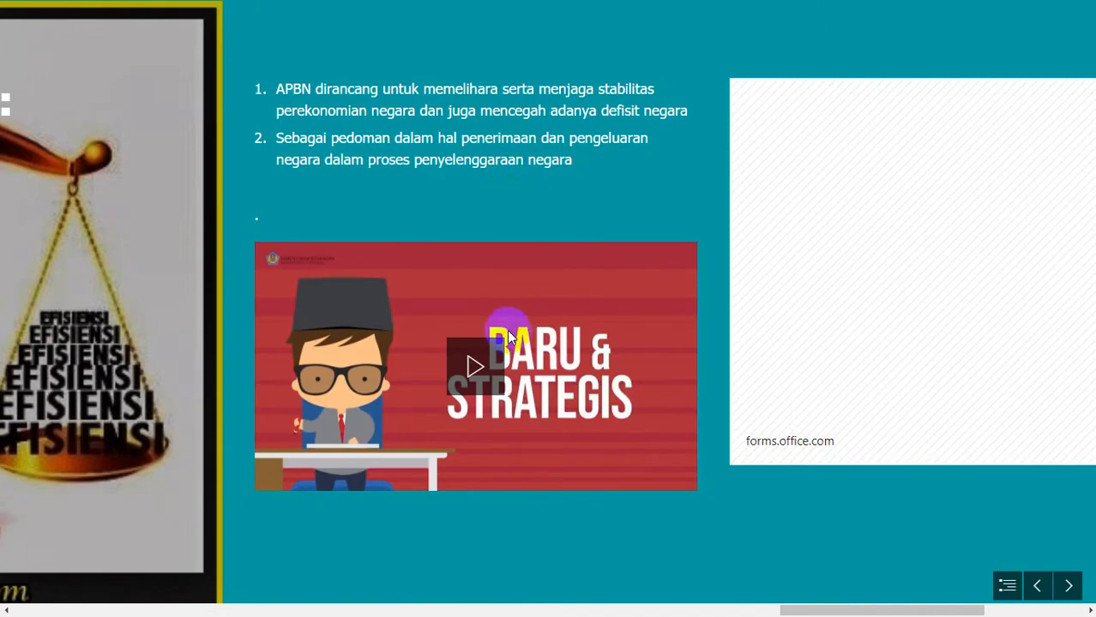
scroll(548, 298, down, 3)
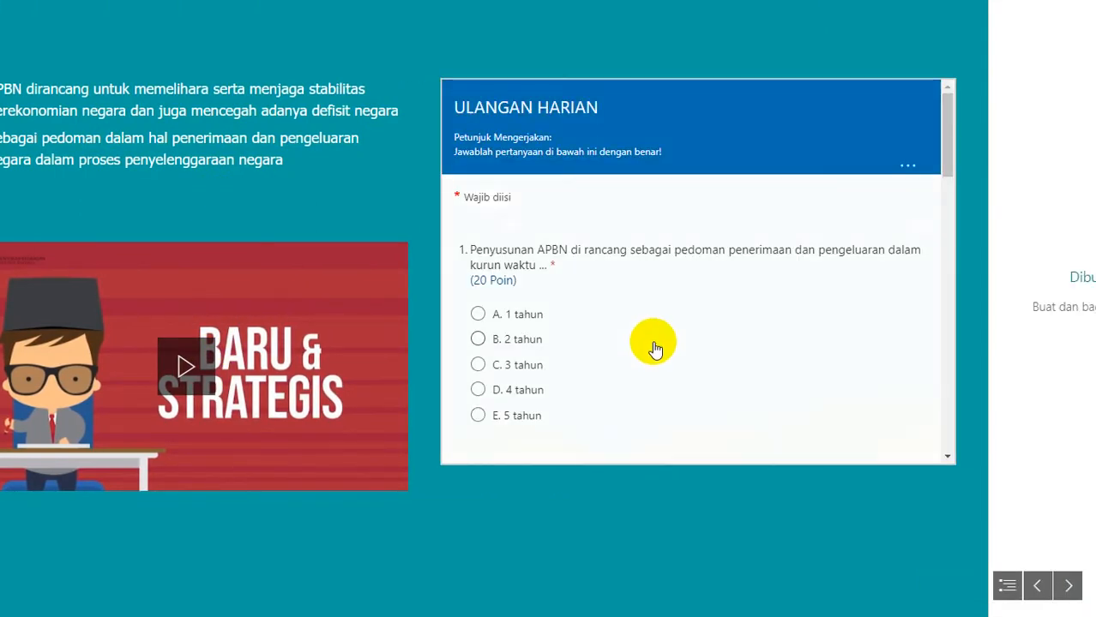
scroll(644, 291, down, 7)
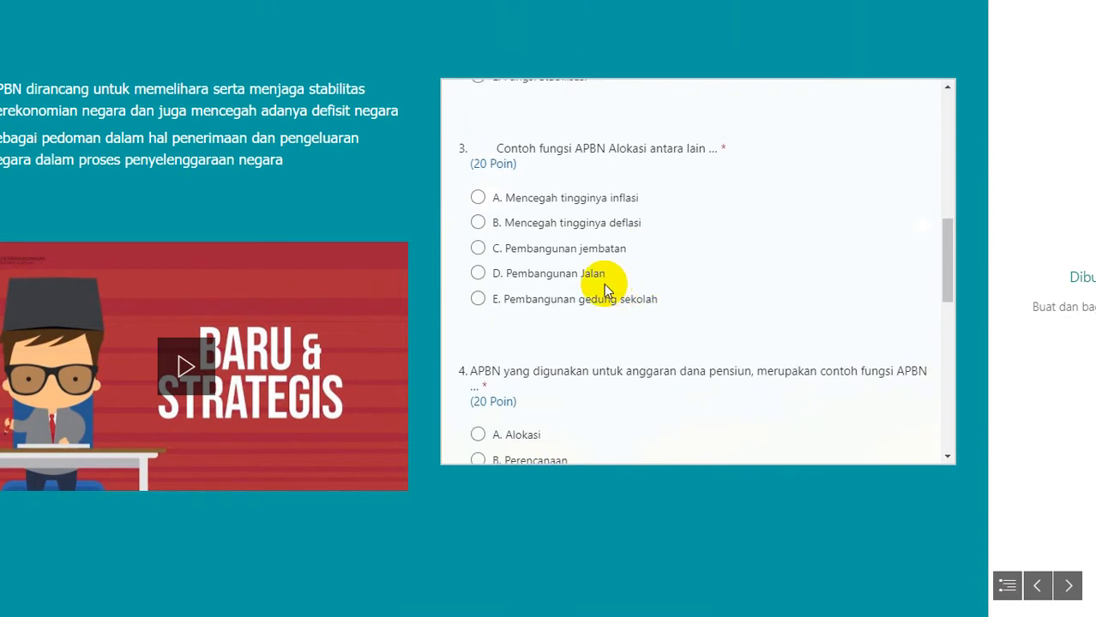
key(ctrl+w)
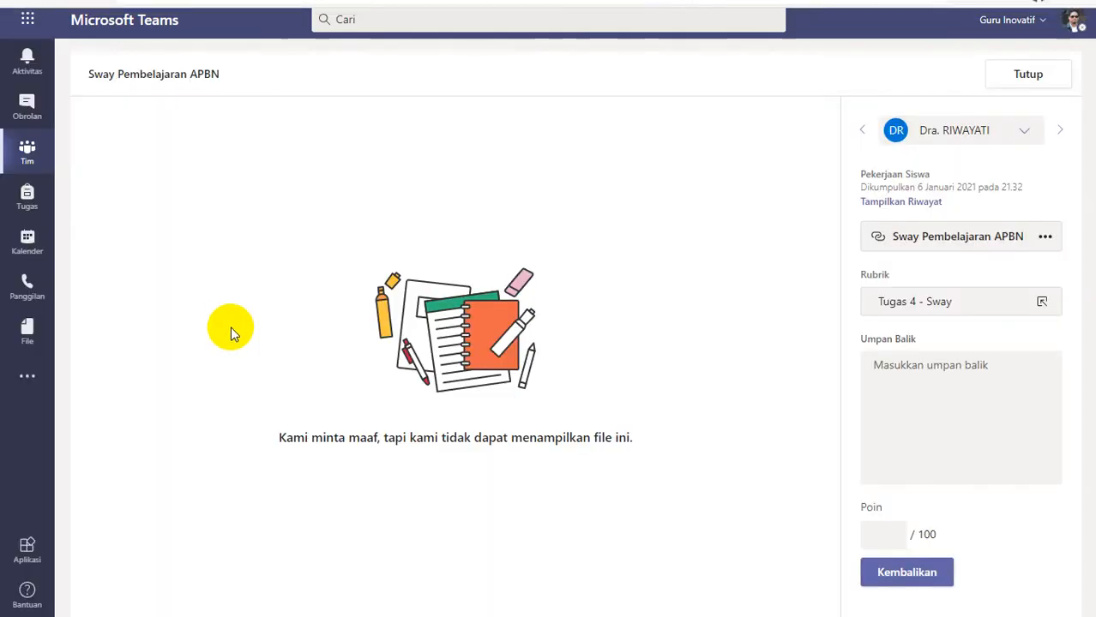
Rate the Sway Pembelajaran APBN submission as Istimewa (4 poin) in the rubric and return it with the feedback "Good Job".
click(924, 300)
click(924, 291)
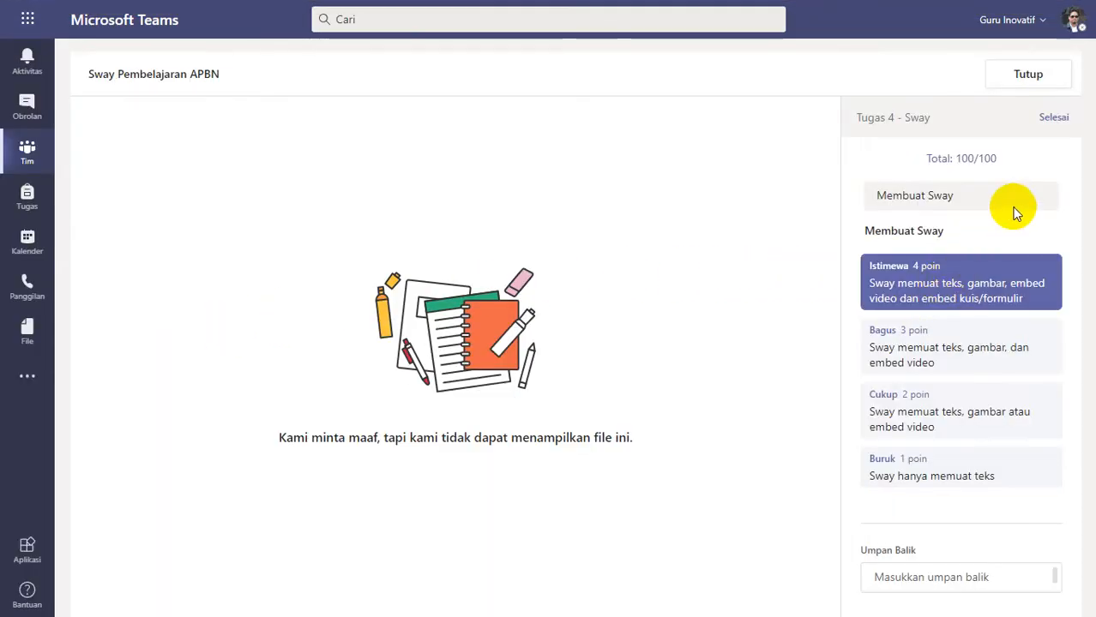
click(1053, 117)
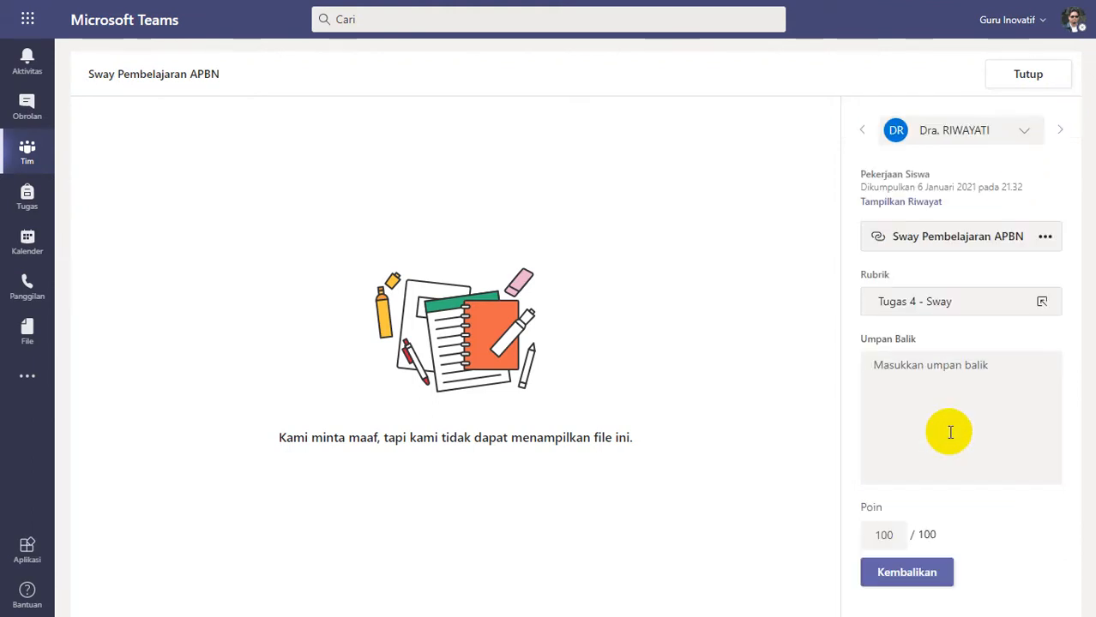
click(951, 436)
text(Good Job)
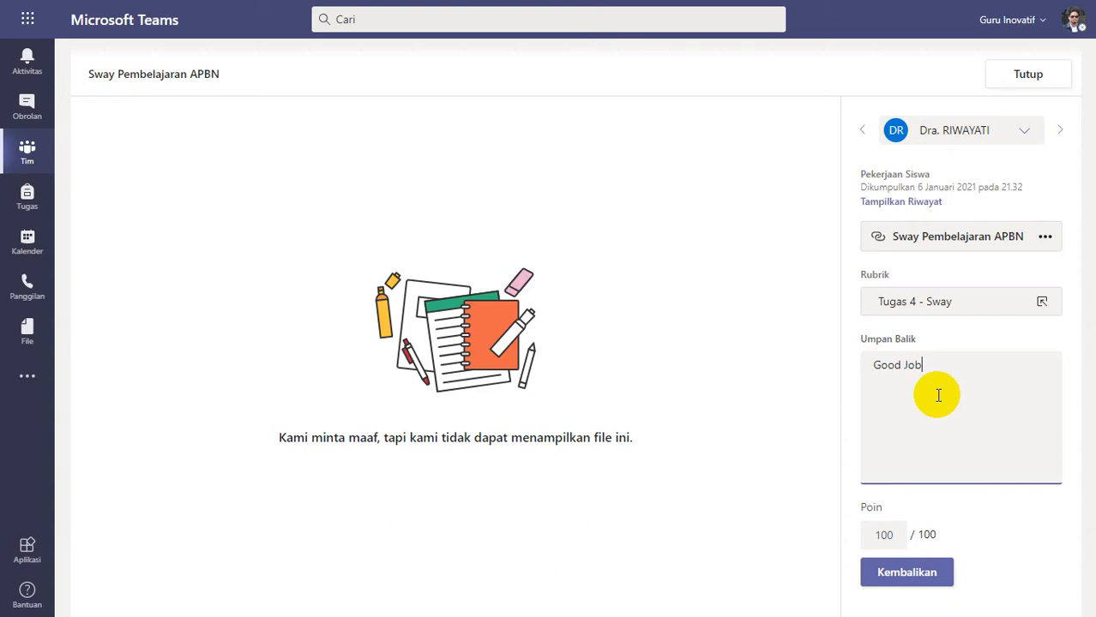
click(888, 574)
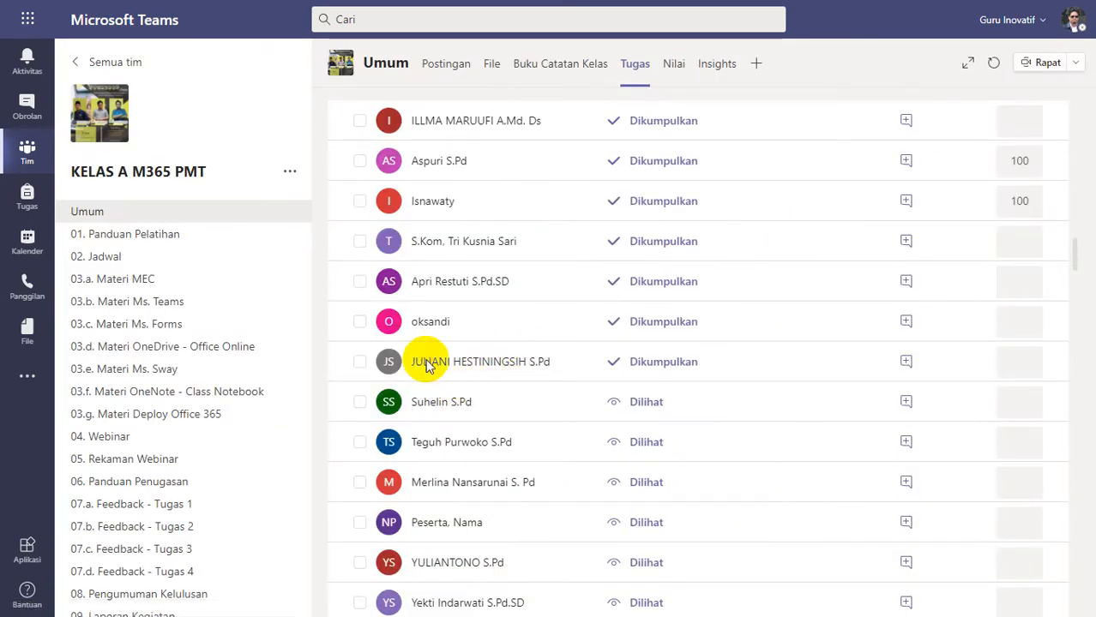
Open the next submitted student's work and review its linked TUGAS 4 SWAY presentation.
click(523, 289)
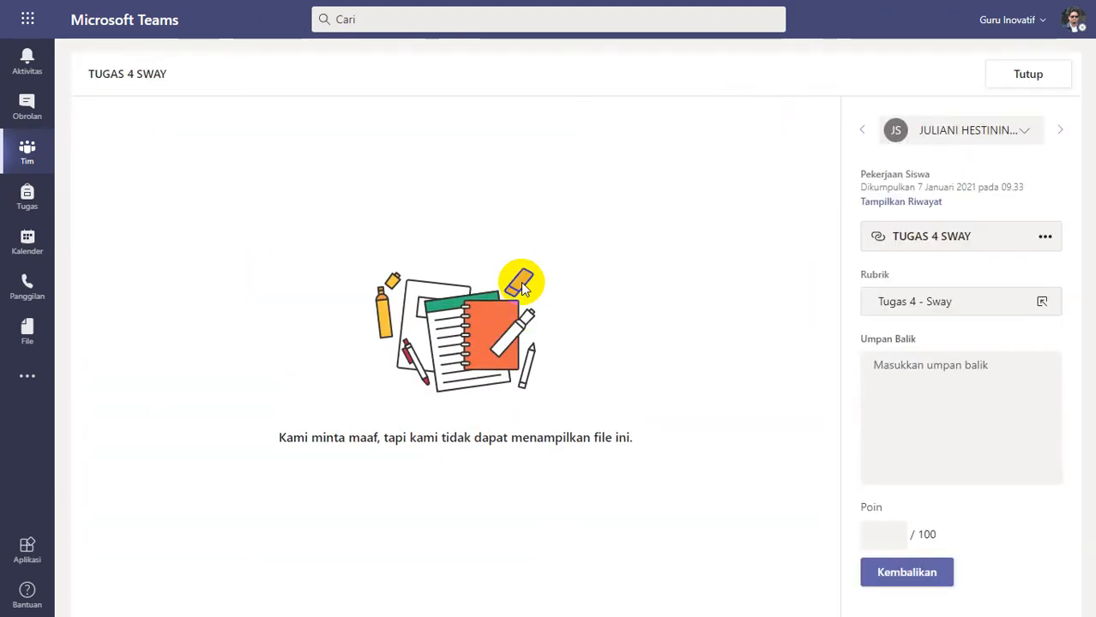
click(904, 238)
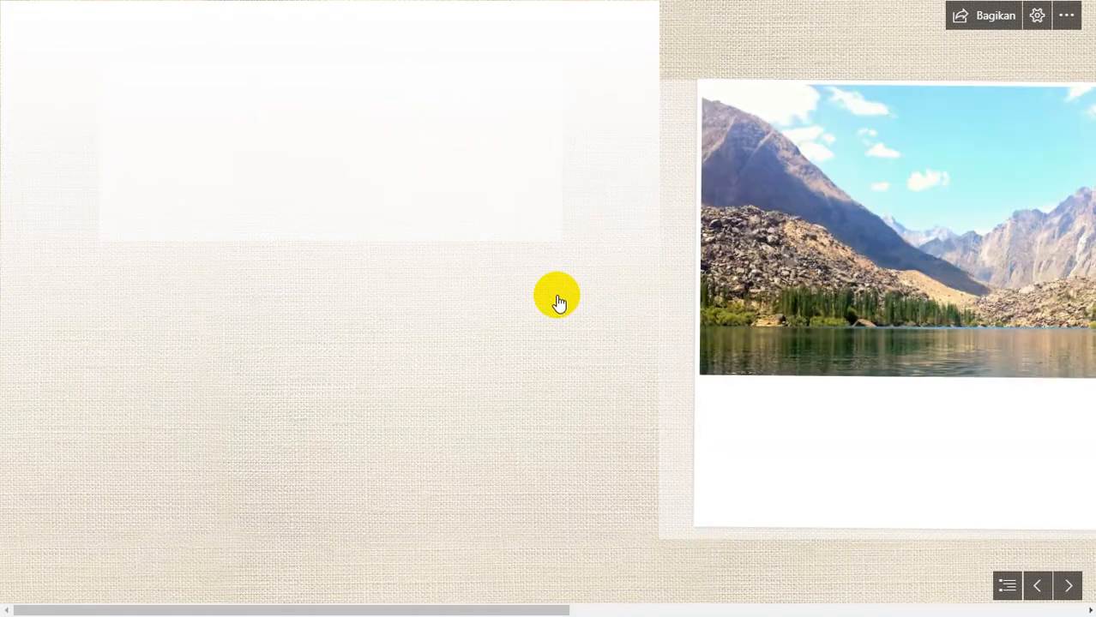
scroll(501, 319, down, 10)
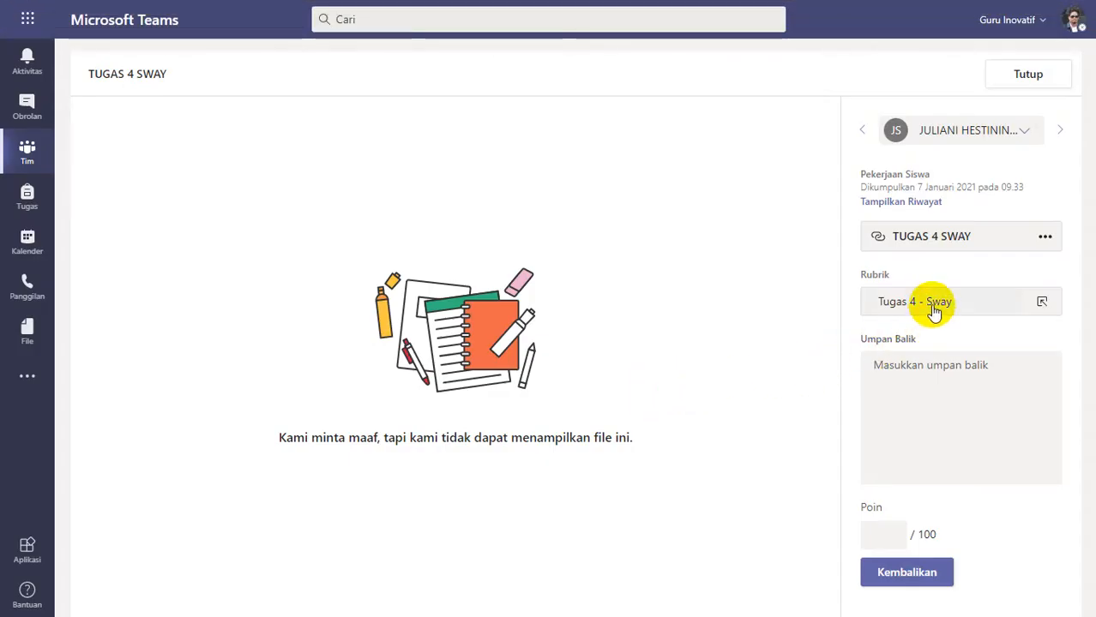
Rate the TUGAS 4 SWAY submission as Istimewa (4 poin) in the rubric and return it with the feedback "Good Job".
click(933, 310)
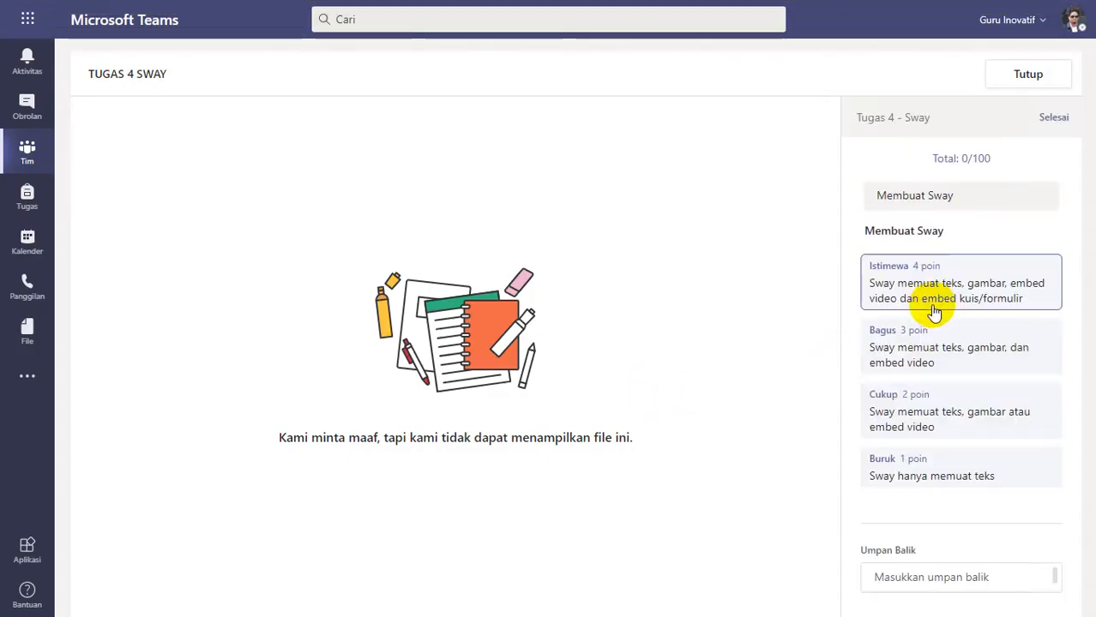
click(936, 304)
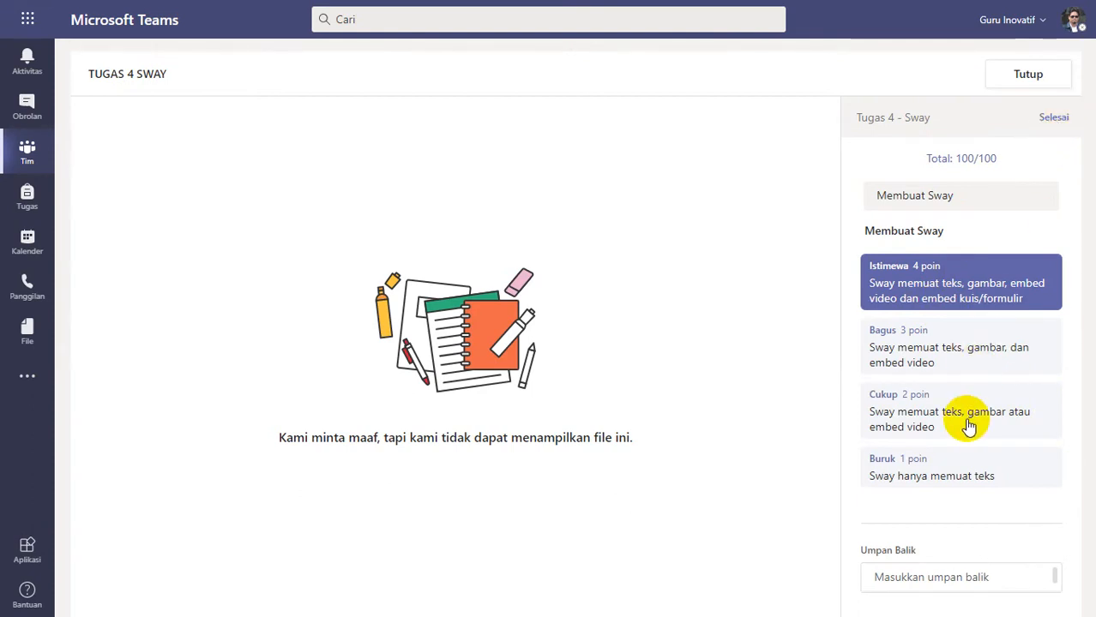
click(953, 387)
text(Good Job)
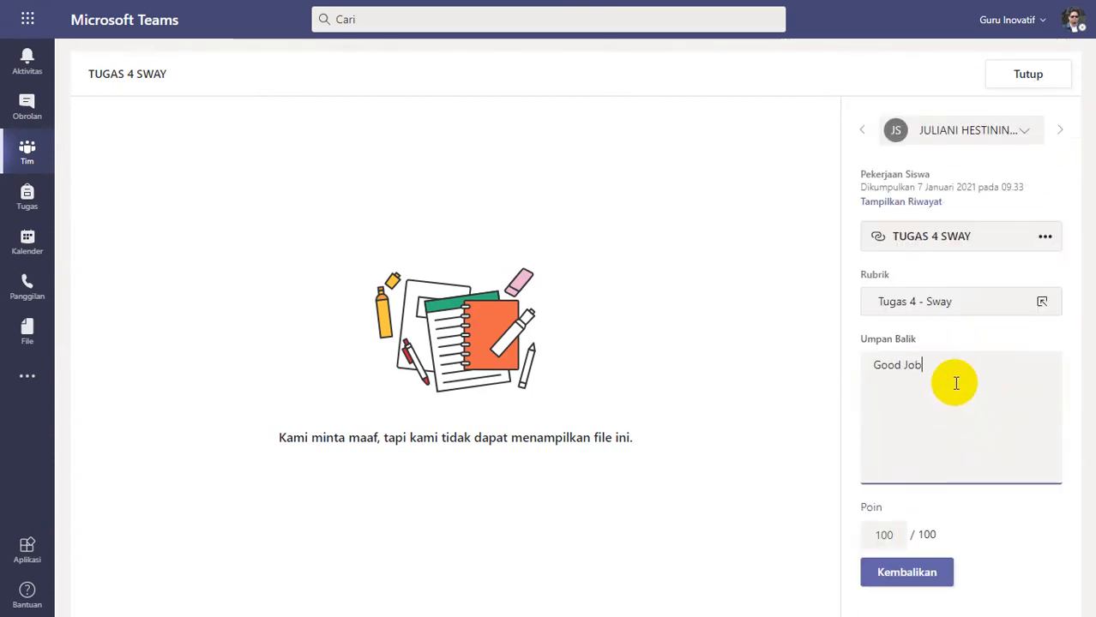
click(896, 572)
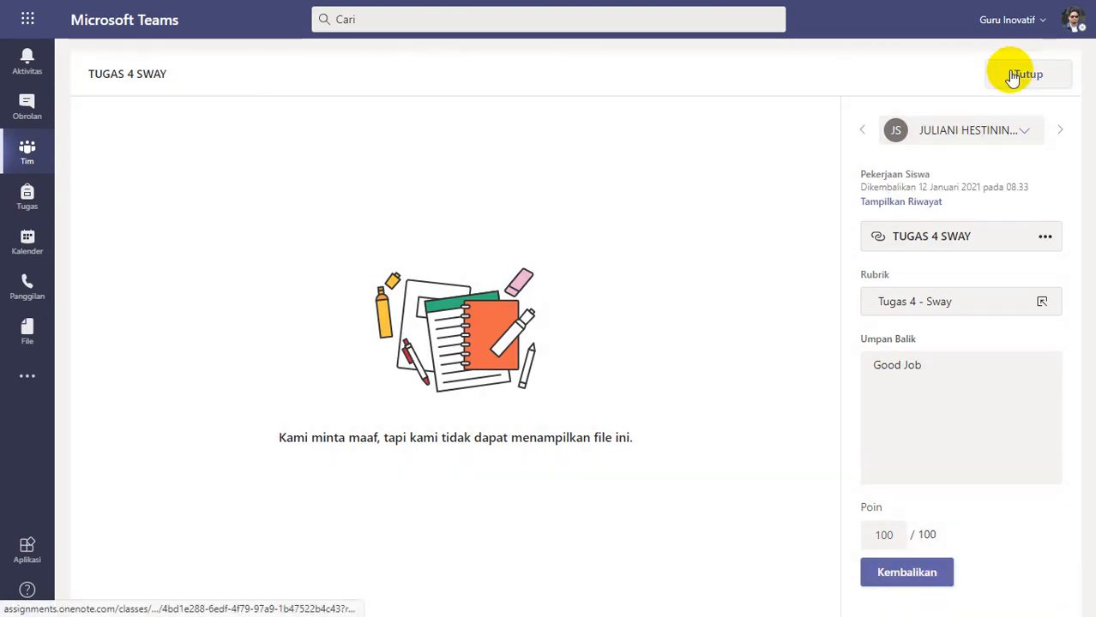
click(1013, 76)
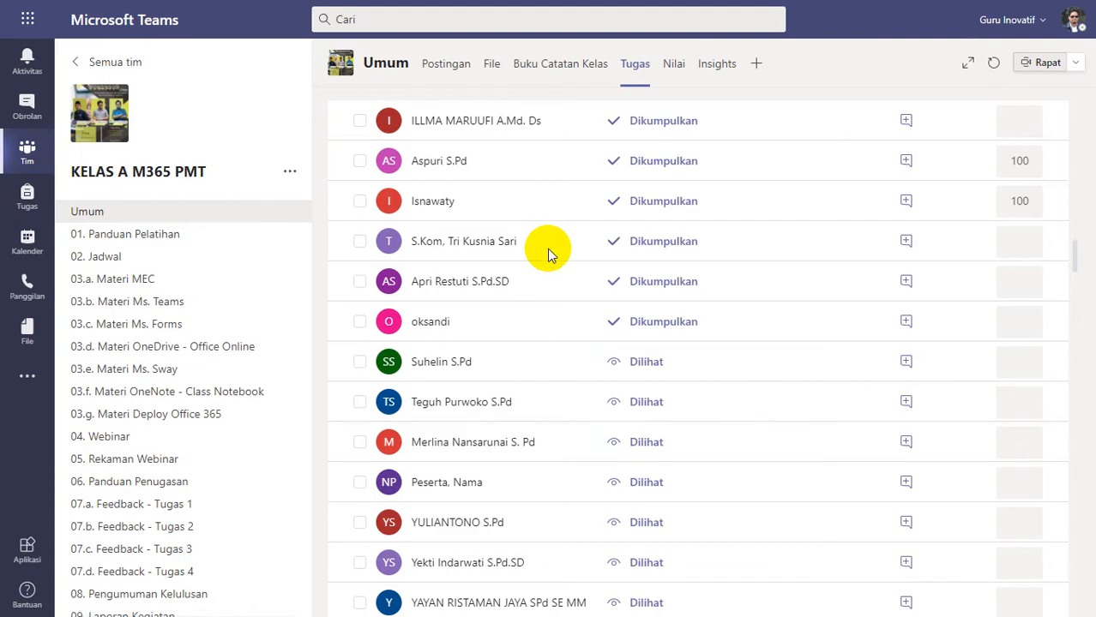
Open the following student's BJ. Habibie Sway and review its text, images, video and embedded form.
click(938, 239)
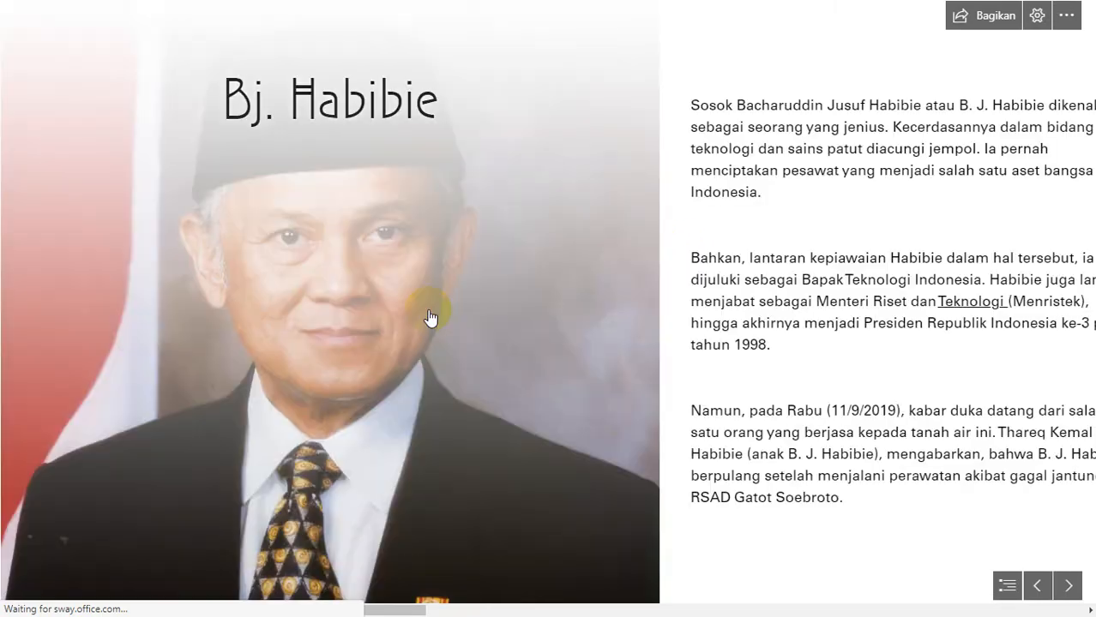
scroll(430, 317, down, 10)
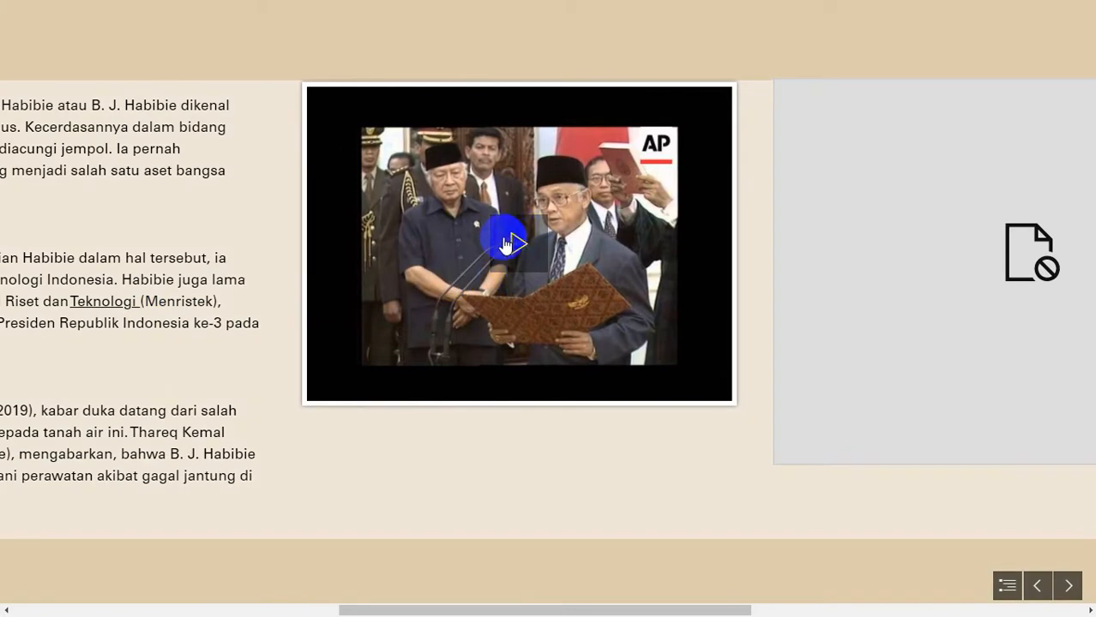
scroll(571, 326, down, 3)
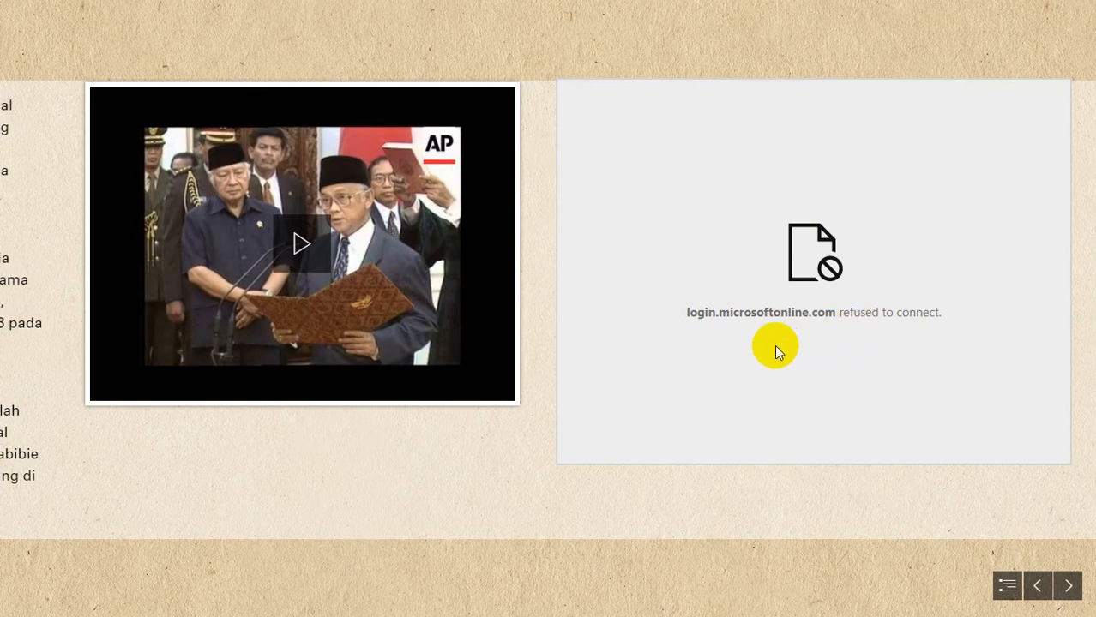
scroll(534, 227, left, 3)
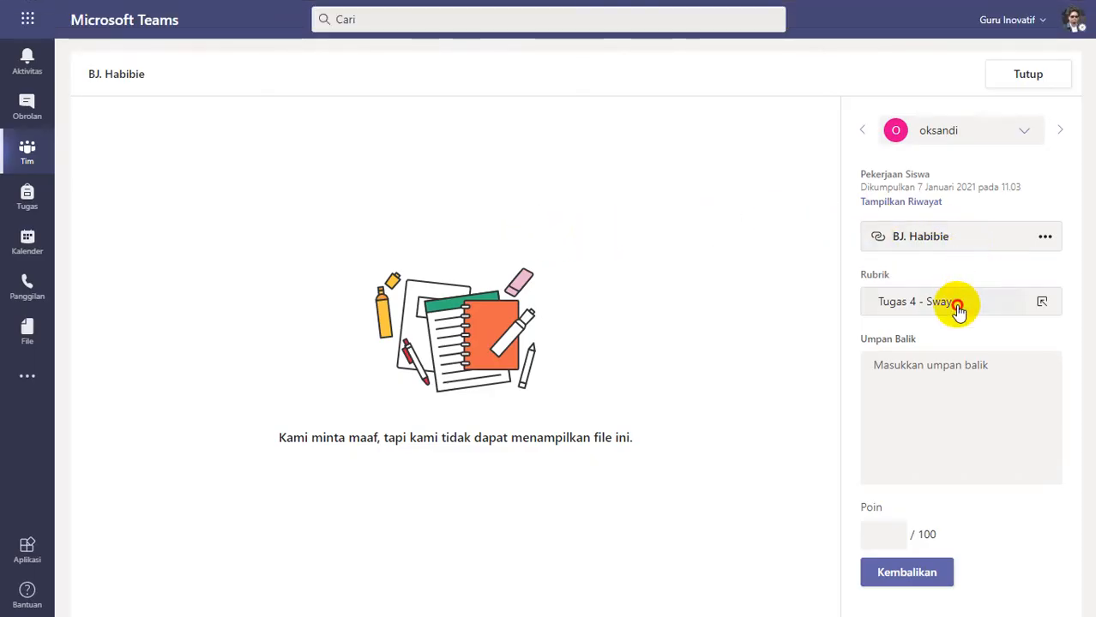
Rate the BJ. Habibie submission as Bagus (3 poin) and return it with the copied feedback "Silakan diperbaiki, lihat video feedback nya untuk melihat kekurangannya apa".
click(954, 306)
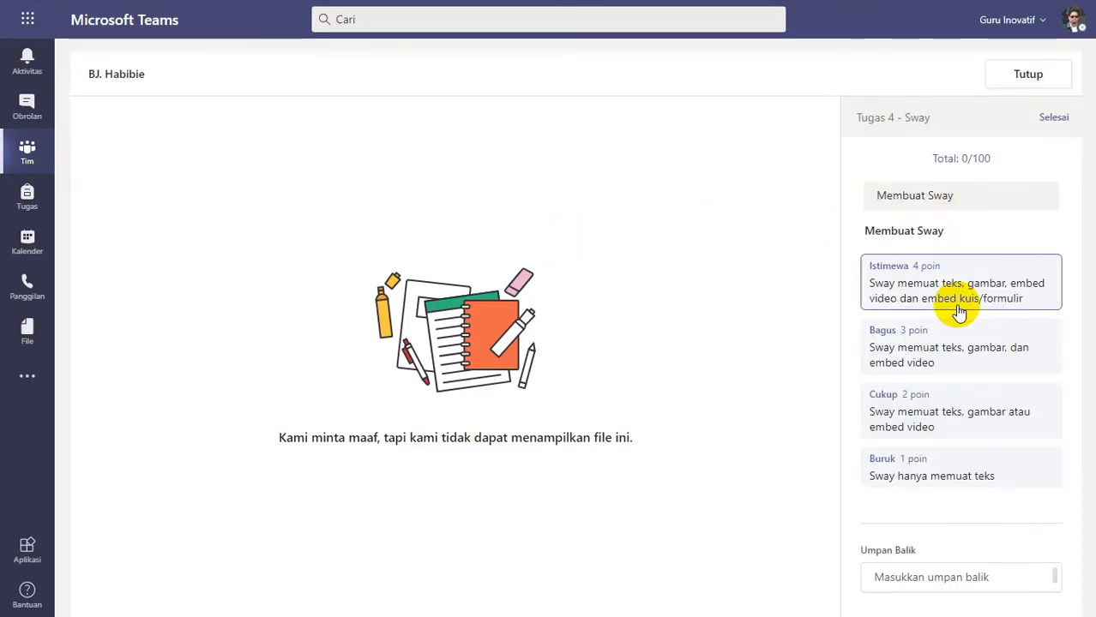
click(949, 343)
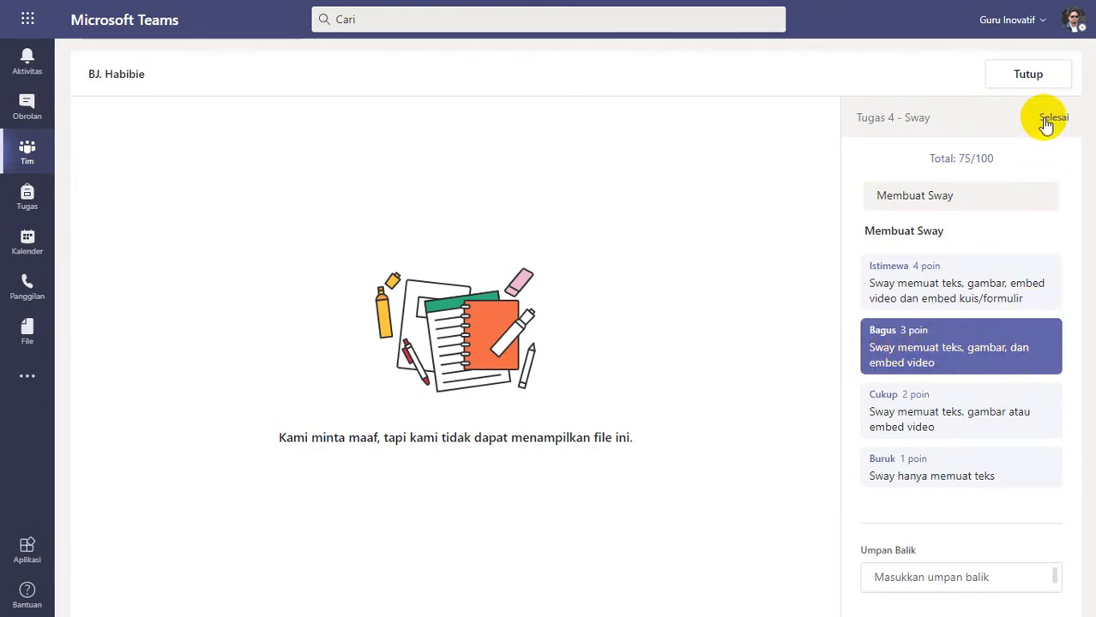
click(944, 383)
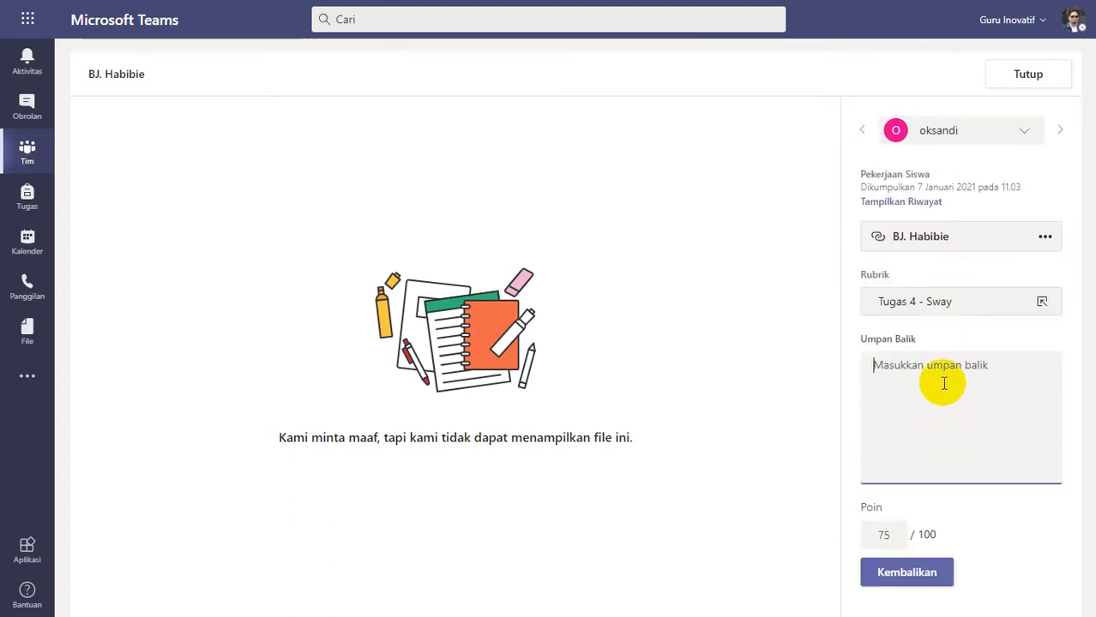
text(Silakan diperbaik)
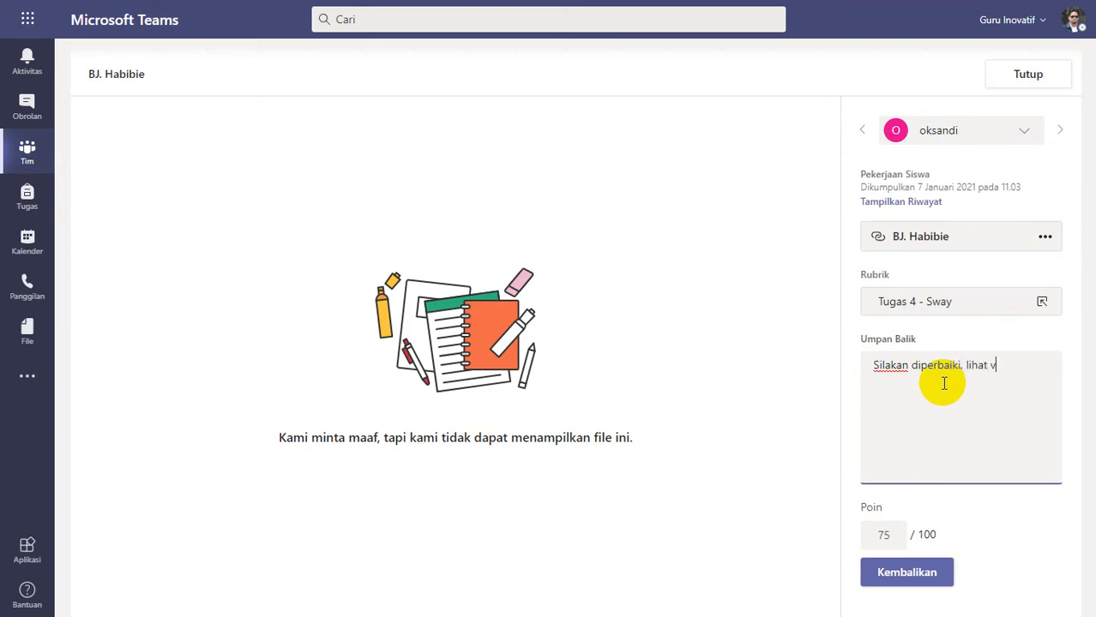
text(i, lihat video feedback nya ini)
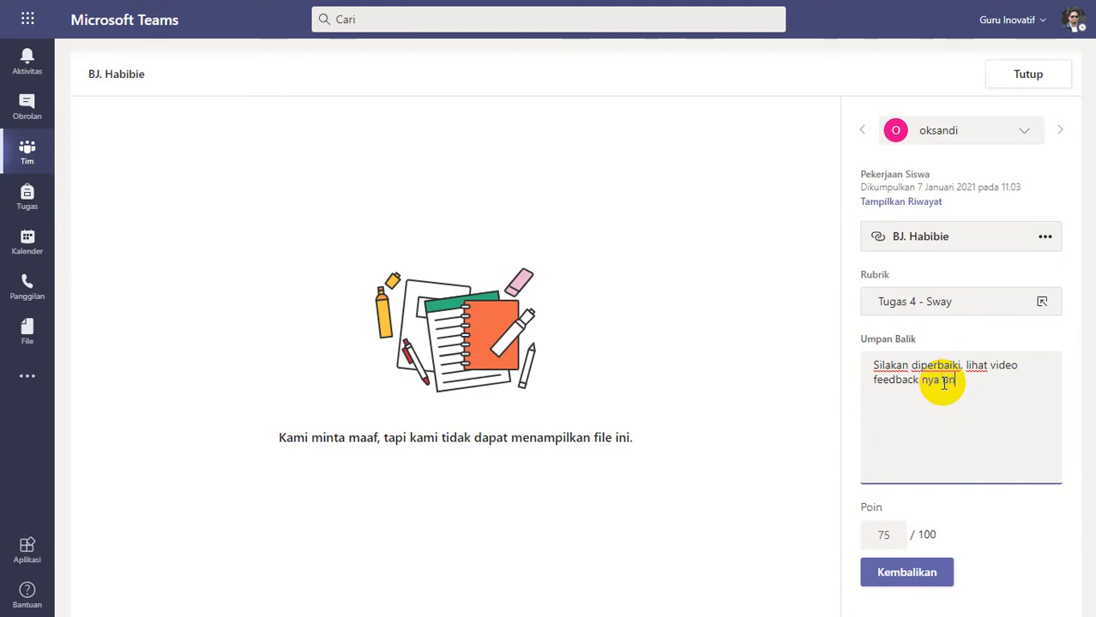
text(melihat kekurangannya apa)
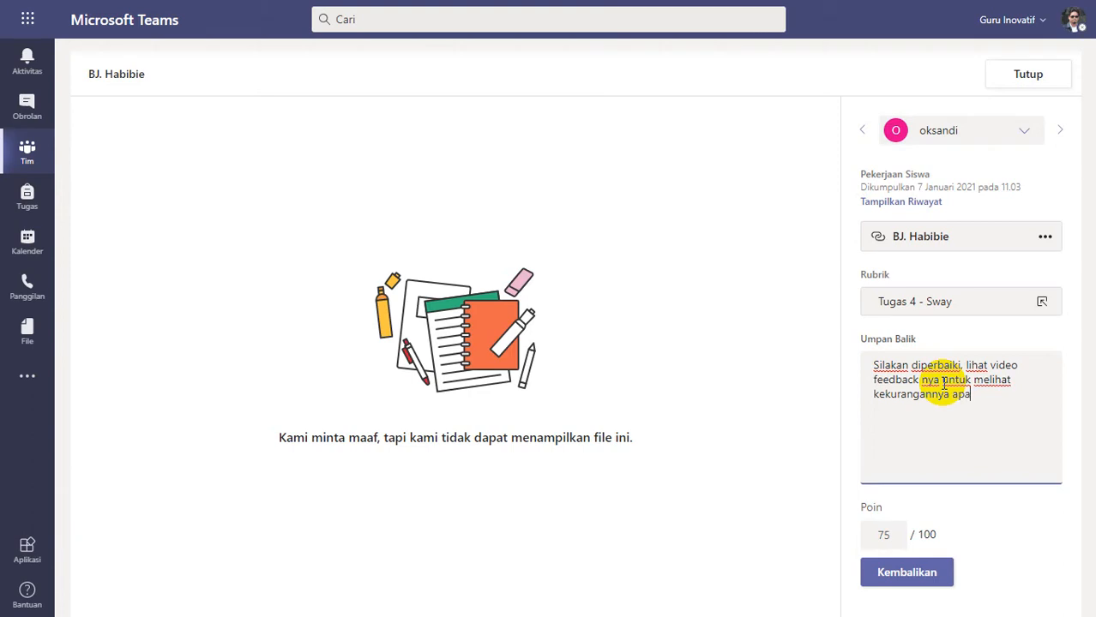
key(ctrl+a)
key(ctrl+c)
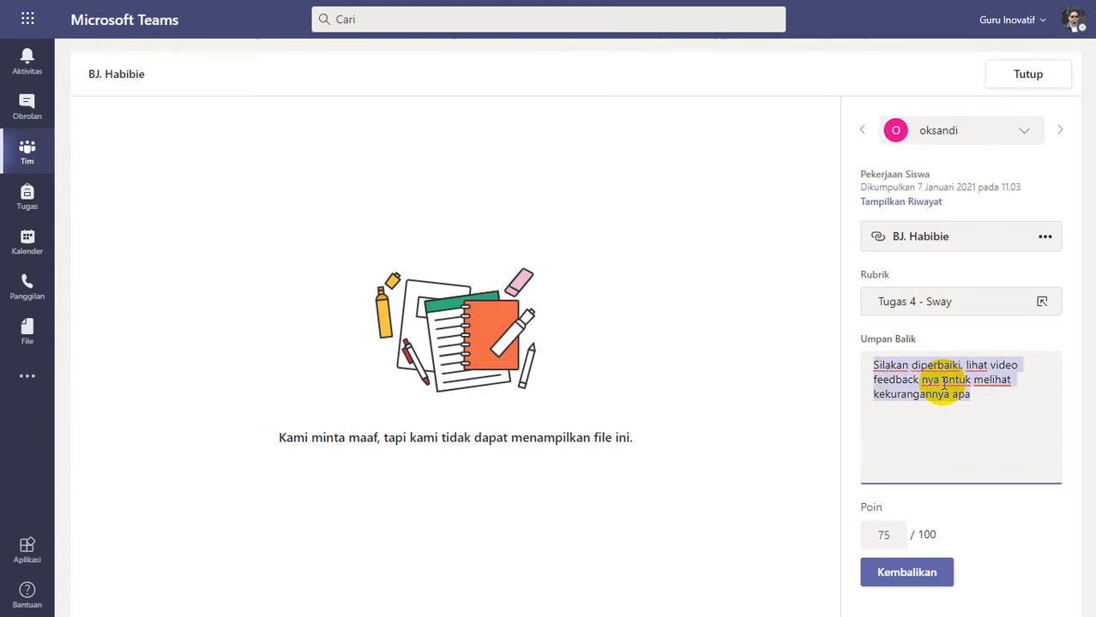
click(892, 570)
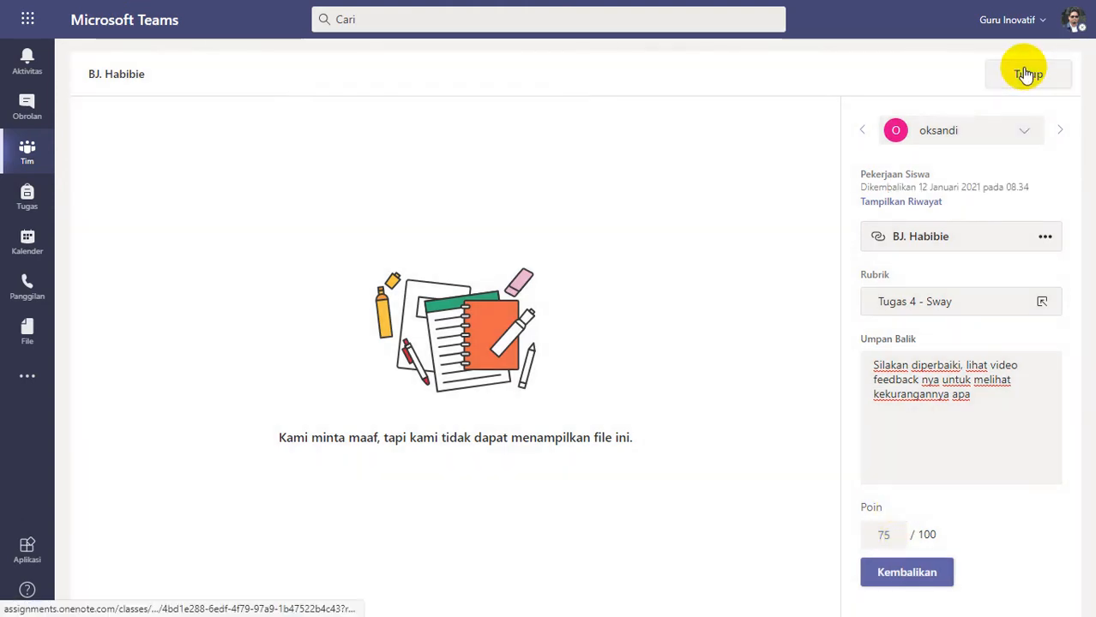
click(1023, 74)
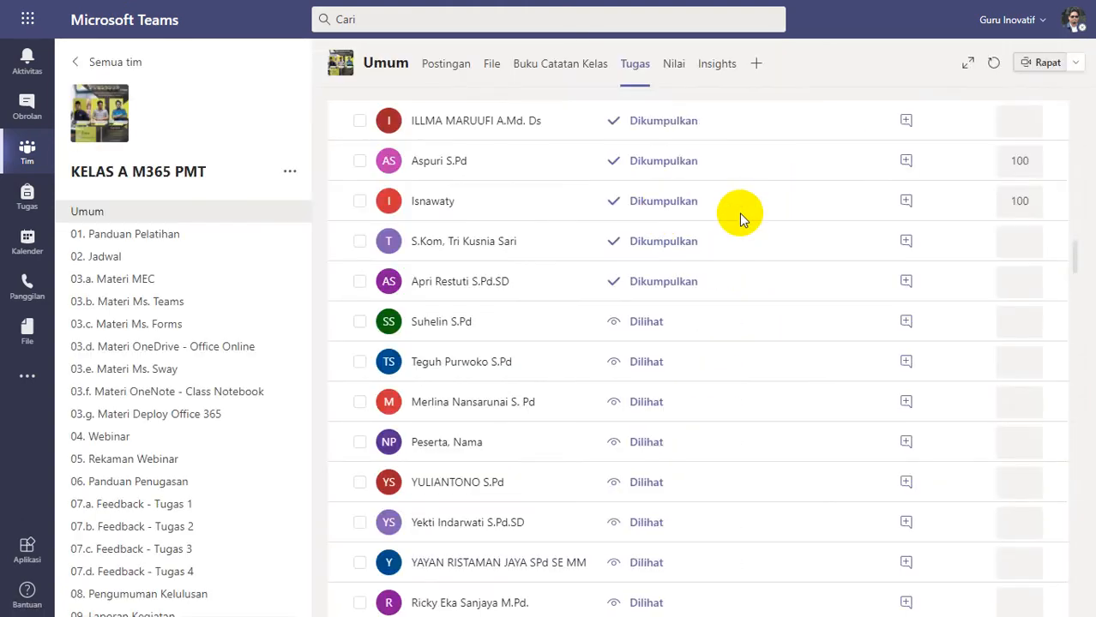
Open the last student's work still marked Dikumpulkan and review its linked Sway through to the Cara Kerja Telinga video.
click(403, 280)
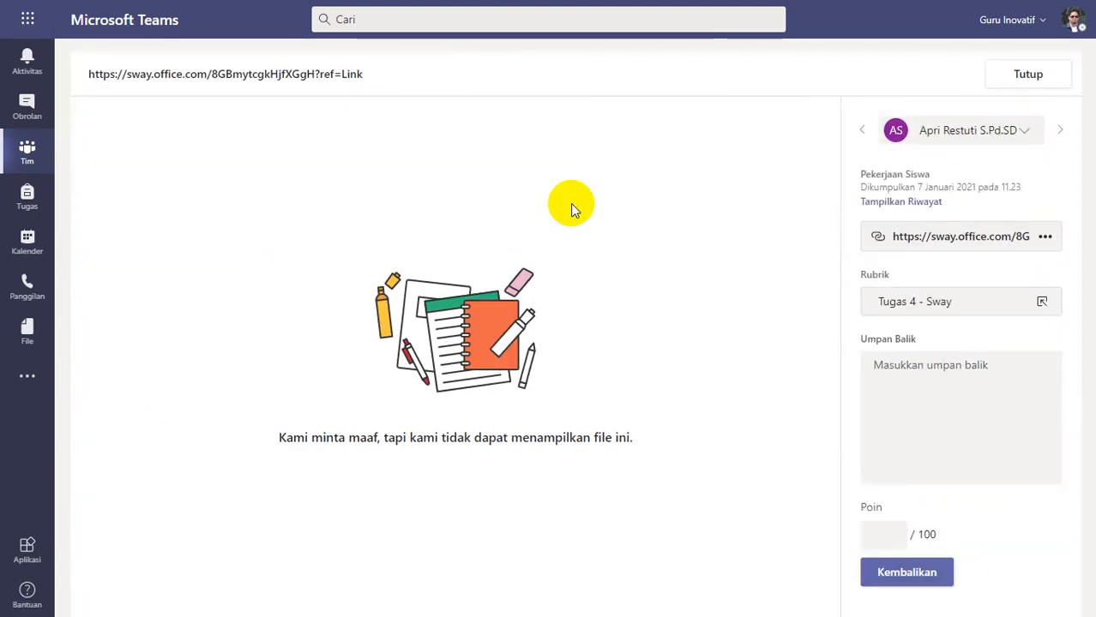
click(905, 236)
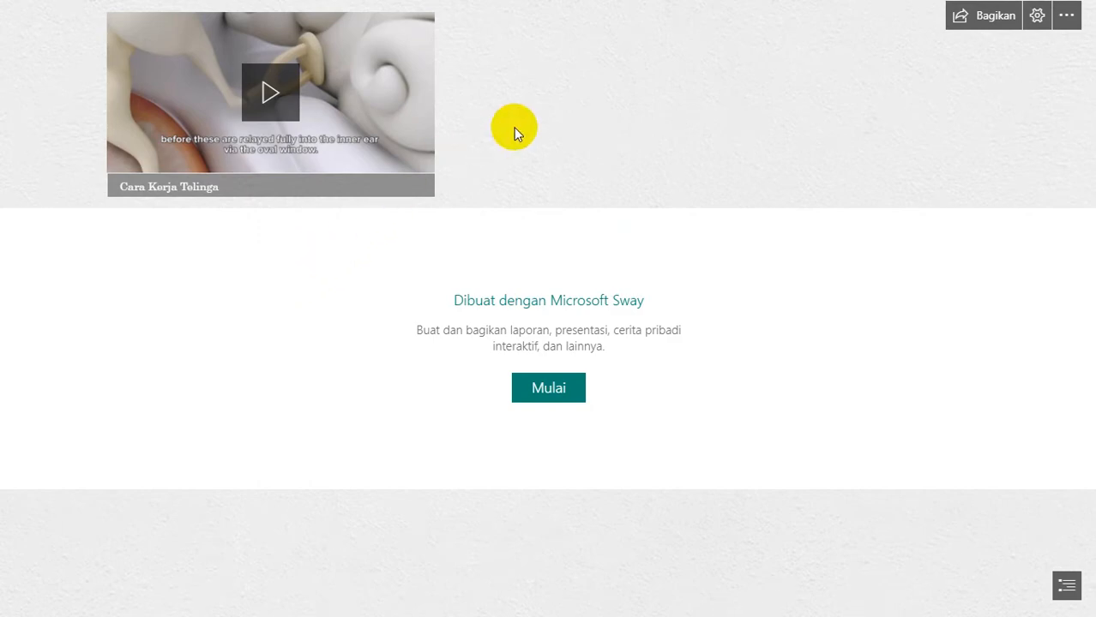
key(Escape)
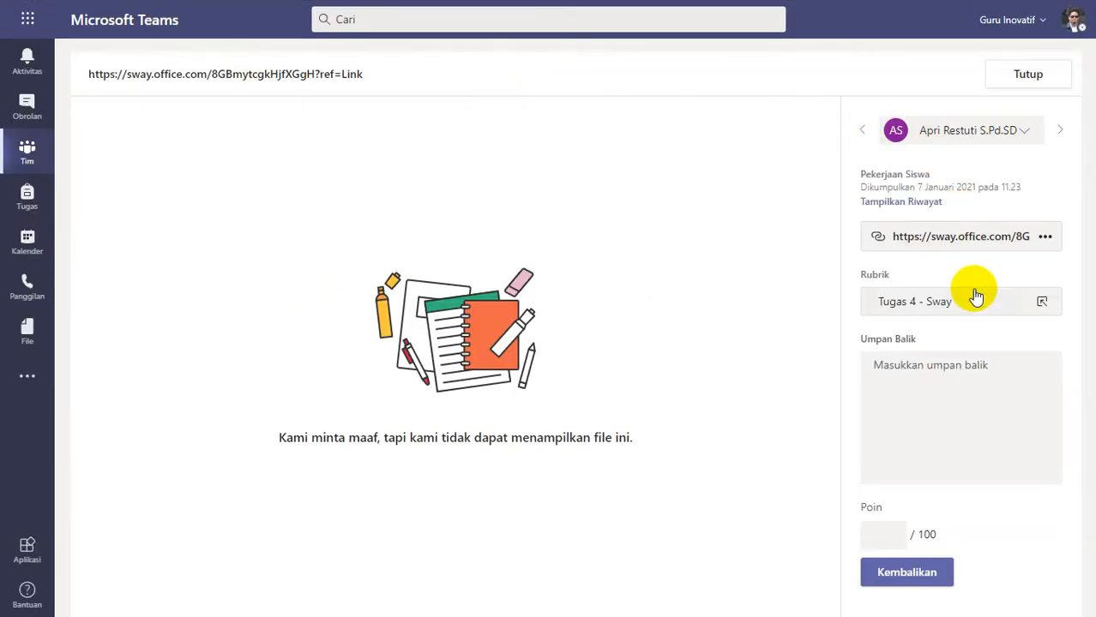
Rate this Sway submission as Buruk (1 poin) in the Tugas 4 - Sway rubric and return it with the copied "Silakan diperbaiki" feedback.
click(974, 294)
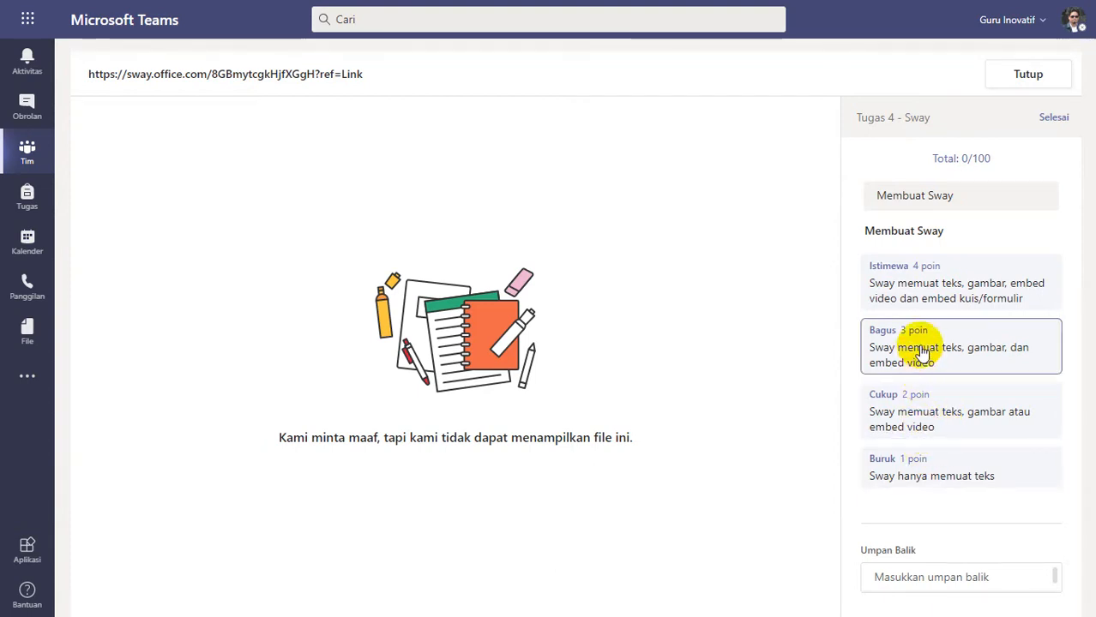
click(926, 464)
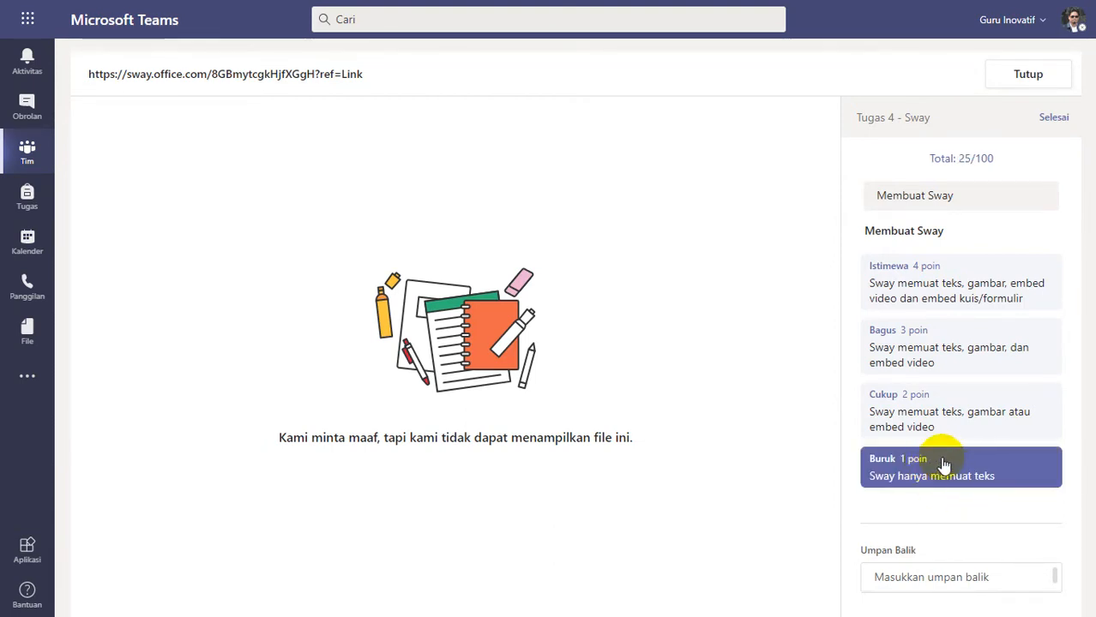
click(1046, 121)
click(948, 377)
key(ctrl+v)
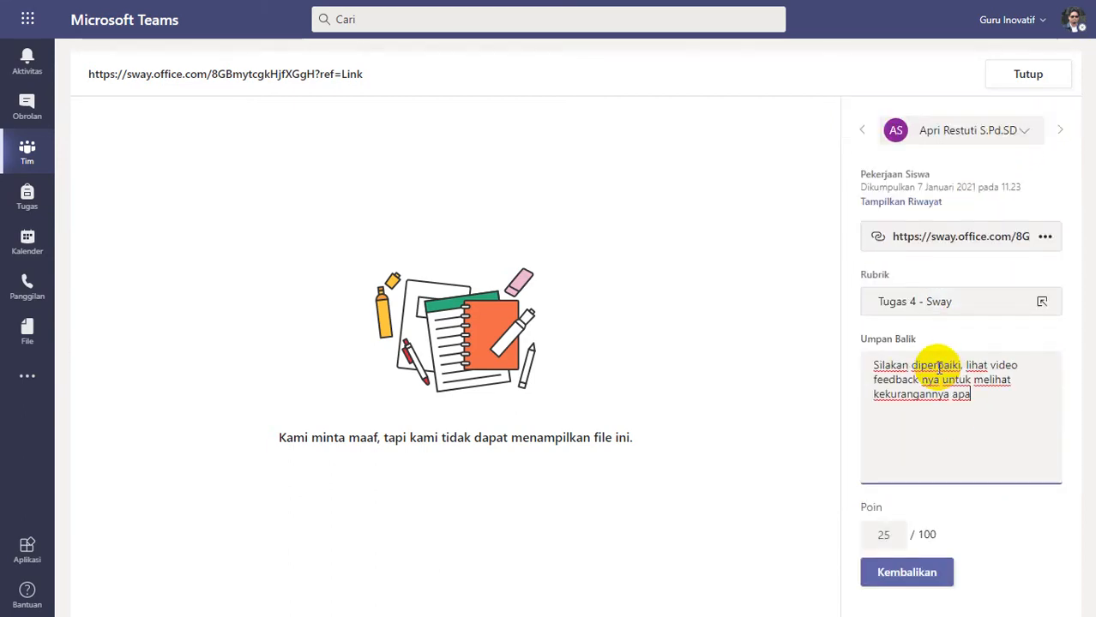
click(911, 572)
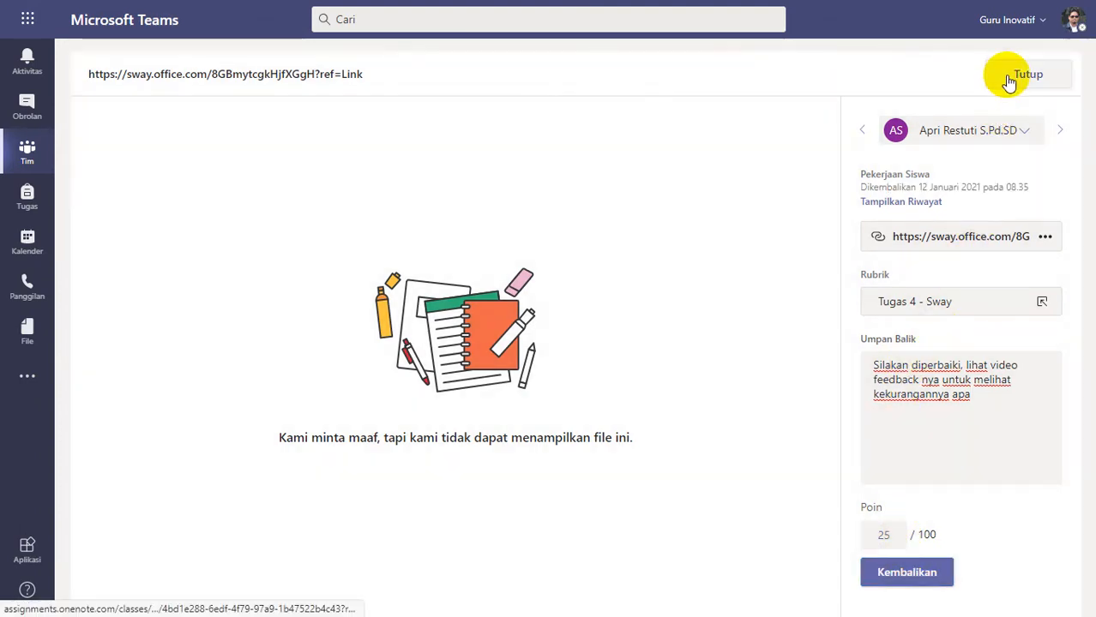
click(1010, 82)
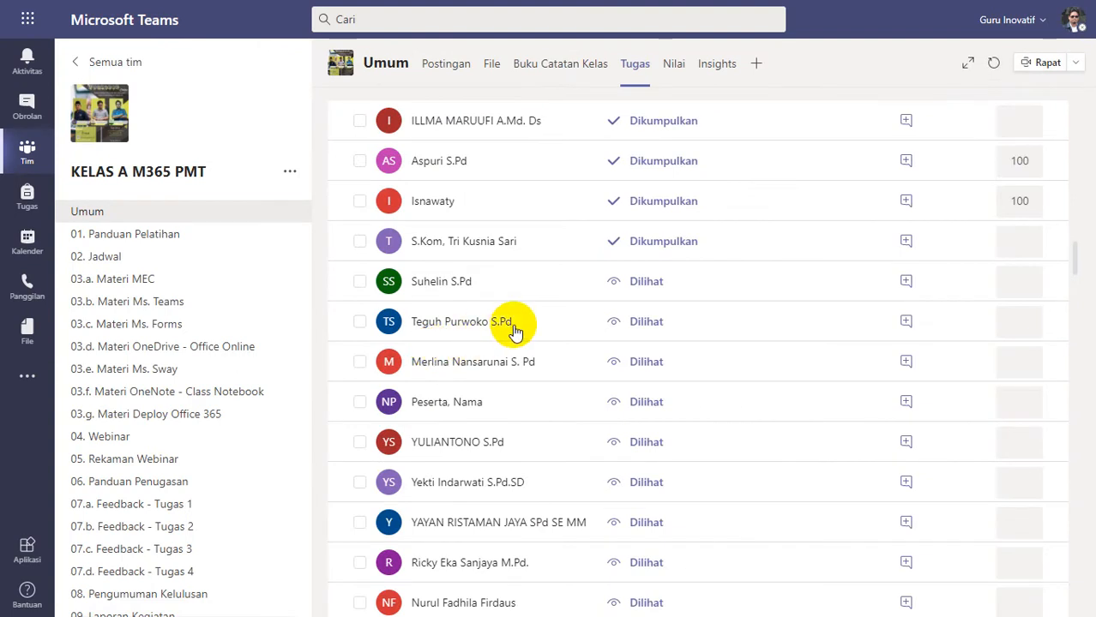
Open the next remaining Dikumpulkan submission and review its Jaringan WAN Sway, including the text, image, video and quiz link.
scroll(515, 330, up, 3)
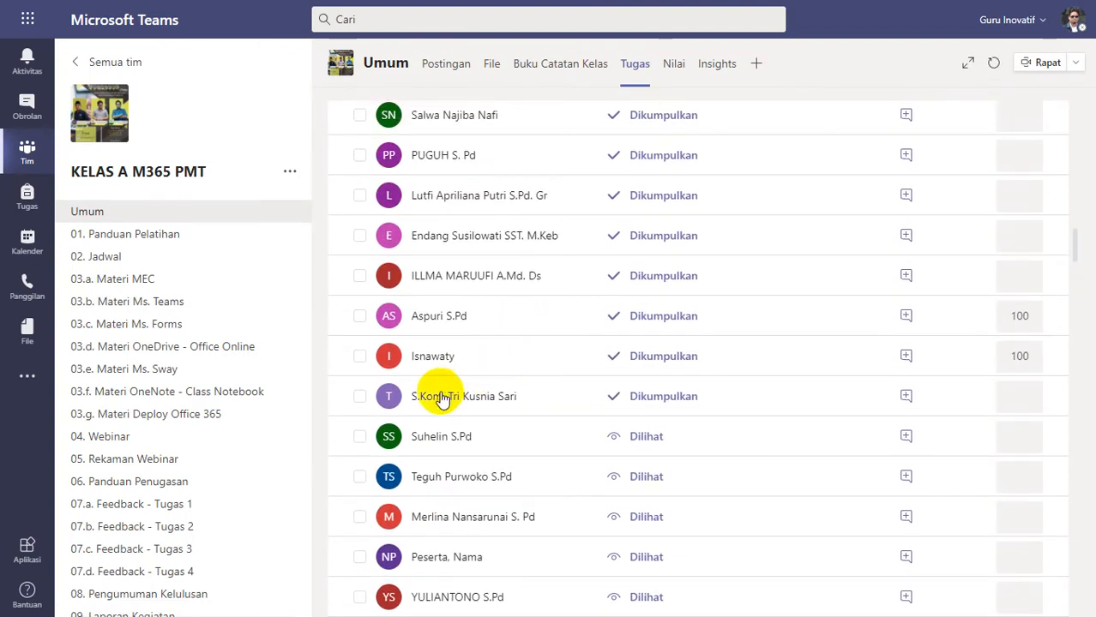
click(549, 319)
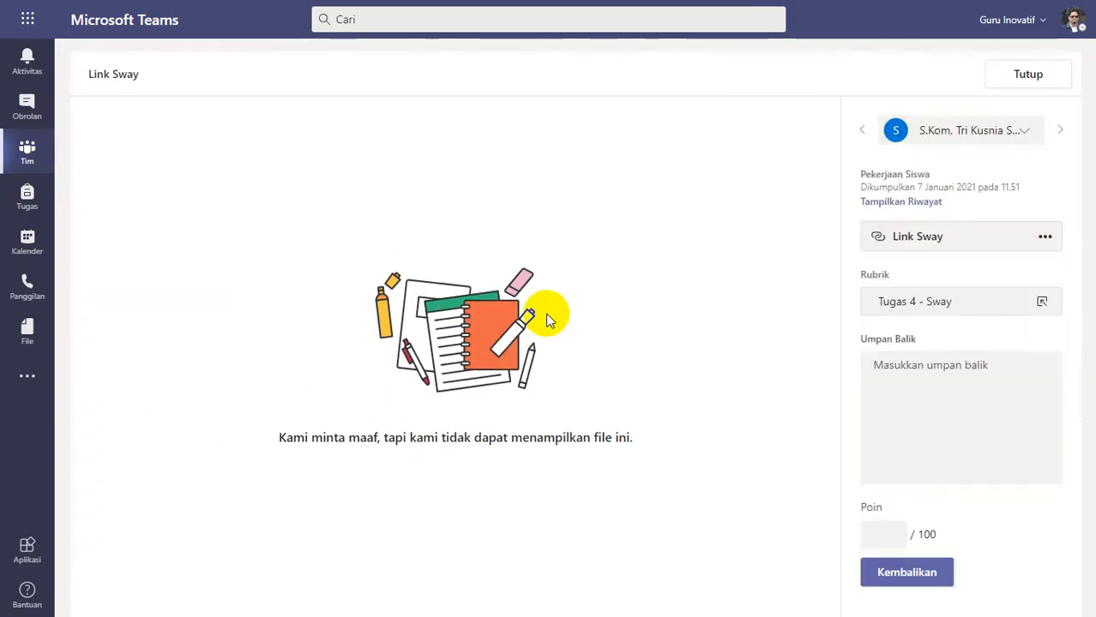
click(875, 237)
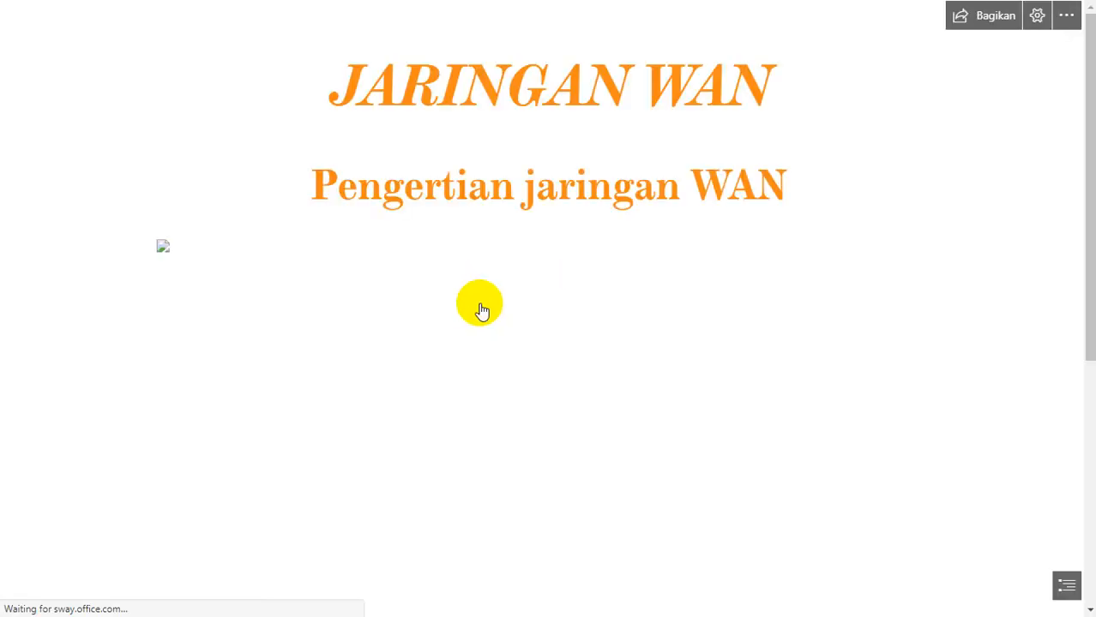
scroll(467, 338, down, 5)
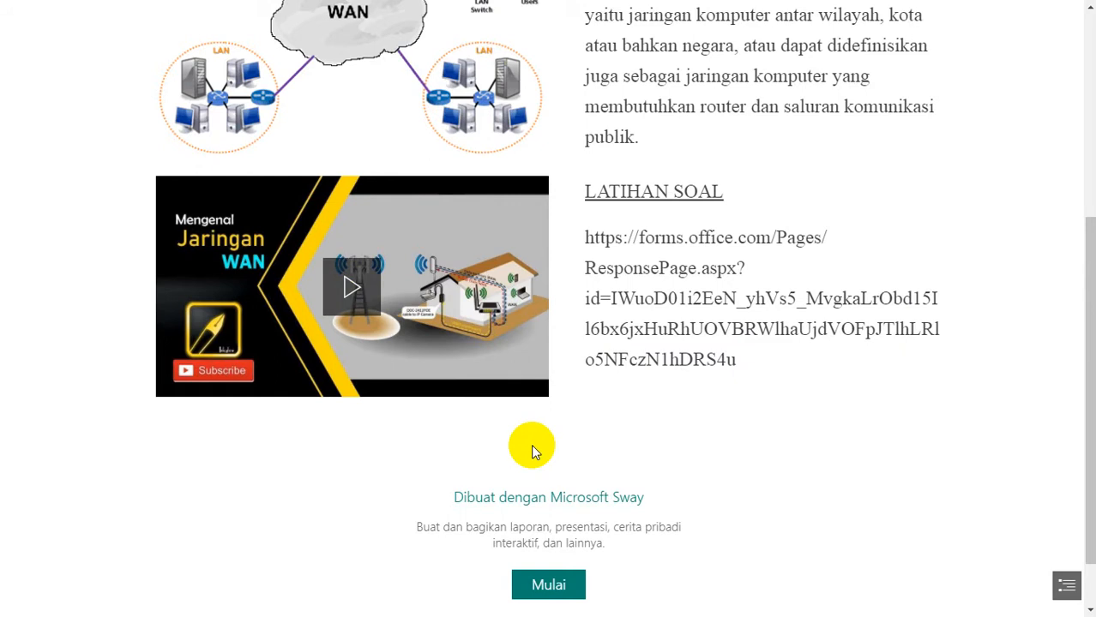
key(ctrl+w)
Rate the Jaringan WAN submission as Bagus (3 poin) in the rubric and return it with the copied "Silakan diperbaiki" feedback.
click(934, 301)
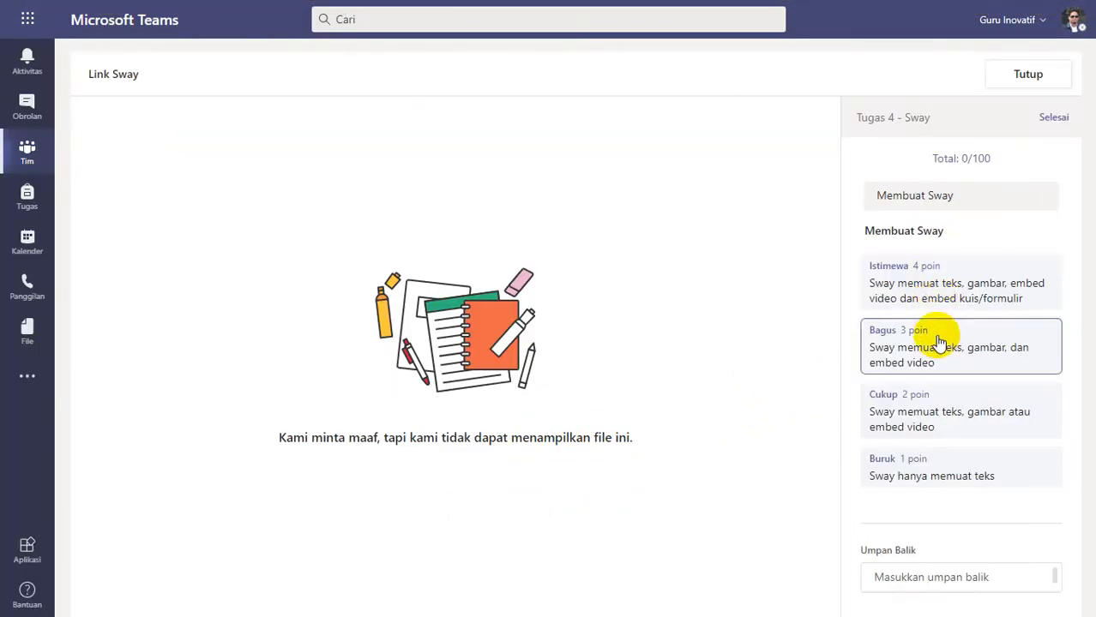
click(939, 360)
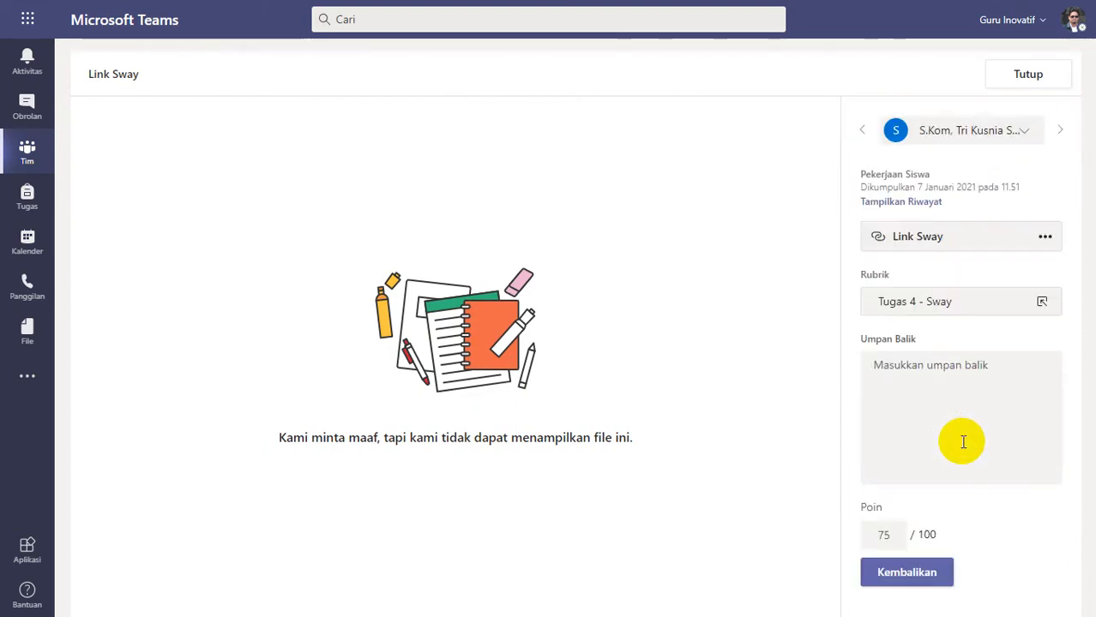
click(956, 408)
key(ctrl+v)
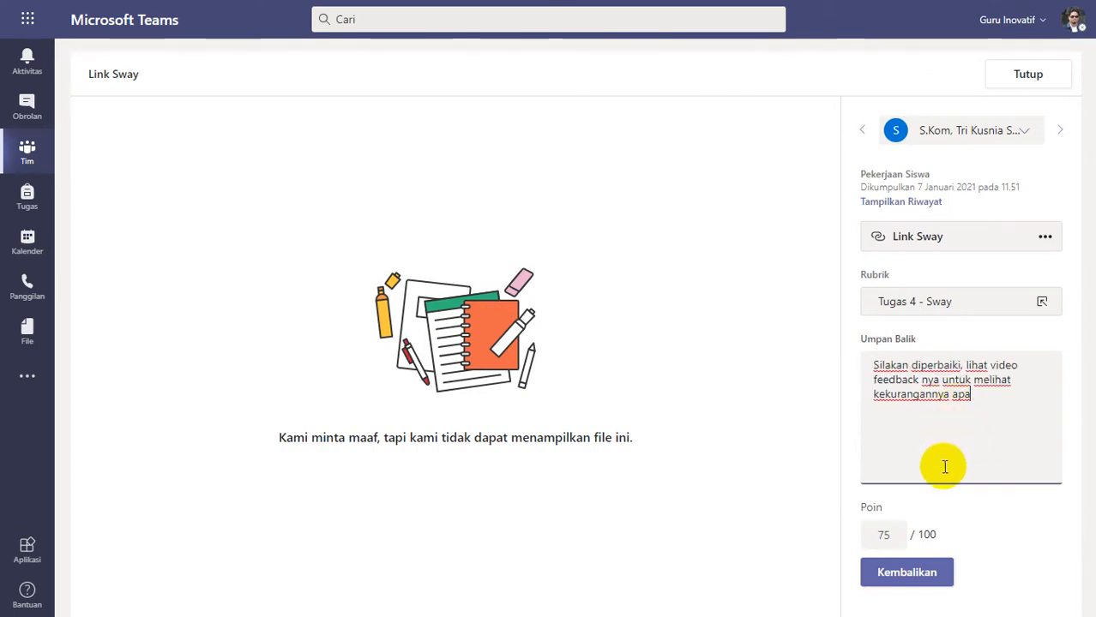
click(915, 571)
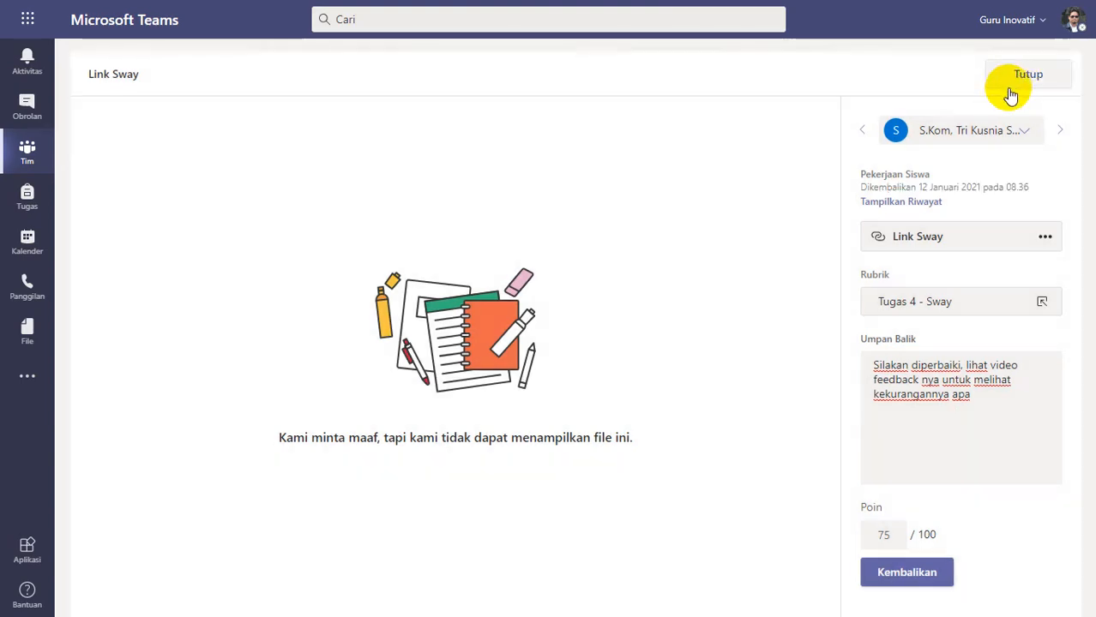
click(1016, 77)
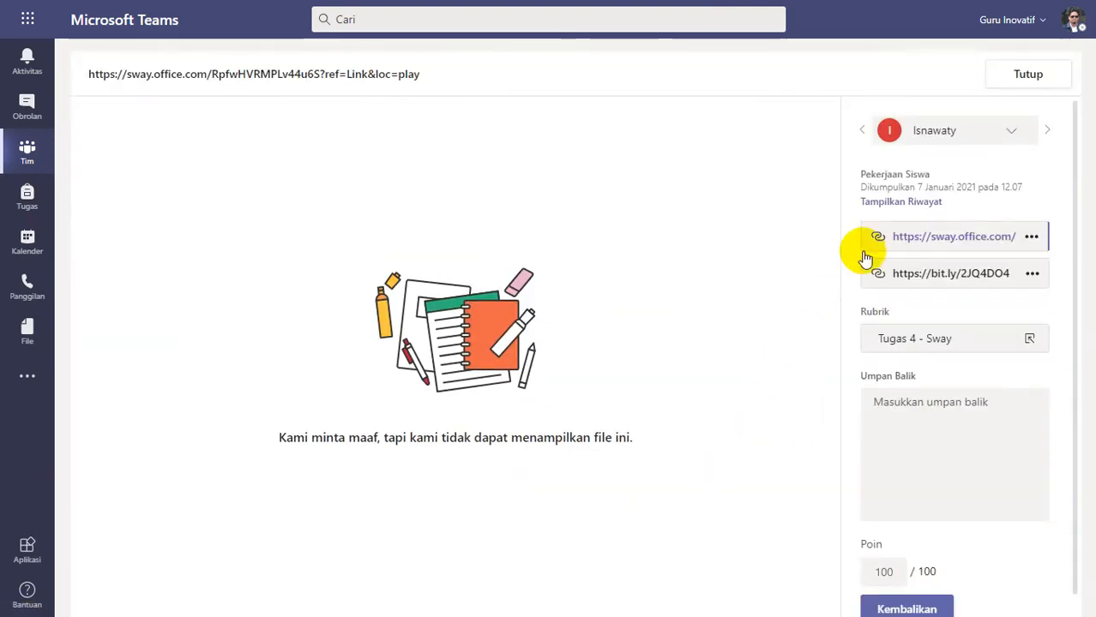
Open the first Sway link in the next student's submission and page through its slides on the structure and function of cell parts.
click(926, 233)
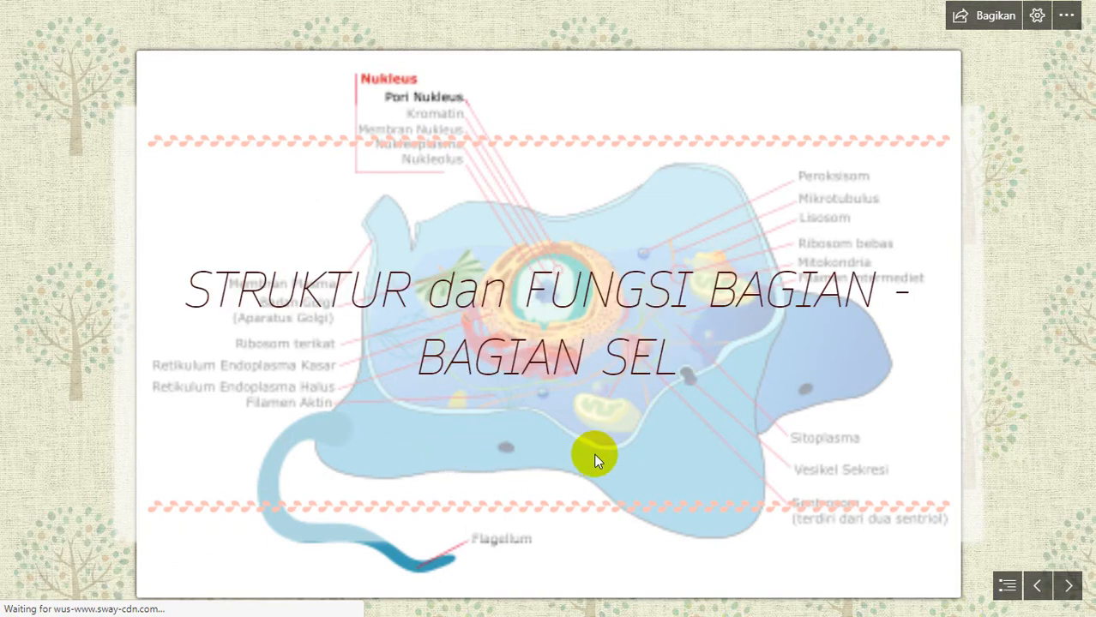
click(1069, 585)
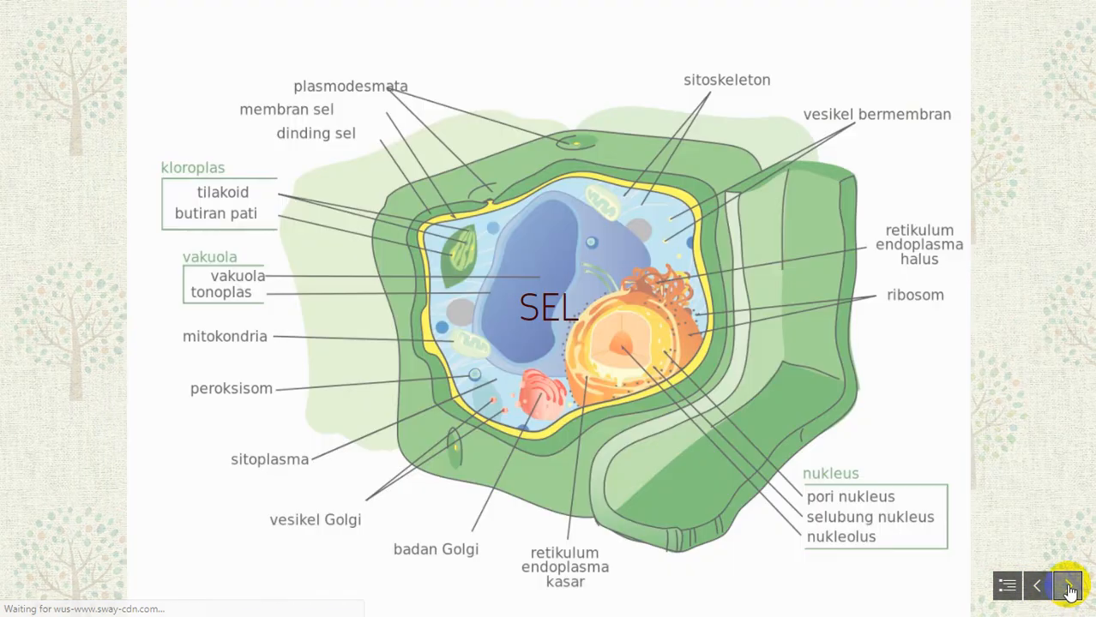
click(1069, 586)
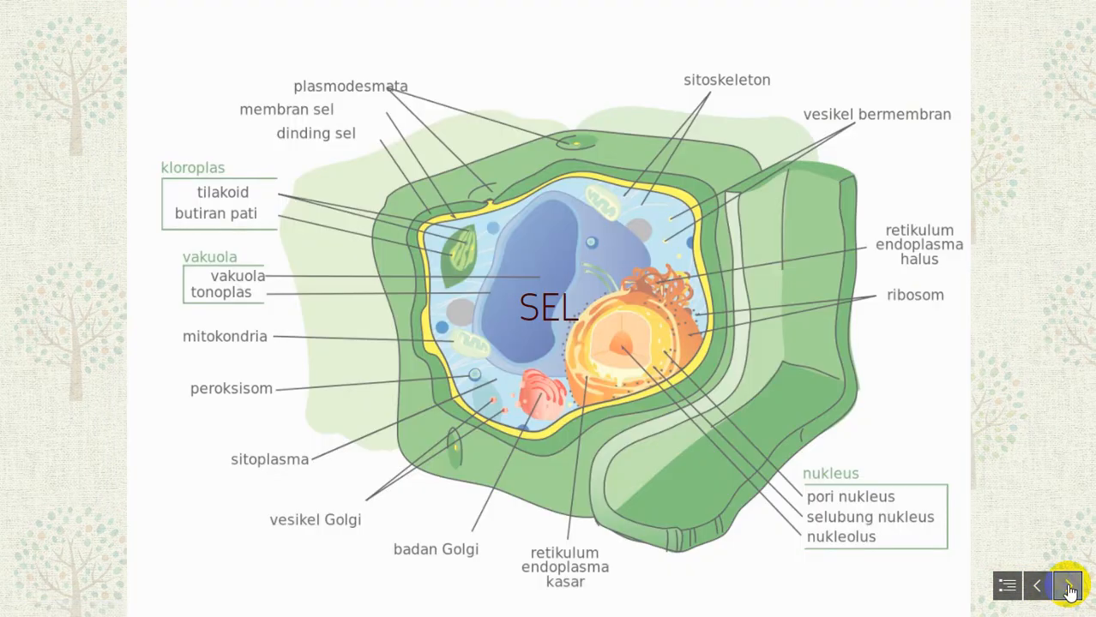
click(1069, 587)
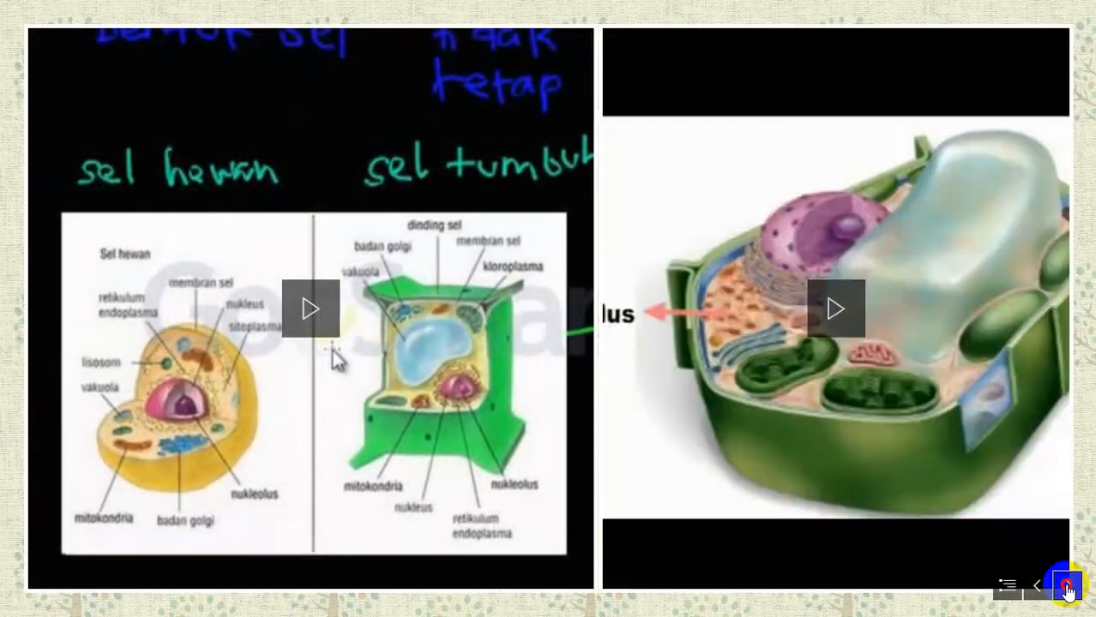
click(1069, 586)
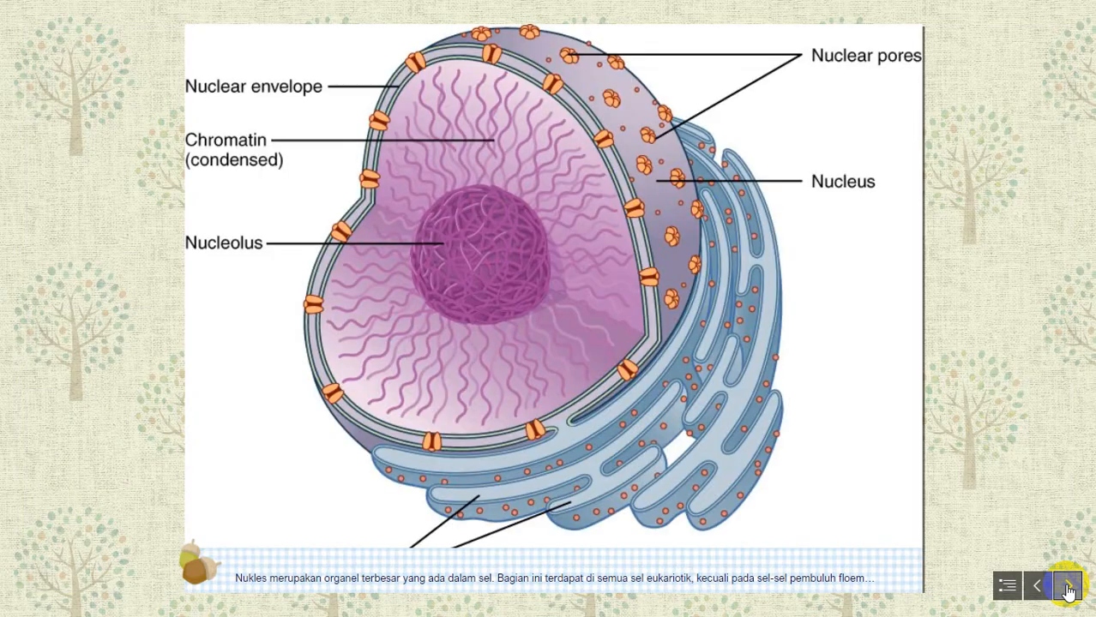
click(1069, 586)
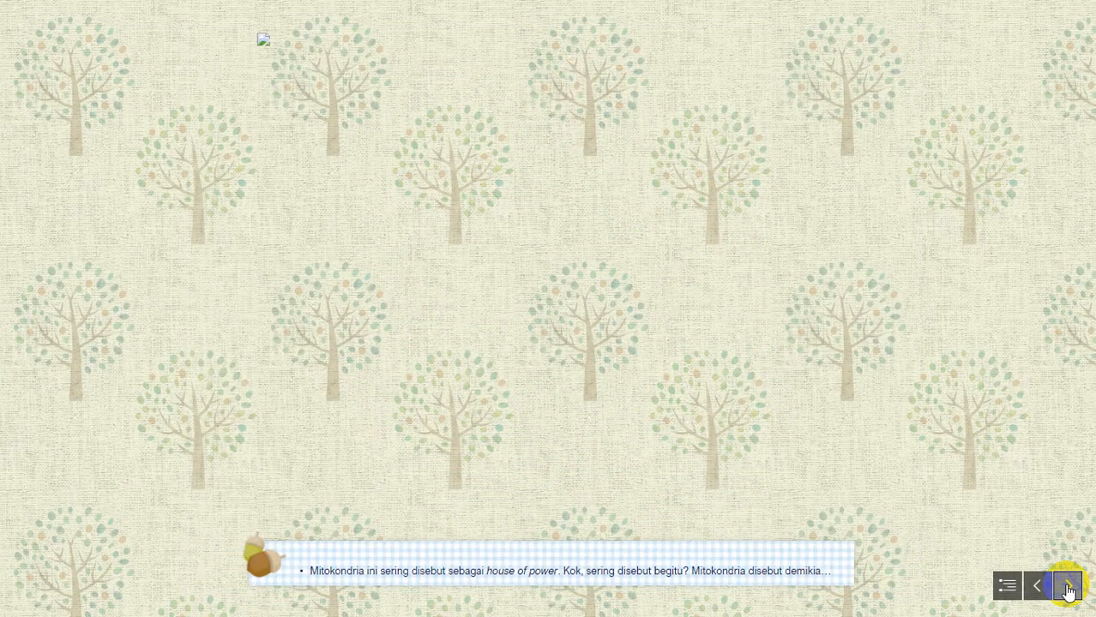
click(1069, 586)
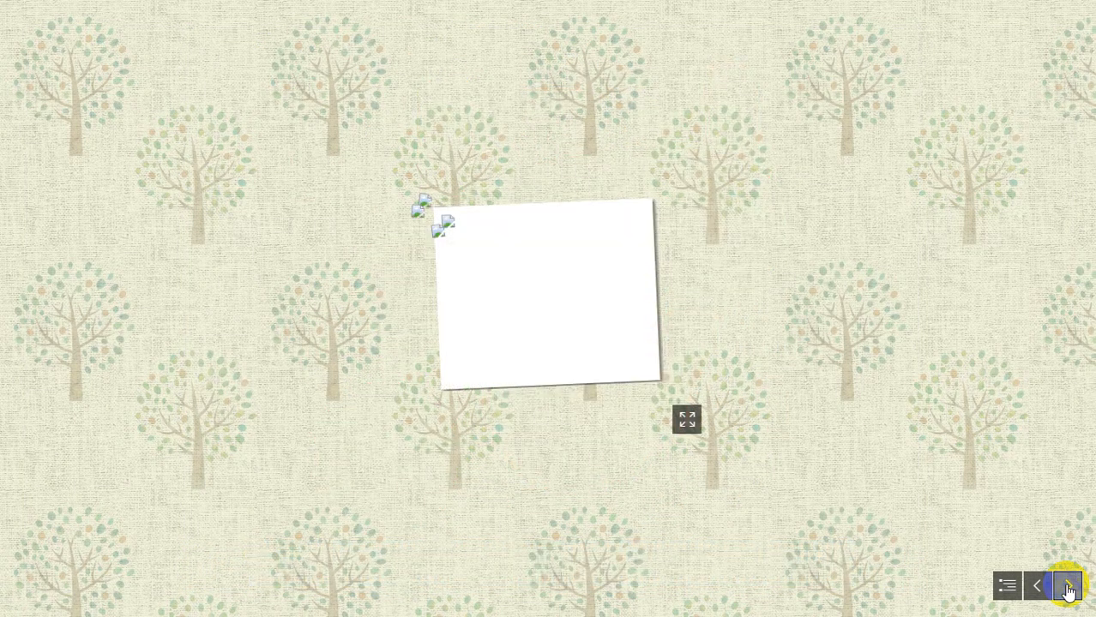
click(1069, 586)
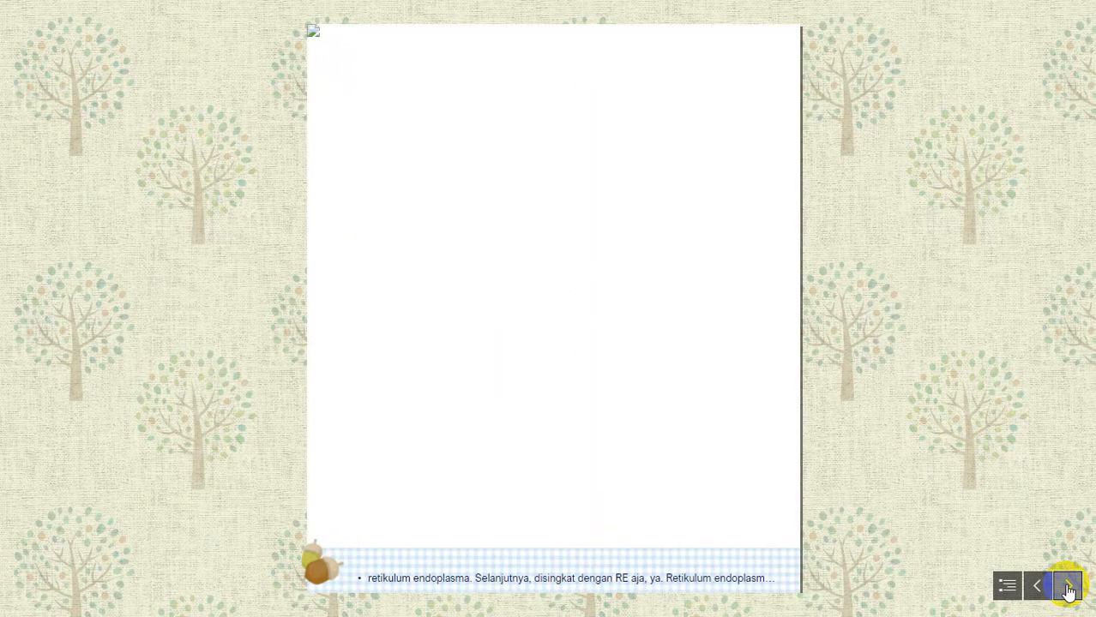
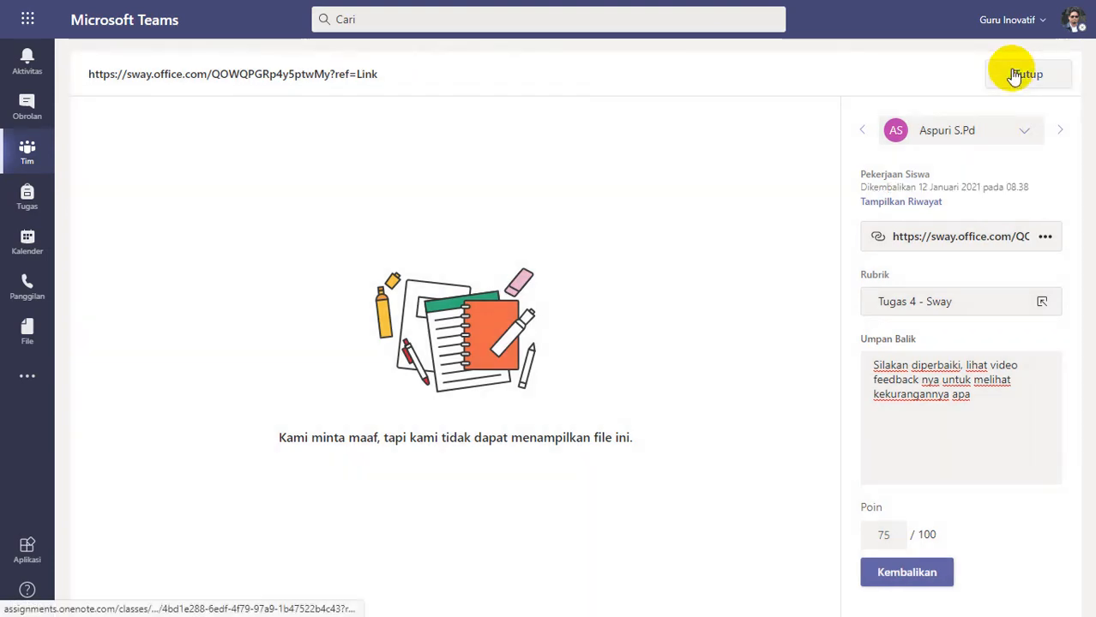
Open the last remaining Dikumpulkan submission in the list and review its industrial product design Sway, including text, images, video and quiz section.
click(1013, 75)
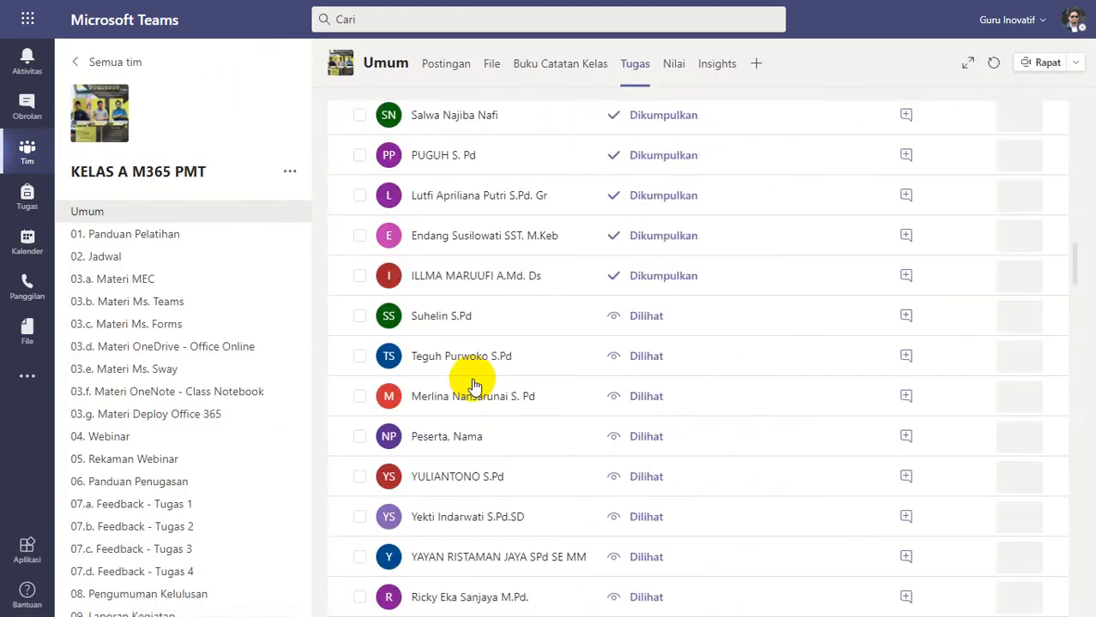
scroll(482, 405, up, 2)
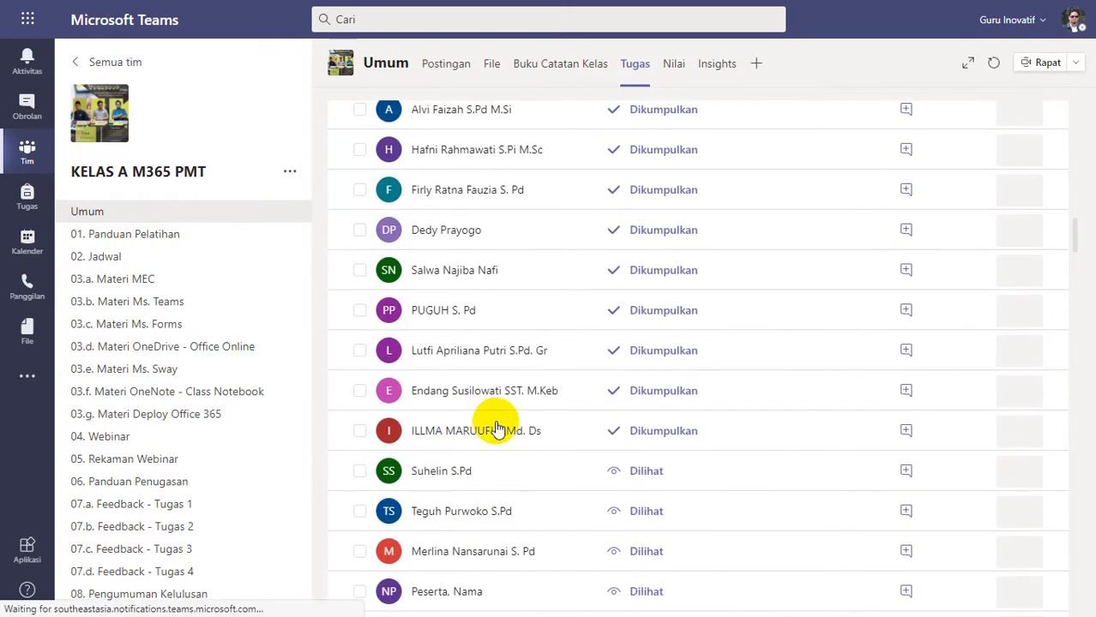
click(564, 341)
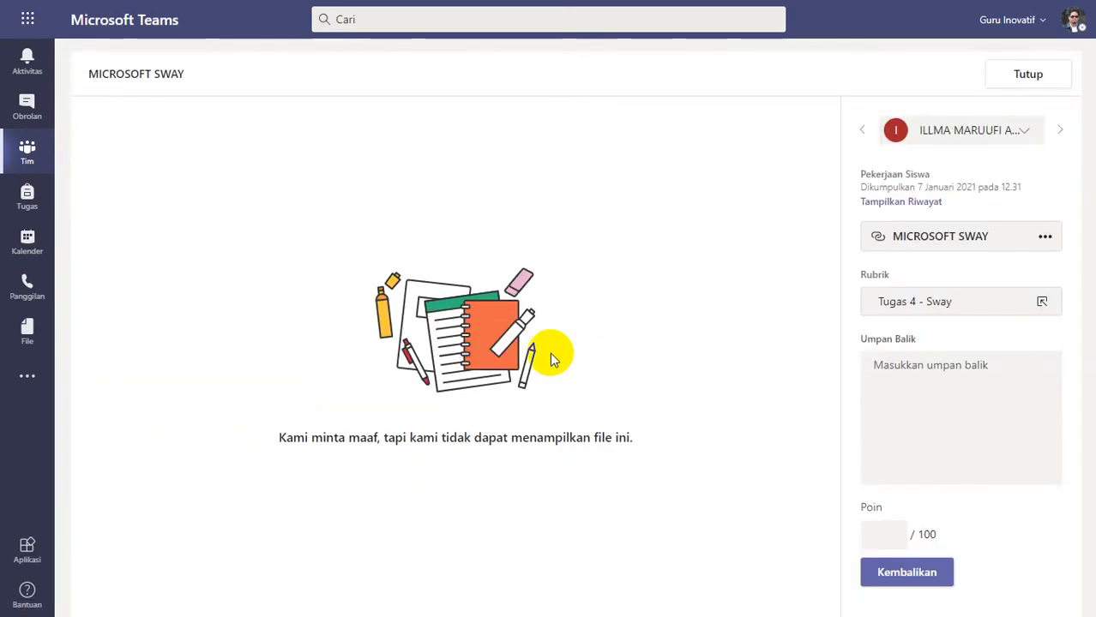
click(898, 229)
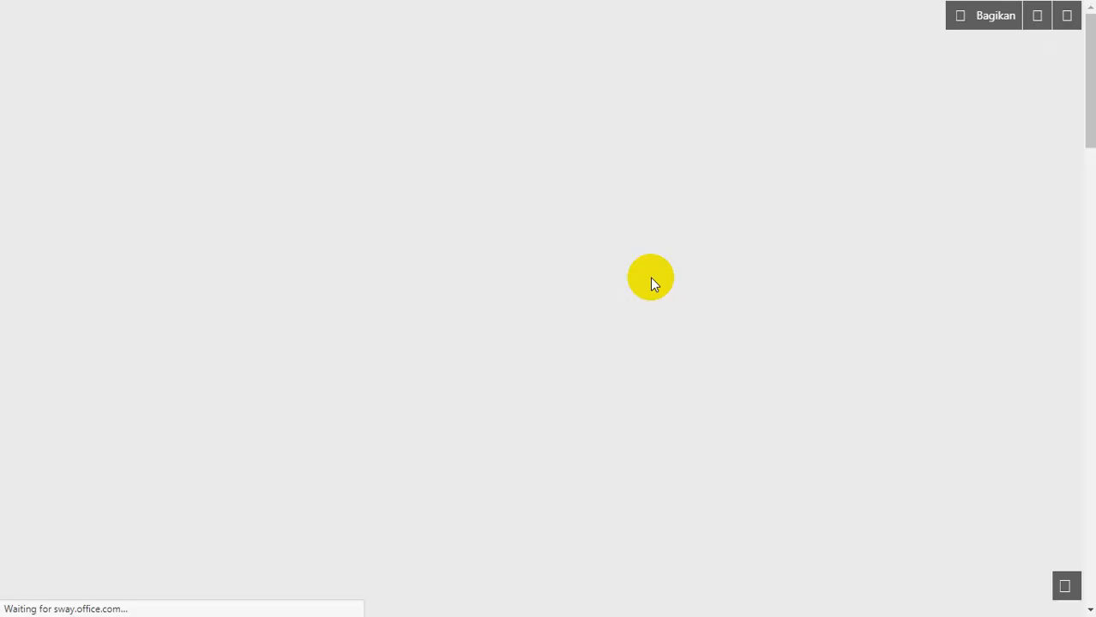
scroll(478, 387, down, 4)
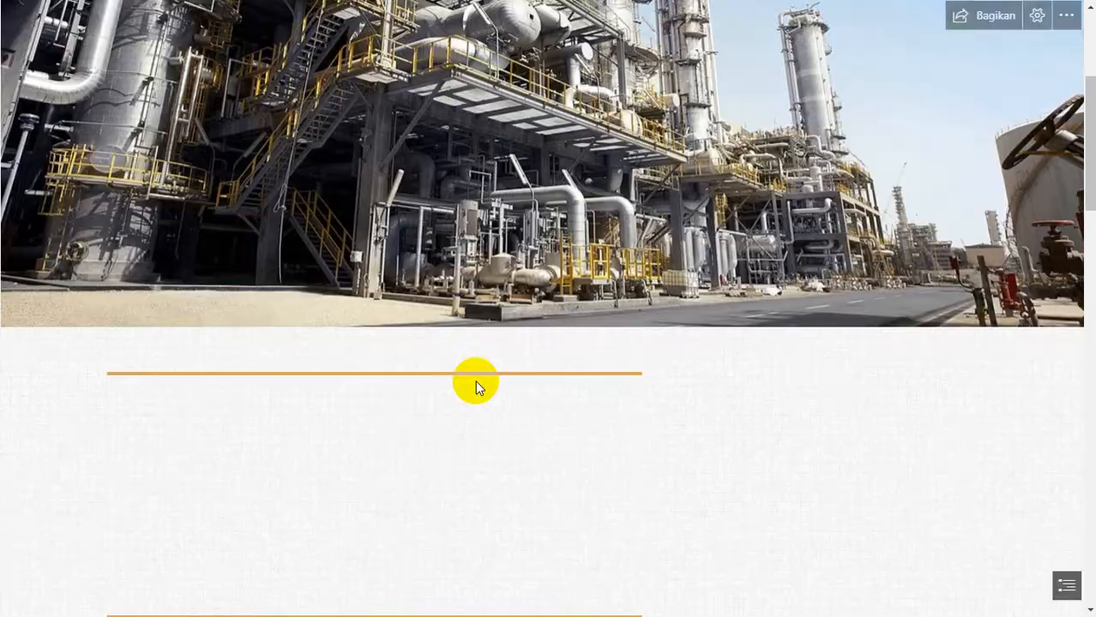
scroll(475, 383, down, 8)
scroll(477, 380, down, 10)
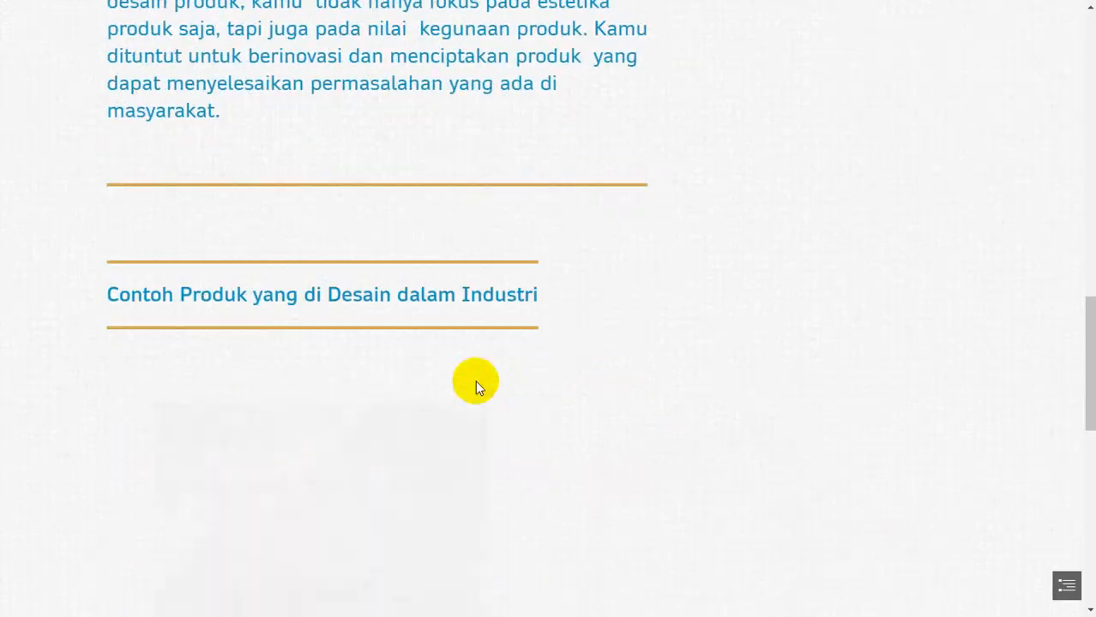
scroll(475, 380, up, 2)
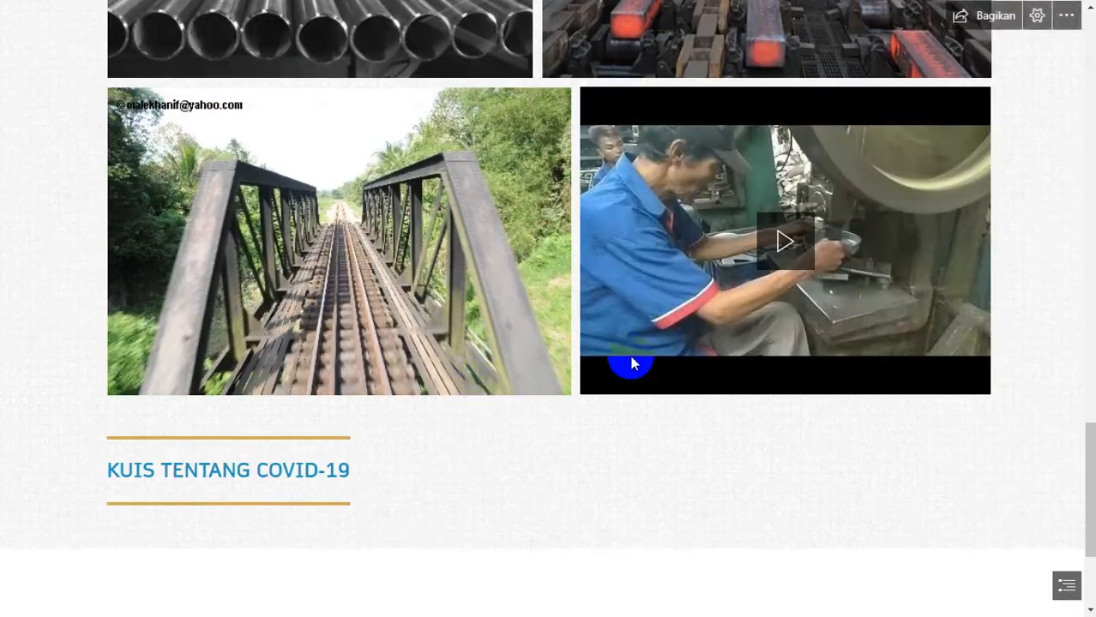
scroll(505, 383, down, 3)
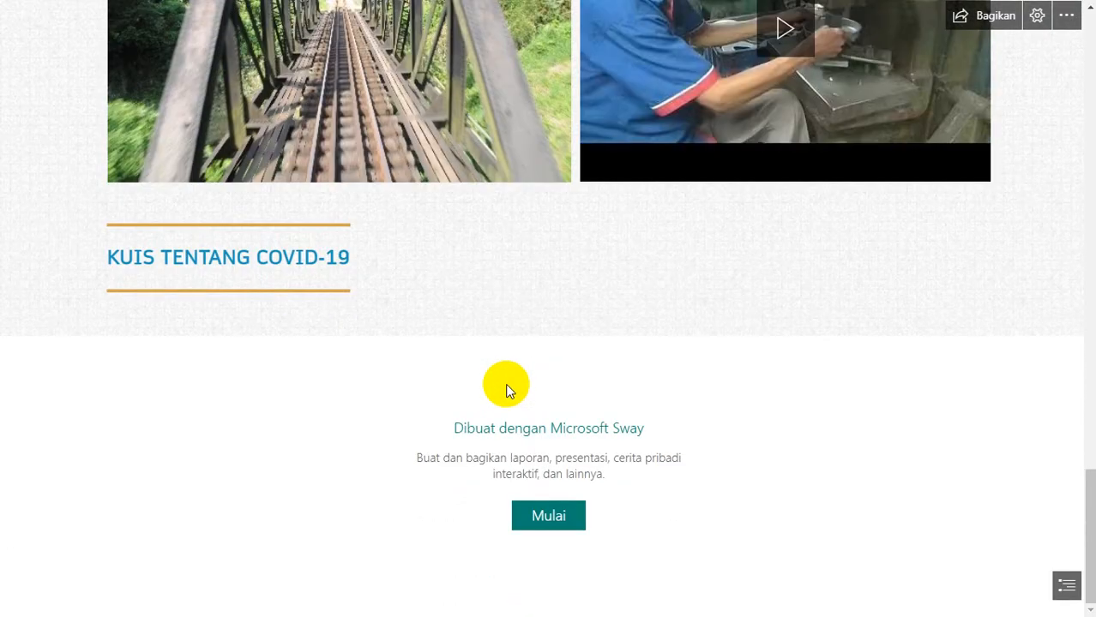
scroll(493, 380, up, 5)
scroll(482, 378, down, 4)
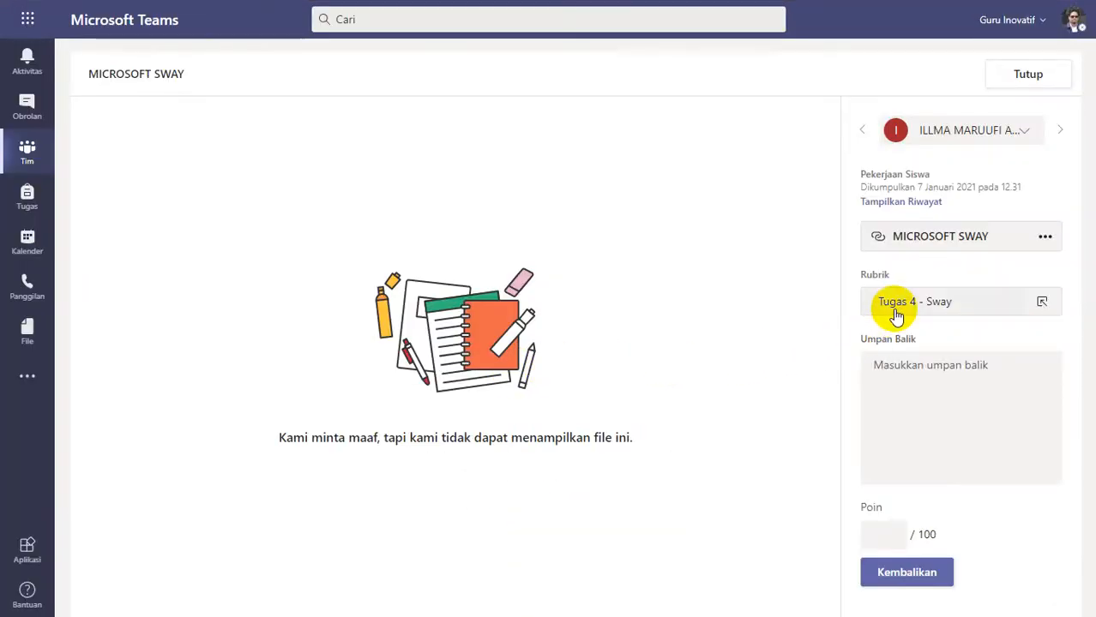
Rate the MICROSOFT SWAY submission as Bagus (3 poin), return it with the copied "Silakan diperbaiki" feedback, and close it.
click(896, 302)
click(910, 337)
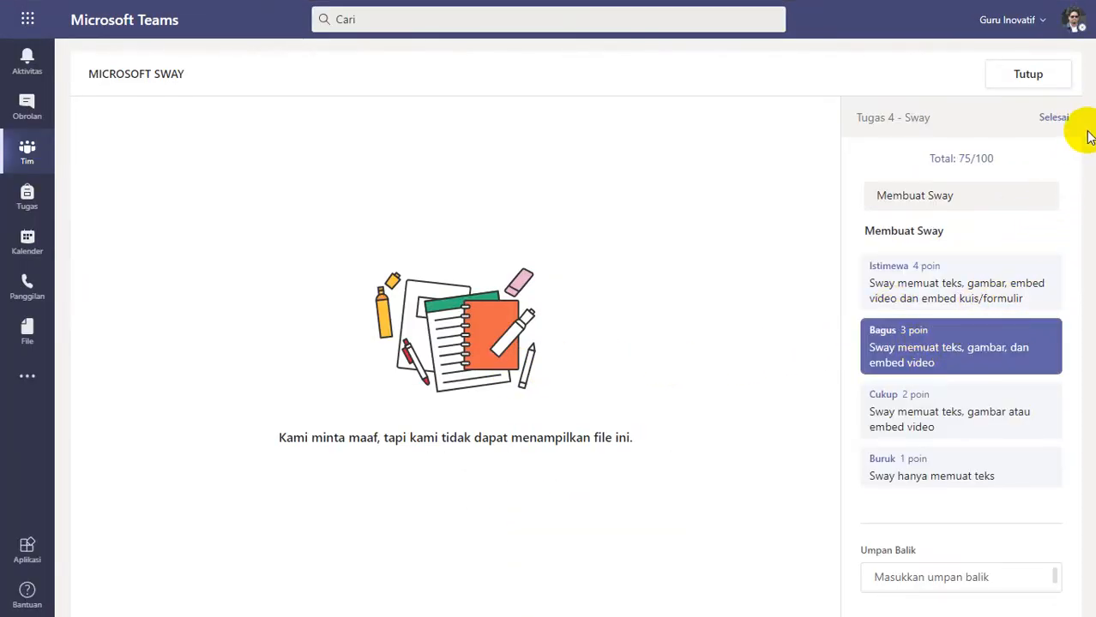
click(1055, 119)
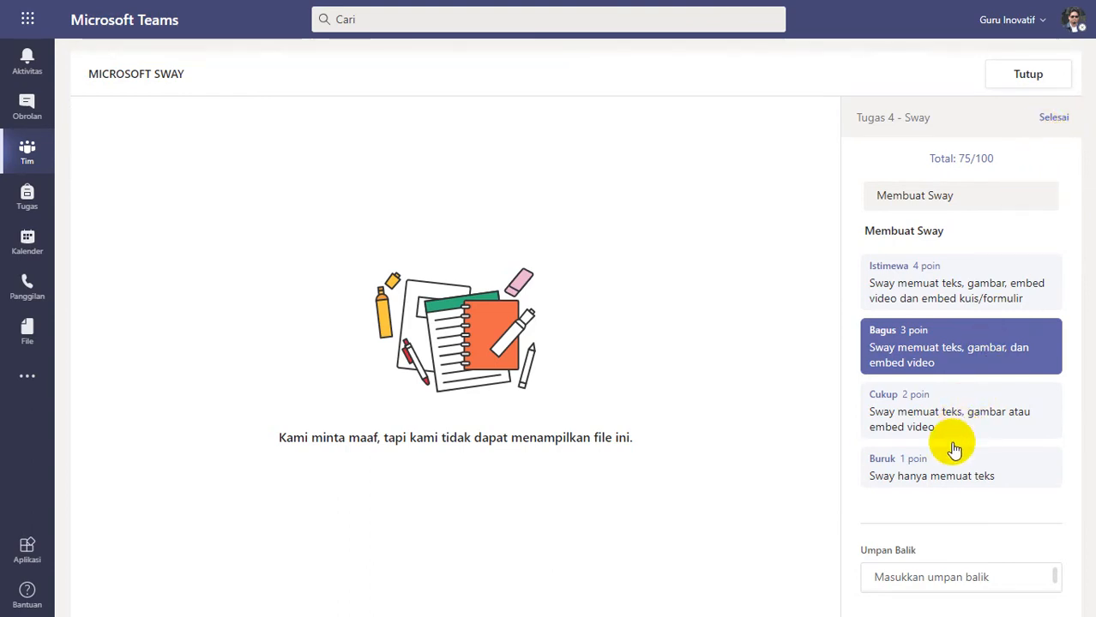
click(943, 387)
text(Silakan diperbaiki, lihat video feedback nya untuk melihat kekurangannya apa)
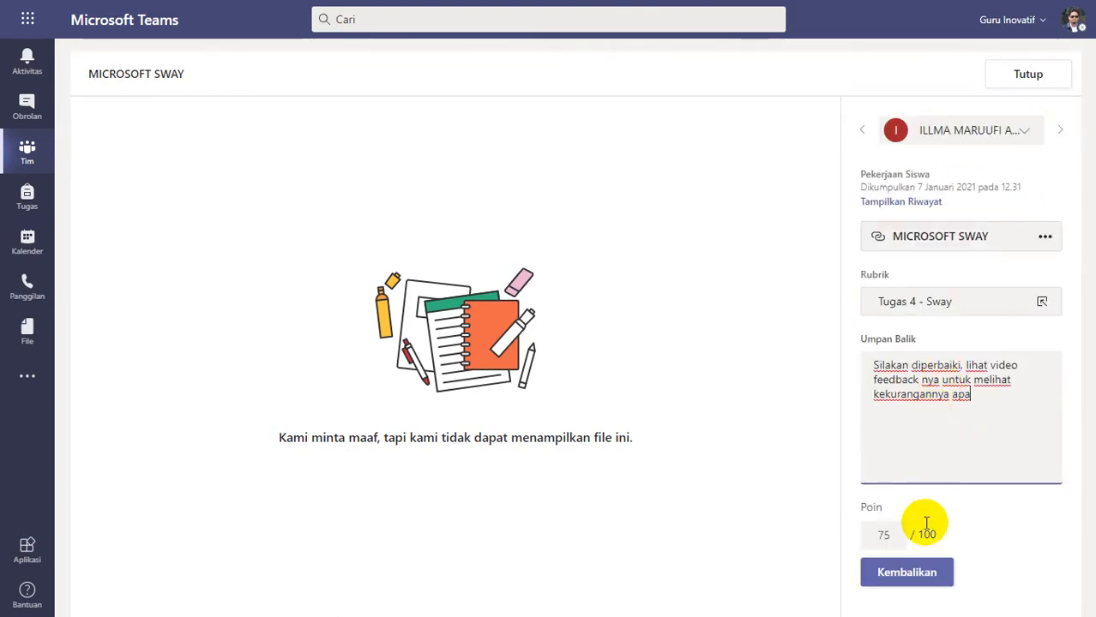
click(909, 573)
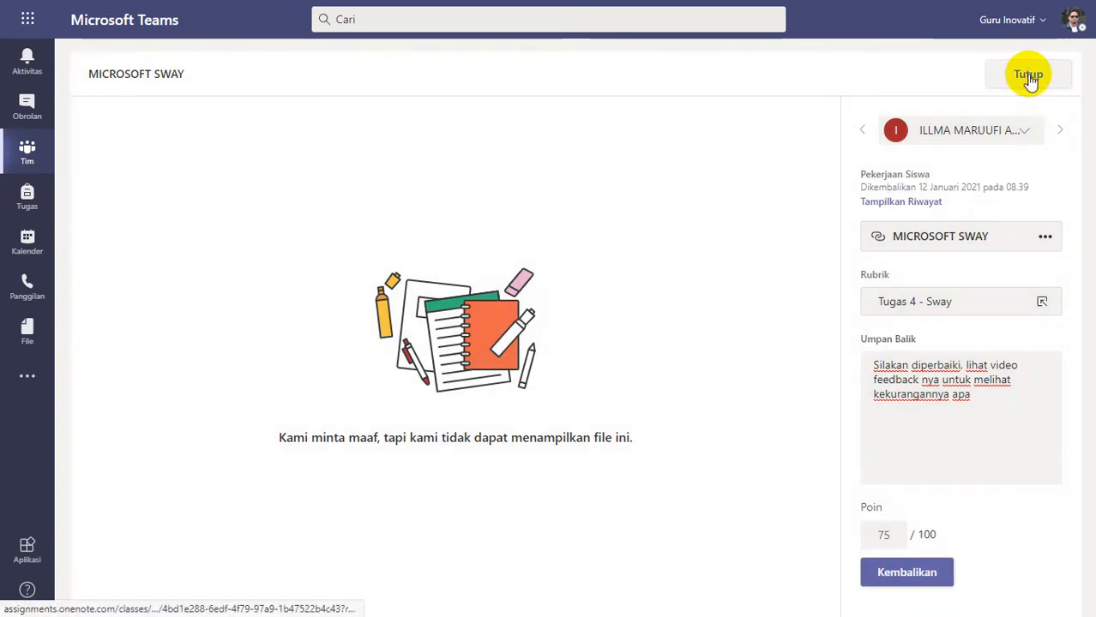
click(1029, 76)
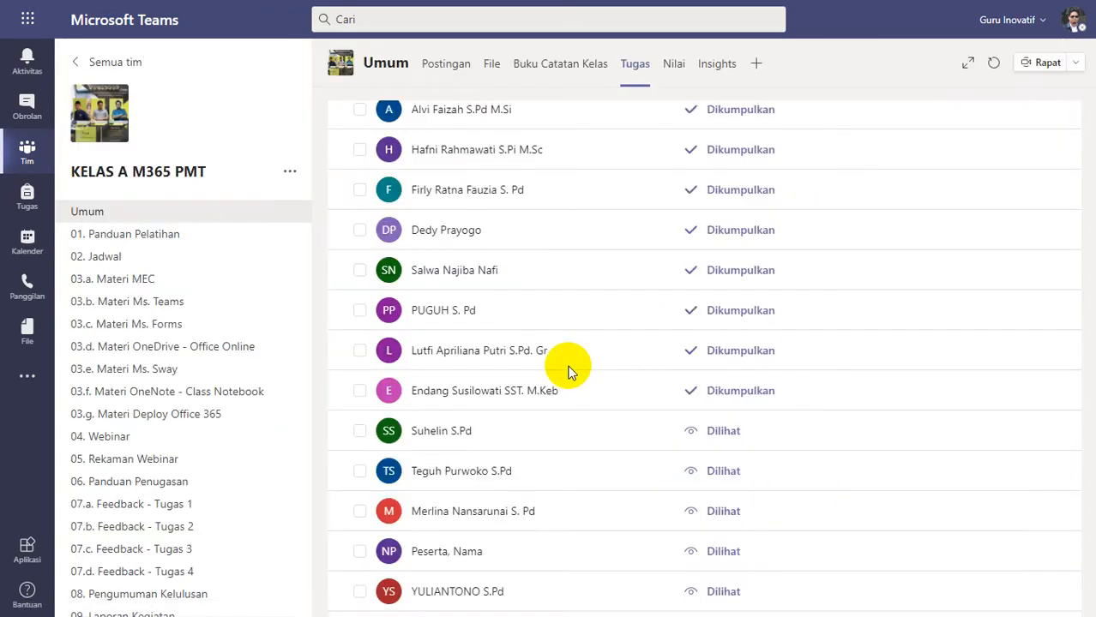
Open the last remaining Dikumpulkan submission and review its PRAKTIKUM PEMASANGAN IUD COOPER T 380 A Sway through the video and embedded quiz.
click(562, 247)
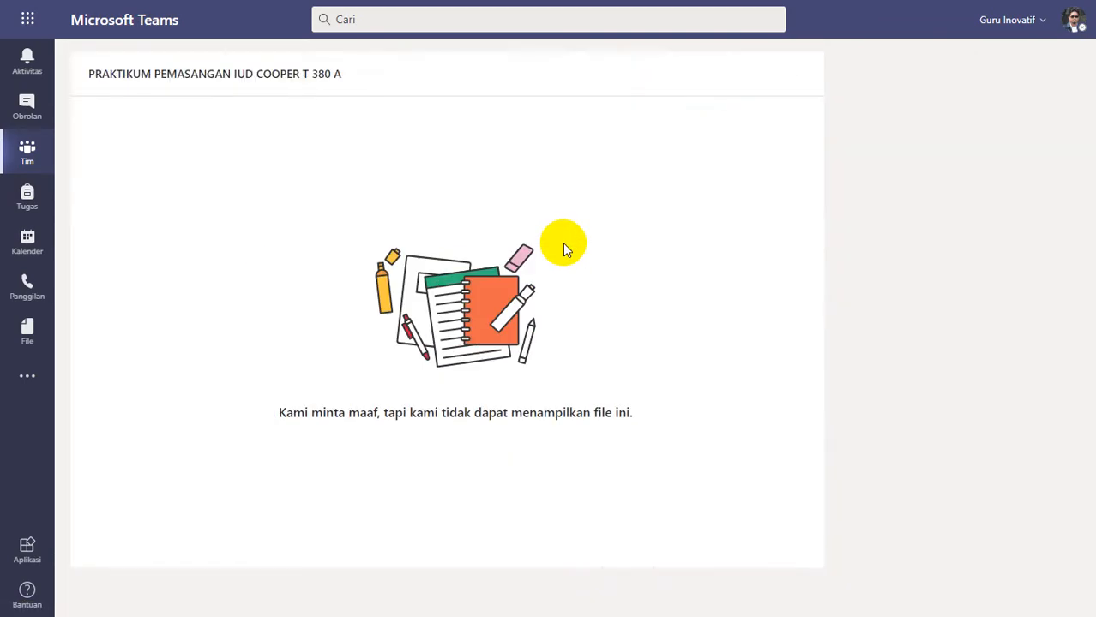
click(928, 239)
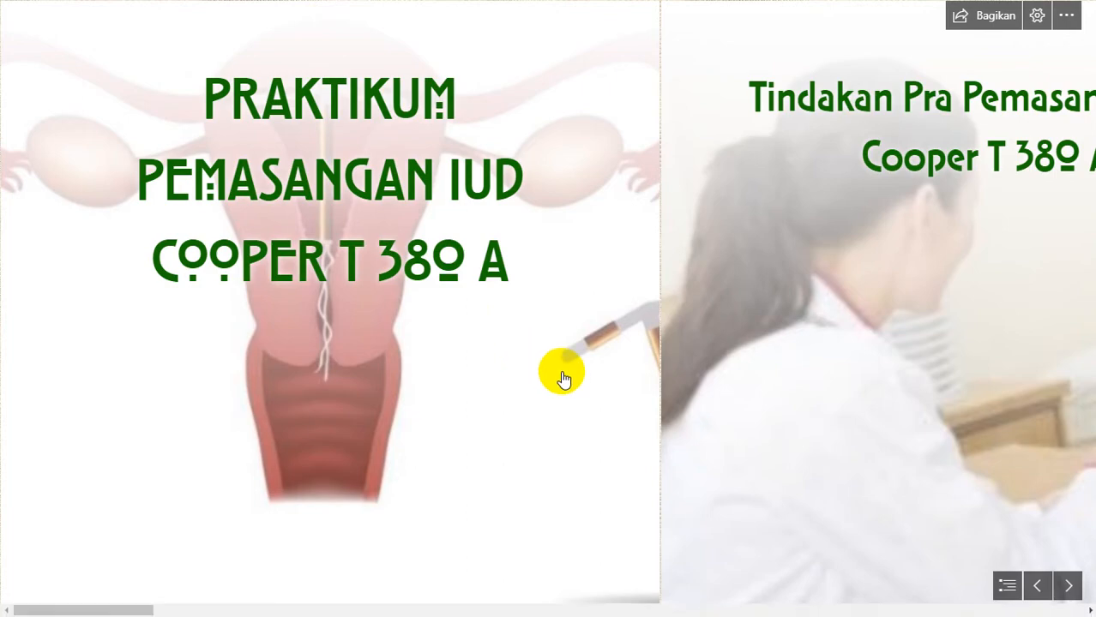
scroll(561, 378, down, 5)
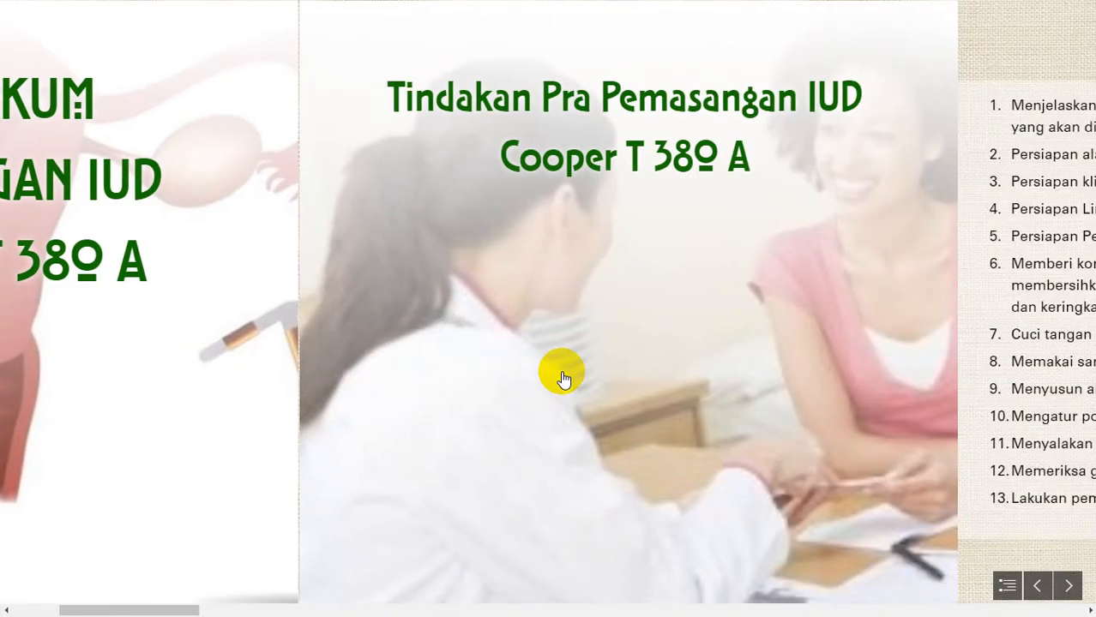
scroll(562, 378, down, 5)
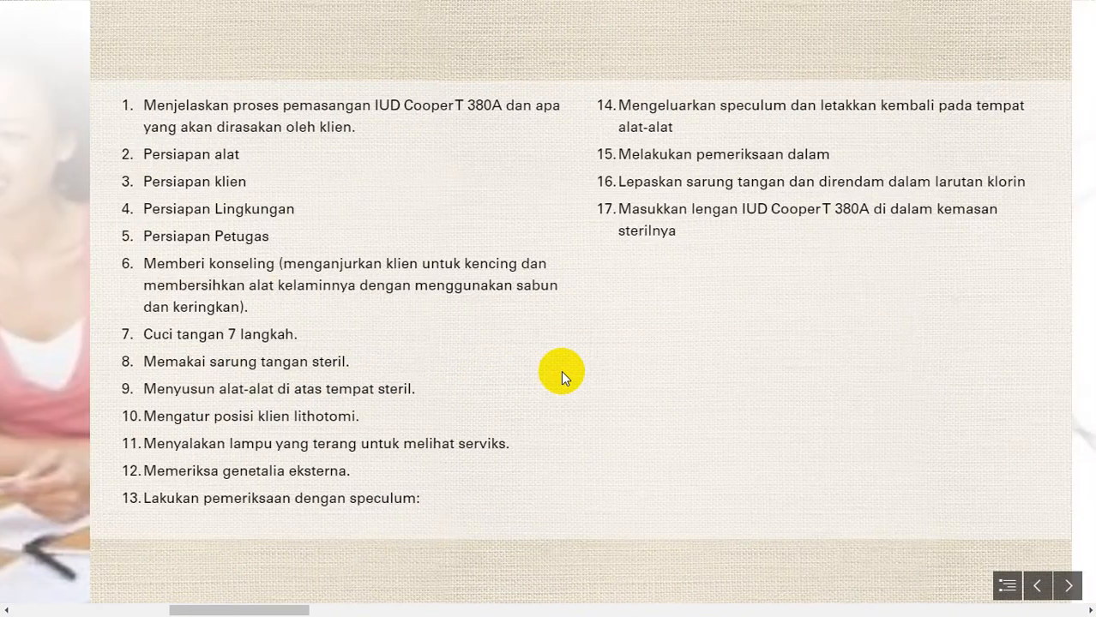
scroll(561, 370, down, 6)
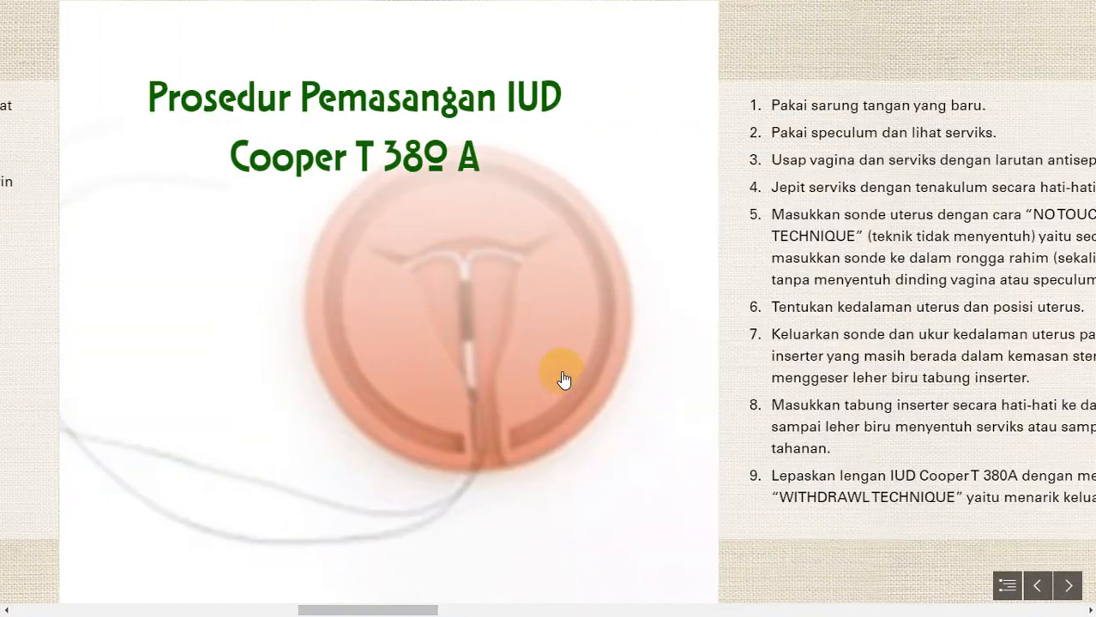
scroll(563, 375, down, 6)
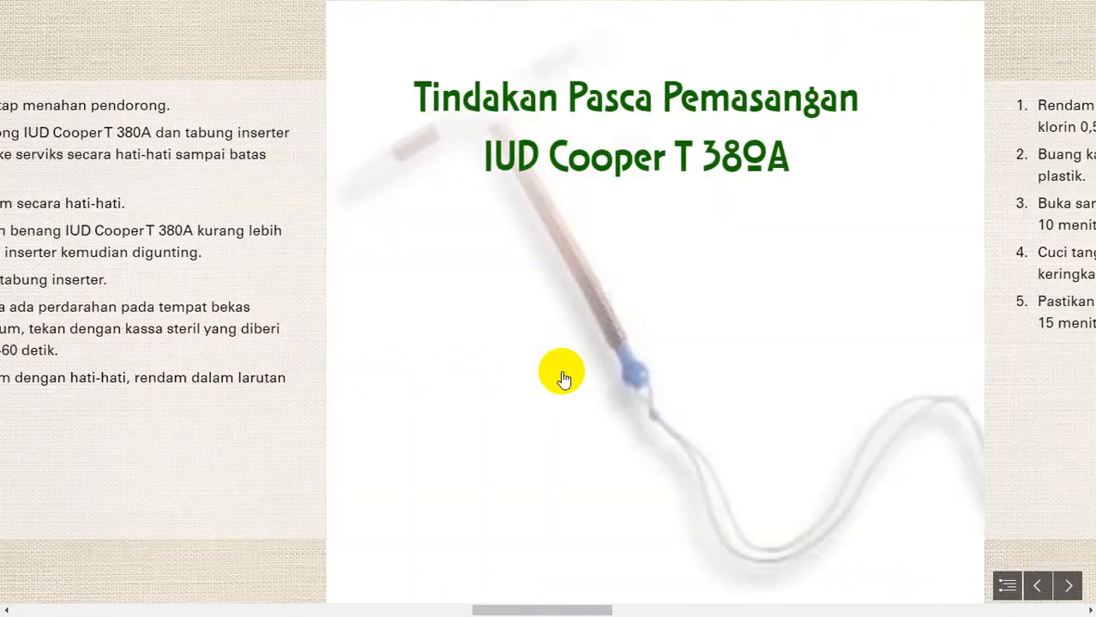
scroll(562, 376, down, 6)
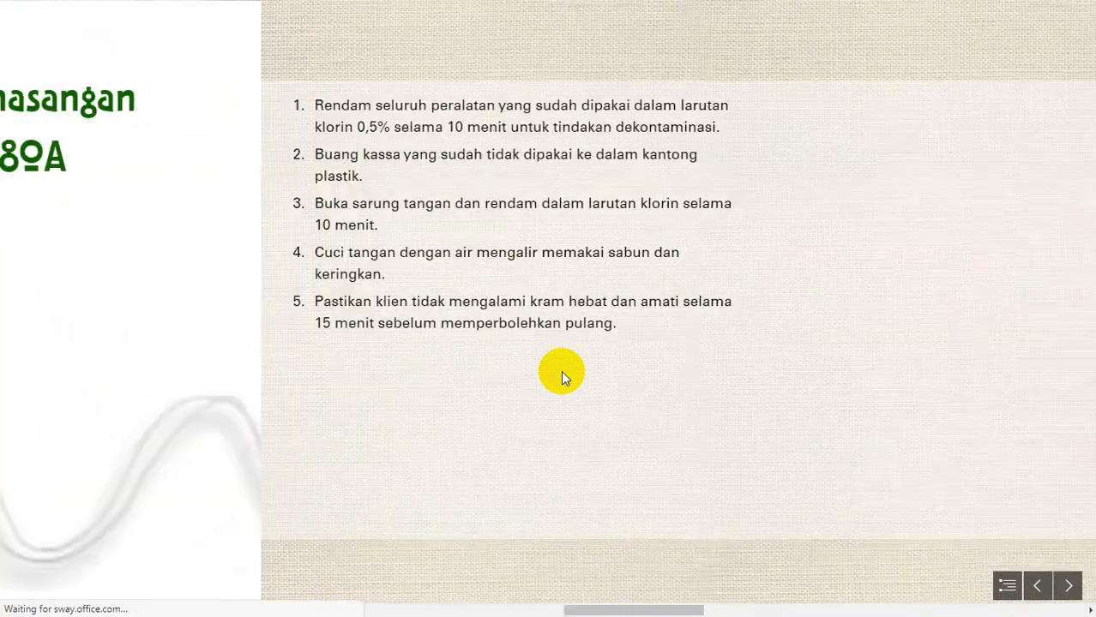
scroll(561, 371, down, 3)
scroll(594, 383, down, 2)
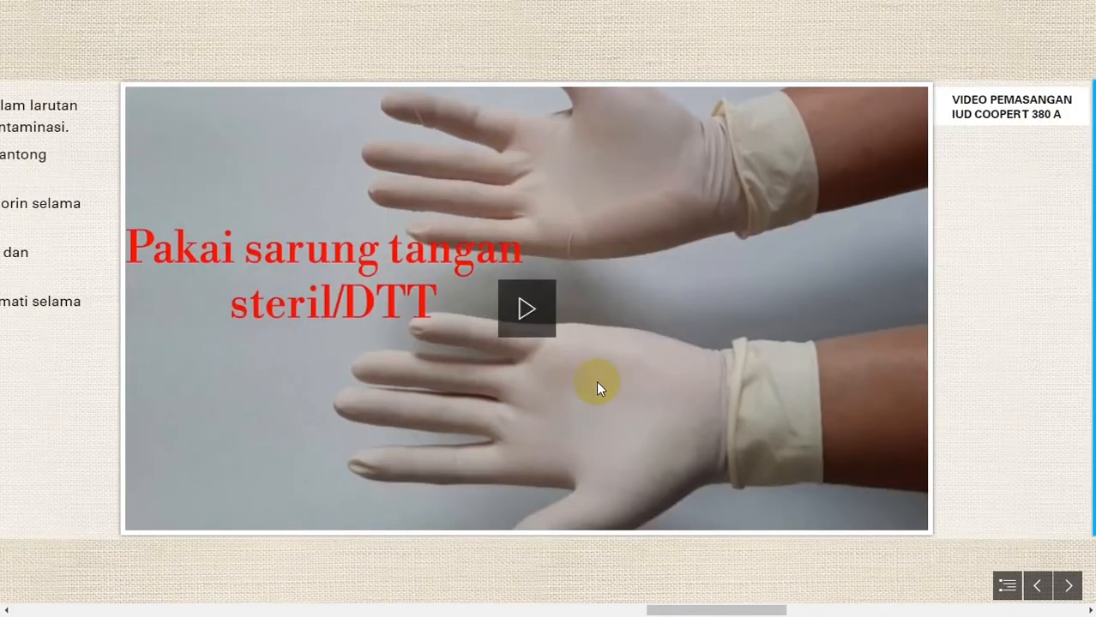
scroll(595, 381, down, 5)
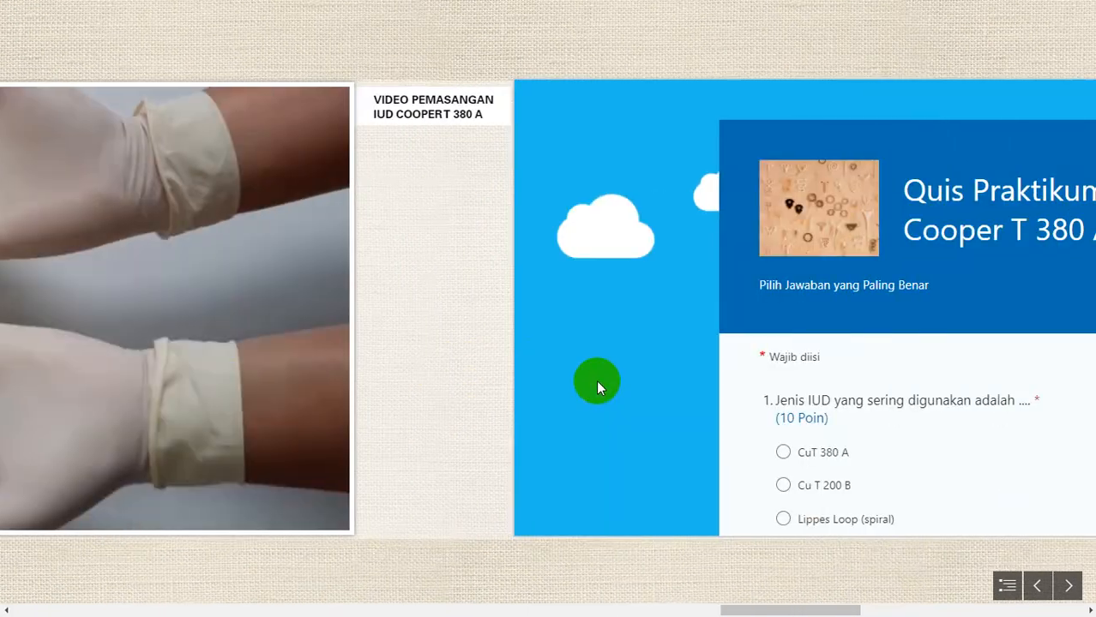
scroll(836, 330, down, 12)
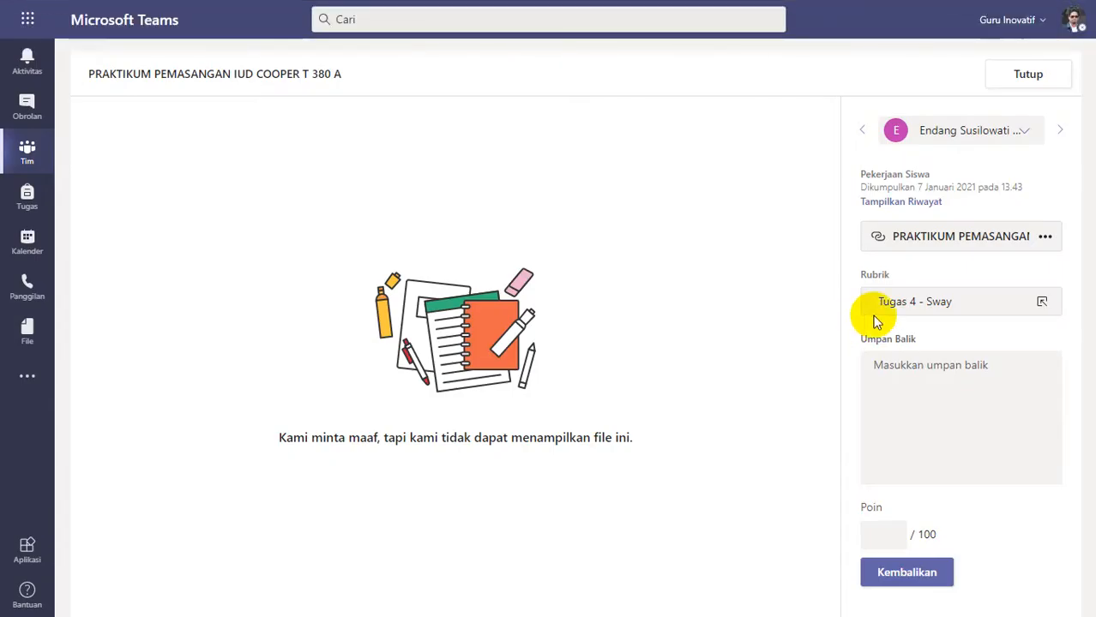
Rate the IUD Cooper T 380 A submission as Istimewa (4 poin), return it with the feedback "Good Job", and close it.
click(905, 304)
click(953, 298)
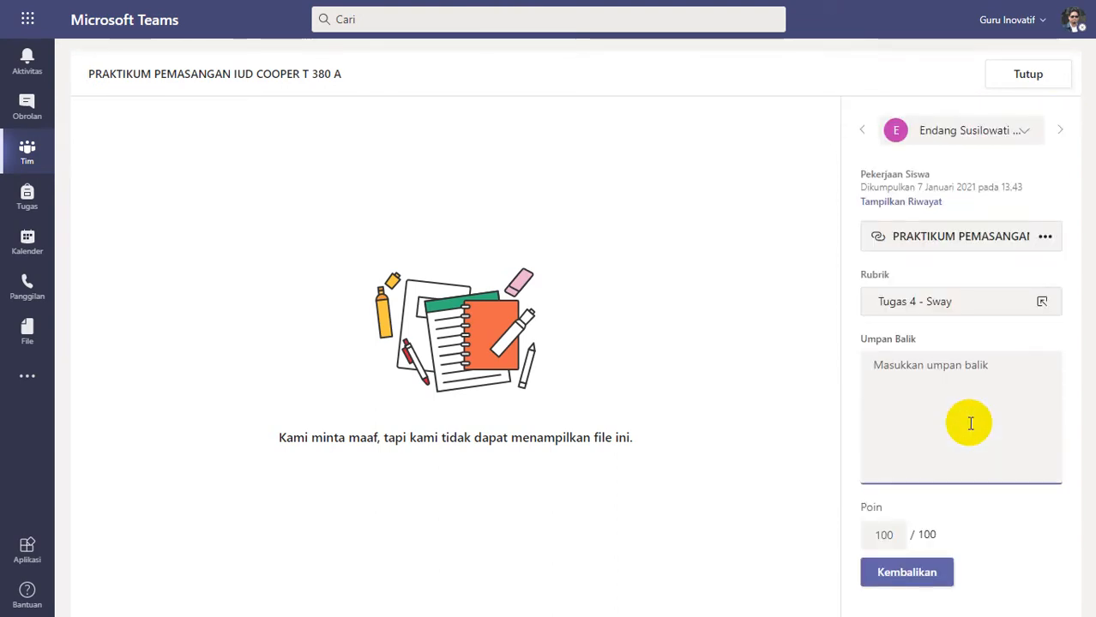
text(Good Job)
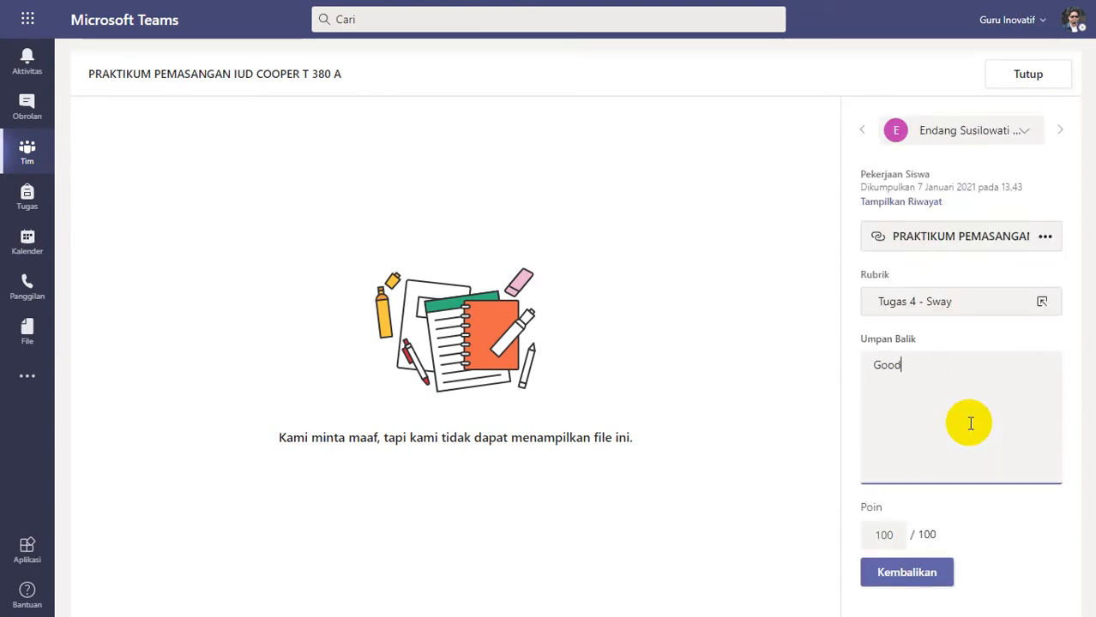
click(914, 576)
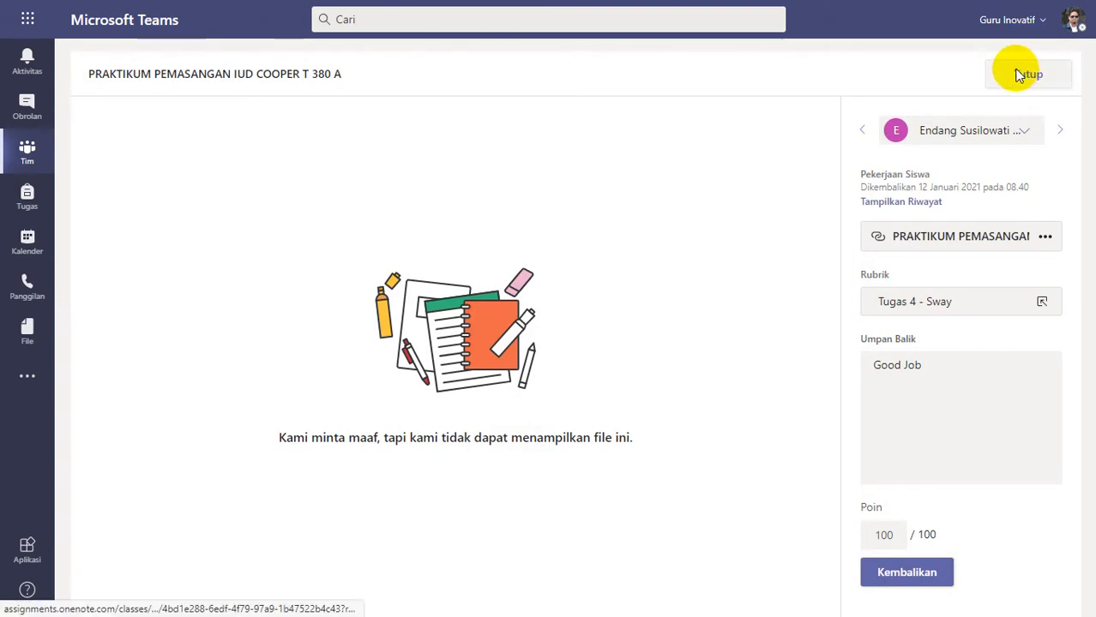
click(1024, 74)
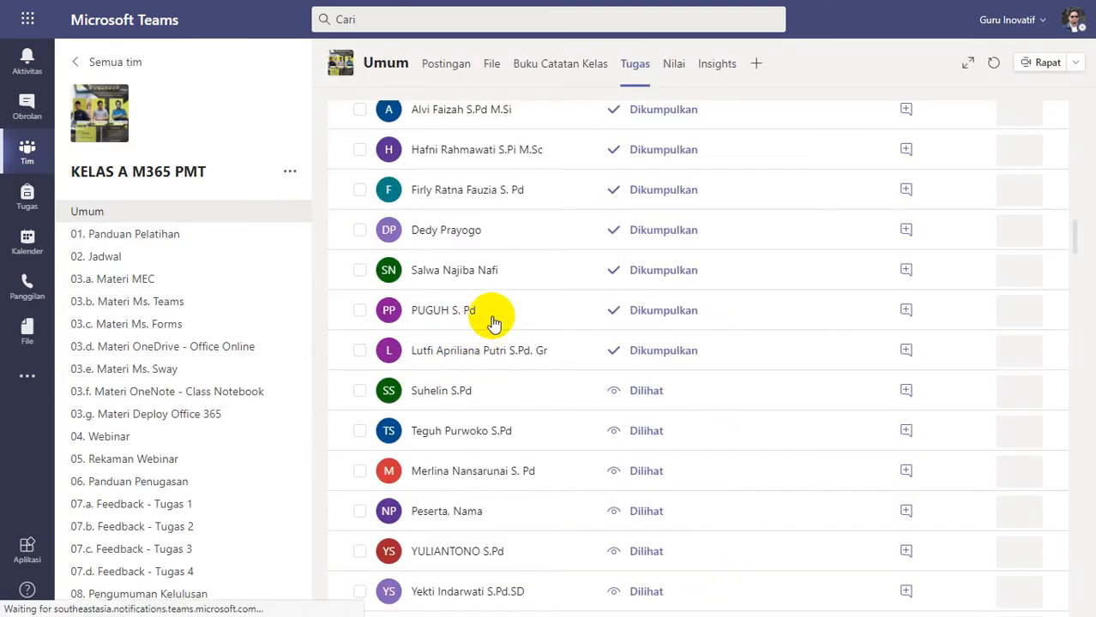
Open the last remaining Dikumpulkan submission and review its Choux Paste Sway, including the text, images, video and embedded quiz.
click(527, 268)
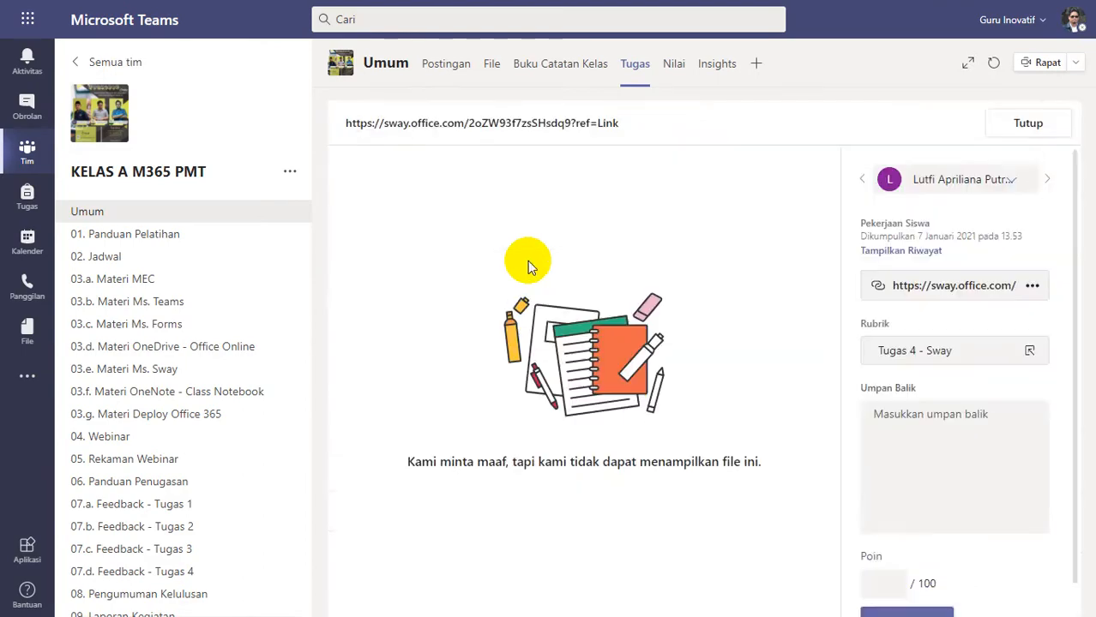
click(900, 240)
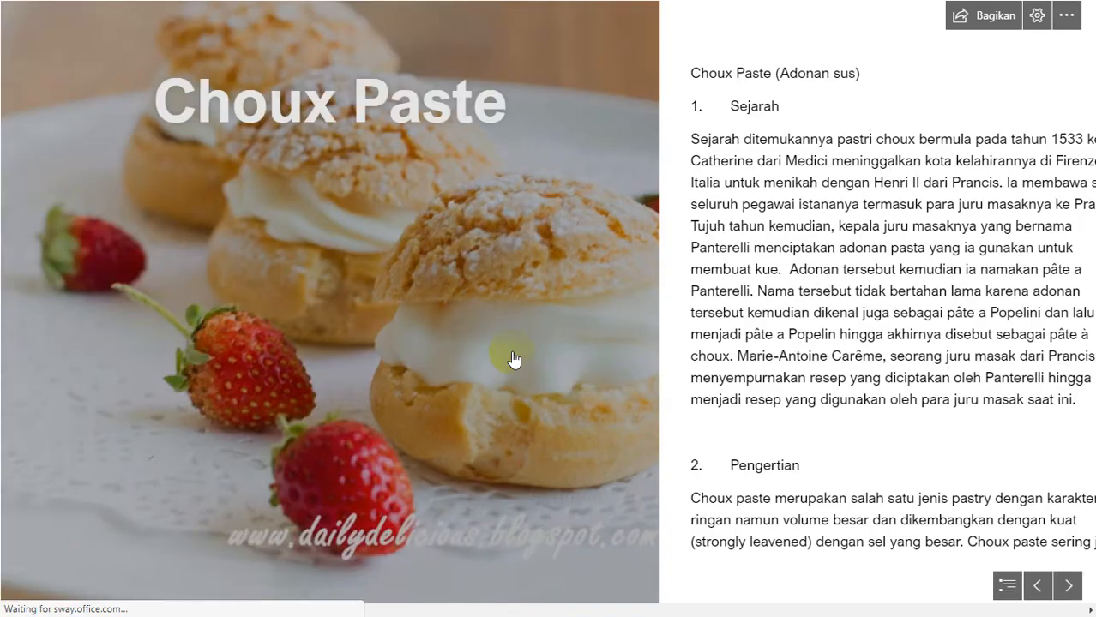
scroll(513, 358, down, 10)
scroll(512, 358, down, 10)
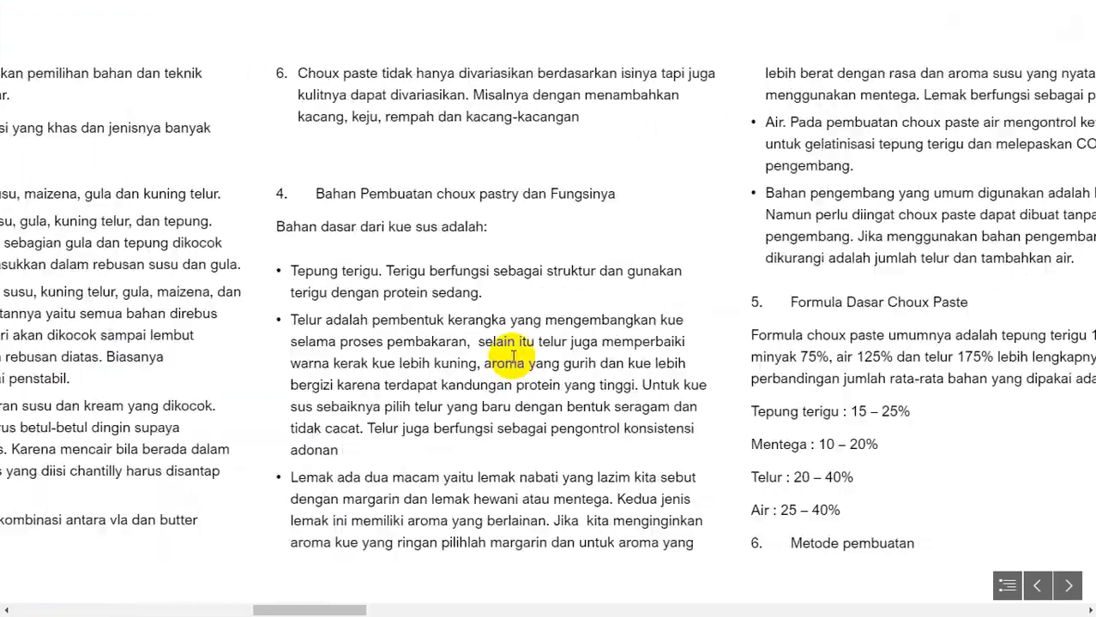
scroll(512, 353, down, 10)
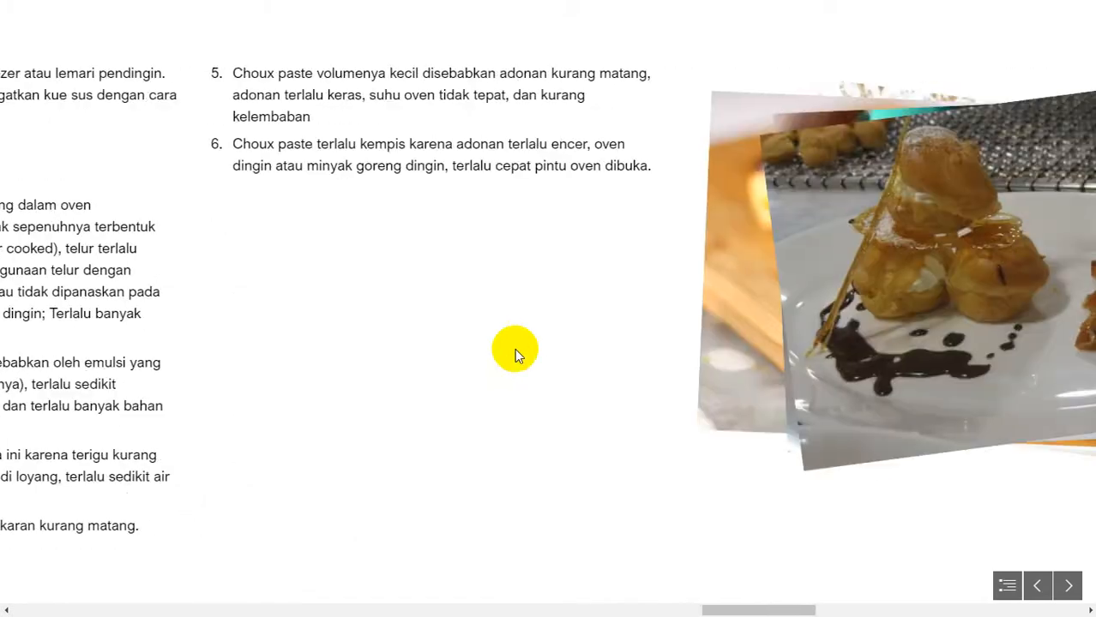
click(517, 357)
scroll(516, 357, down, 10)
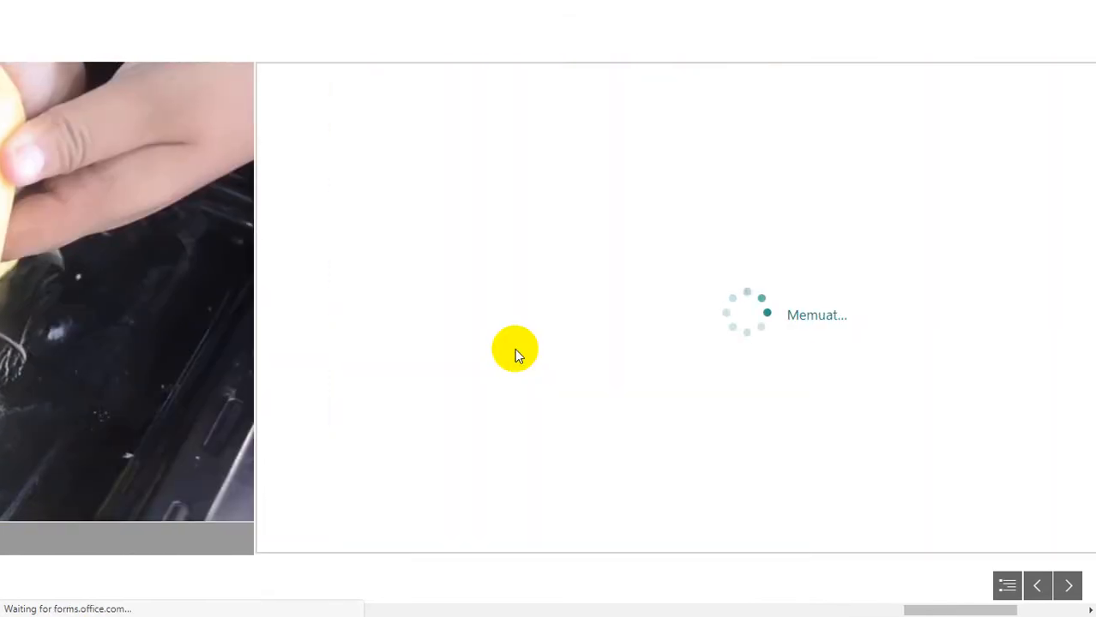
scroll(515, 353, down, 10)
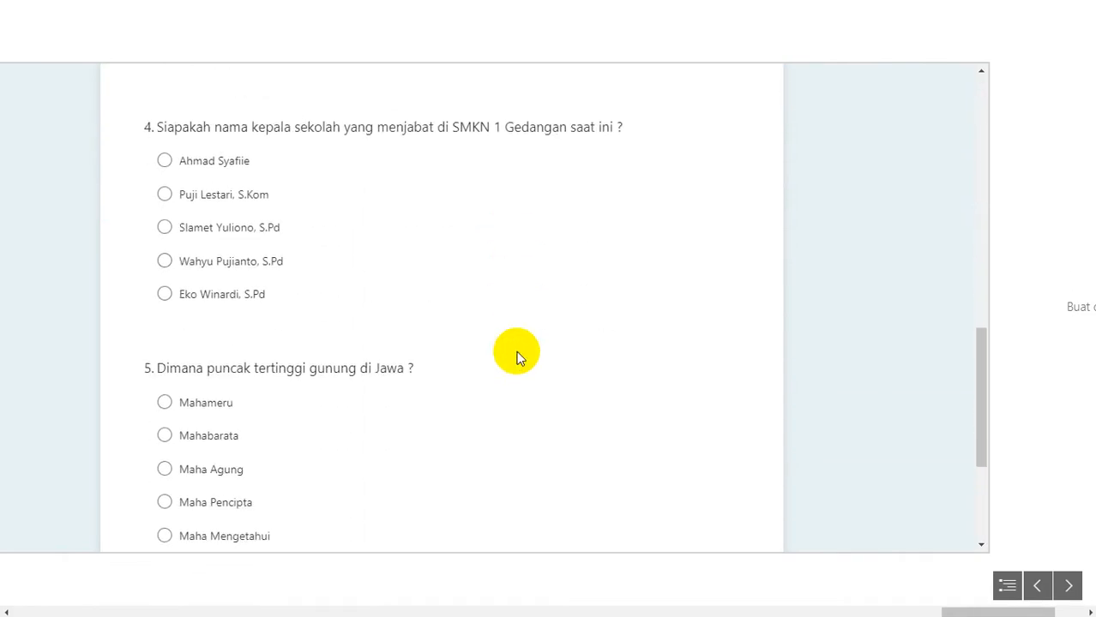
key(ctrl+w)
Rate the Choux Paste submission as Istimewa (4 poin), return it with the feedback "Good Job", and close it.
click(942, 306)
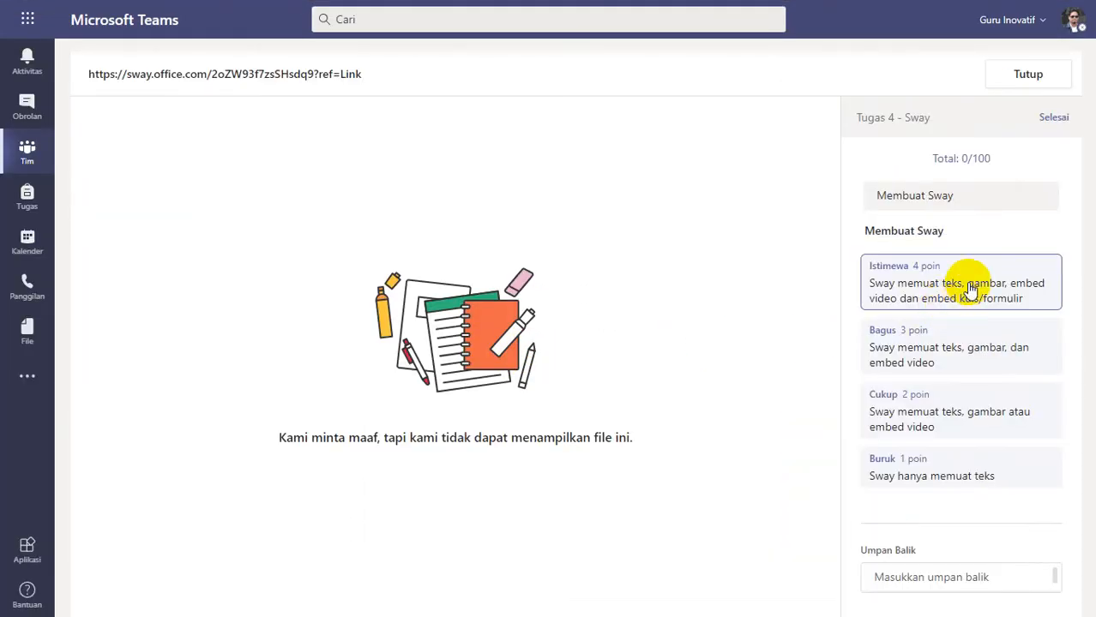
click(950, 287)
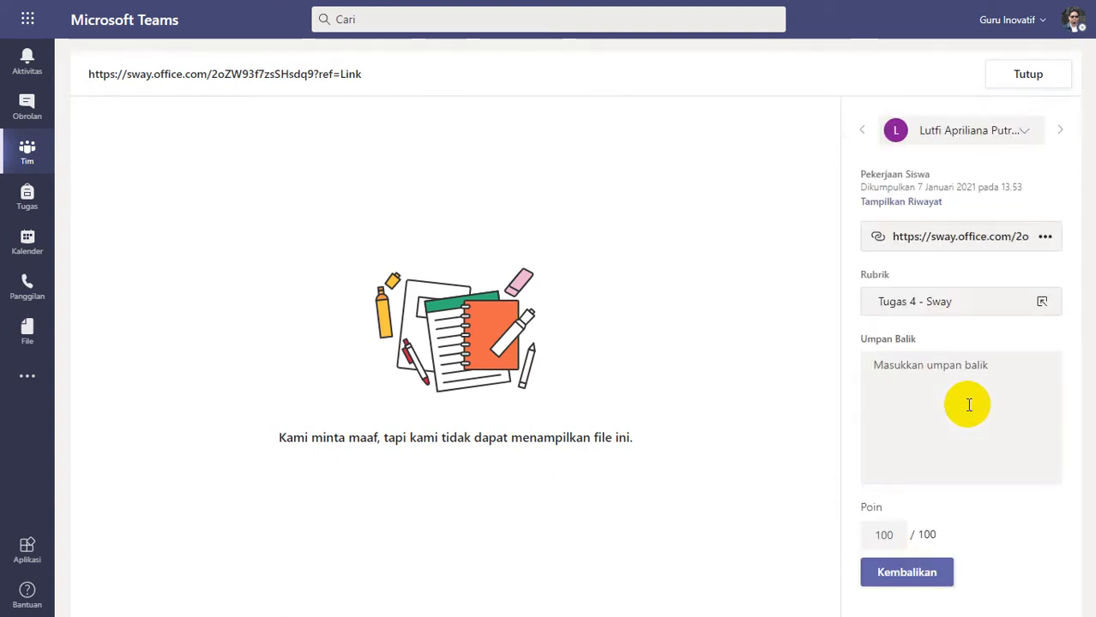
click(968, 403)
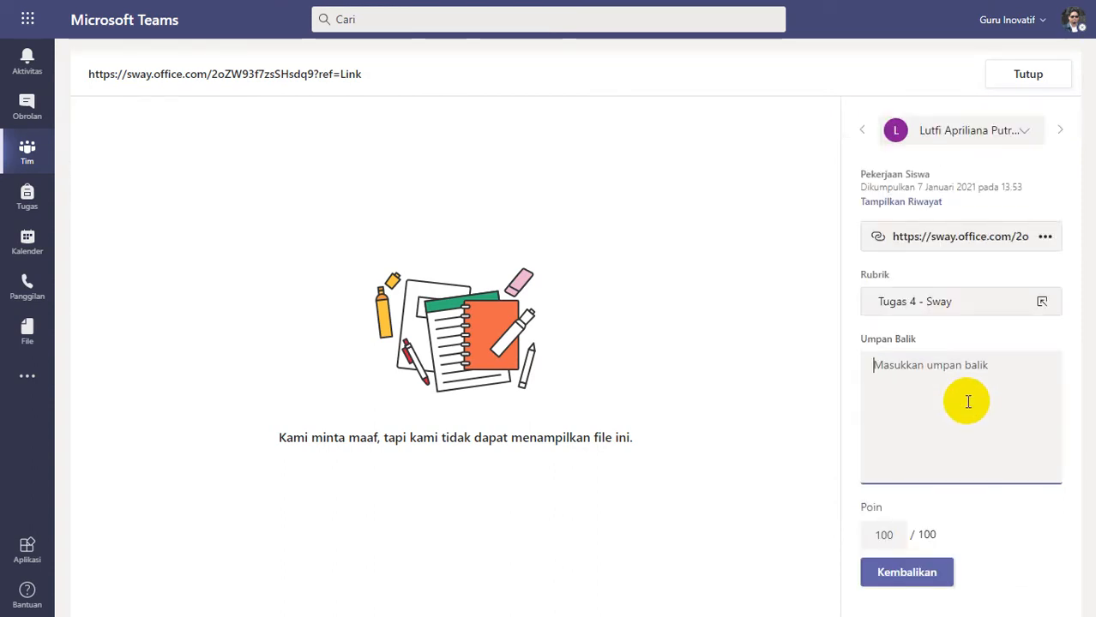
text(Good Job)
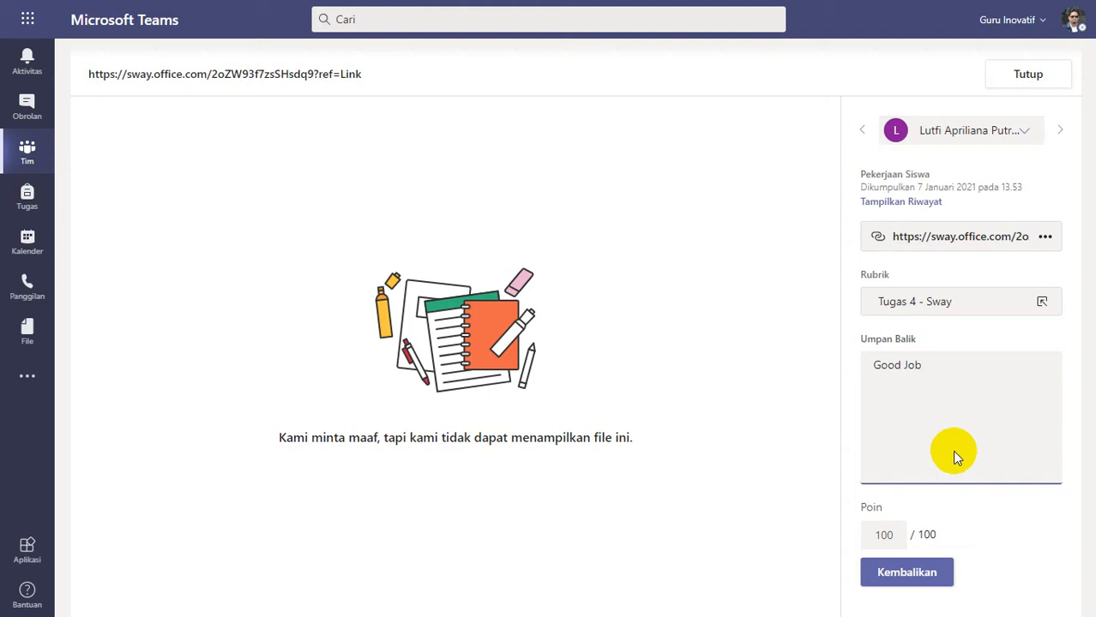
click(911, 573)
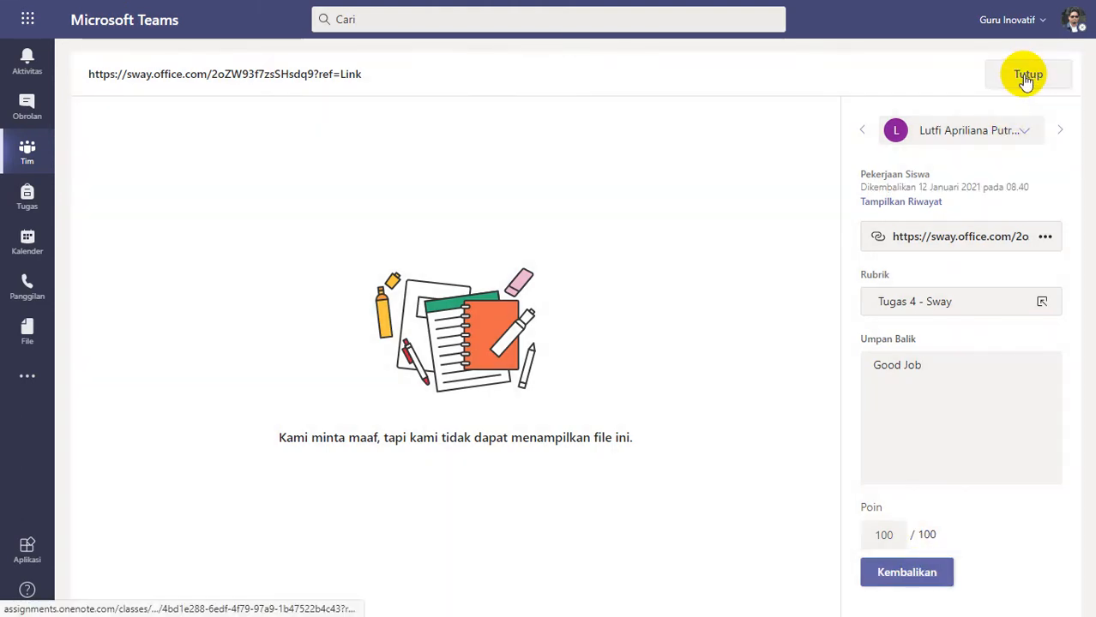
click(1026, 75)
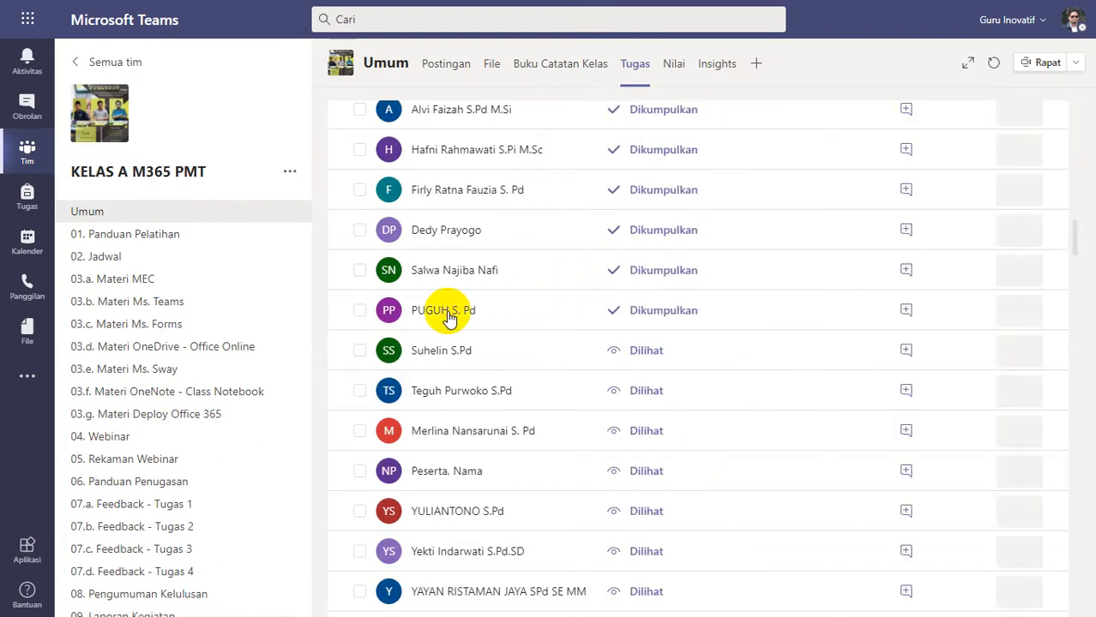
Open the last remaining Dikumpulkan submission and review its Menuju Masyarakat Sejahtera Sway, including the text, images, videos and embedded form.
click(542, 281)
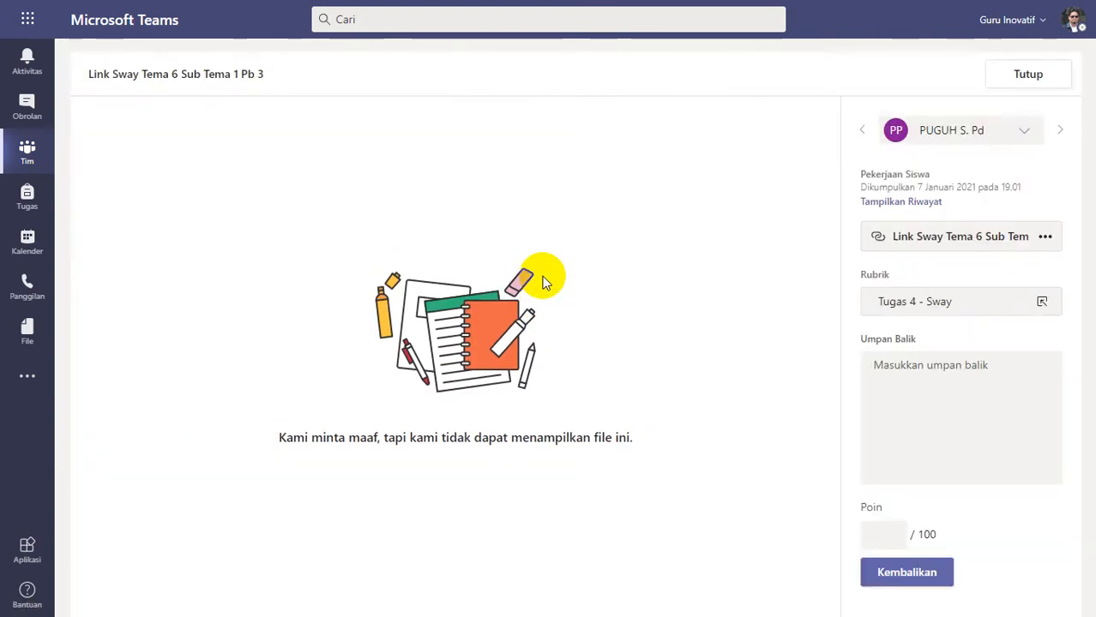
click(910, 238)
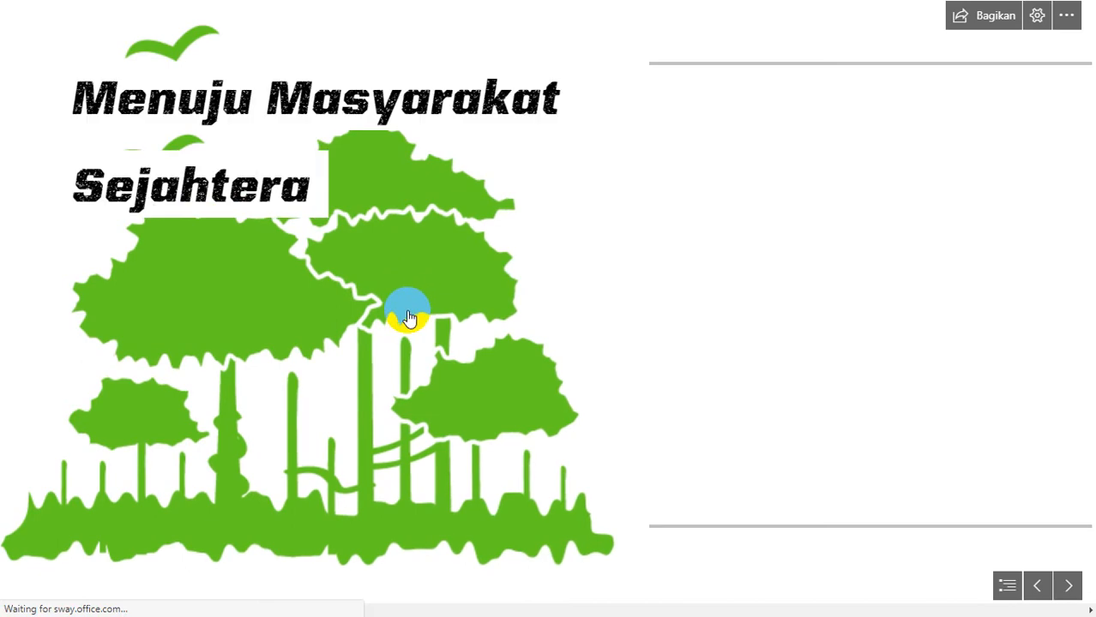
scroll(409, 316, down, 5)
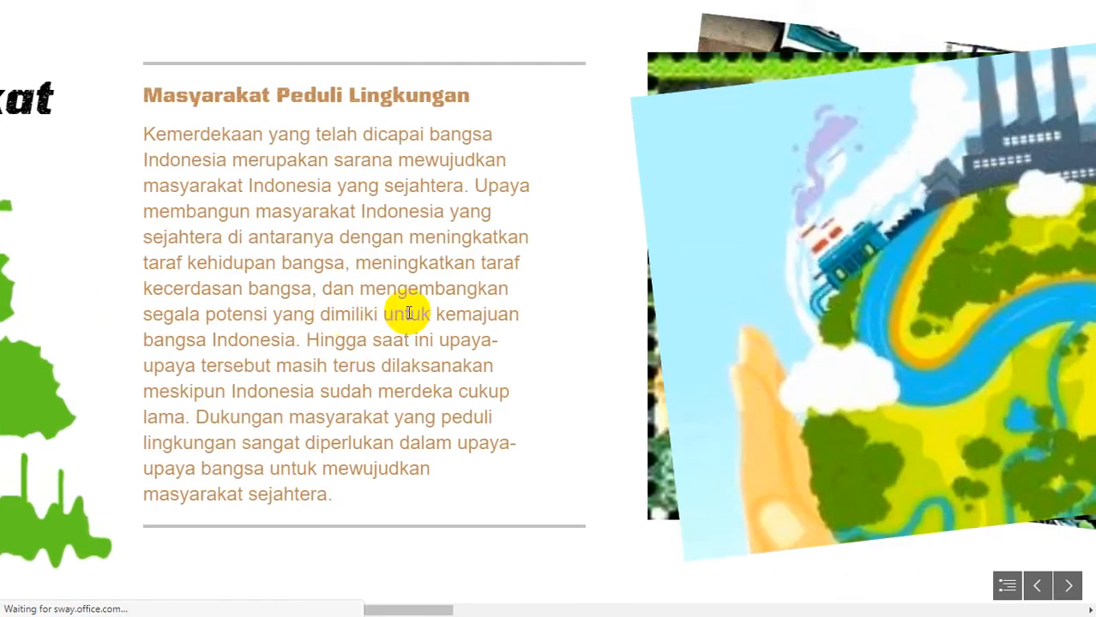
scroll(408, 313, down, 8)
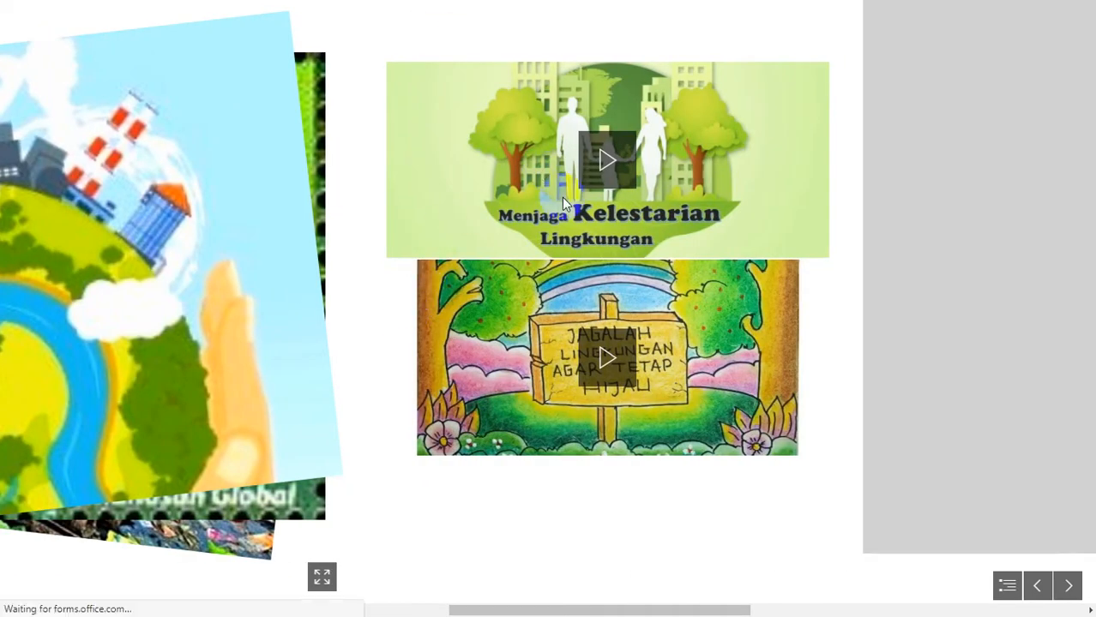
scroll(594, 359, down, 6)
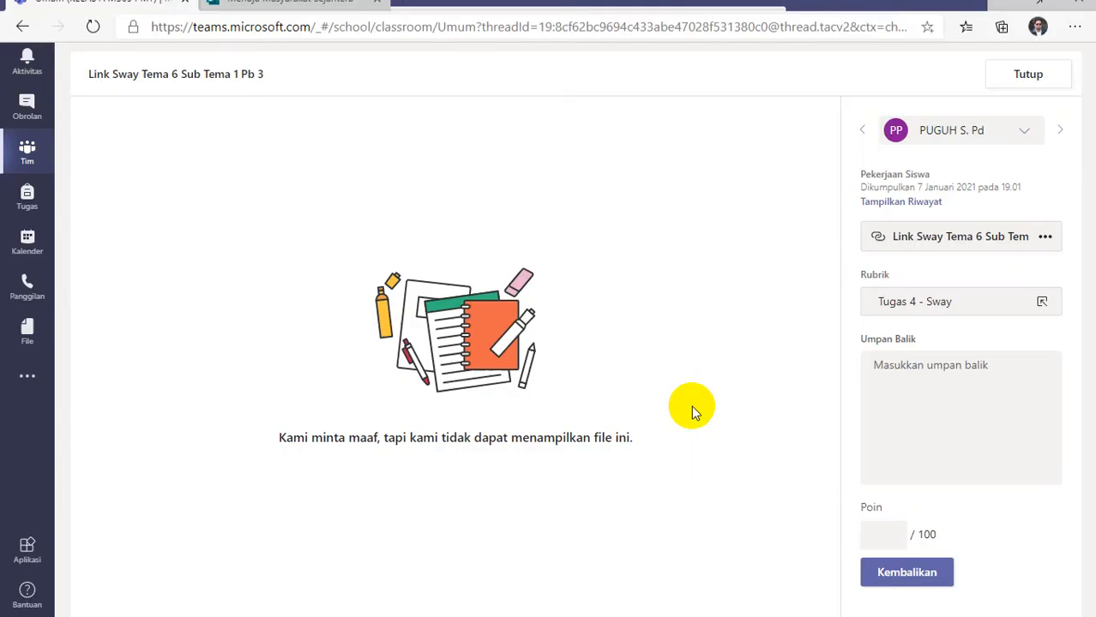
Rate the Tema 6 submission as Bagus (3 poin), return it with "Silakan diperbaiki, lihat video feedback nya untuk melihat kekurangannya apa", and close it.
click(924, 304)
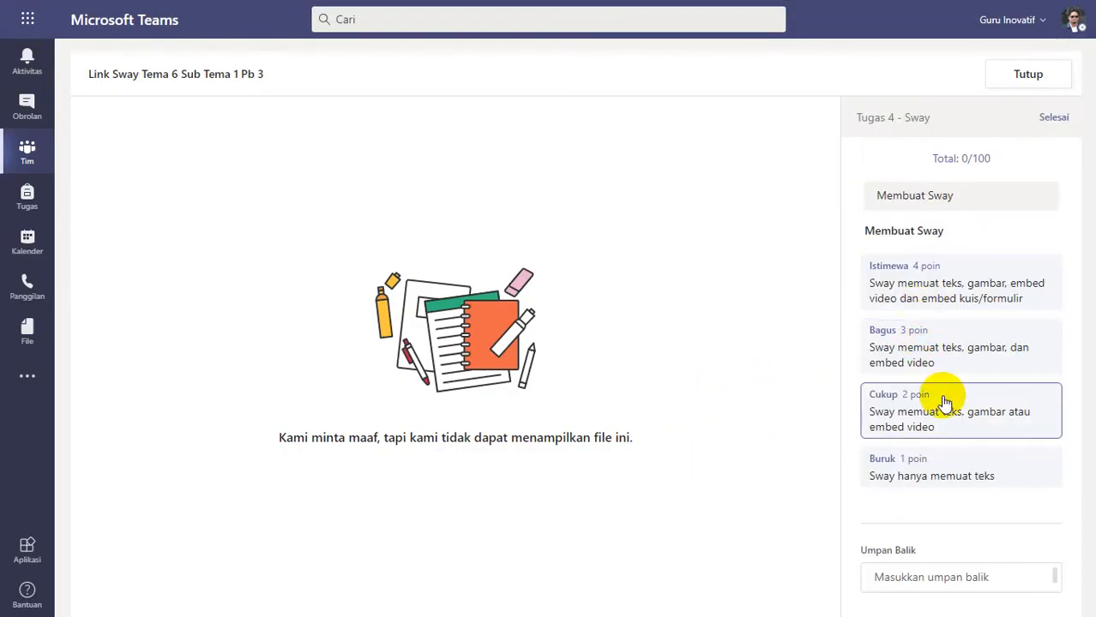
click(953, 354)
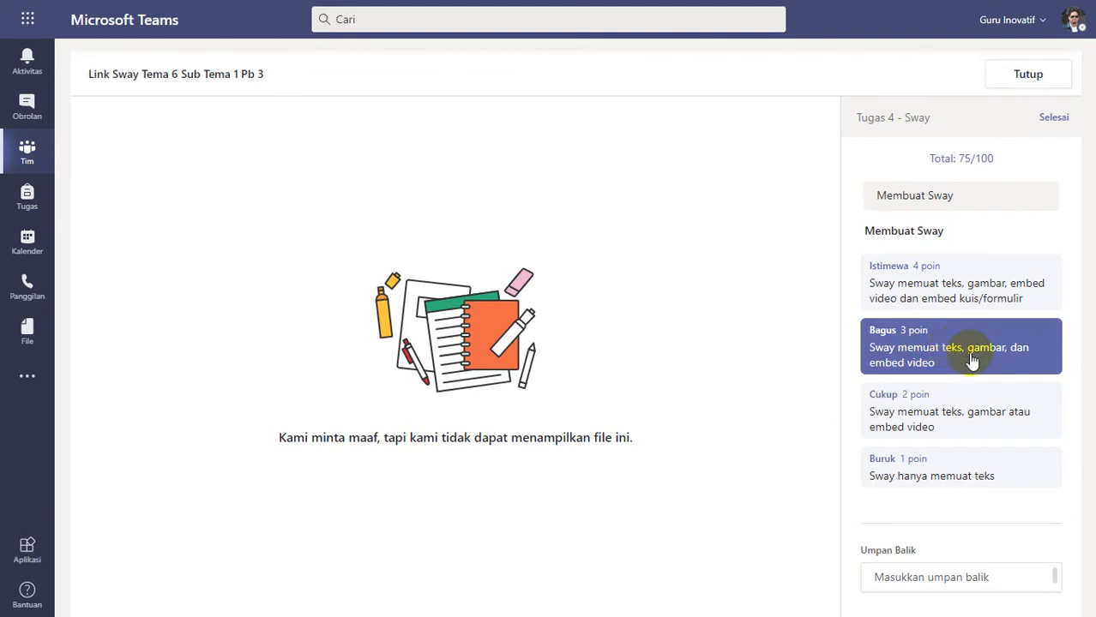
click(1055, 139)
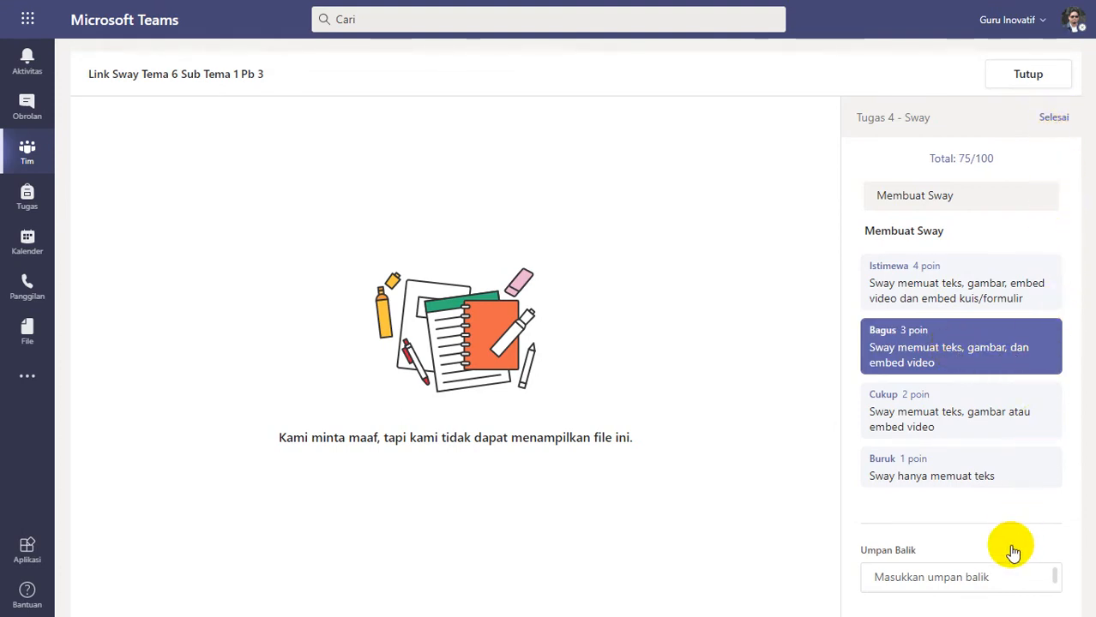
click(910, 400)
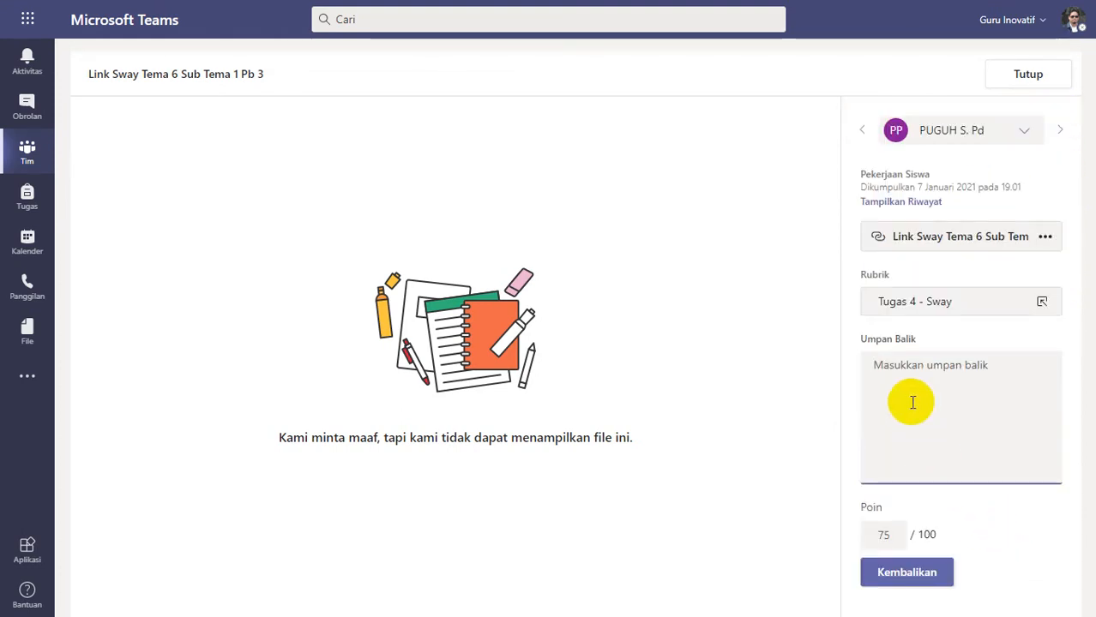
text(Silakan diperbaiki, lihat video feedback nya untuk melihat kekurangannya apa)
click(906, 572)
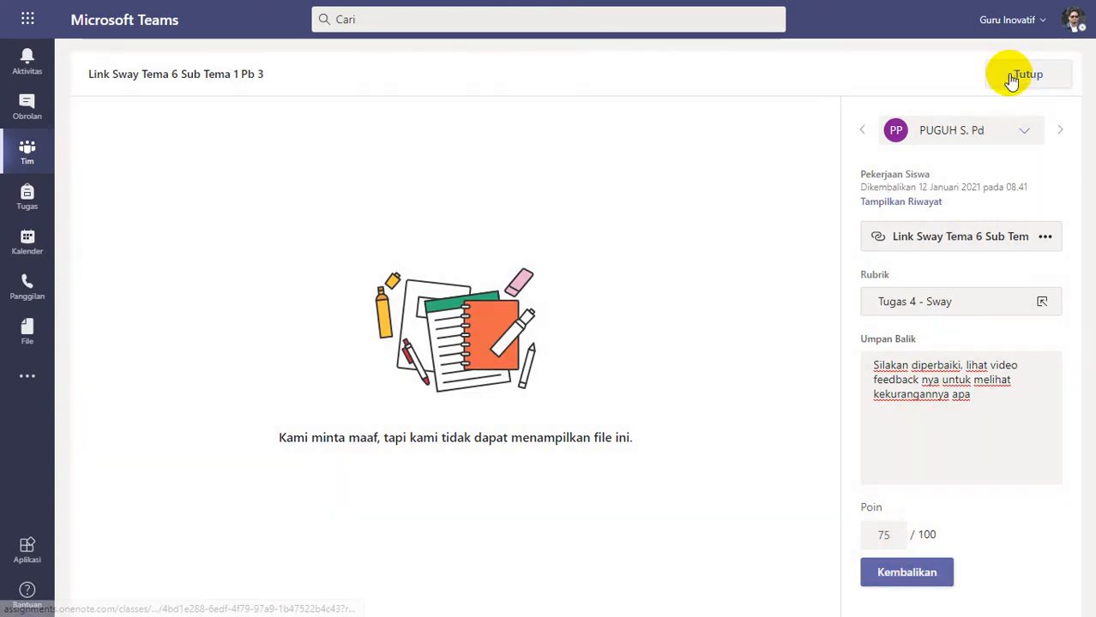
click(1009, 75)
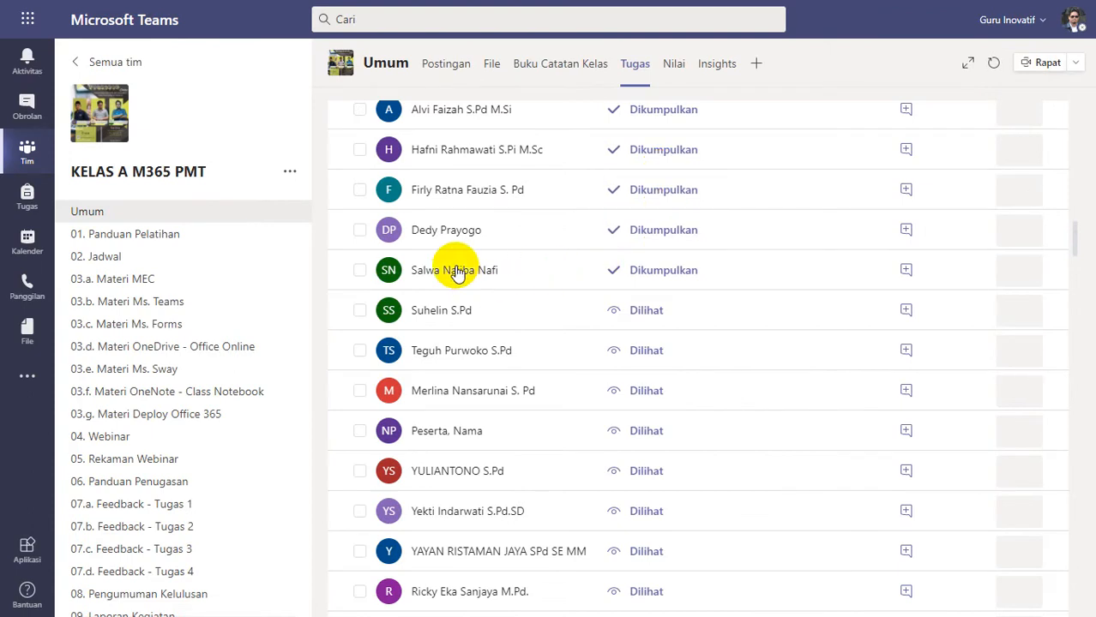
Open the last remaining Dikumpulkan submission and review its REVIEW DRAMA KOREA START UP Sway through the text, video, images and embedded form.
click(506, 205)
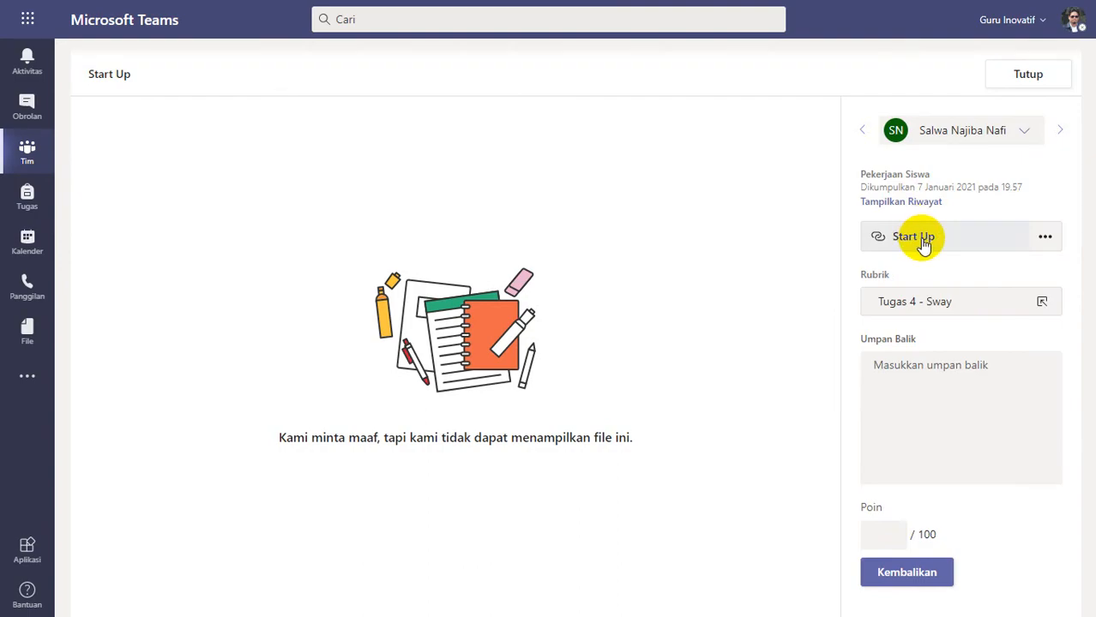
click(924, 245)
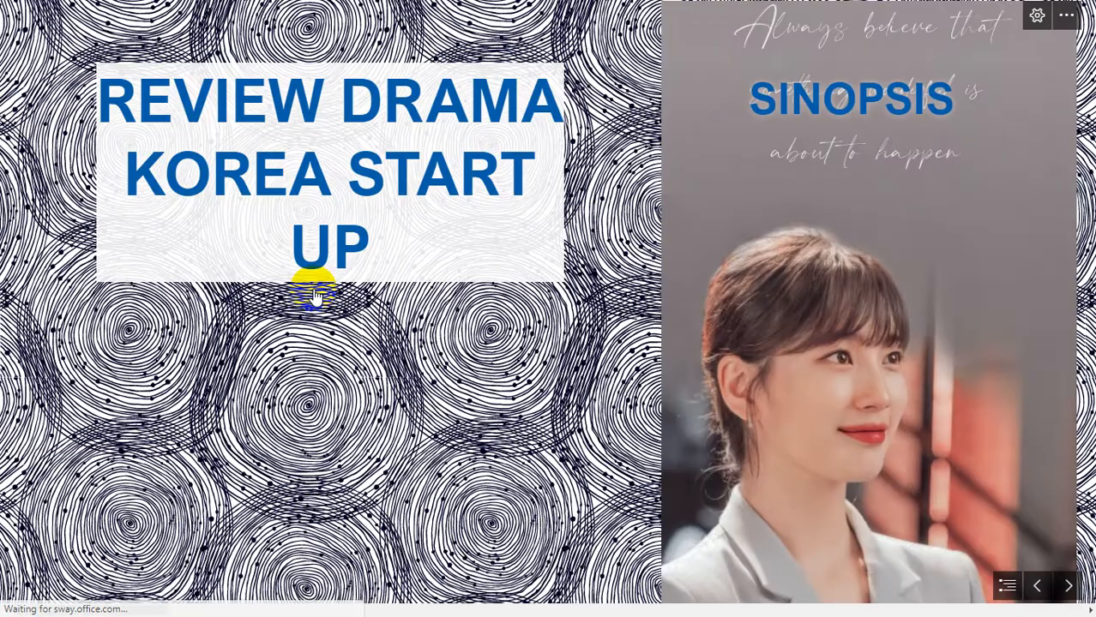
scroll(494, 356, down, 5)
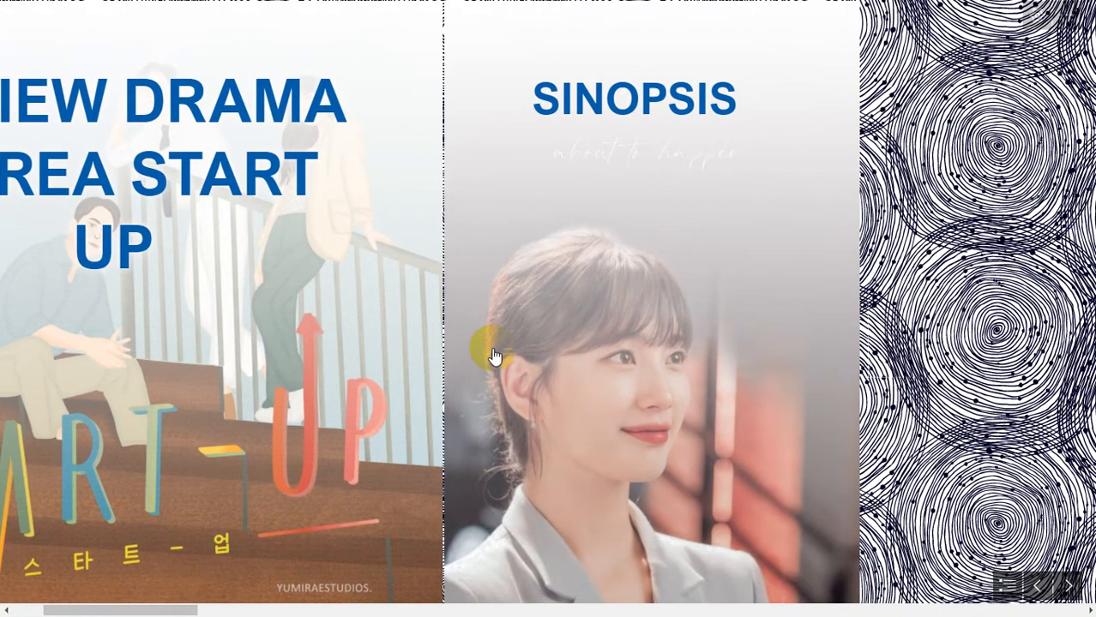
scroll(494, 349, right, 10)
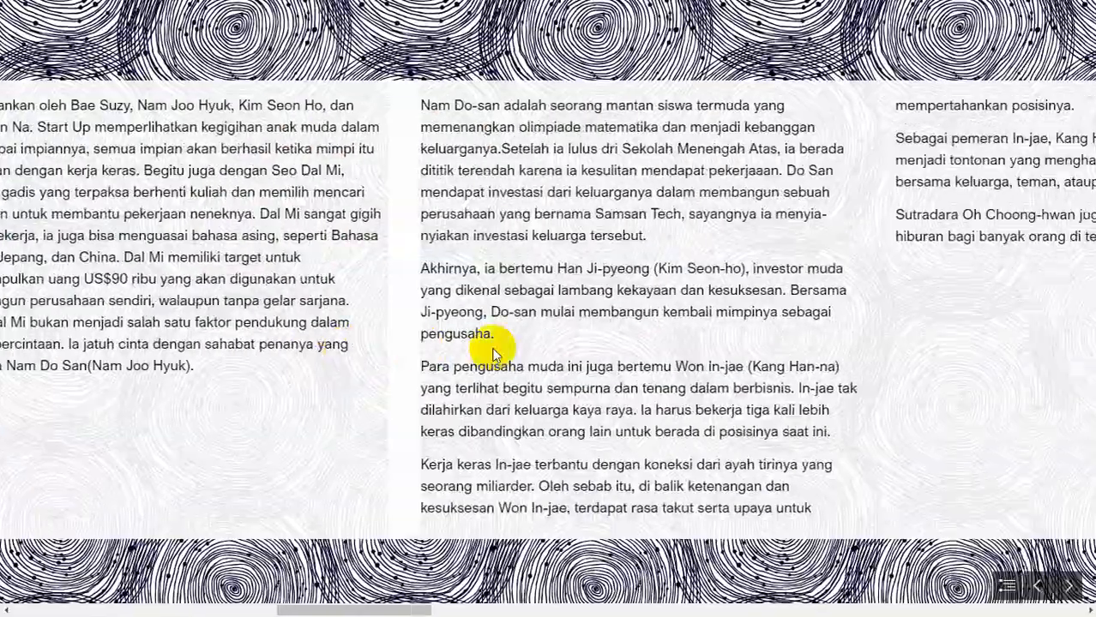
scroll(493, 352, right, 10)
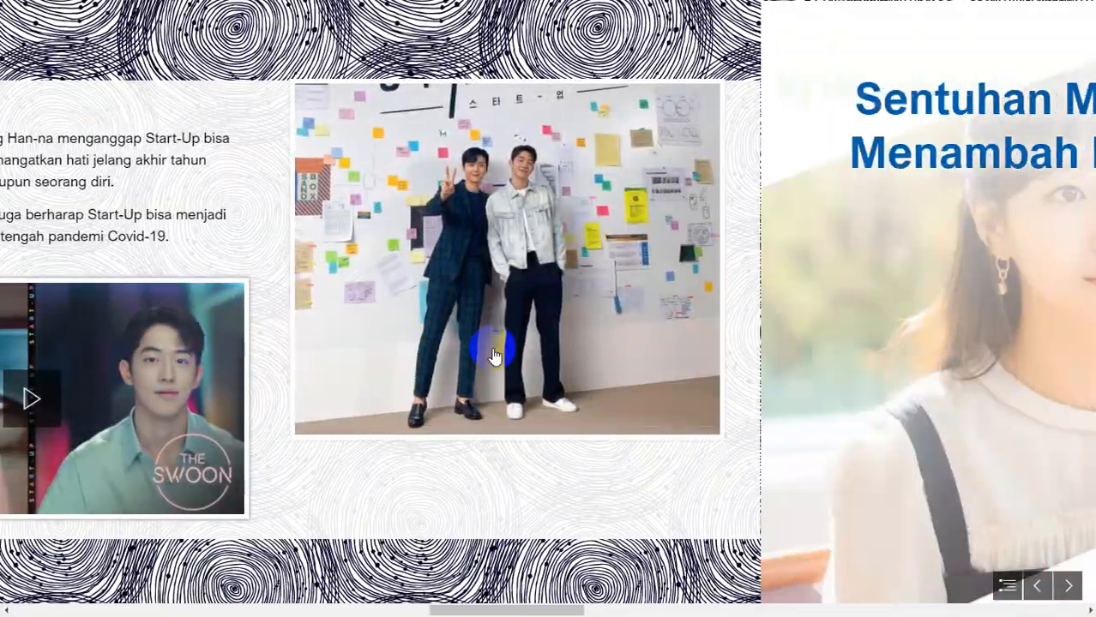
scroll(494, 349, right, 10)
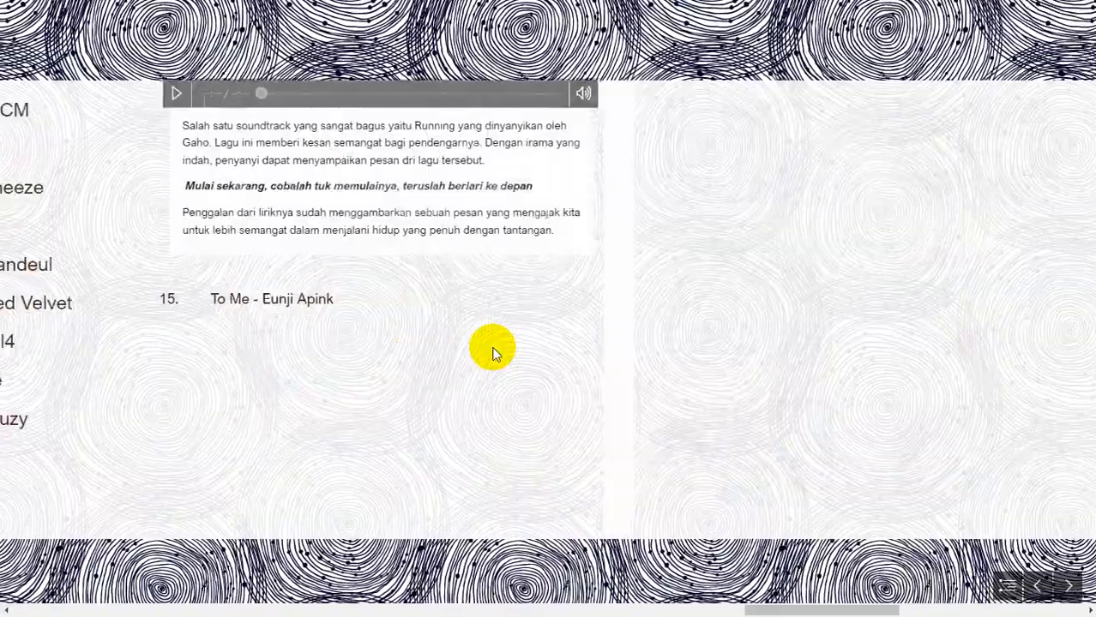
scroll(494, 353, right, 5)
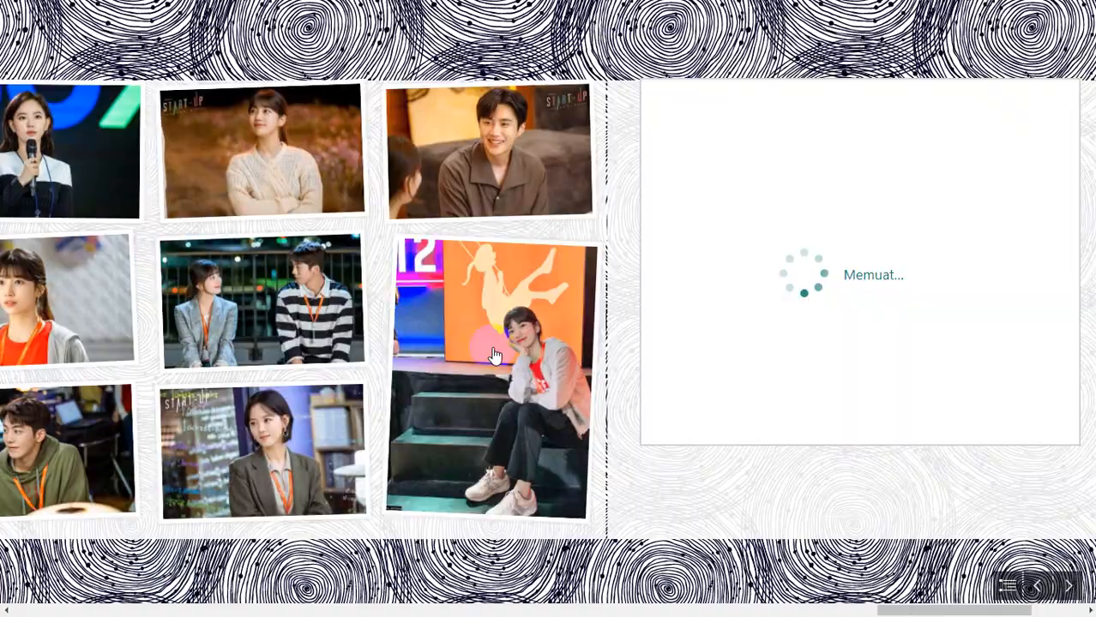
scroll(788, 323, right, 5)
scroll(561, 304, down, 6)
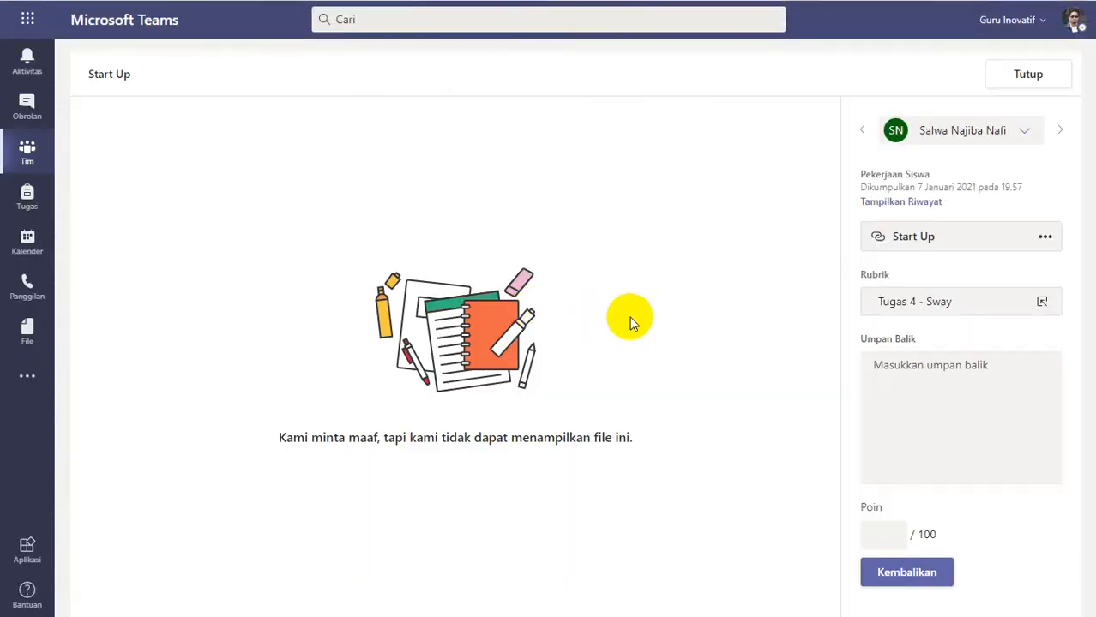
Rate the Start Up submission as Istimewa (4 poin), return it with the feedback "Good Job", and close it.
click(892, 299)
click(946, 284)
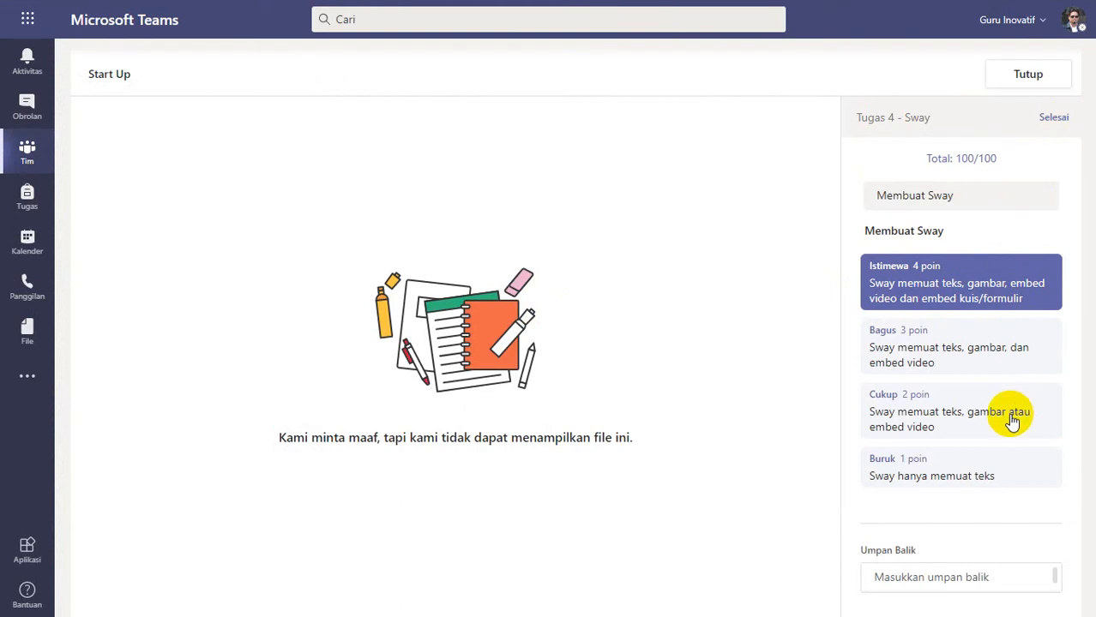
click(960, 384)
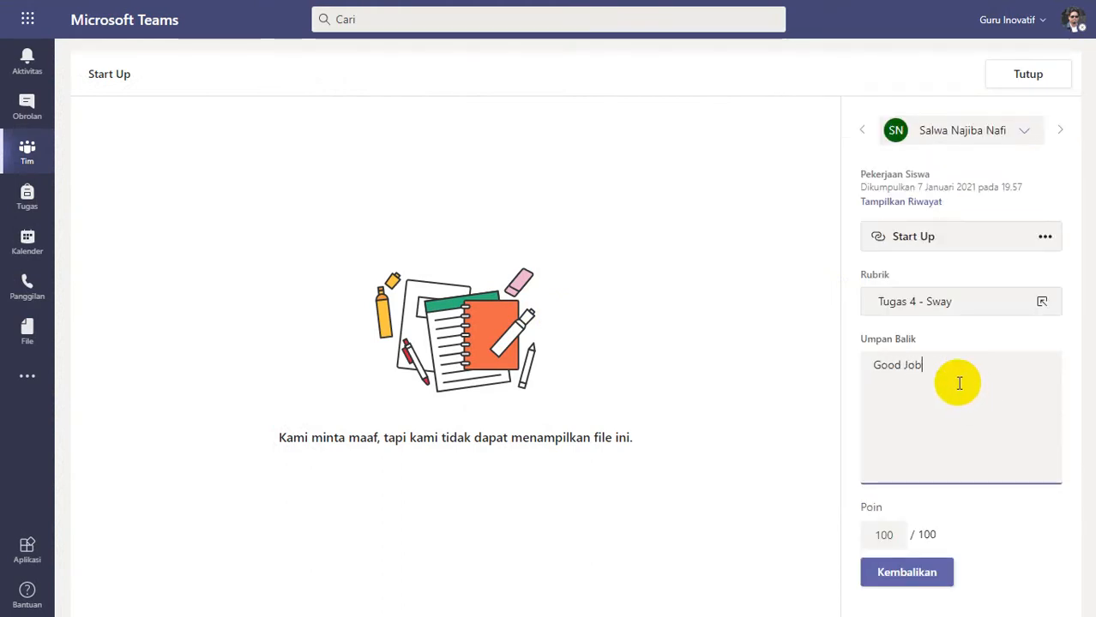
click(876, 566)
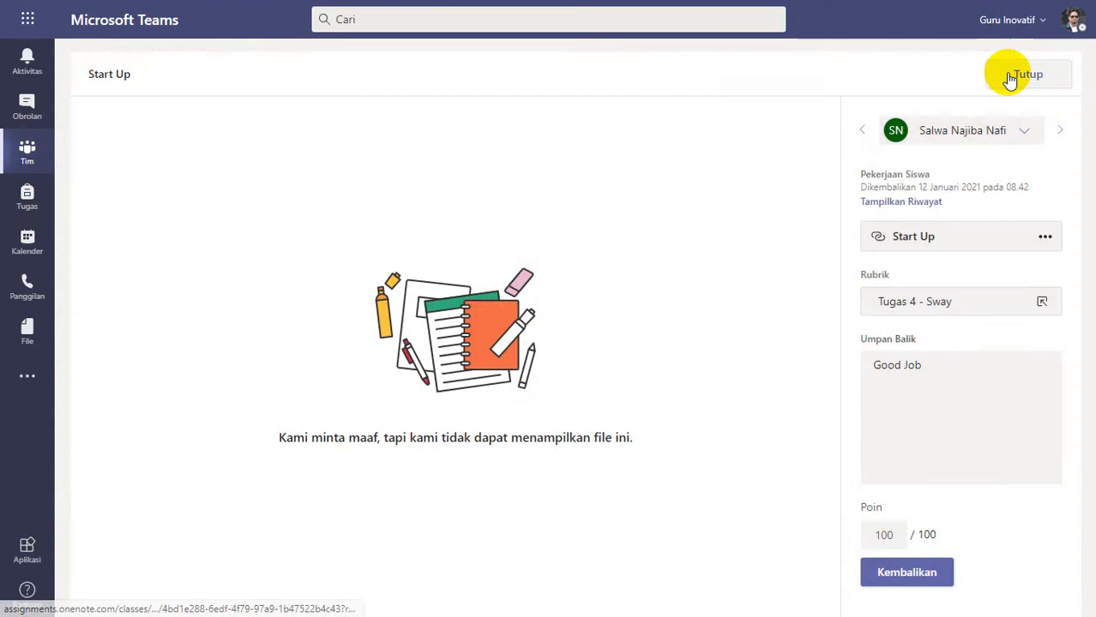
click(1009, 76)
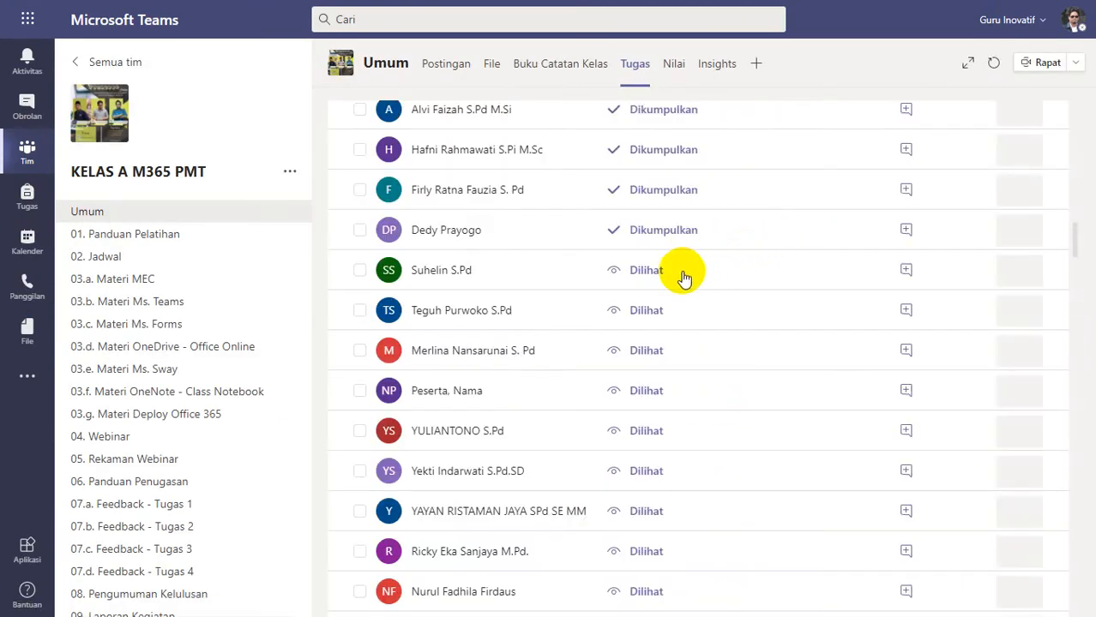
Open the last remaining Dikumpulkan submission and review its Tips dan Triks membuat vidio cinematik Sway, from the introduction through the numbered tips to the example video.
click(546, 166)
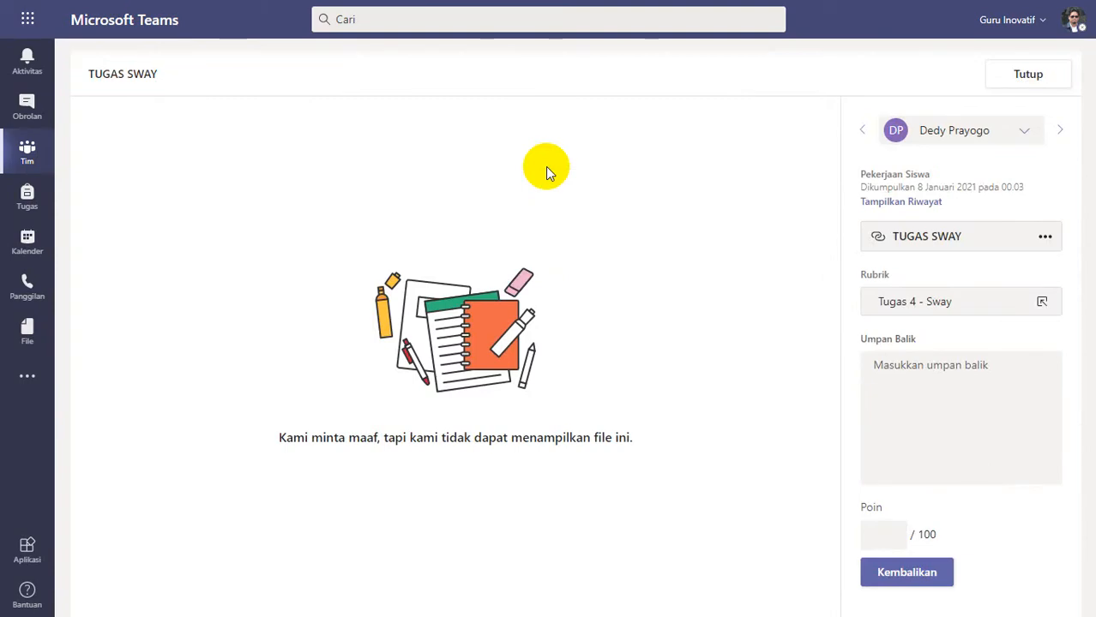
click(956, 245)
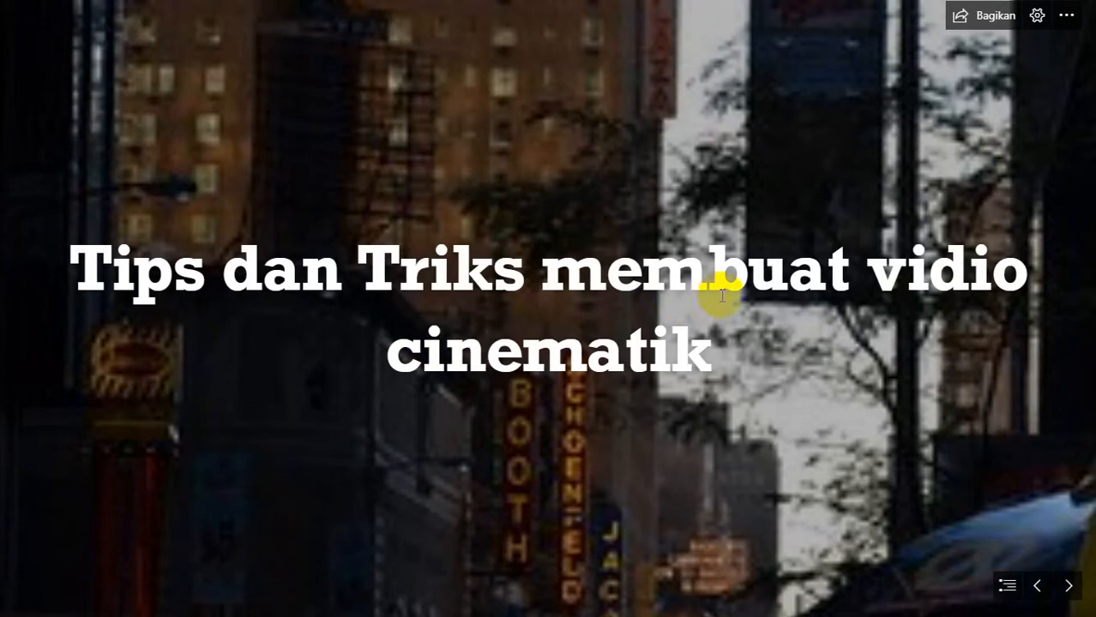
click(1068, 585)
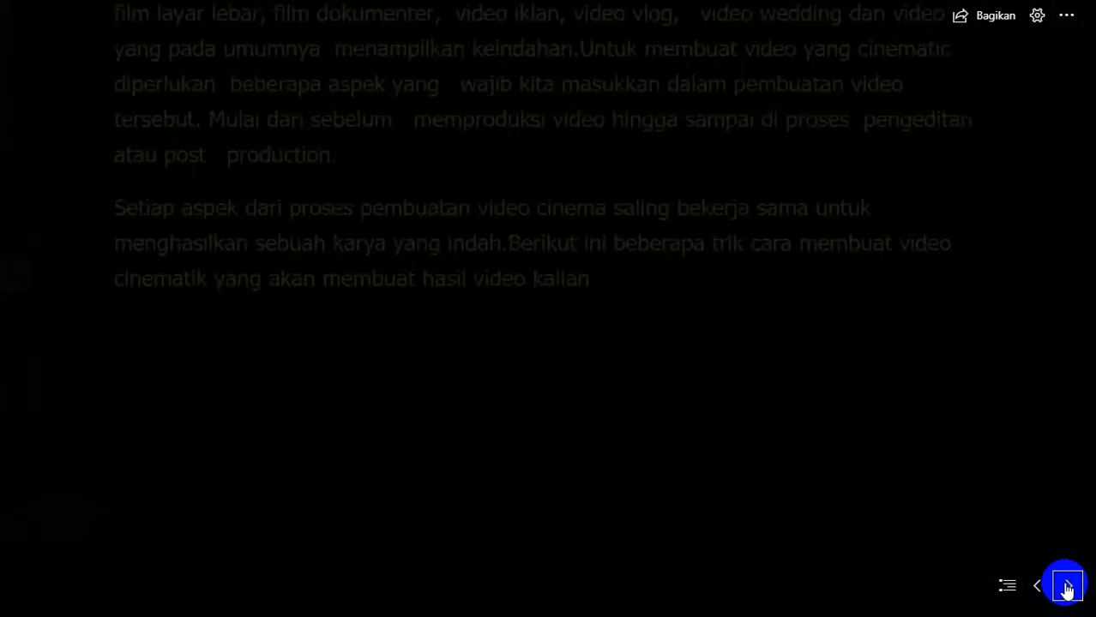
click(1068, 585)
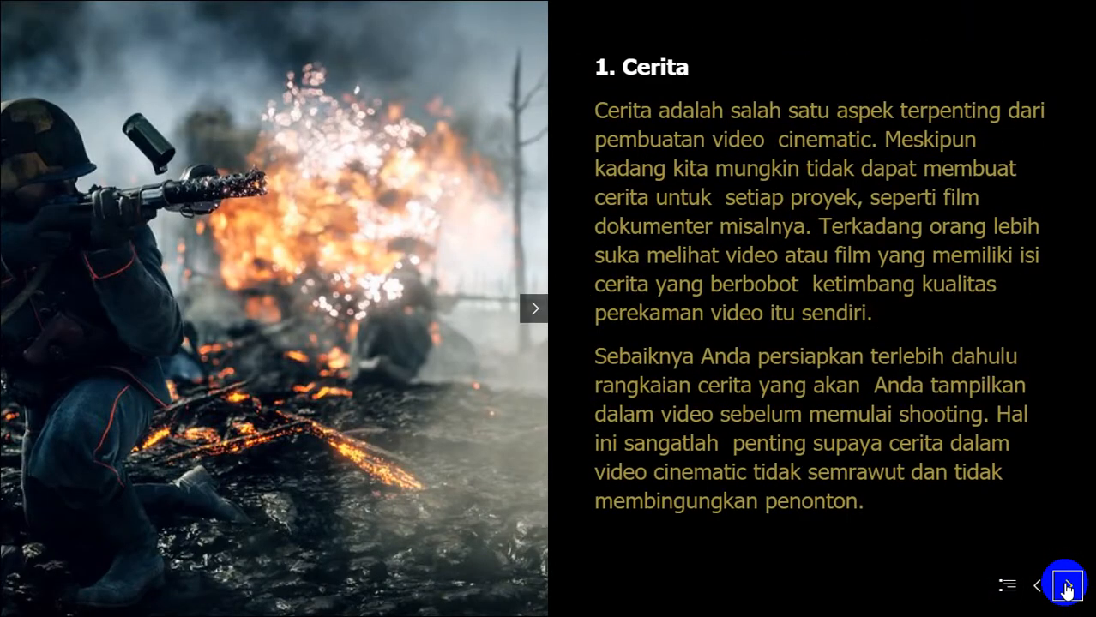
click(1066, 586)
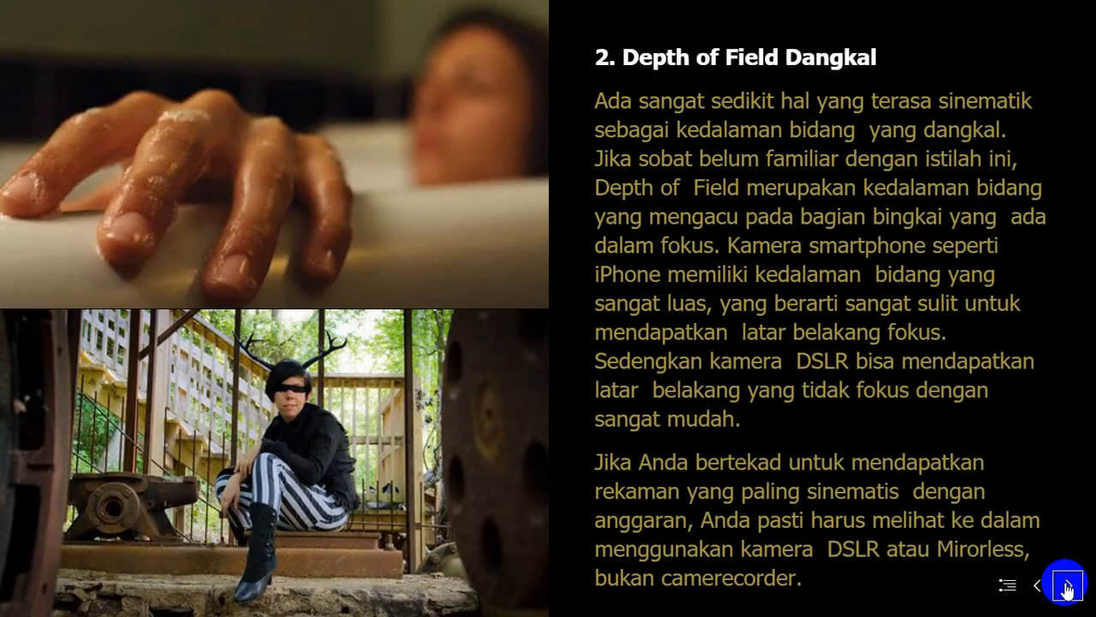
click(1065, 586)
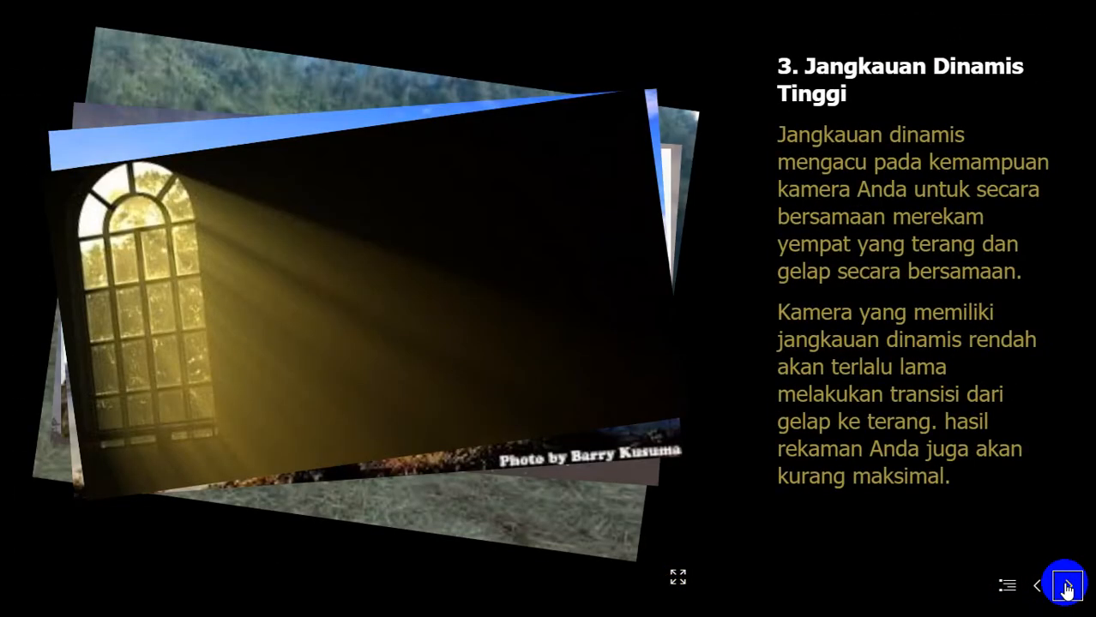
click(1066, 586)
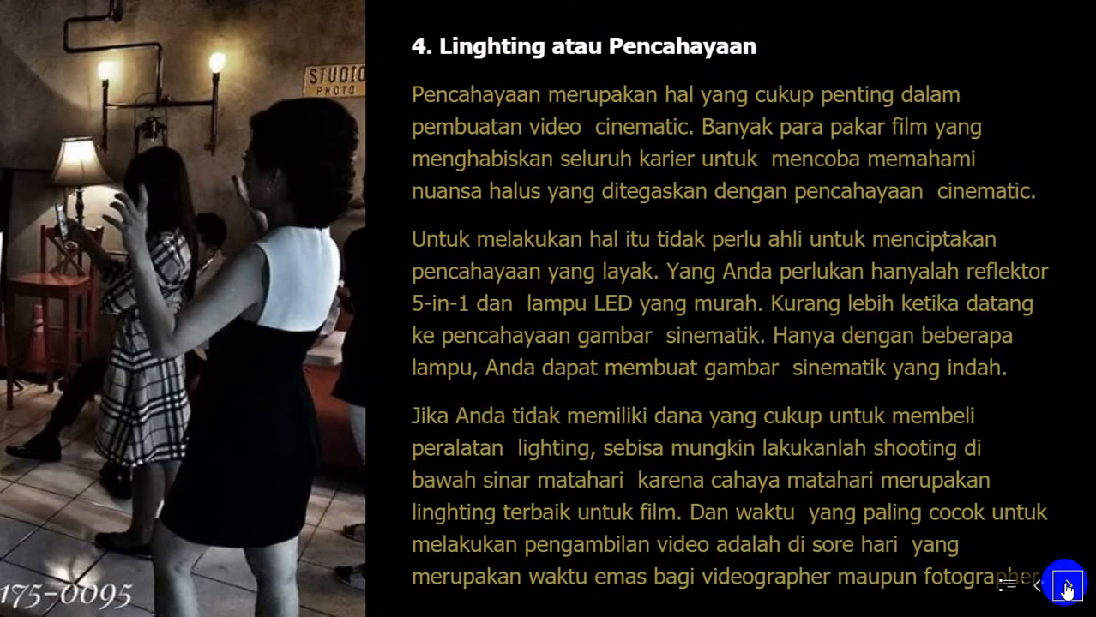
click(1066, 586)
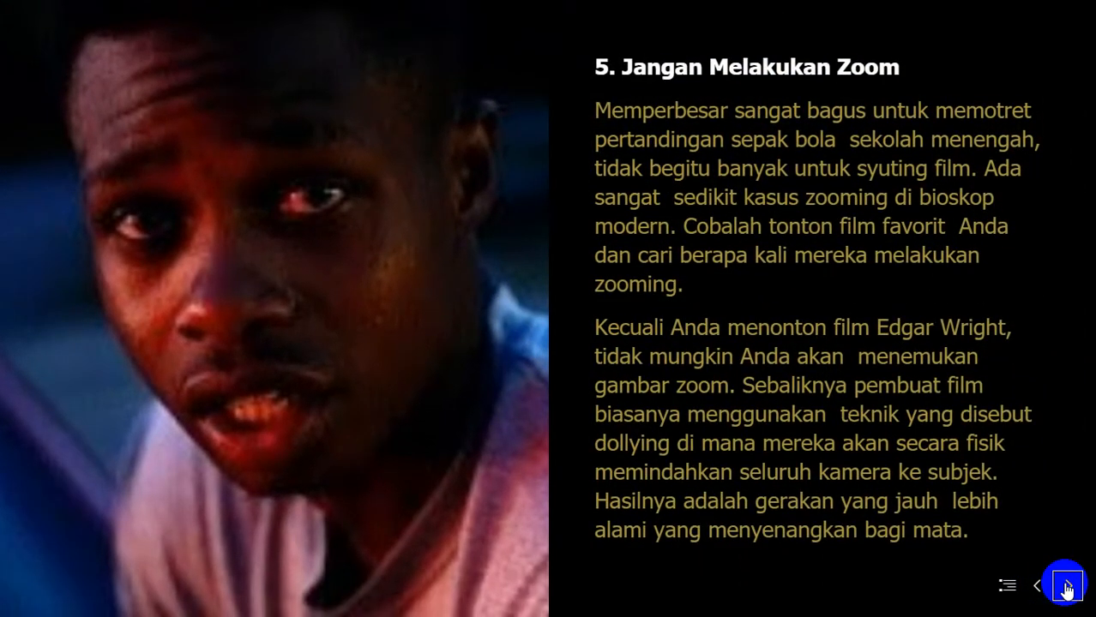
click(1066, 587)
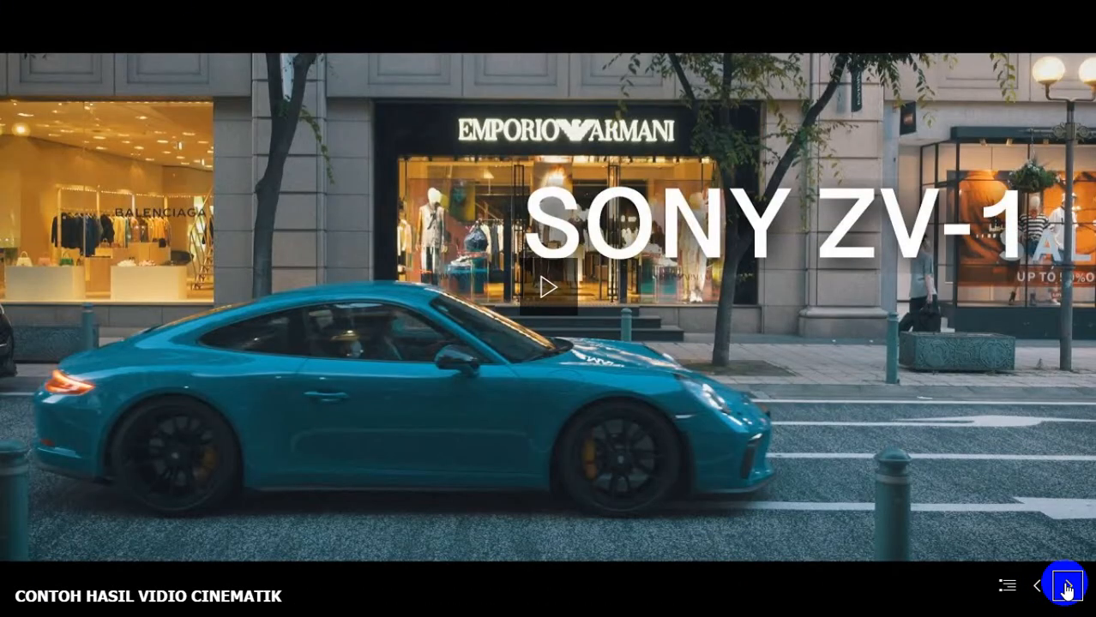
click(1066, 587)
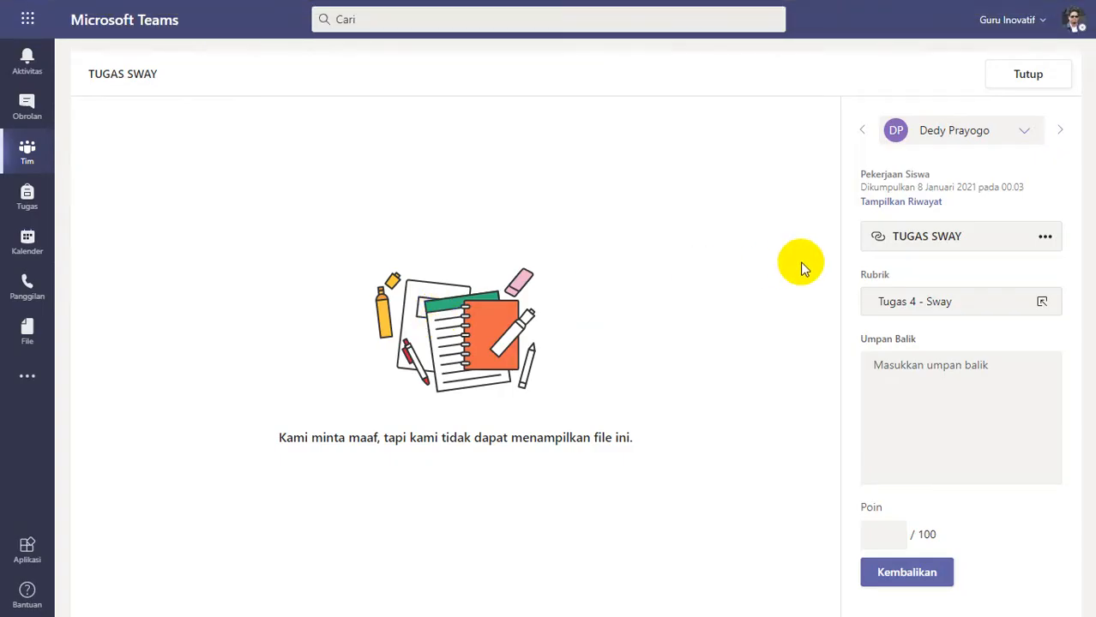
Rate the TUGAS SWAY submission as Bagus (3 poin), return it with "Silakan diperbaiki, lihat video feedback nya untuk melihat kekurangannya apa", and close it.
click(984, 296)
click(885, 360)
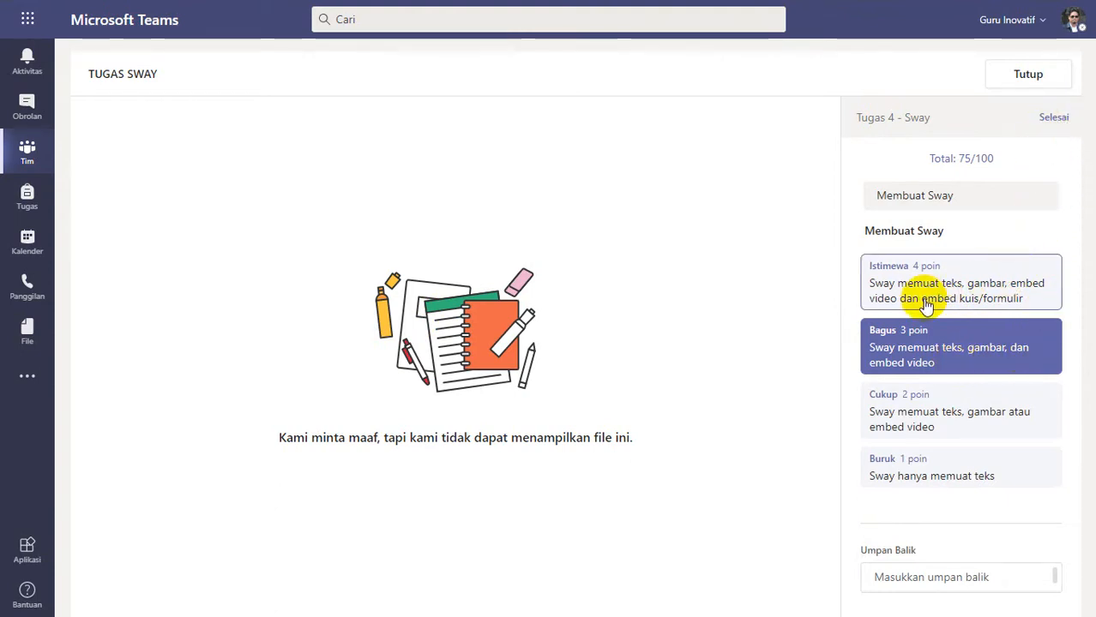
click(1053, 119)
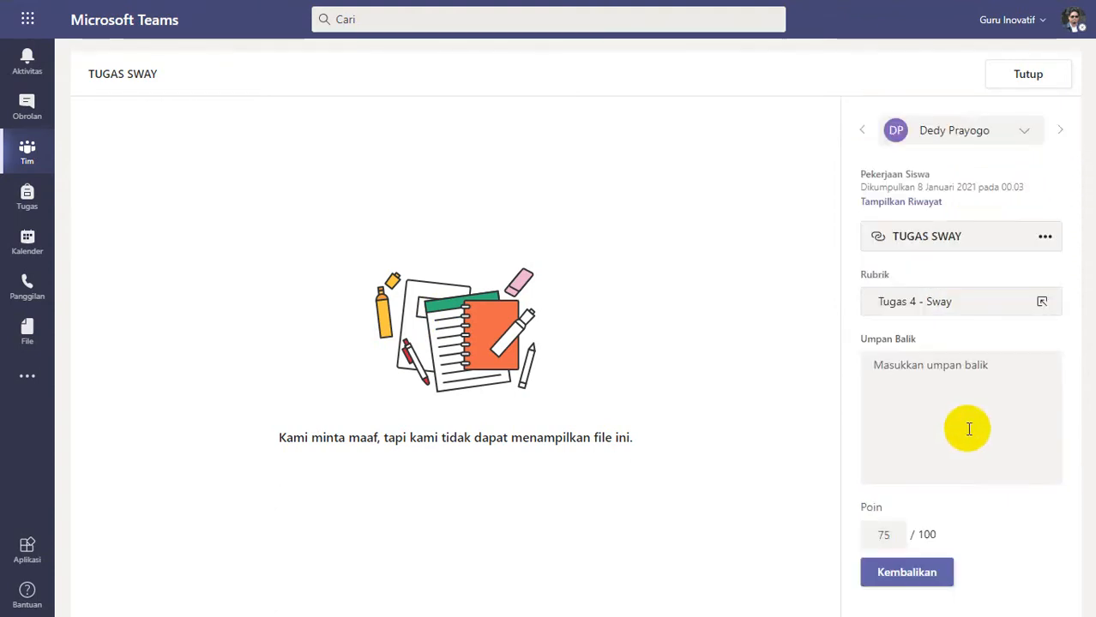
click(954, 403)
text(Silakan diperbaiki, lihat video feedback nya untuk melihat kekurangannya apa)
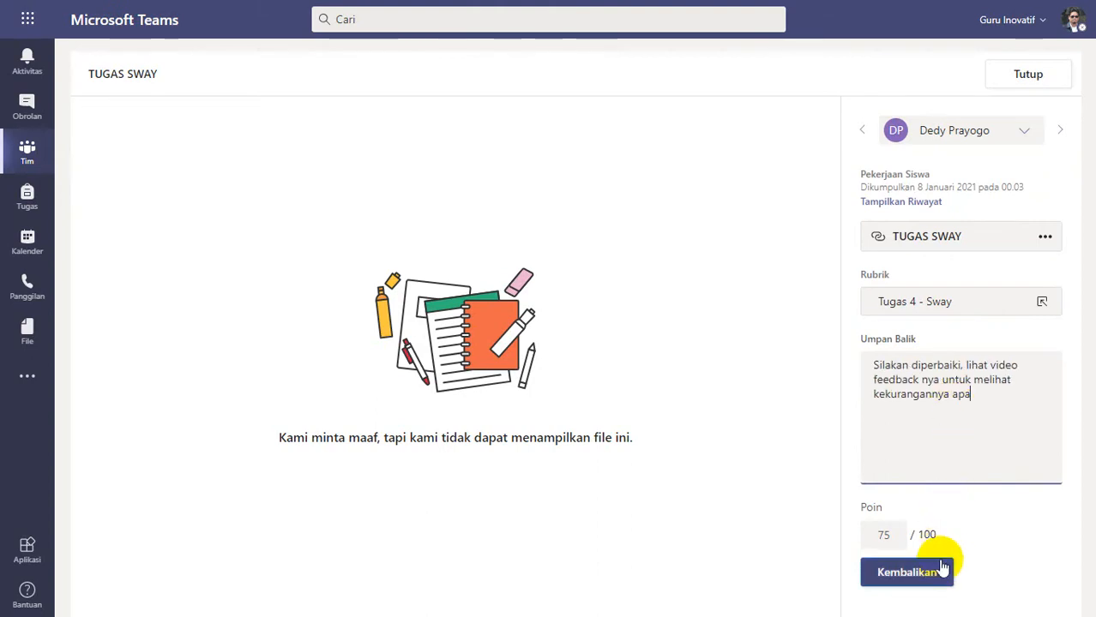
click(919, 572)
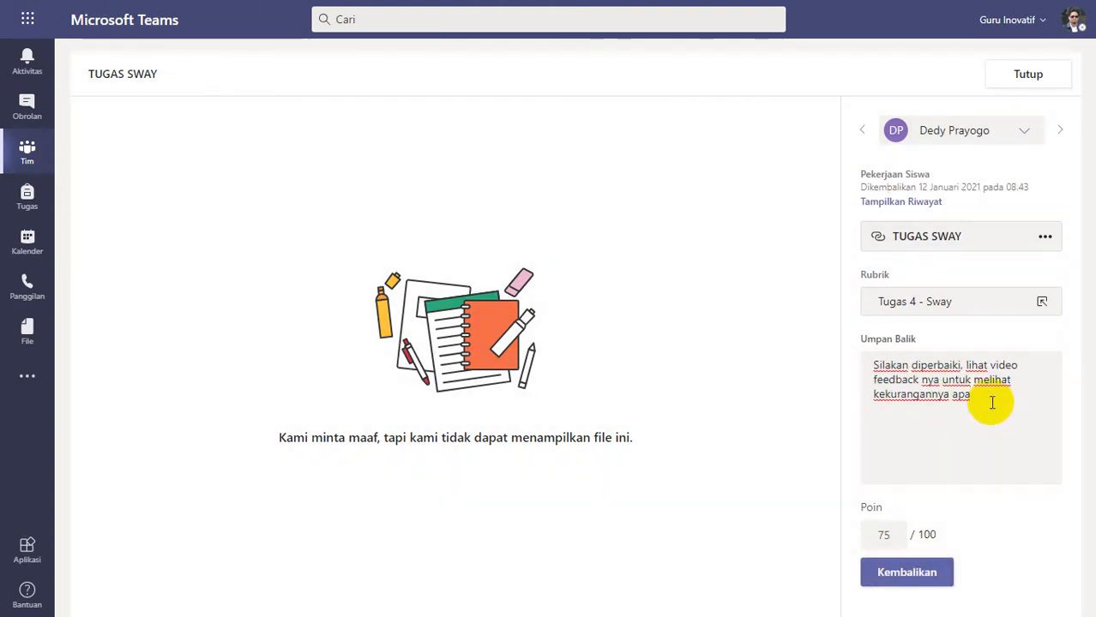
click(1026, 73)
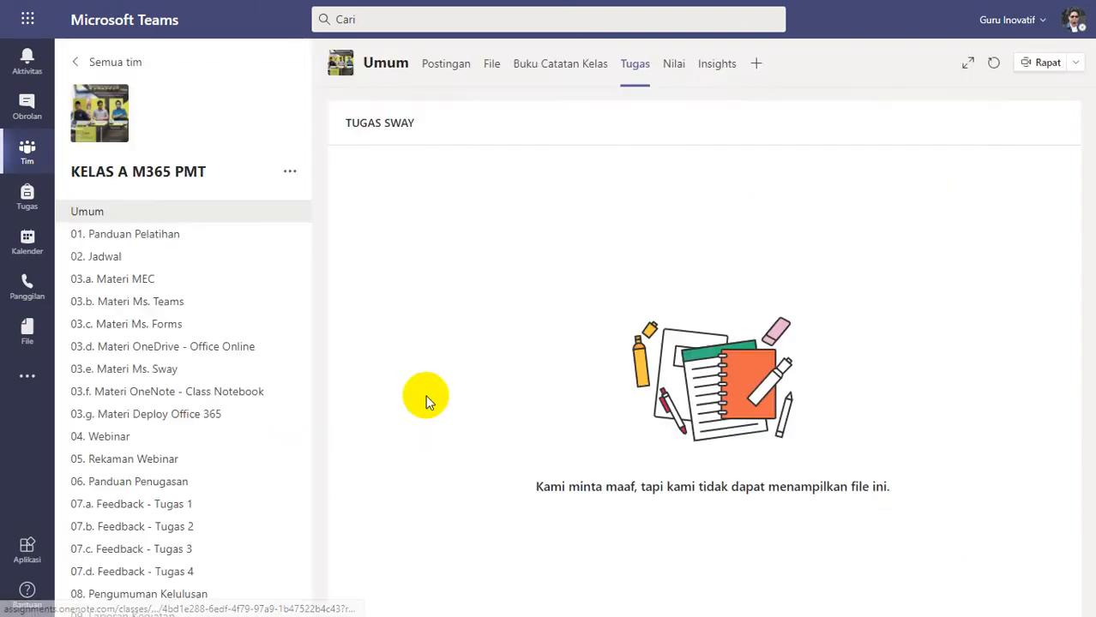
Open the last remaining Dikumpulkan submission and review its AWAS VIRUS CORONA Sway, including the text, image, embedded content and video.
scroll(377, 420, up, 3)
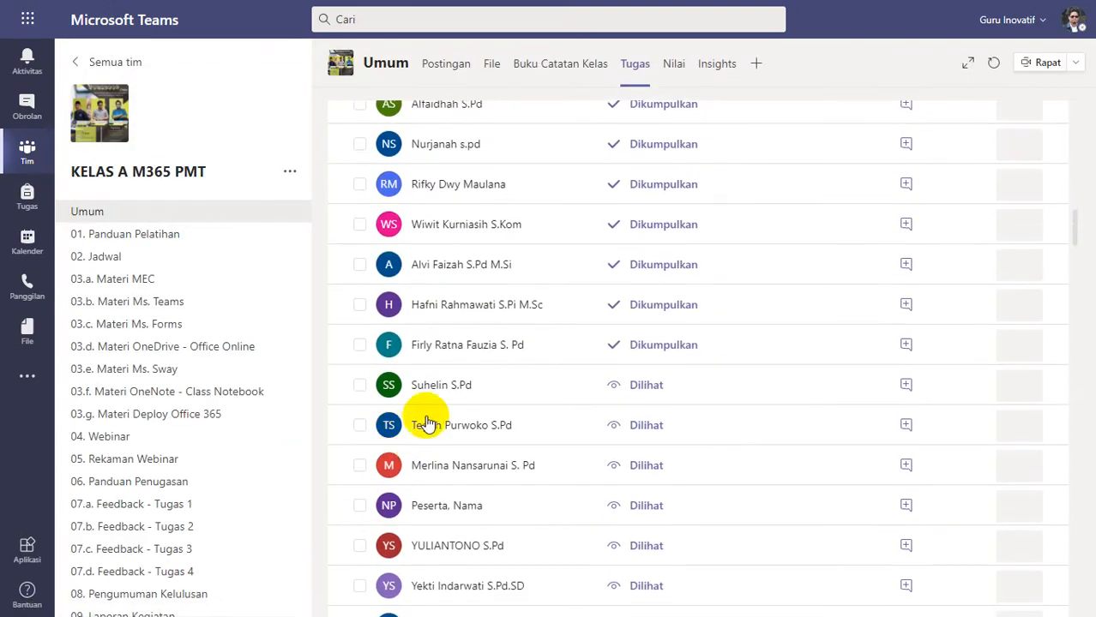
click(546, 367)
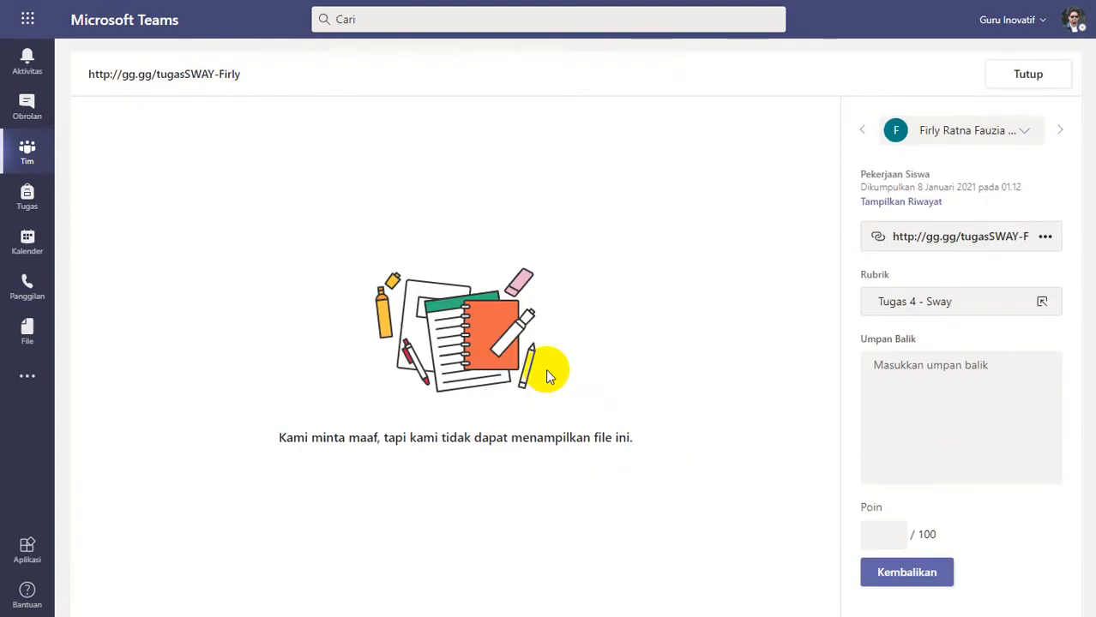
click(961, 250)
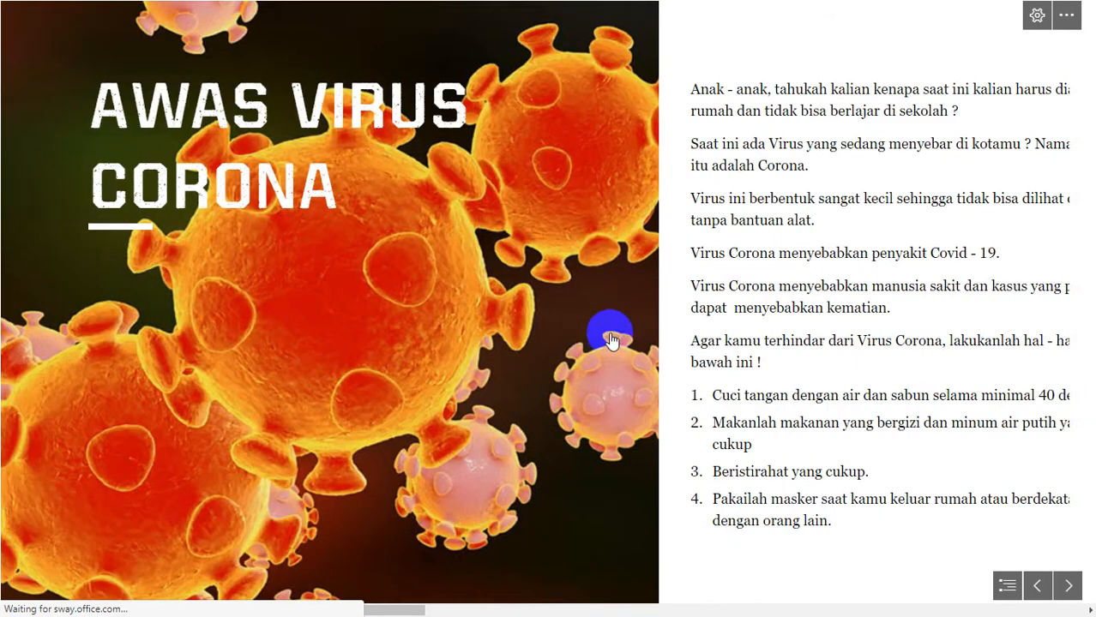
scroll(586, 342, down, 5)
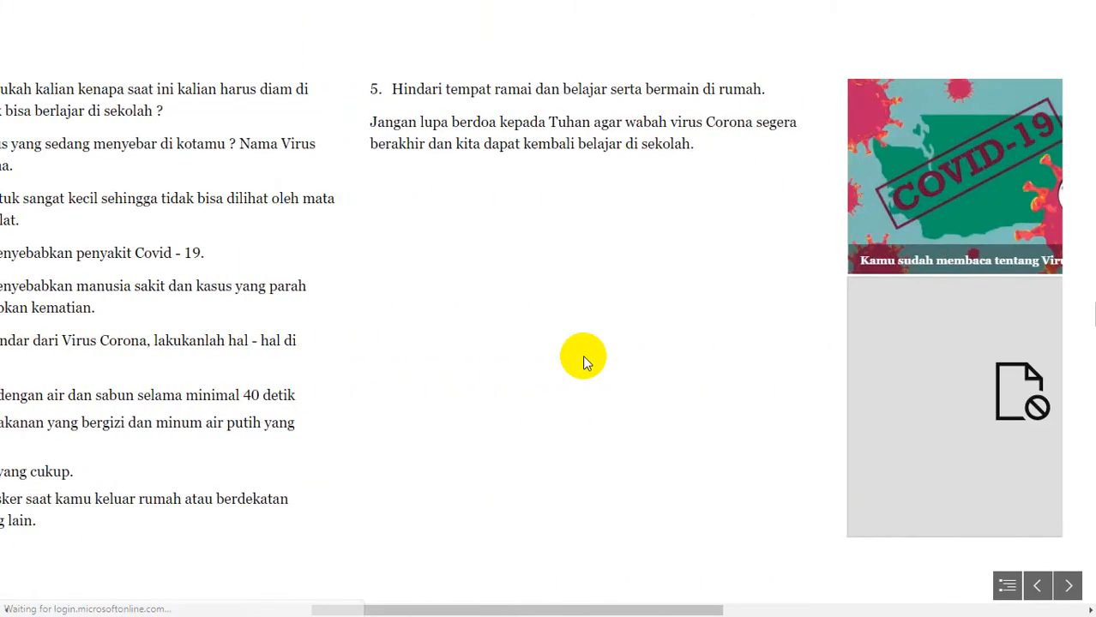
scroll(582, 355, down, 2)
scroll(806, 196, down, 2)
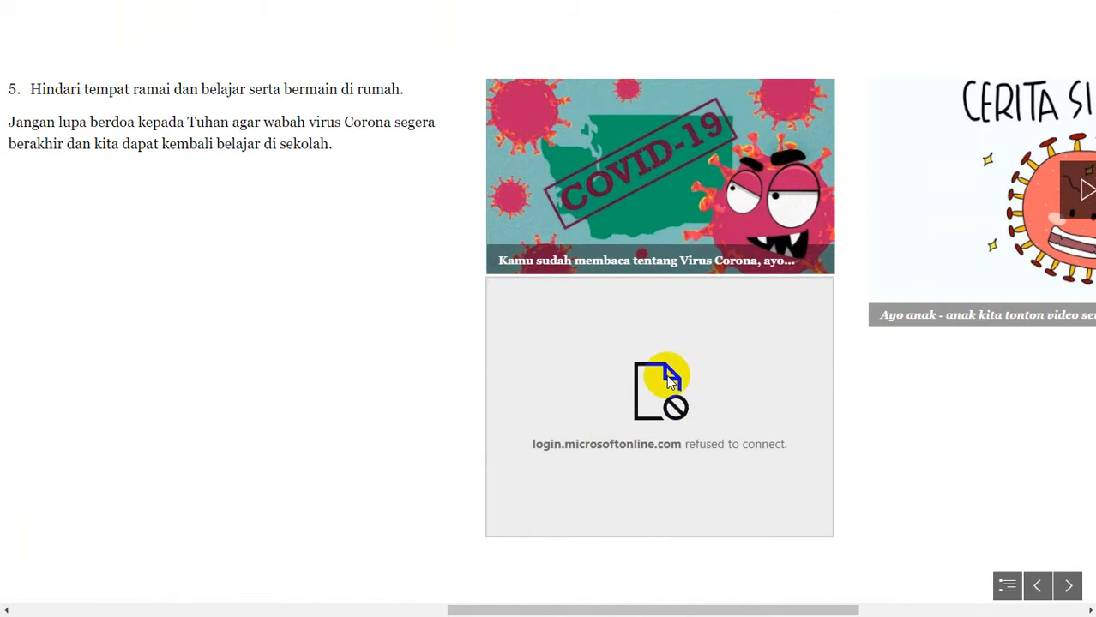
scroll(891, 232, right, 3)
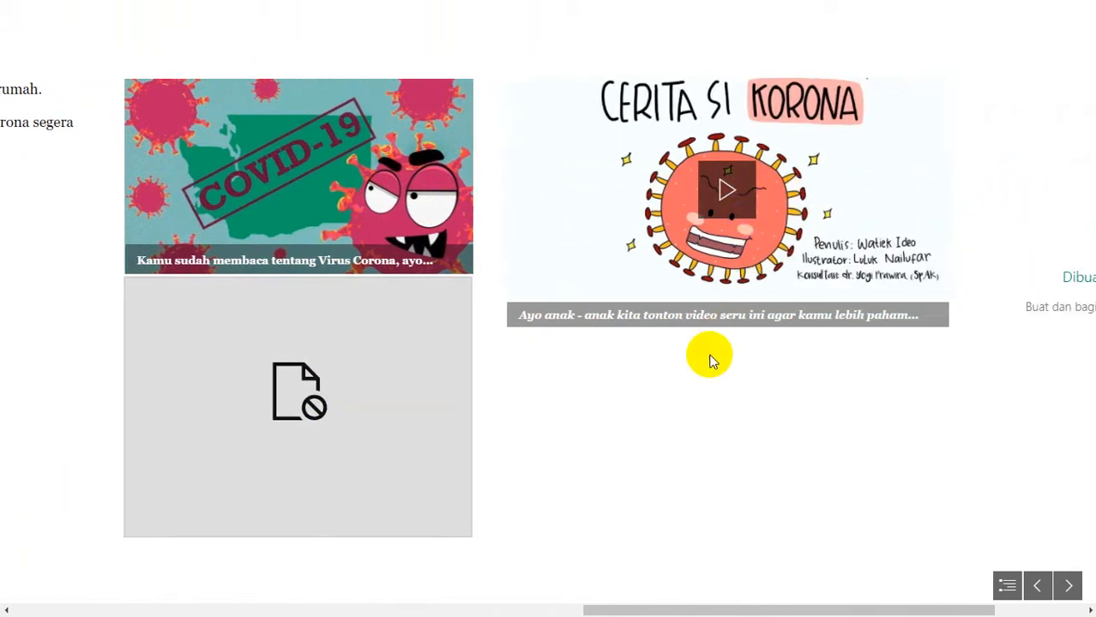
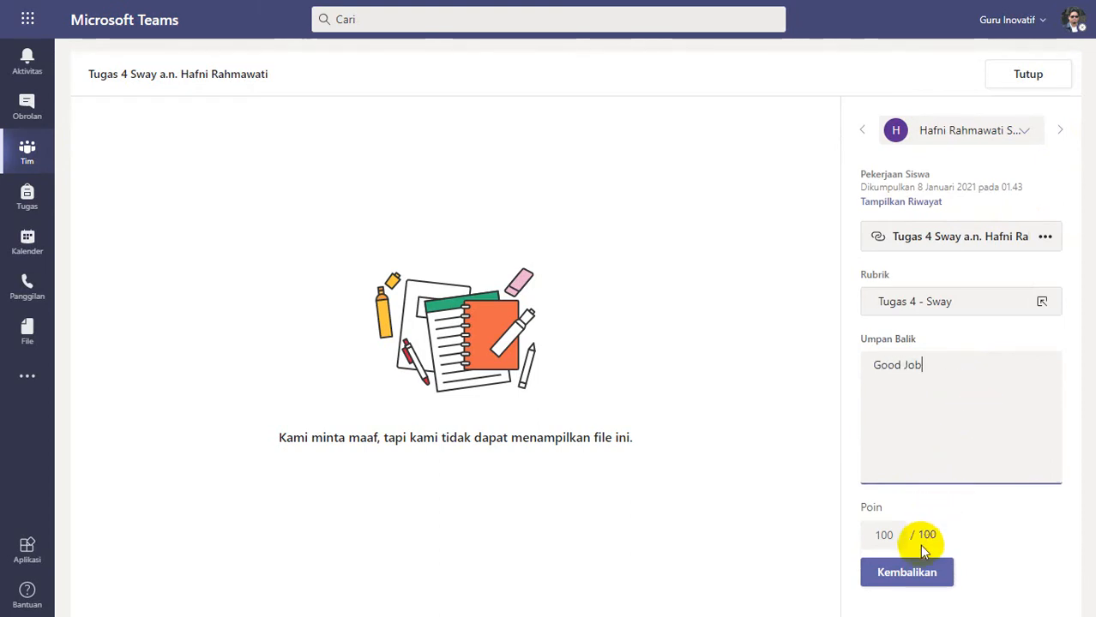
Return the open Tugas 4 Sway submission with its "Good Job" feedback and close it.
click(909, 571)
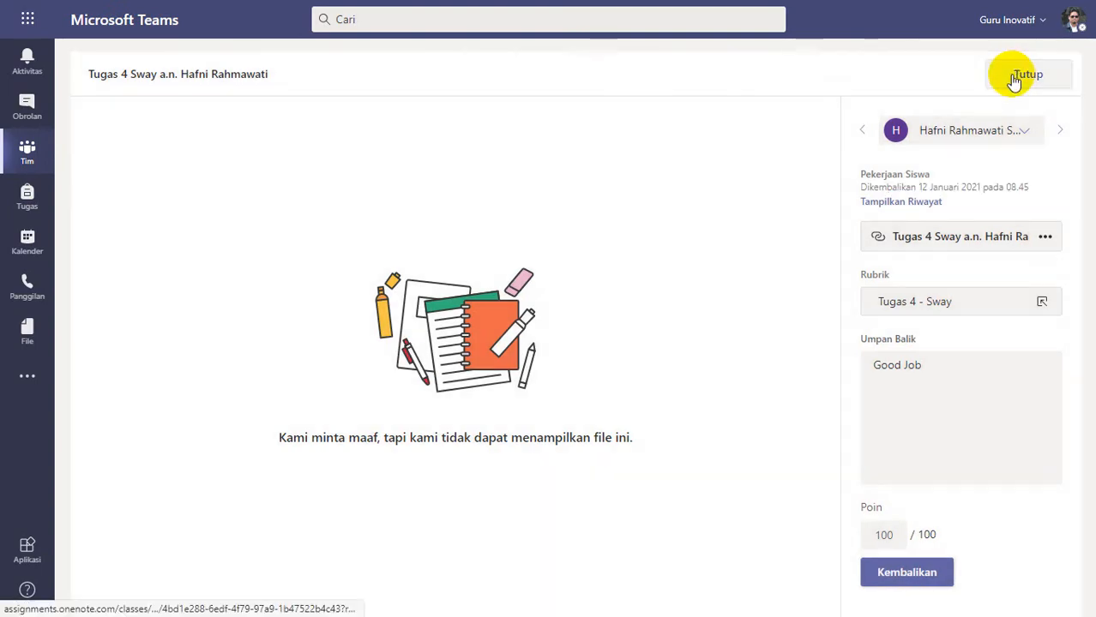
click(1015, 77)
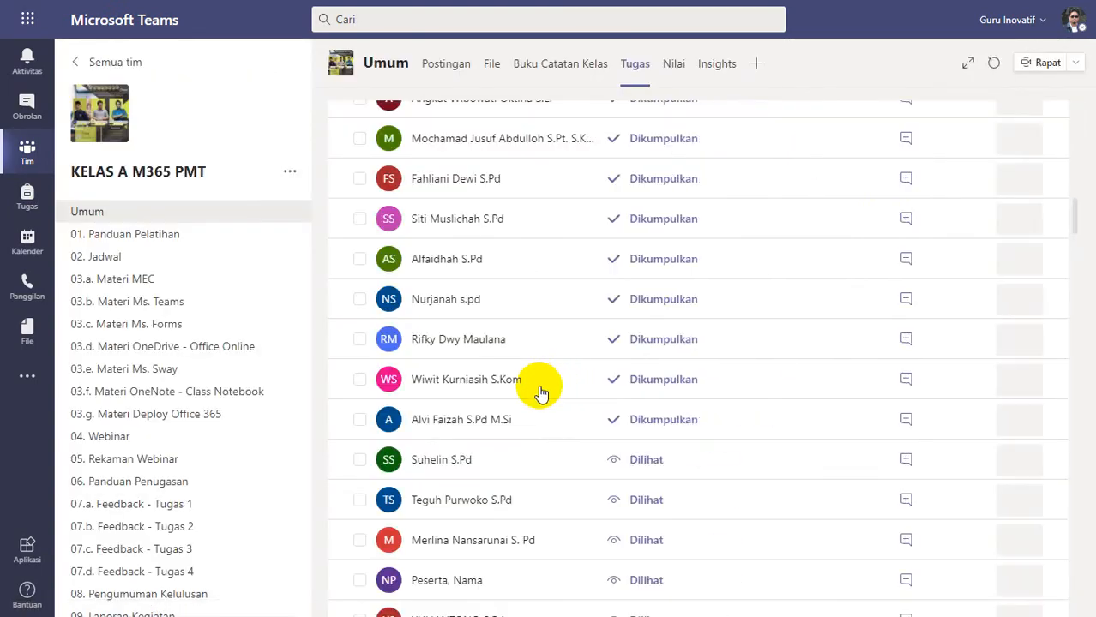
Open the last remaining Dikumpulkan submission and review its KETENAGAKERJAAN Sway from the title image through all the text sections.
click(455, 420)
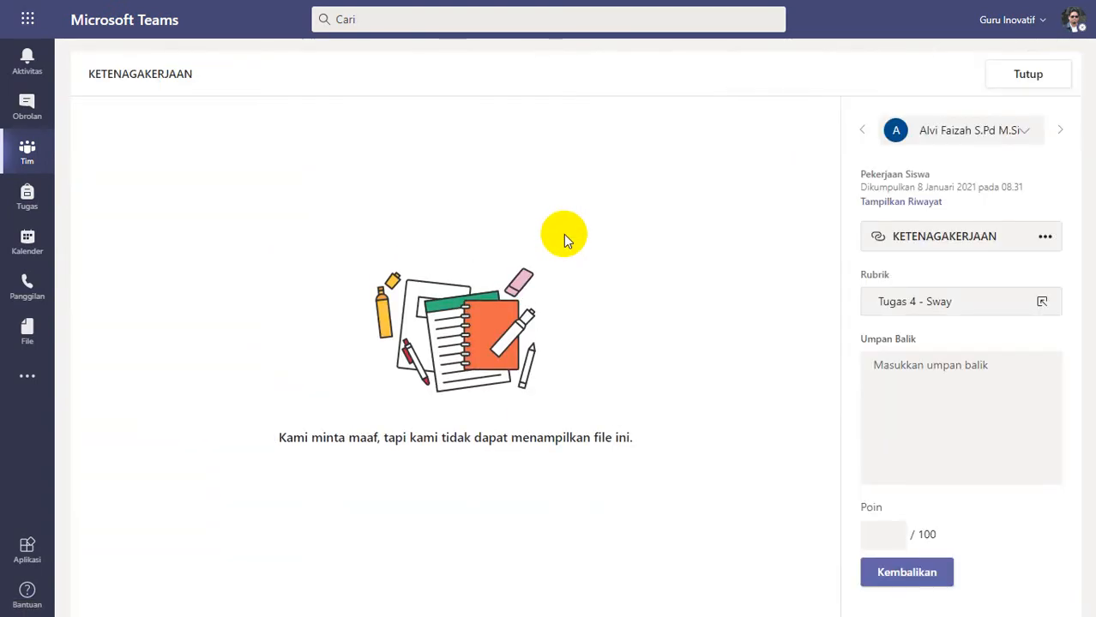
click(915, 238)
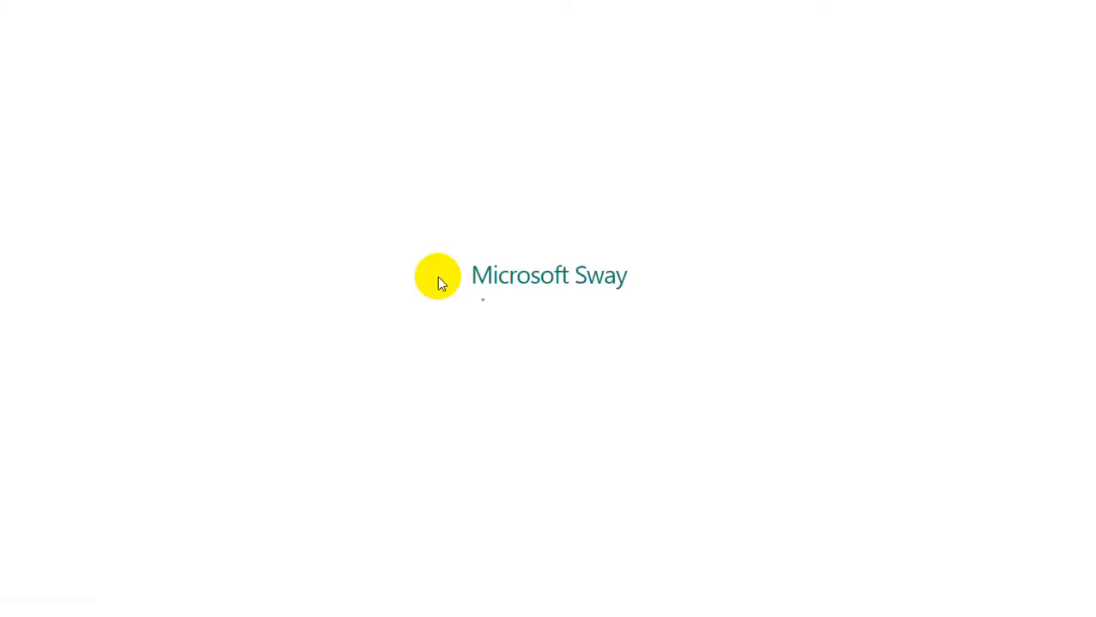
scroll(436, 319, down, 8)
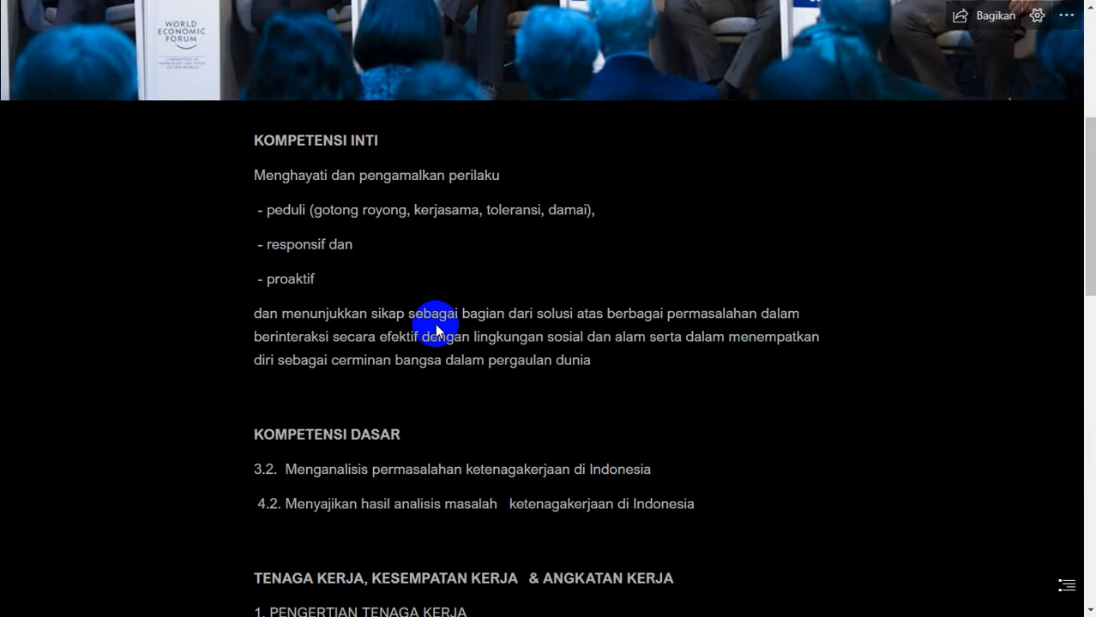
scroll(434, 325, down, 8)
scroll(434, 325, up, 12)
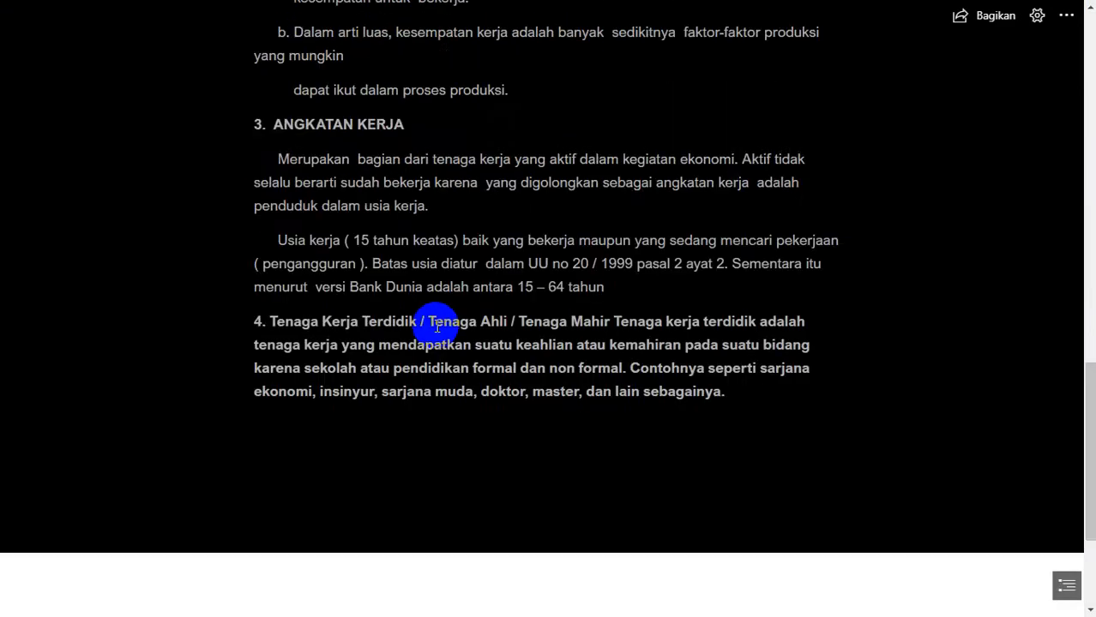
scroll(435, 332, up, 5)
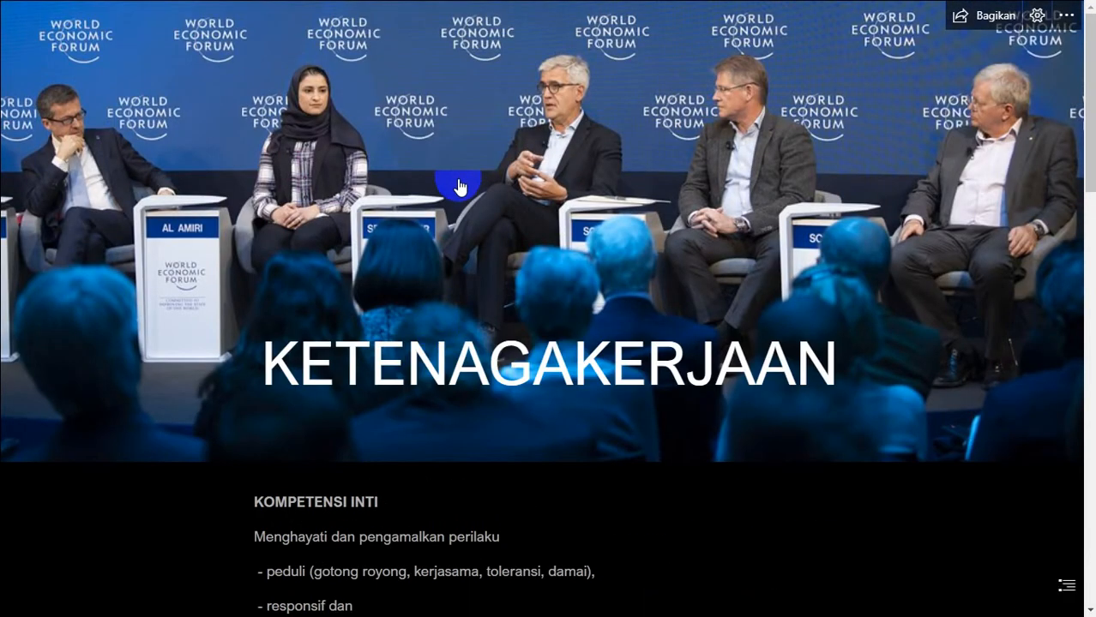
scroll(456, 186, down, 15)
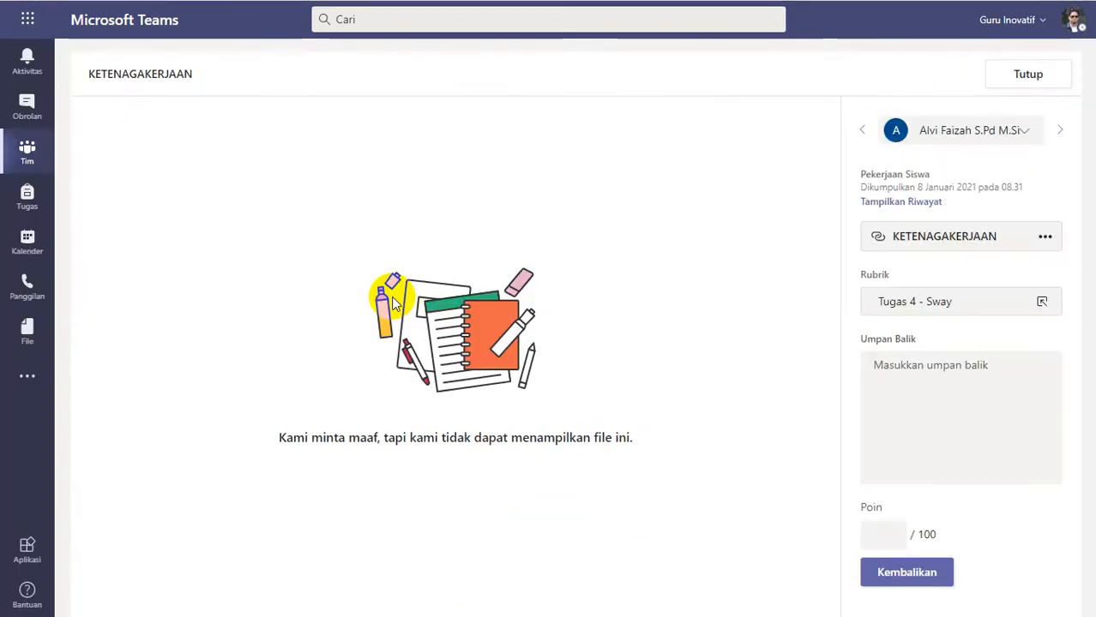
Rate the KETENAGAKERJAAN submission as Cukup (2 poin) and return it with "Silakan diperbaiki, lihat video feedback nya untuk melihat kekurangannya apa".
click(914, 298)
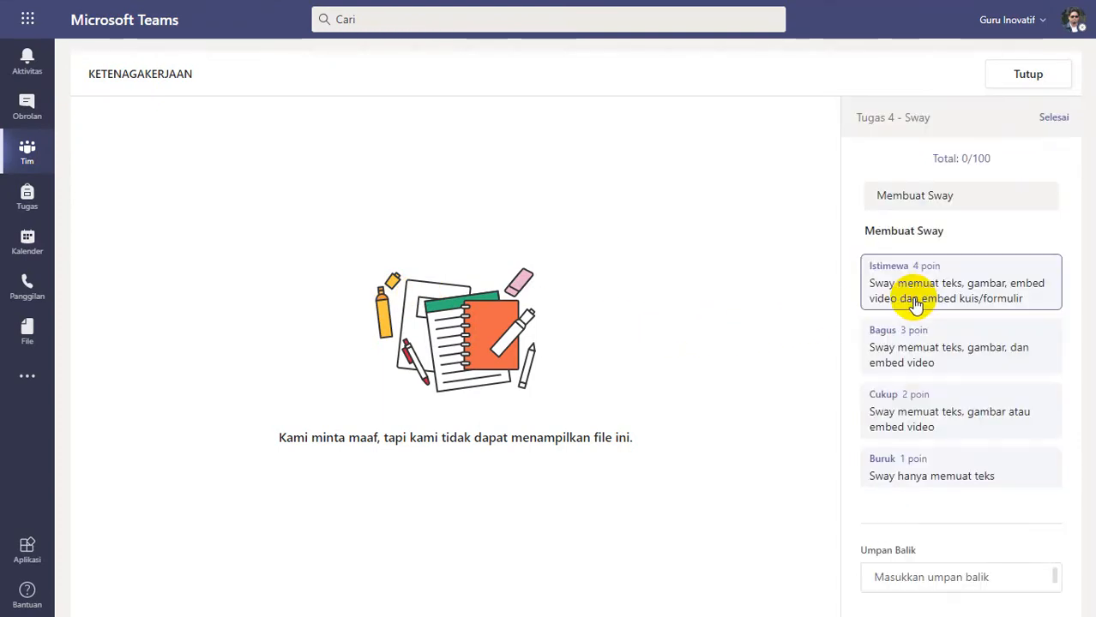
click(943, 411)
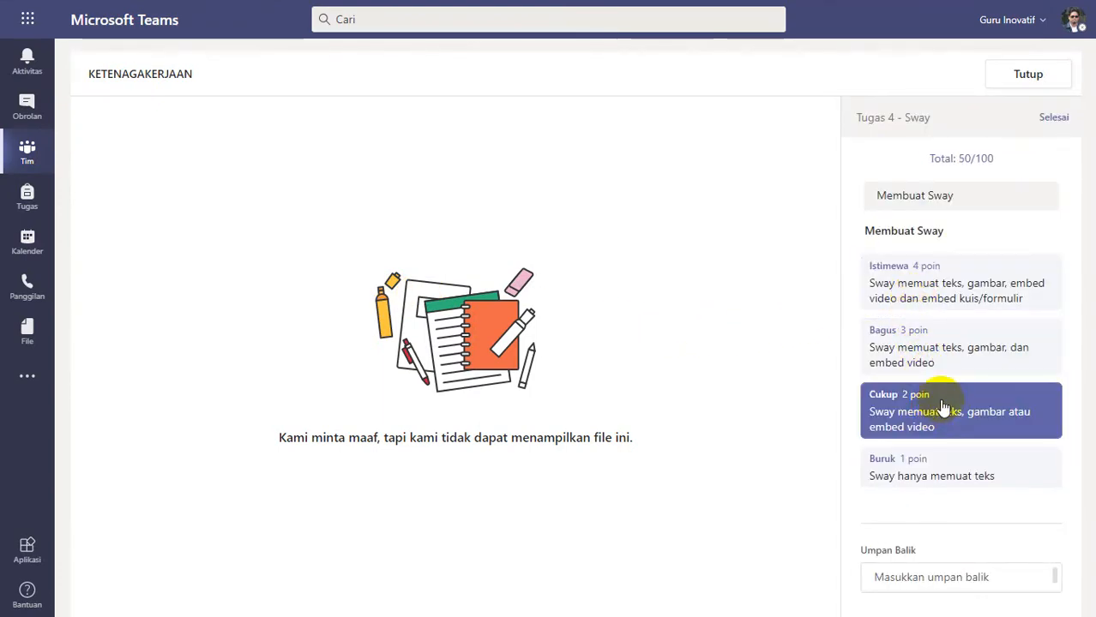
click(1055, 118)
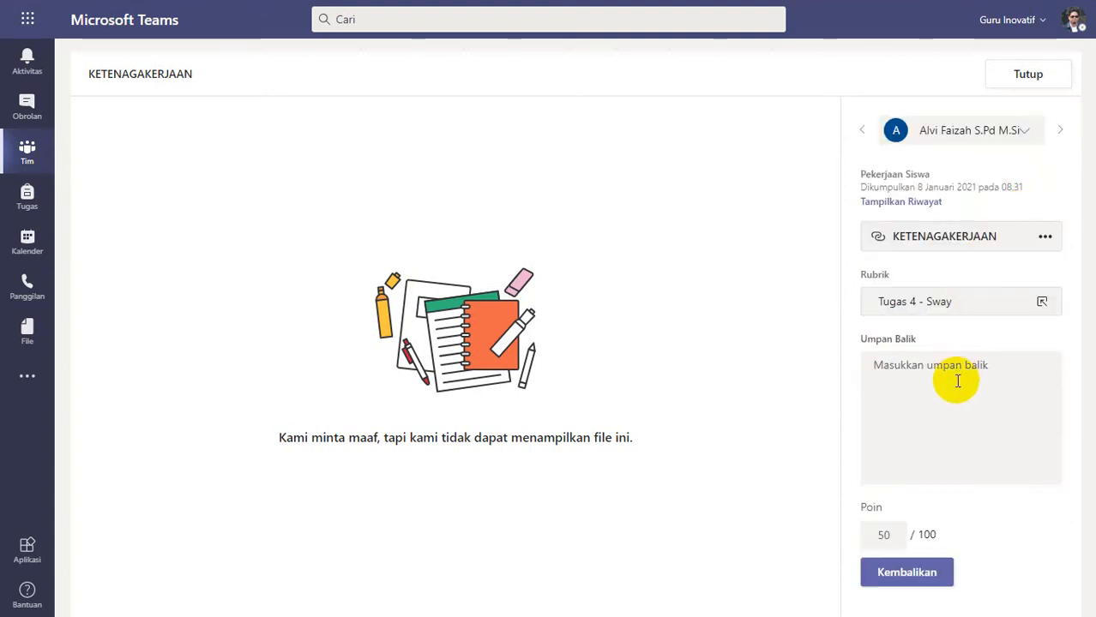
click(954, 379)
text(Silakan diperbaiki, lihat video feedback nya untuk melihat kekurangannya apa)
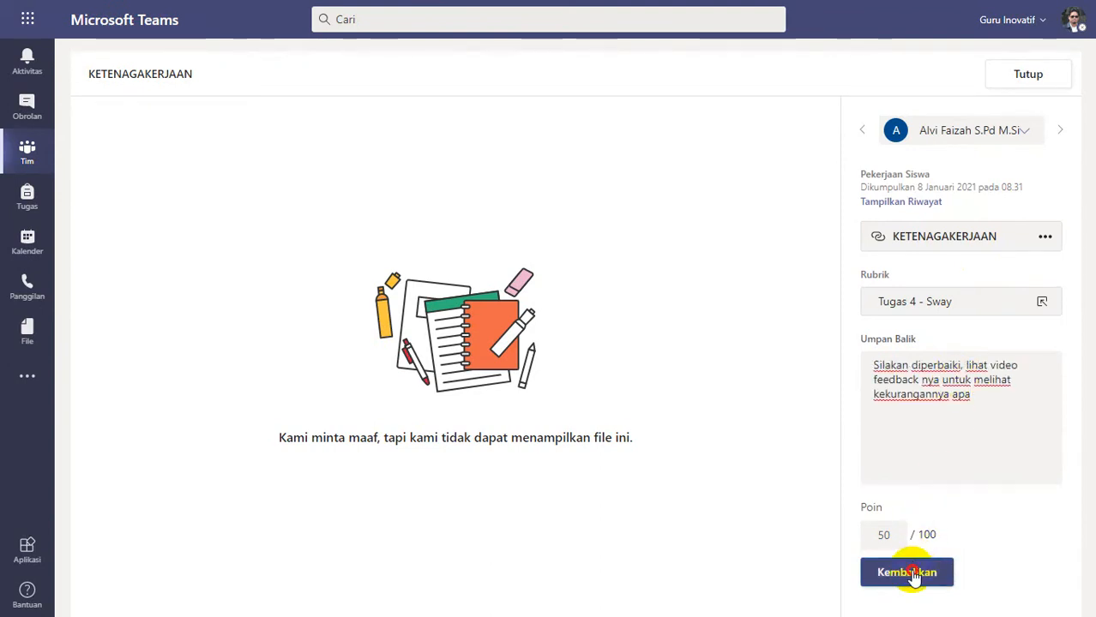
click(907, 573)
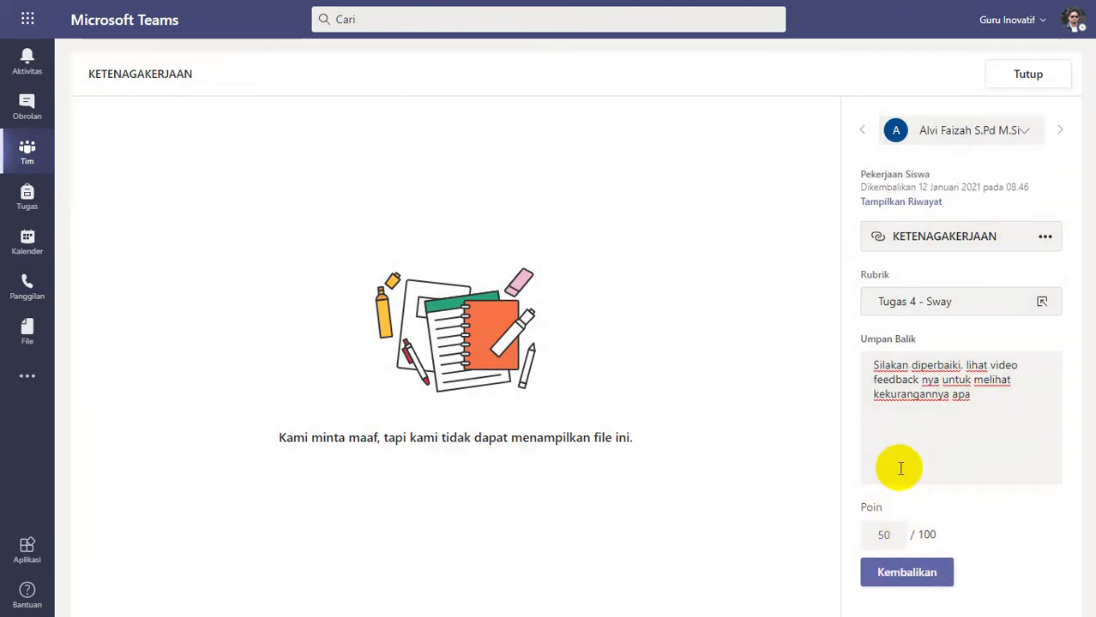
Close the returned submission and review the CONTROL PANEL HOSTING Sway in the last remaining Dikumpulkan submission, including its text, images, video and embedded form.
click(1011, 75)
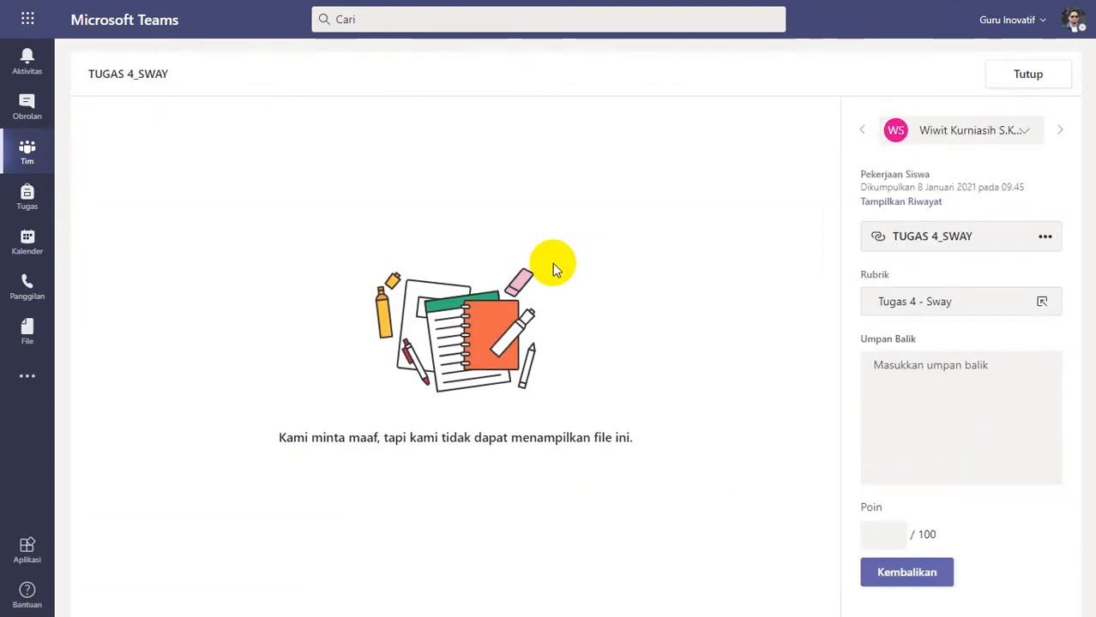
click(875, 236)
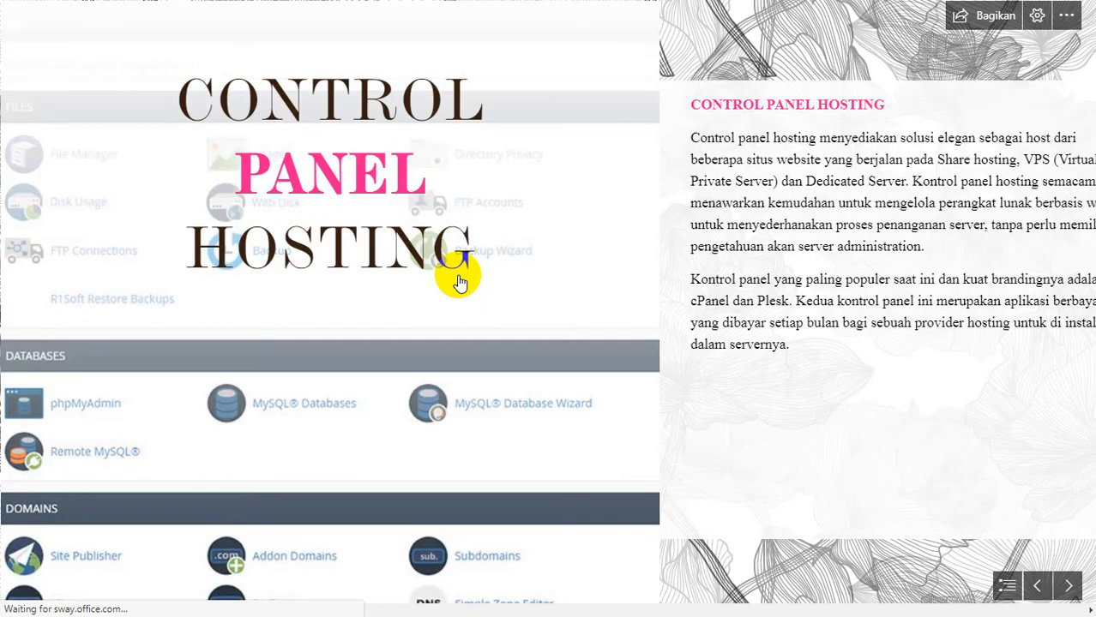
scroll(478, 302, down, 10)
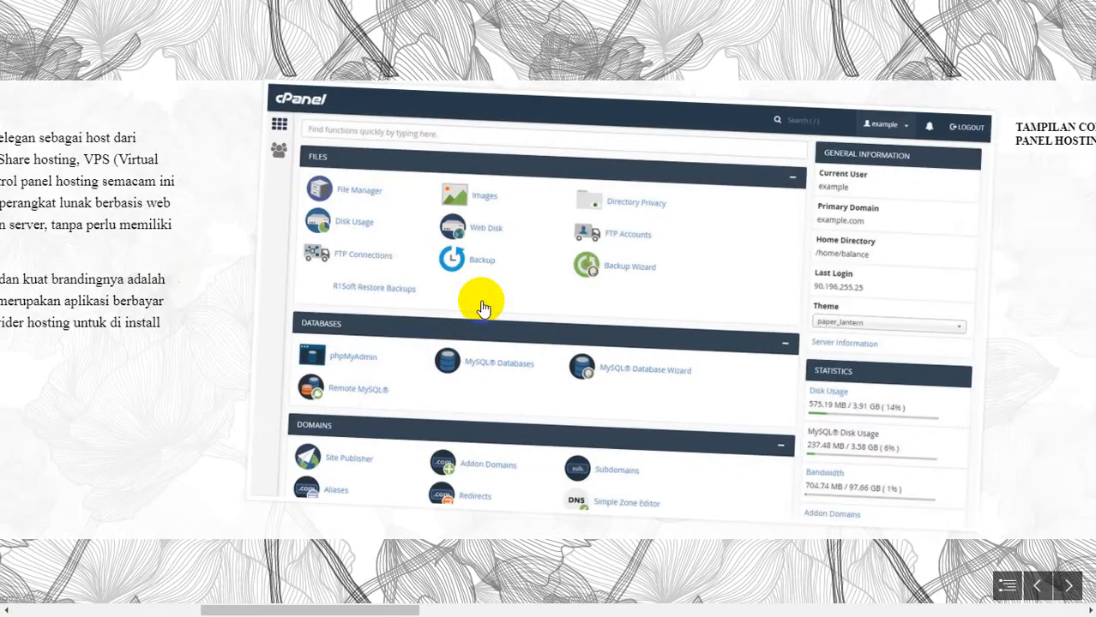
scroll(482, 305, down, 10)
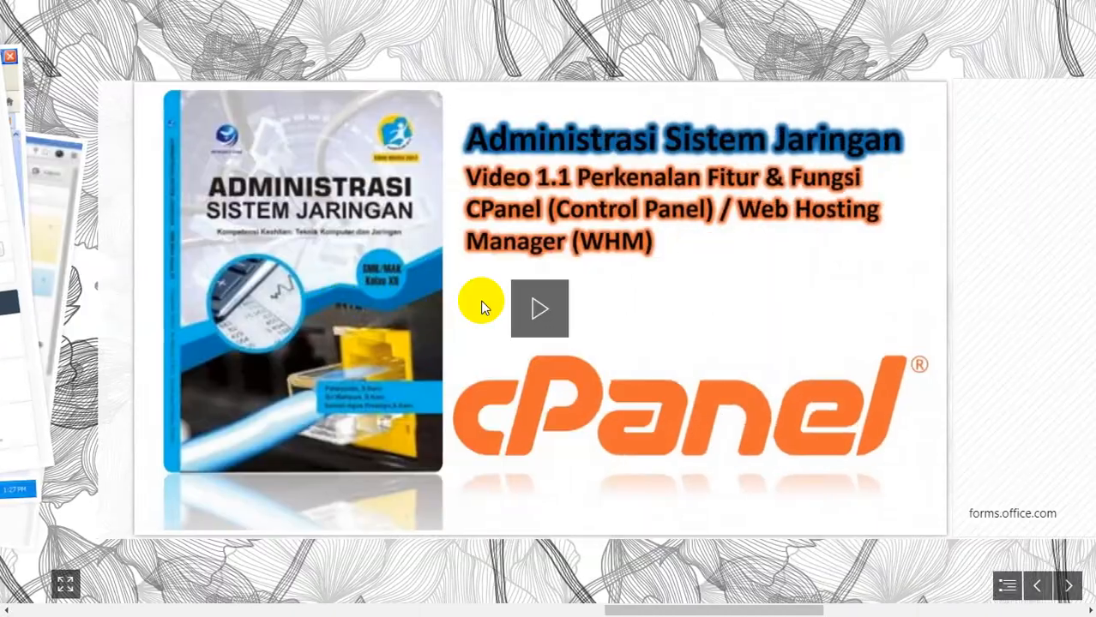
scroll(482, 305, down, 5)
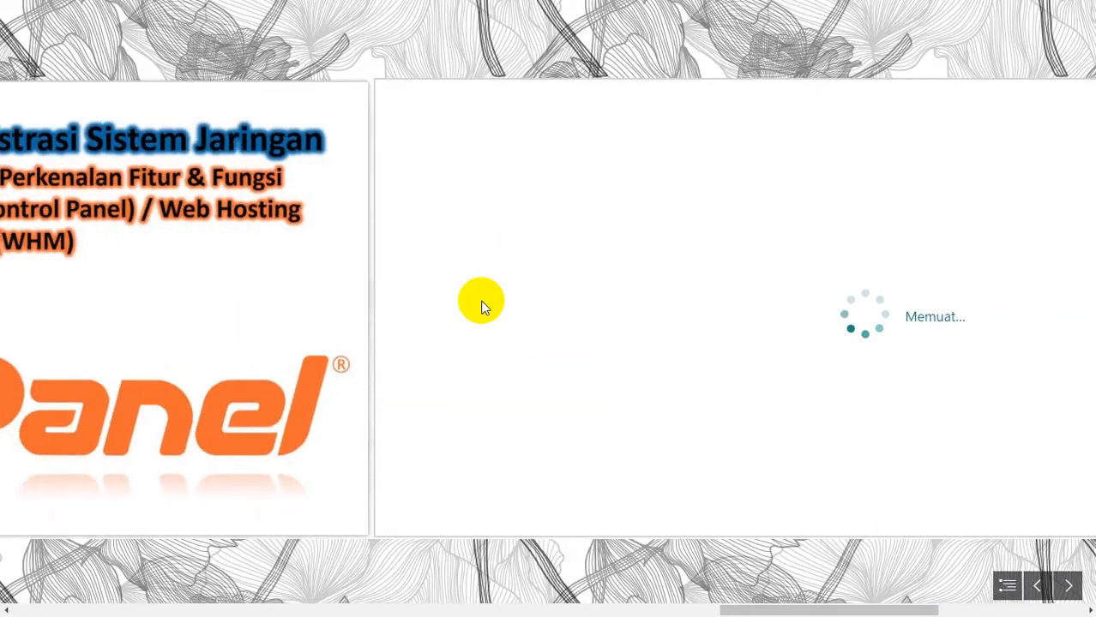
scroll(481, 305, down, 4)
scroll(482, 301, down, 15)
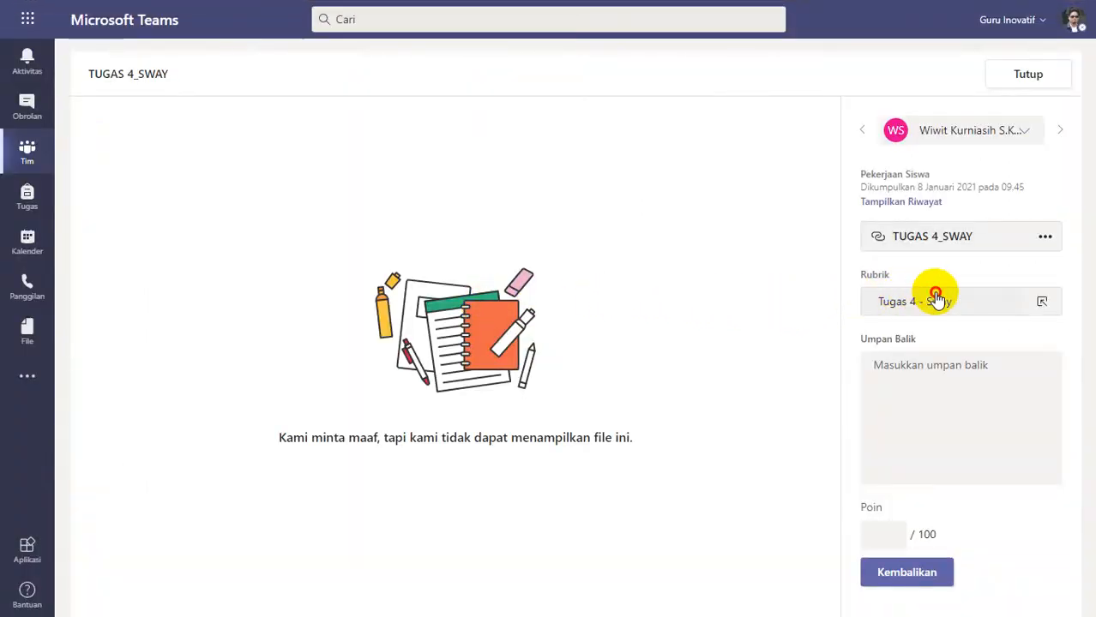
Rate the TUGAS 4_SWAY submission as Istimewa (4 poin), return it with the feedback "Good Job" and close it.
click(934, 293)
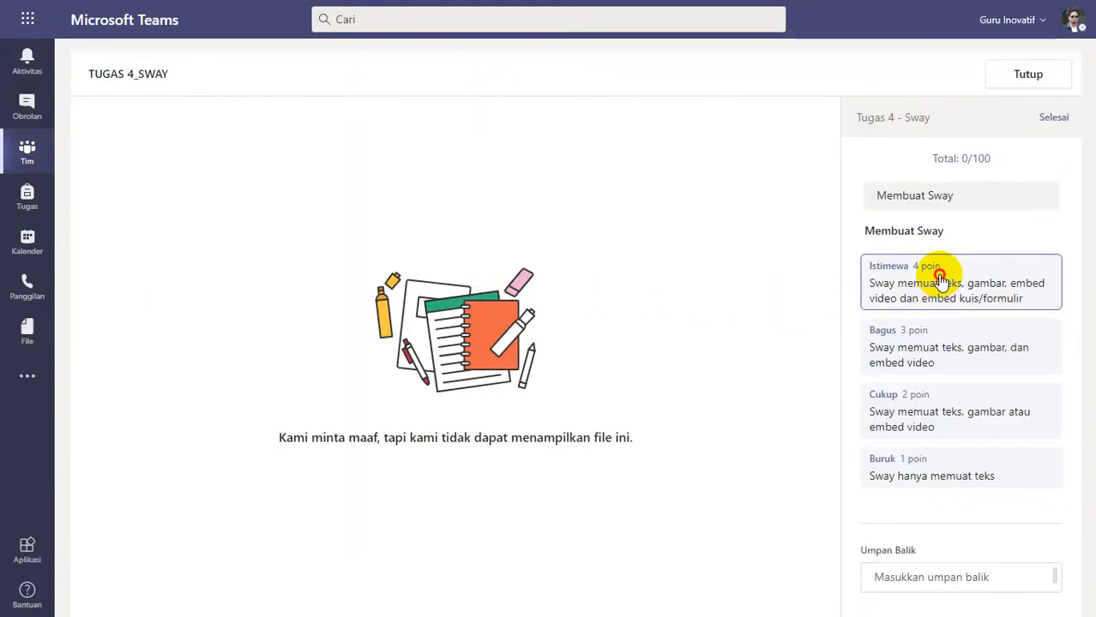
click(937, 283)
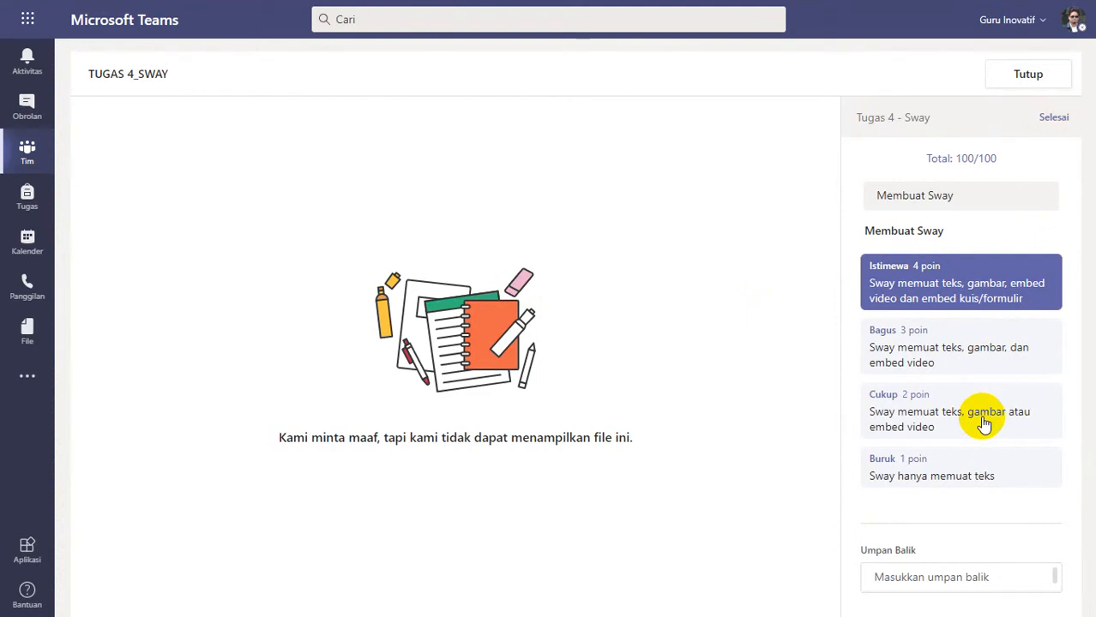
click(952, 411)
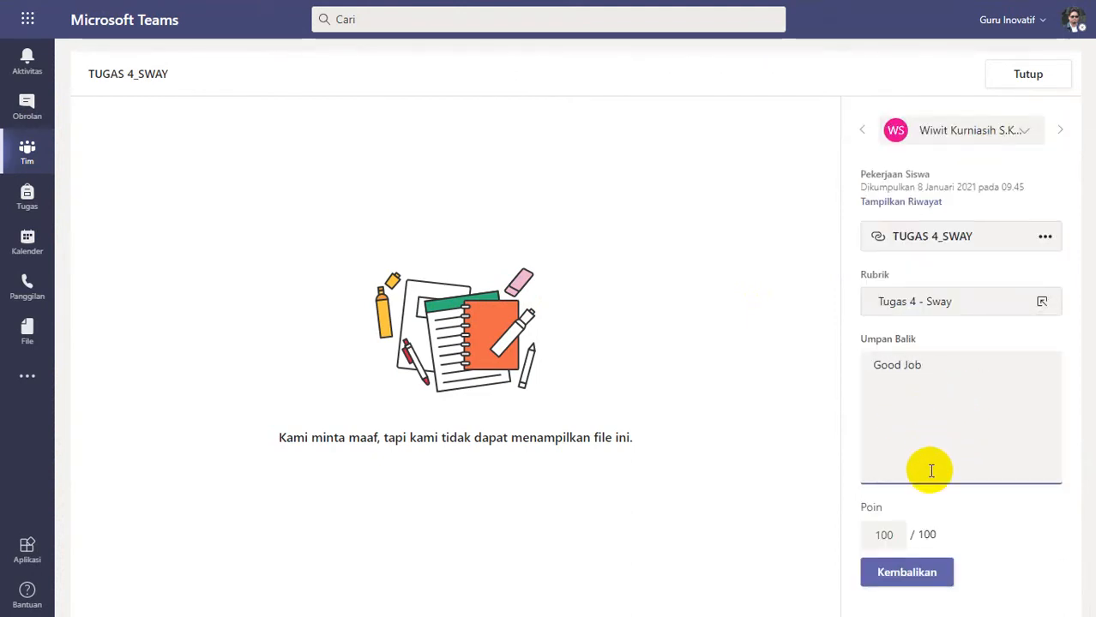
click(901, 571)
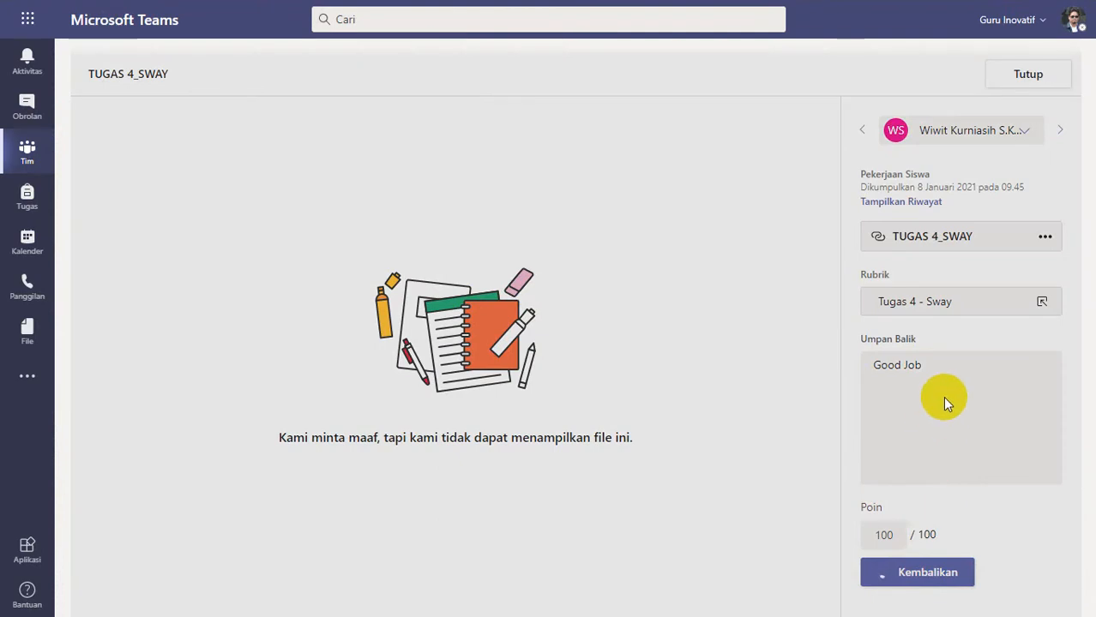
click(1003, 77)
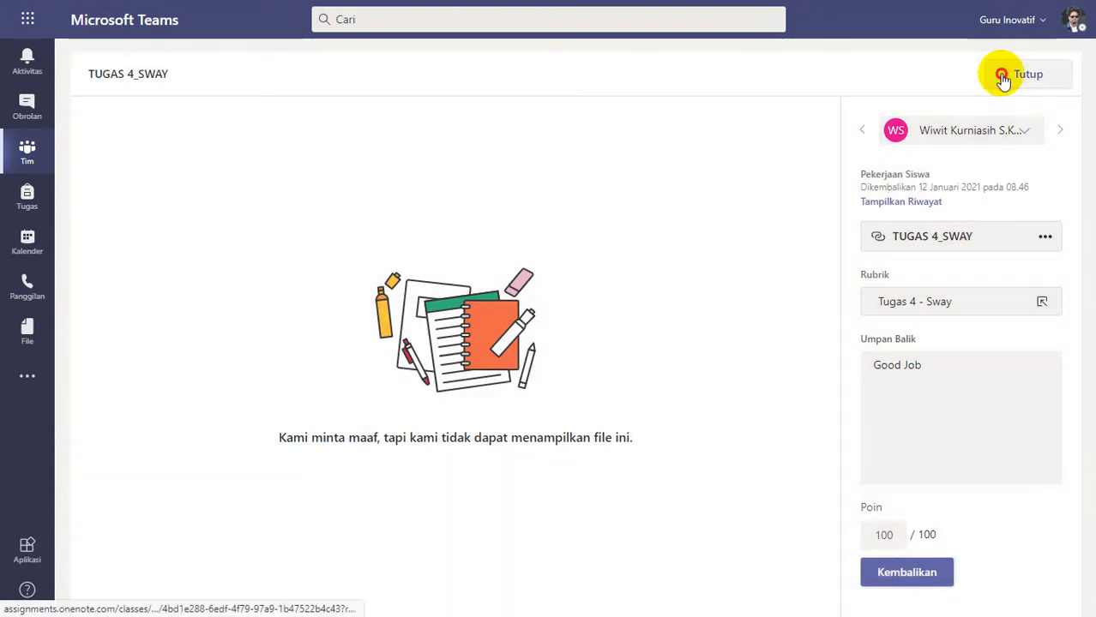
Open the last remaining Dikumpulkan submission and review its Mengenal Apa Itu Algoritma Sway, from the title through the text, video and embedded quiz.
scroll(529, 416, up, 1)
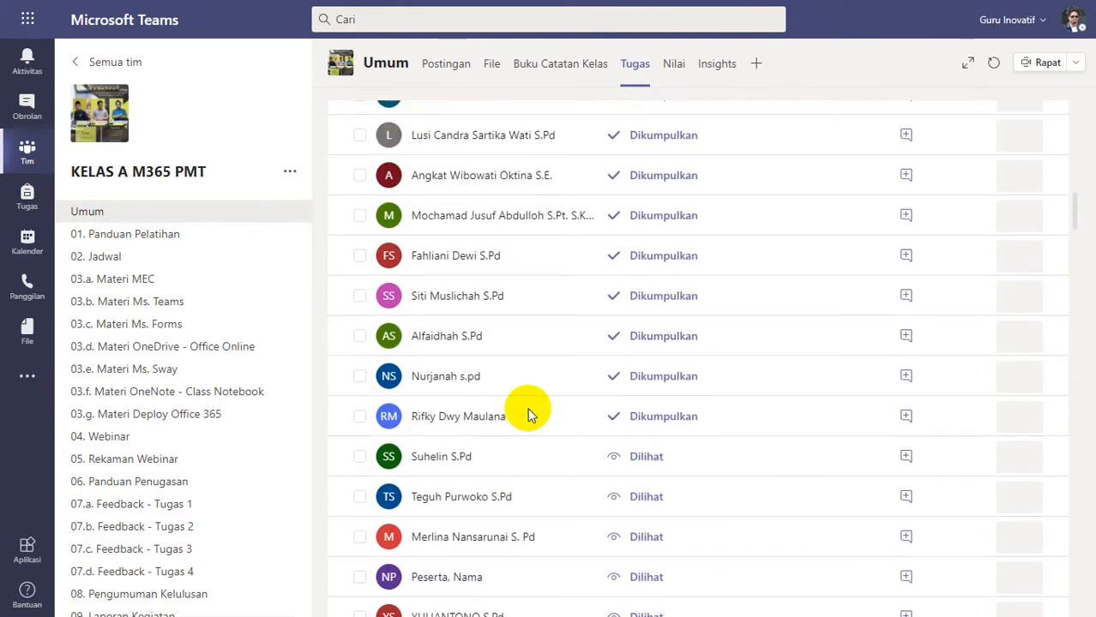
click(539, 326)
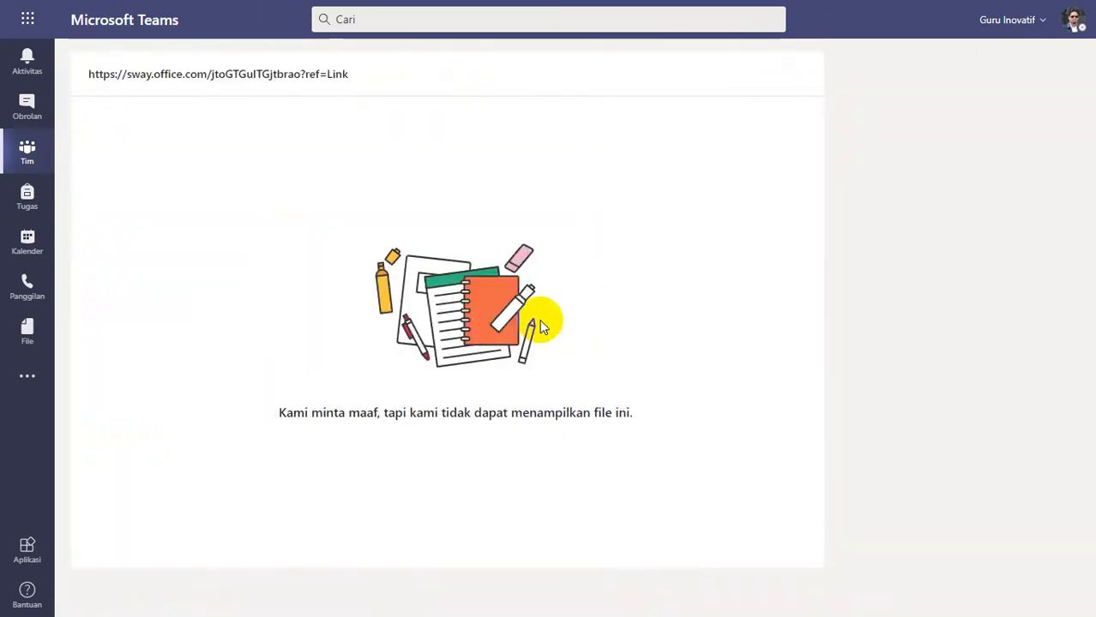
click(944, 252)
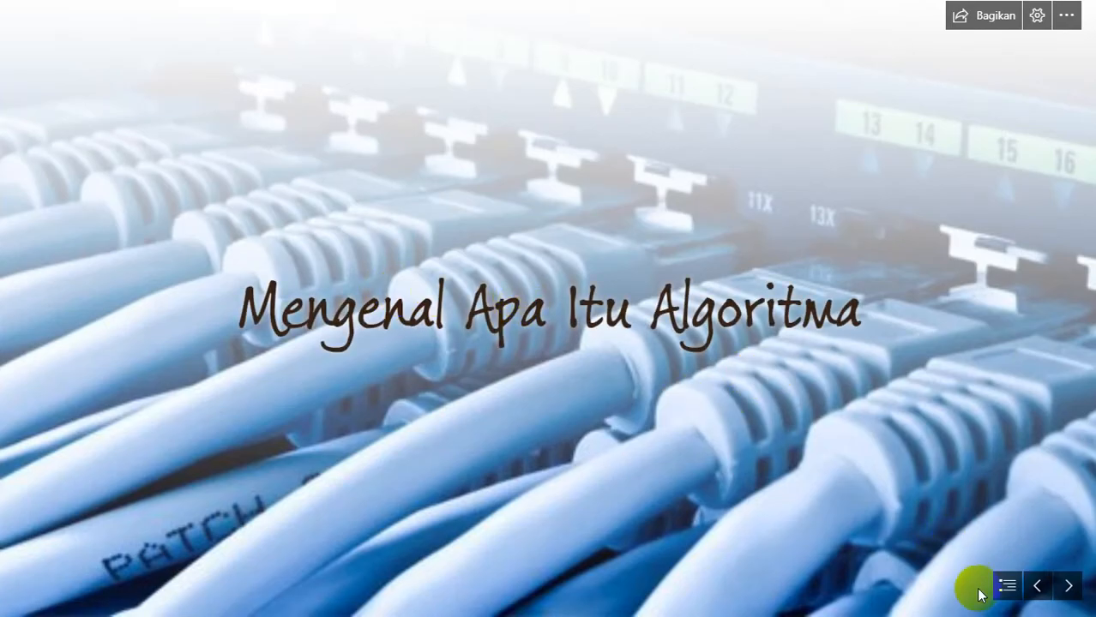
click(1068, 586)
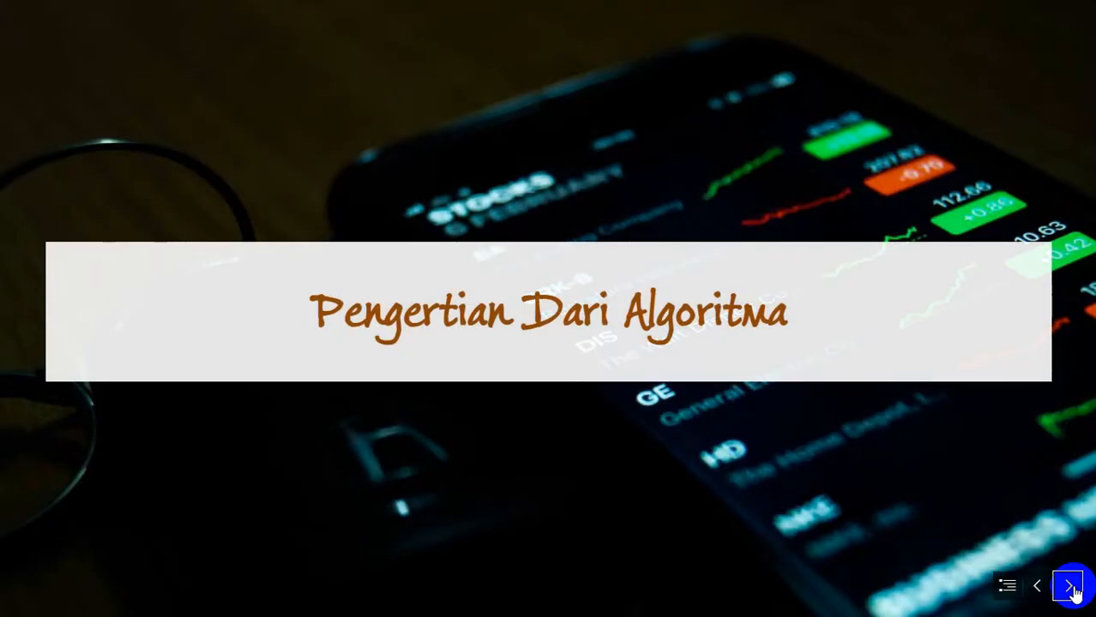
click(1070, 586)
click(1070, 588)
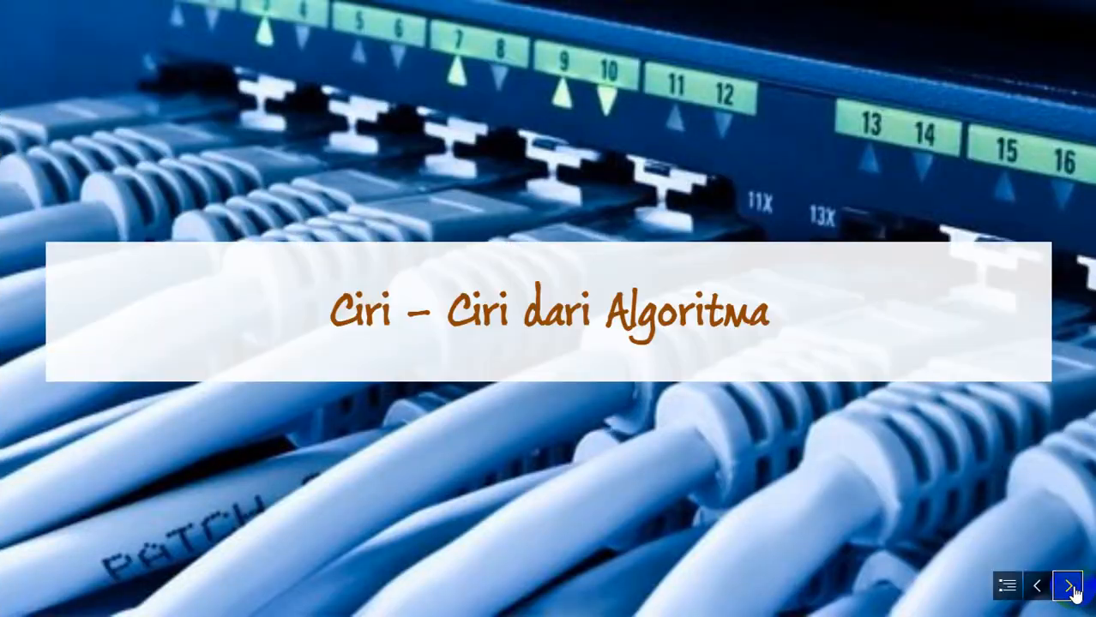
click(1070, 588)
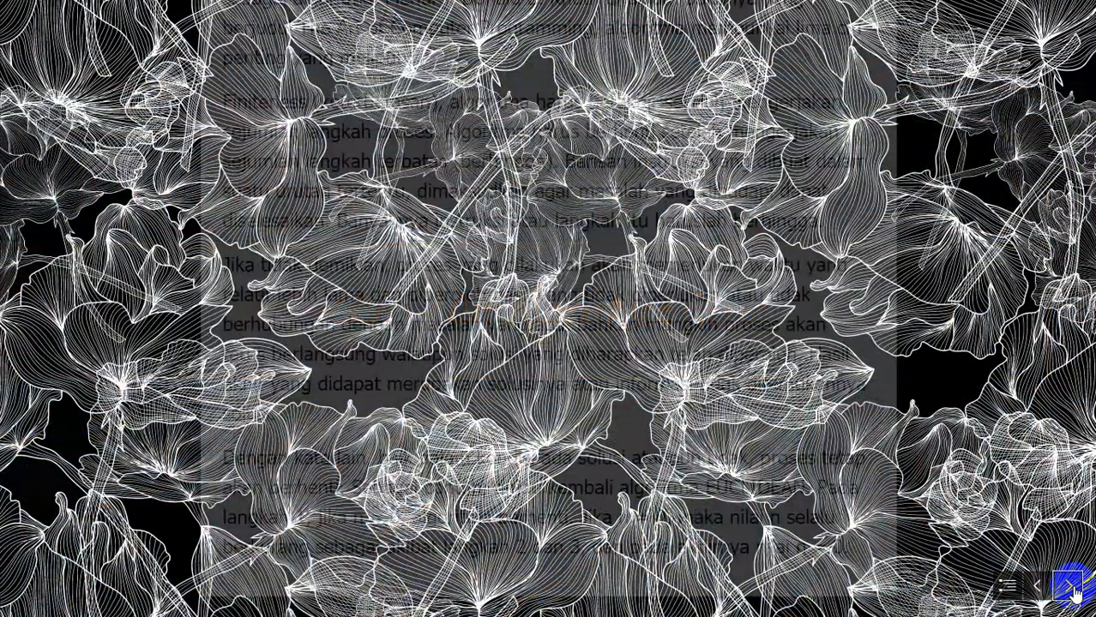
click(1070, 588)
click(1069, 588)
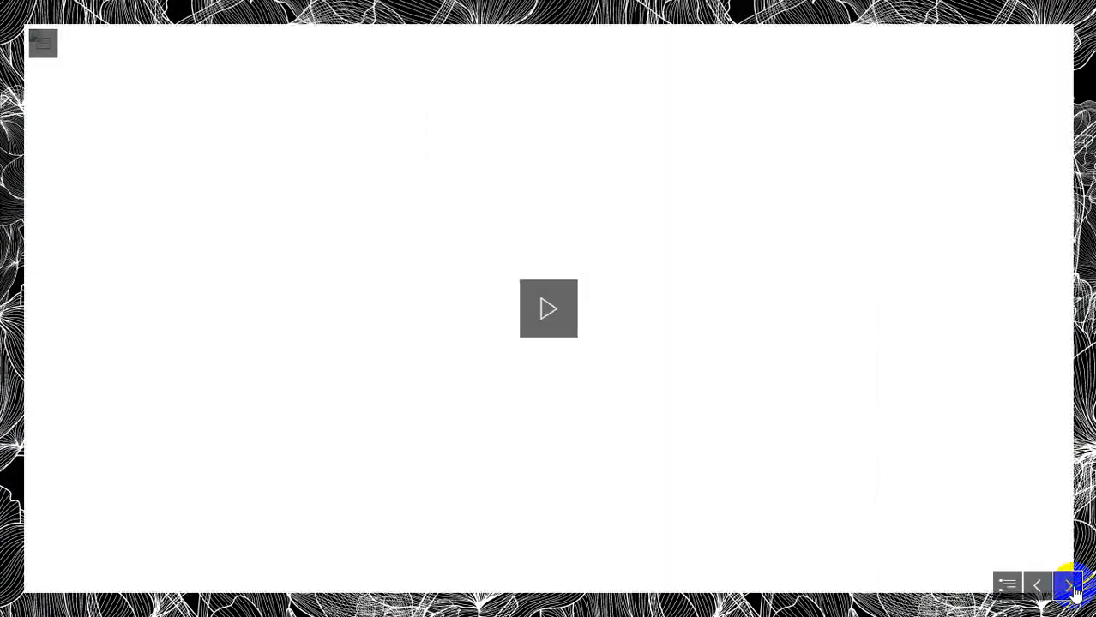
click(1070, 588)
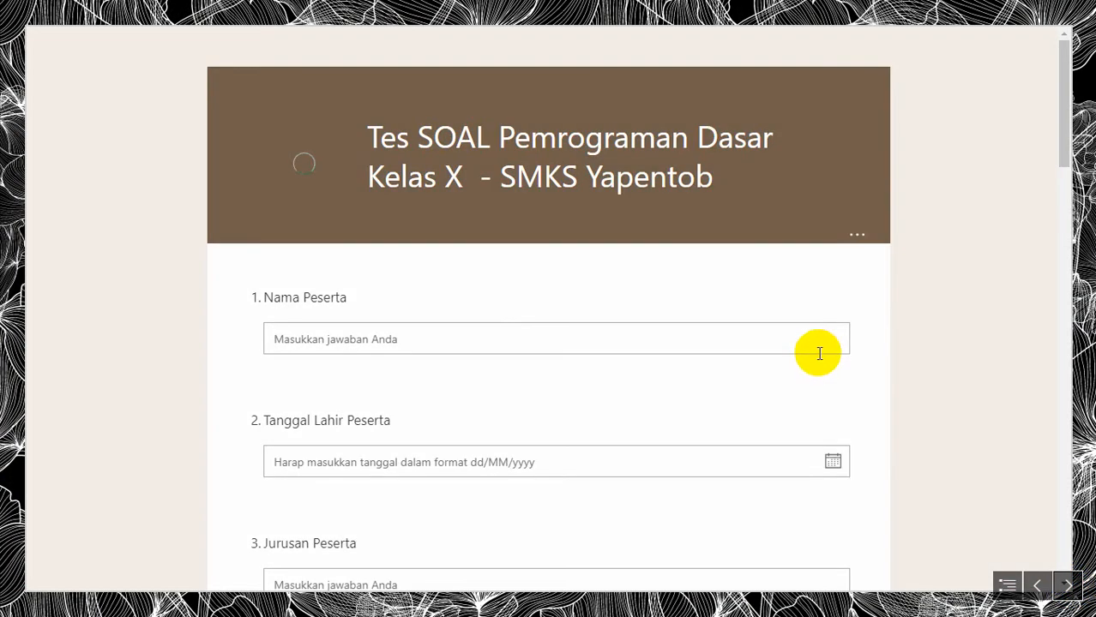
scroll(819, 353, down, 10)
scroll(819, 353, down, 5)
key(F11)
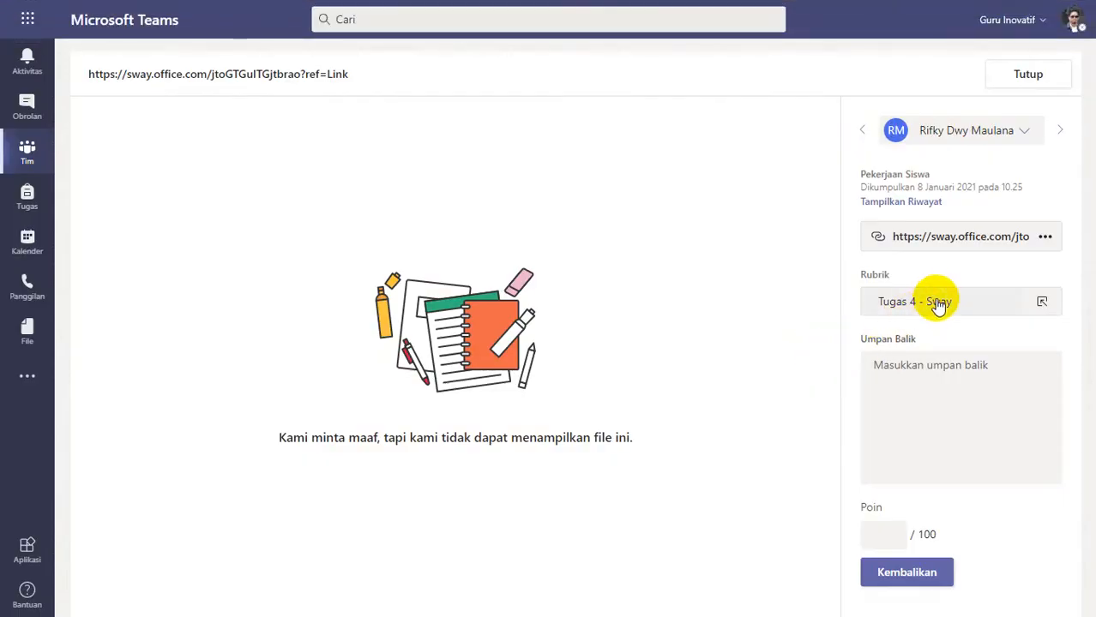
Grade the algorithm Sway submission with the rubric at 100 points, return it with the feedback "Good Job" and close it.
click(872, 303)
click(942, 301)
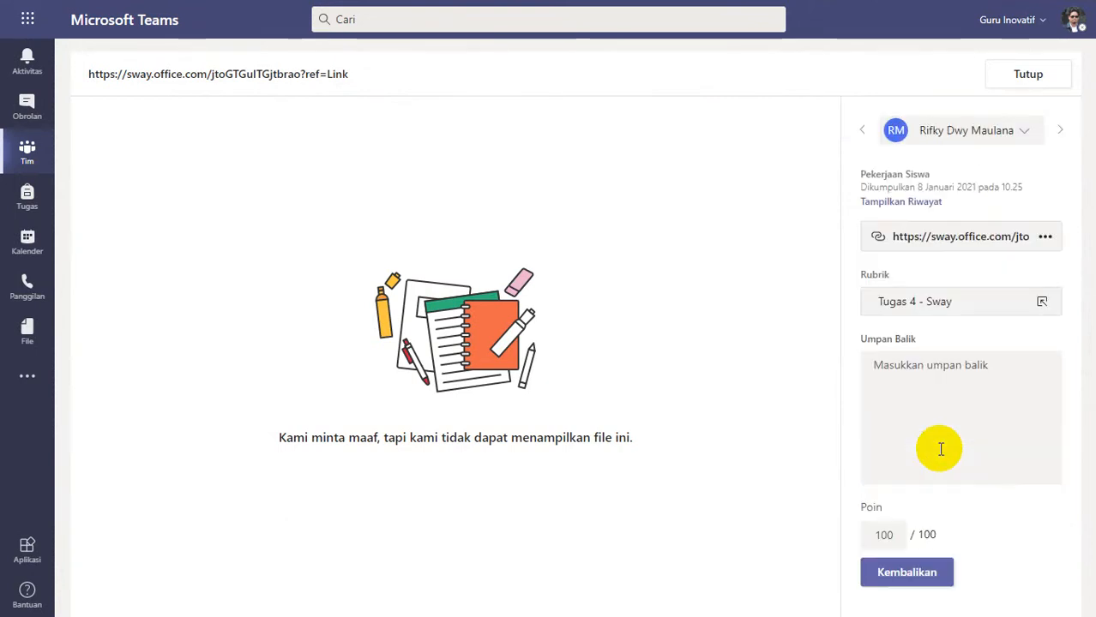
click(941, 449)
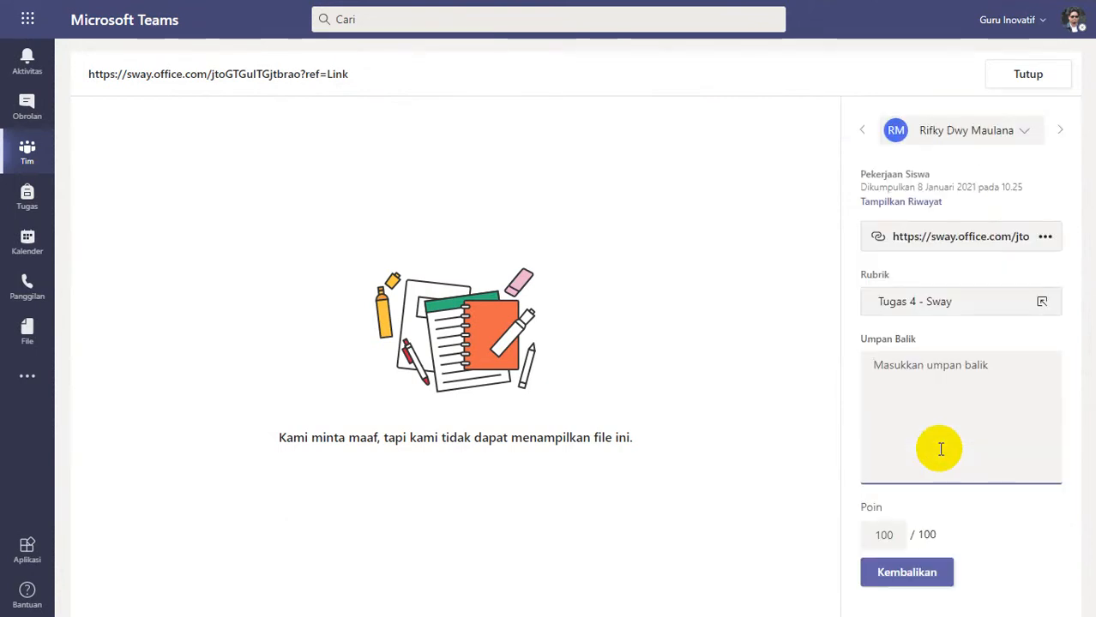
text(Good Job)
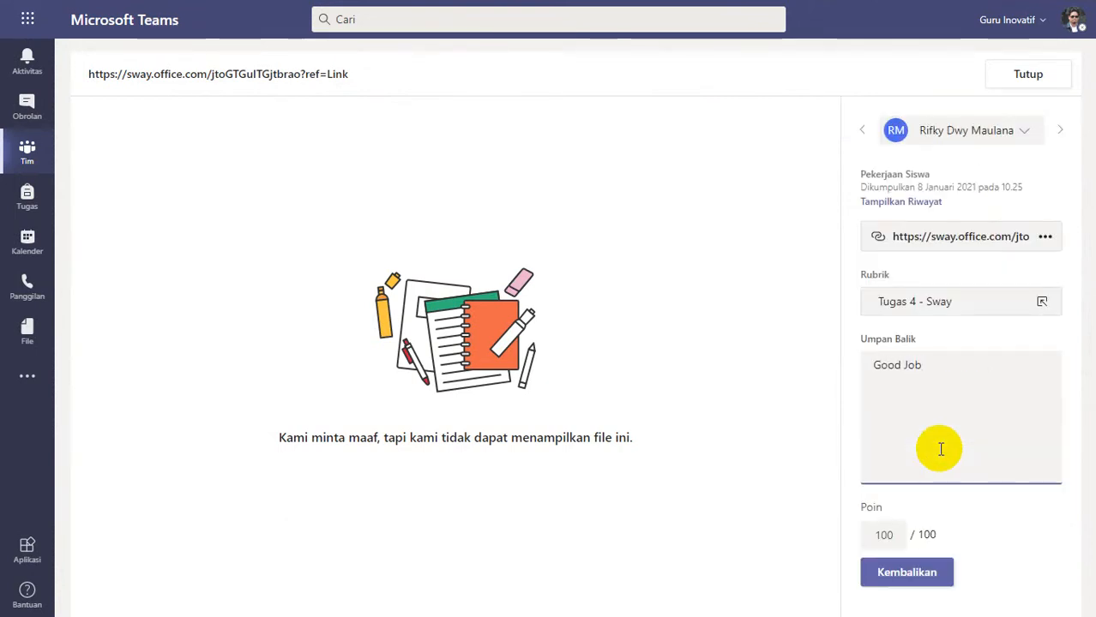
click(906, 571)
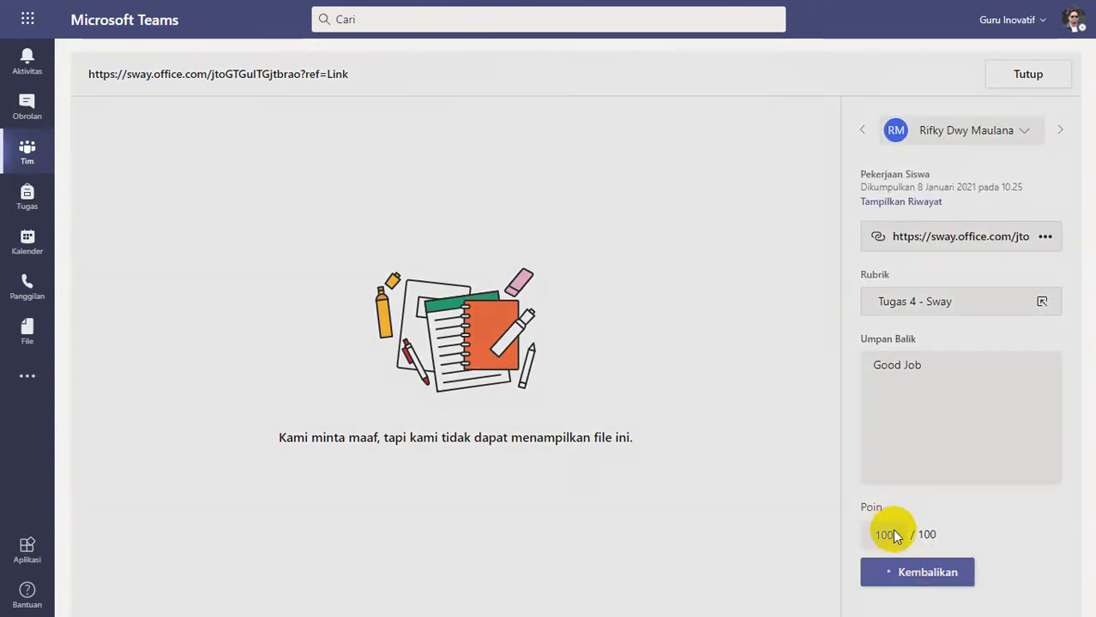
click(1020, 75)
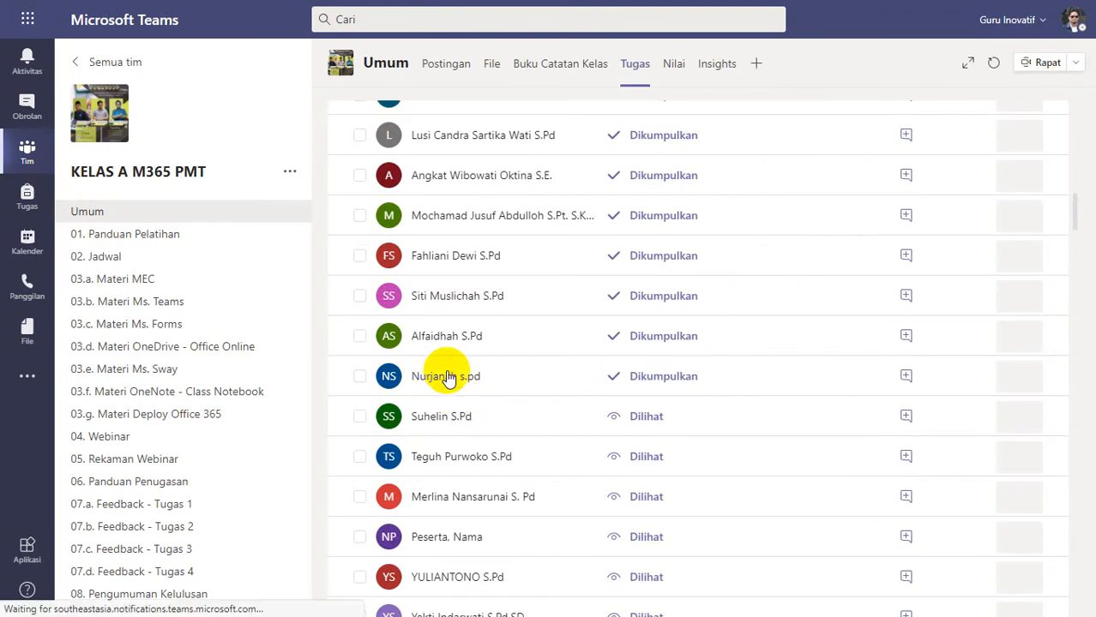
Open the last remaining Dikumpulkan submission and review its LINK SWAY presentation on DATA TUNGGAL, checking the chart image and all text.
scroll(549, 280, down, 1)
click(549, 279)
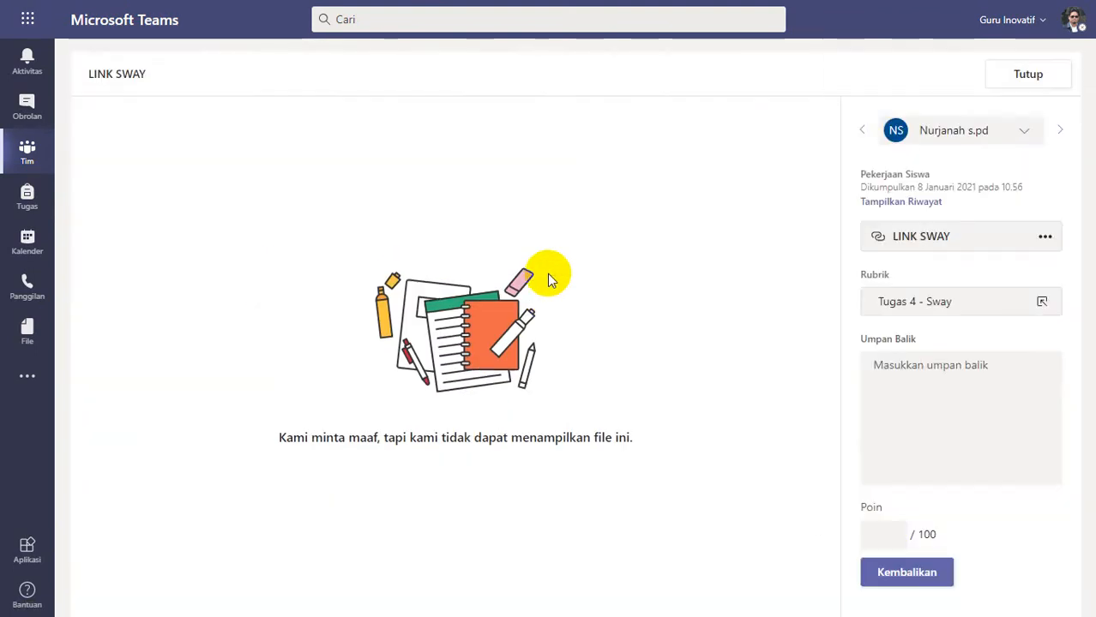
click(920, 237)
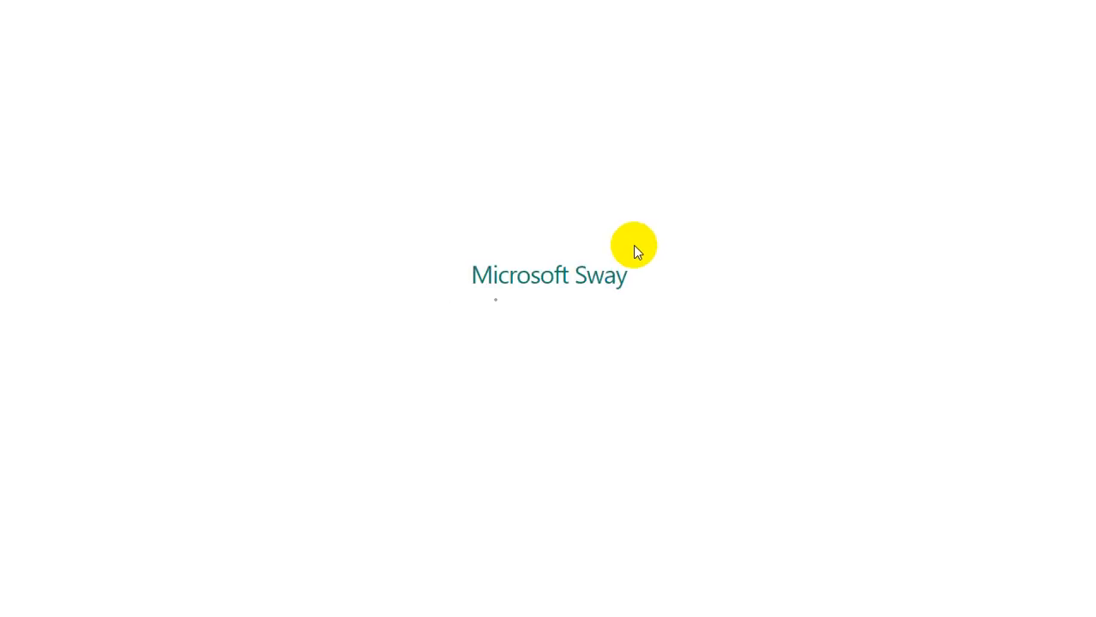
scroll(410, 313, down, 5)
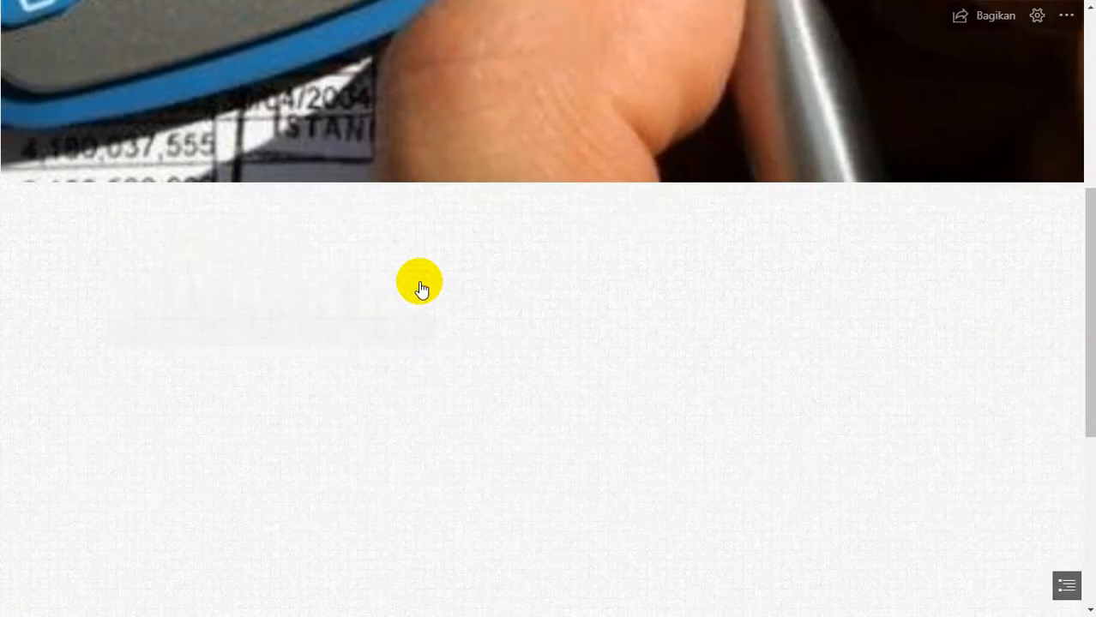
scroll(420, 287, down, 3)
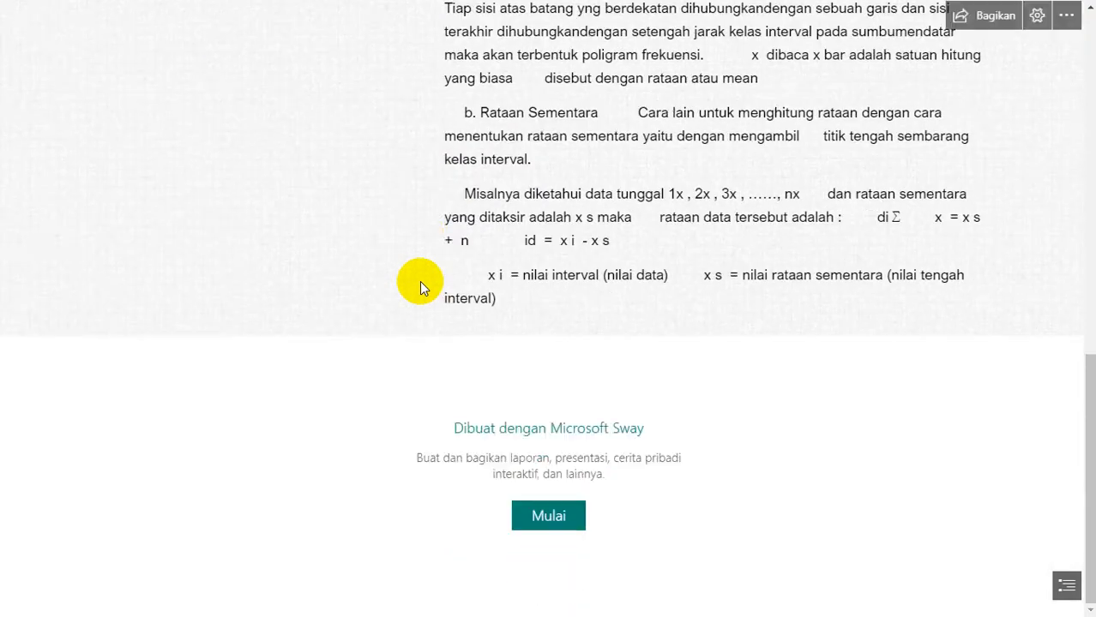
scroll(420, 287, up, 10)
scroll(420, 289, down, 8)
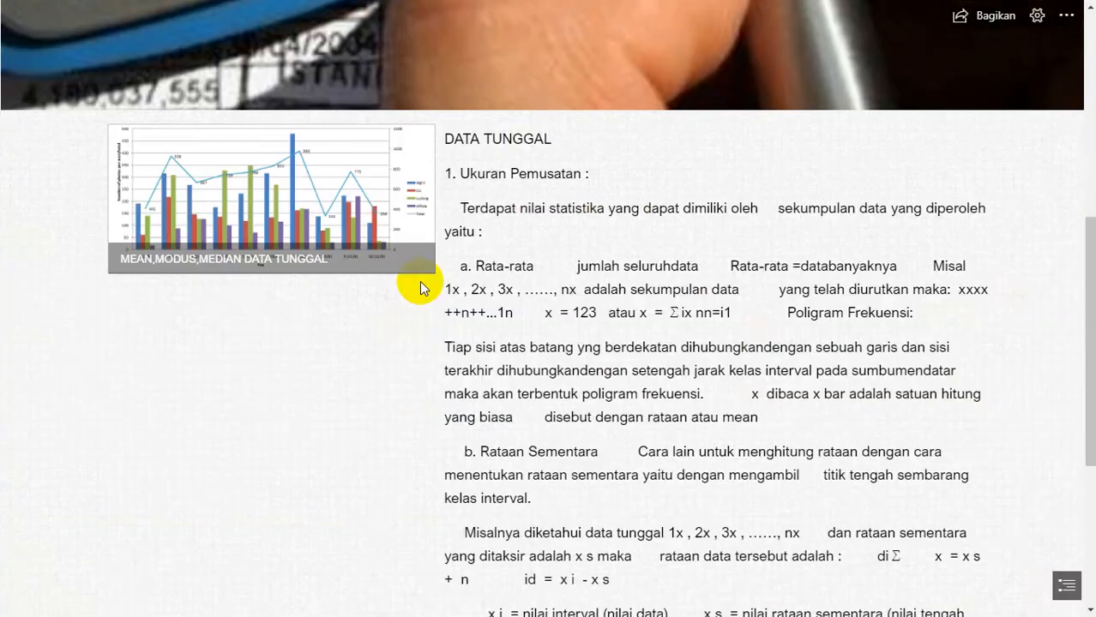
scroll(420, 277, up, 3)
scroll(420, 284, up, 3)
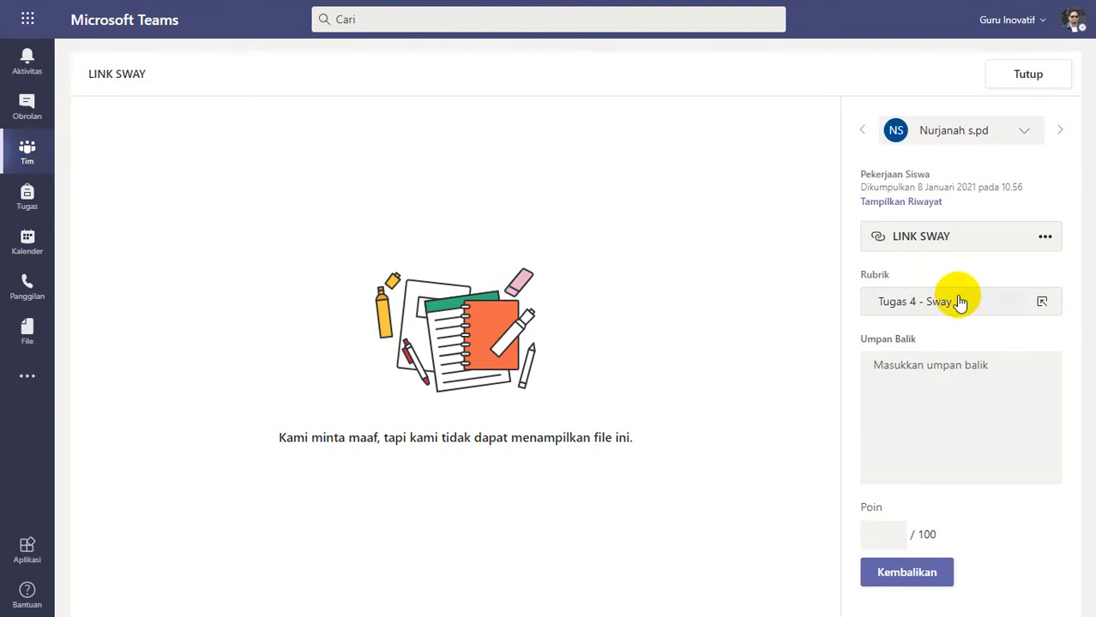
Rate the LINK SWAY submission as Cukup (2 poin) and return it with "Silakan diperbaiki, lihat video feedback nya untuk melihat kekurangannya apa".
click(960, 302)
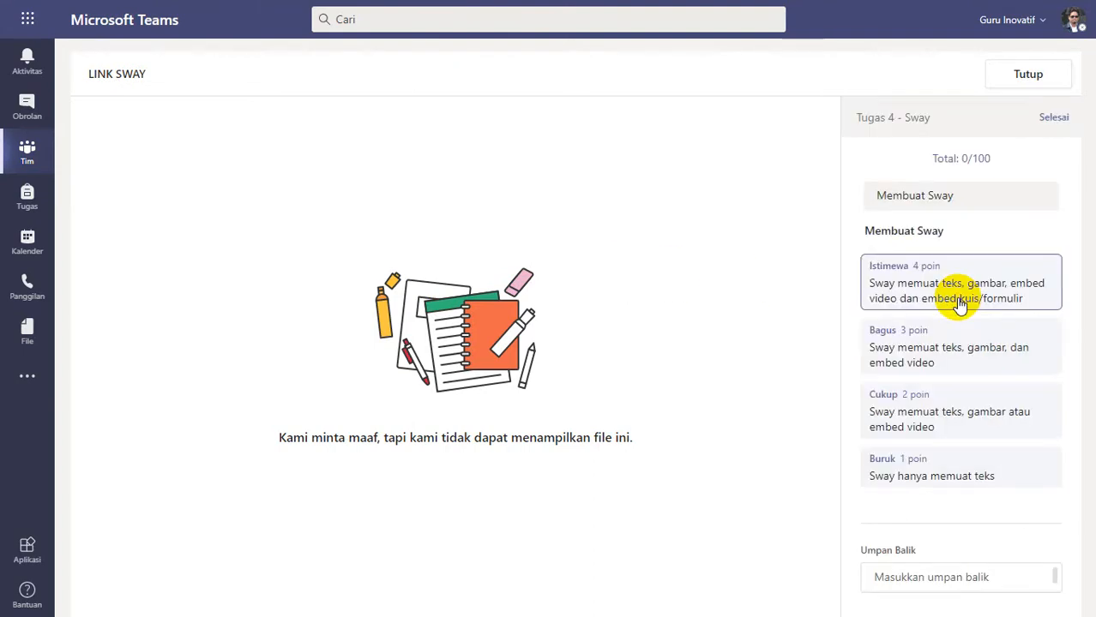
click(961, 411)
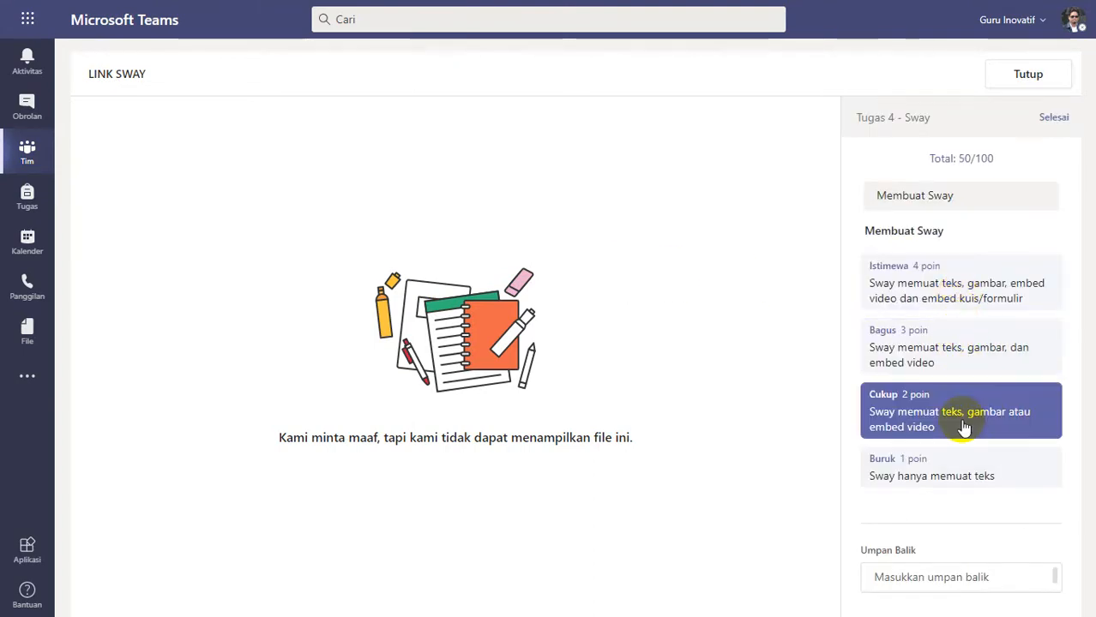
click(1052, 117)
click(927, 458)
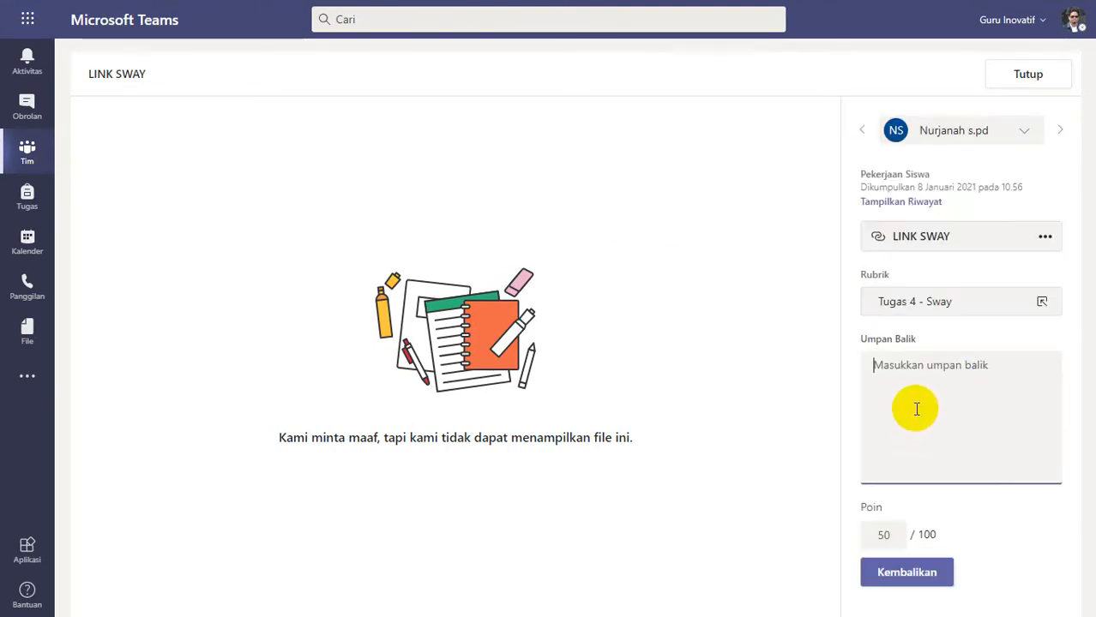
text(Silakan diperbaiki, lihat video feedback nya untuk melihat kekurangannya apa)
click(894, 576)
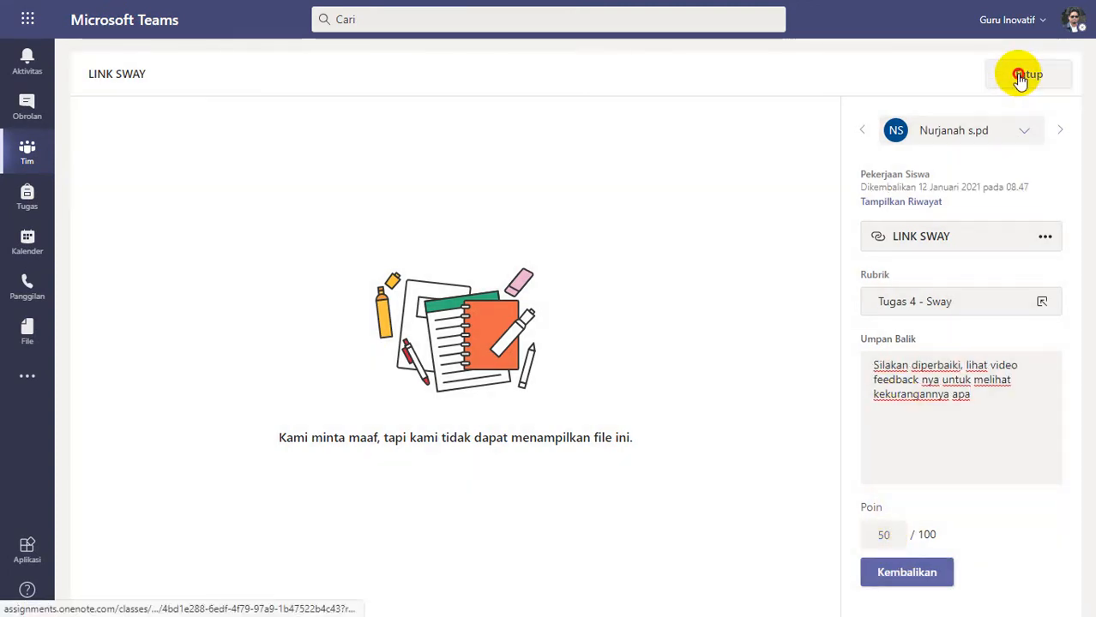
Open the last remaining Dikumpulkan submission and review its Kingdom Plantae Sway, from the title through the video, text and embedded content.
click(1018, 76)
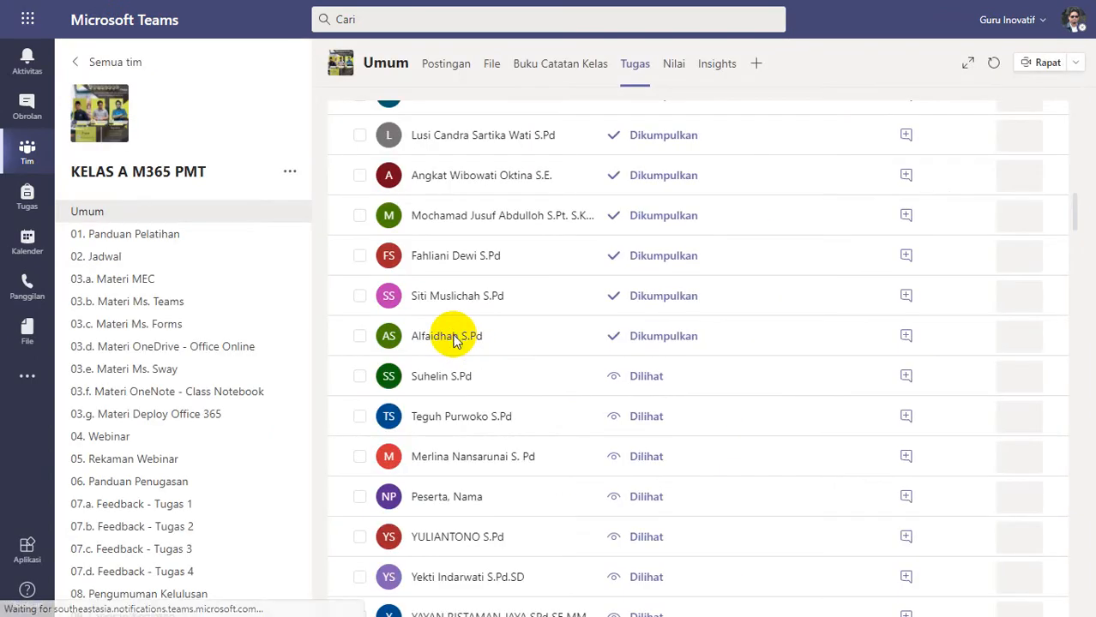
click(455, 340)
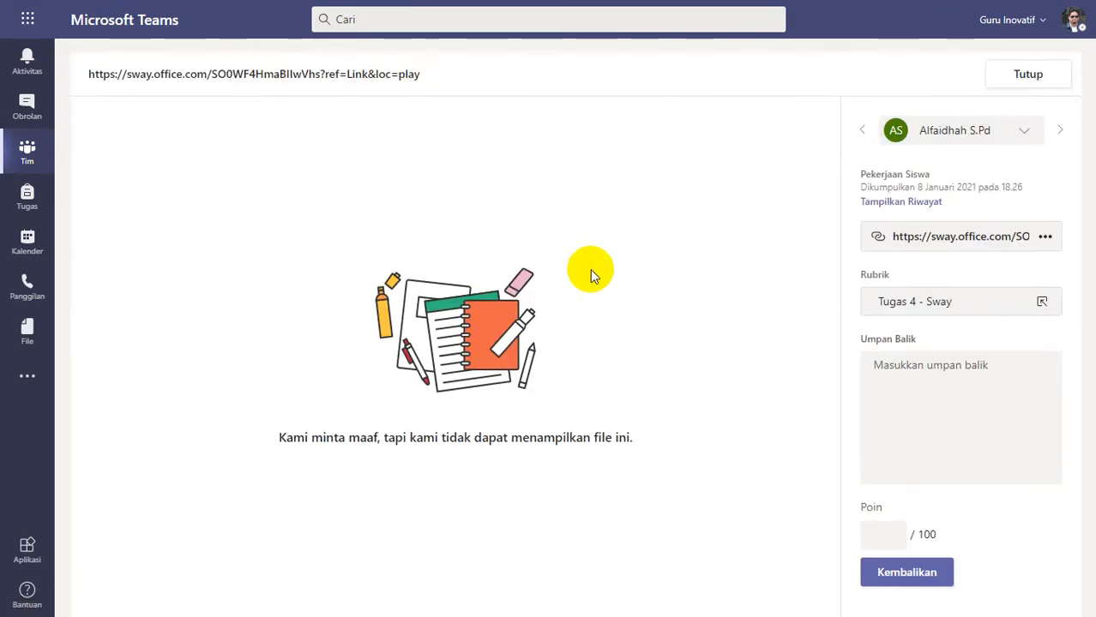
click(960, 234)
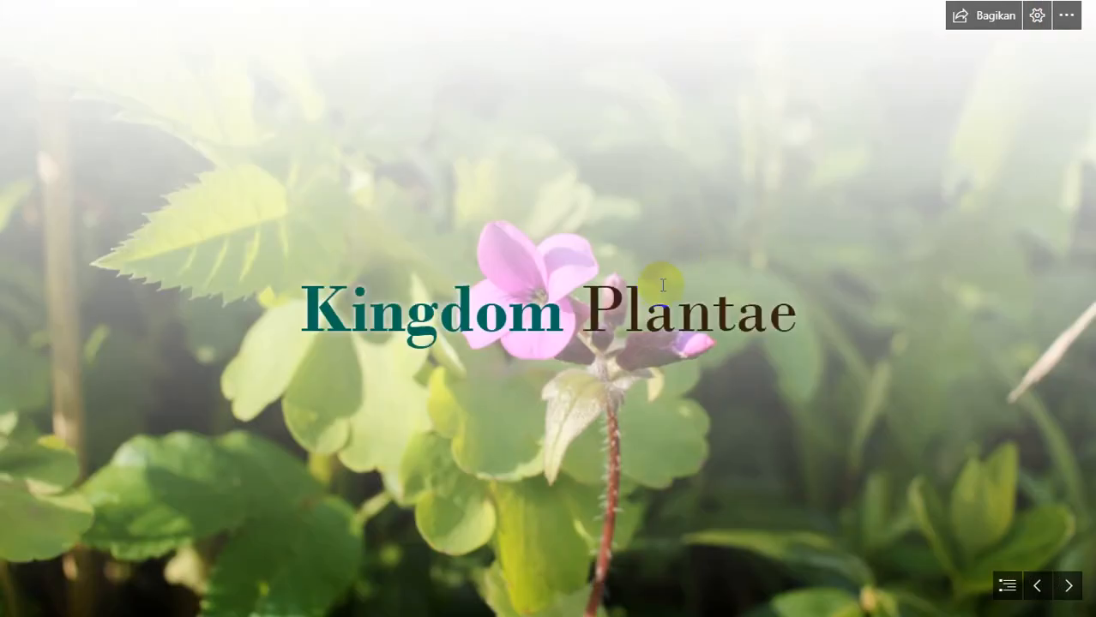
drag(662, 285, 649, 298)
click(1067, 585)
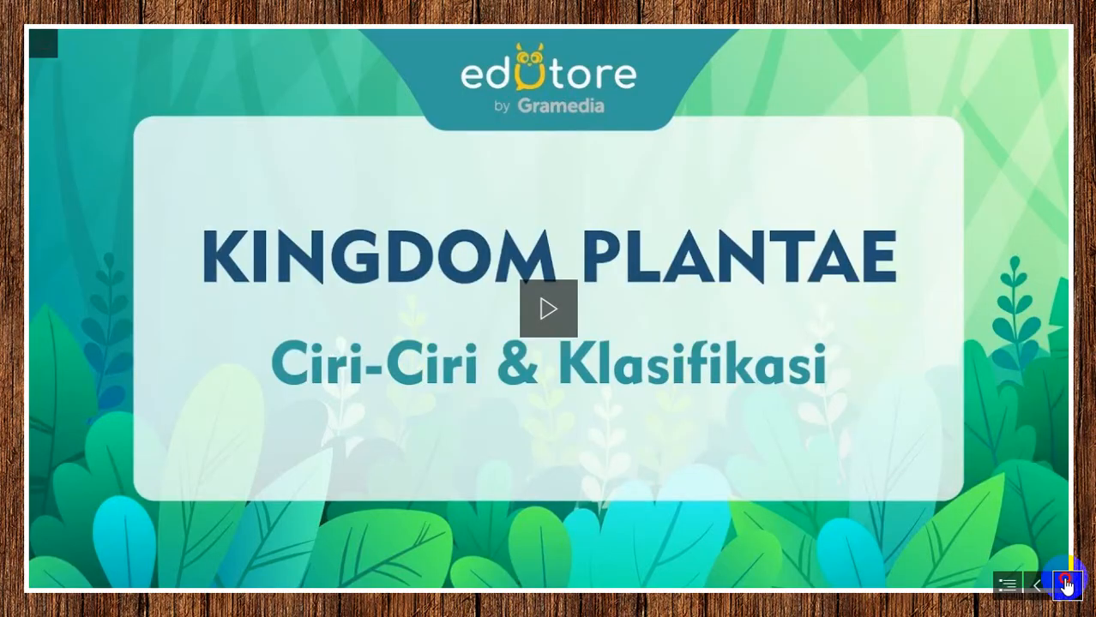
click(1067, 586)
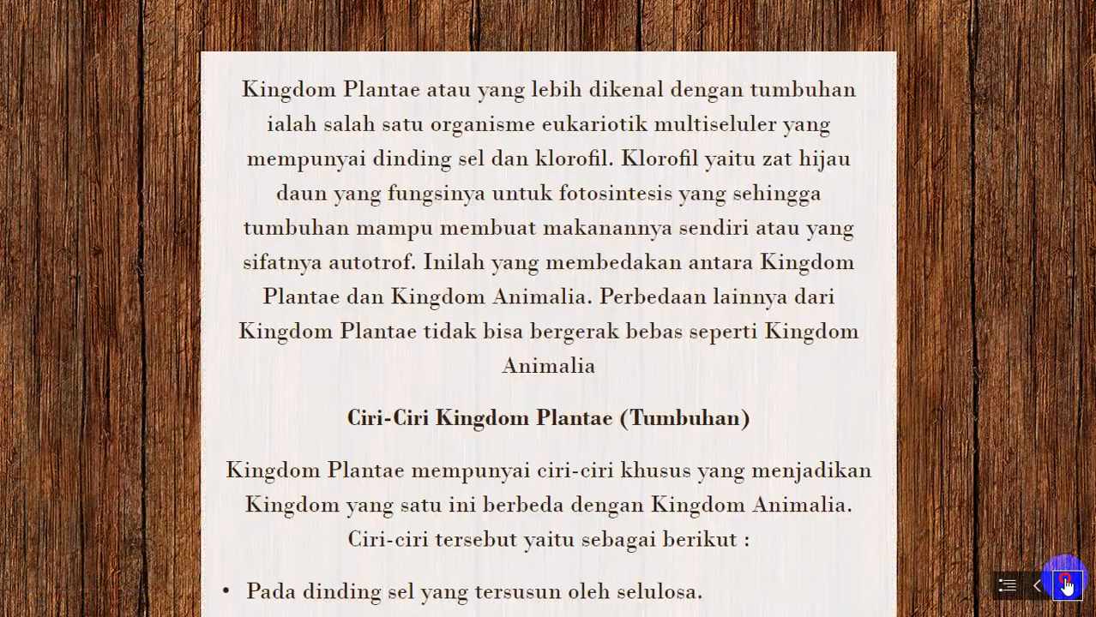
click(1067, 586)
click(1068, 586)
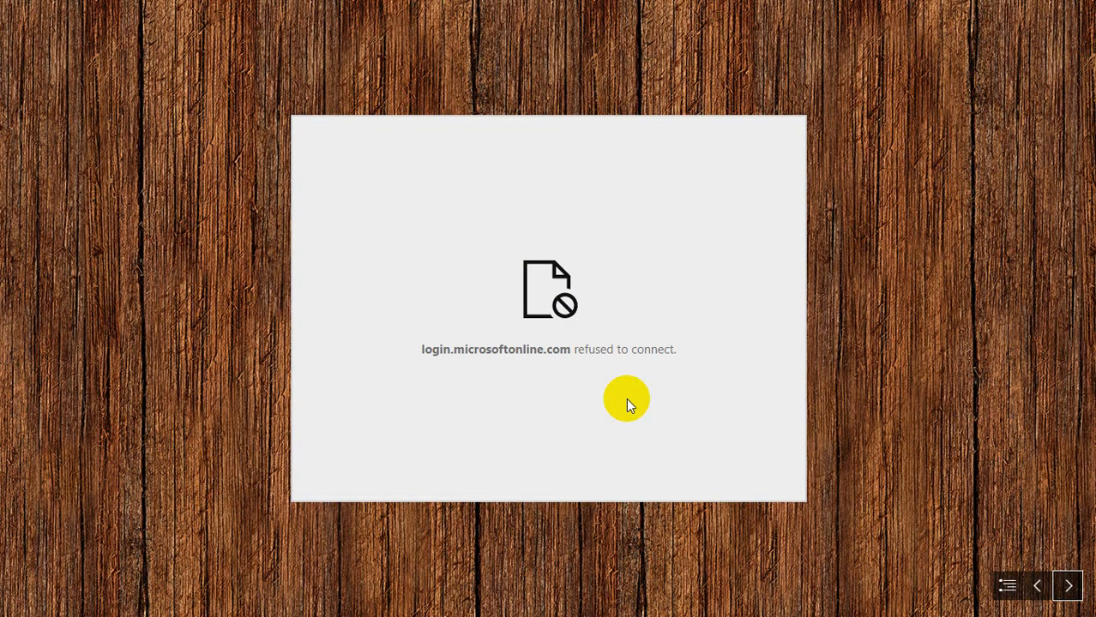
key(ctrl+Tab)
Rate the Kingdom Plantae submission as Bagus (3 poin) and return it with "Silakan diperbaiki, lihat video feedback nya untuk melihat kekurangannya apa".
click(931, 300)
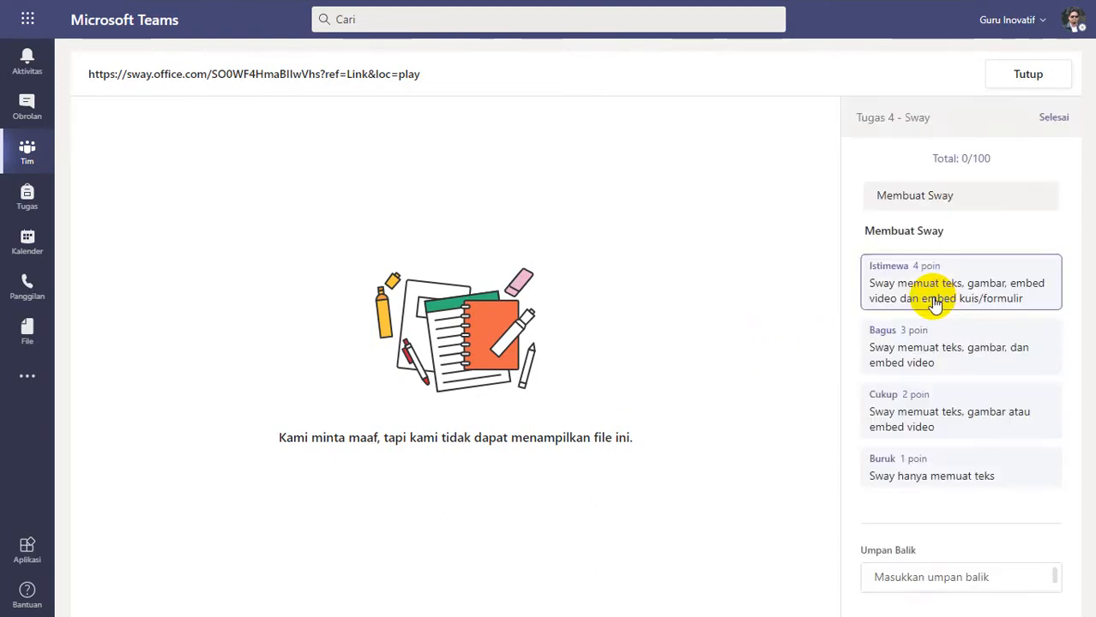
click(931, 352)
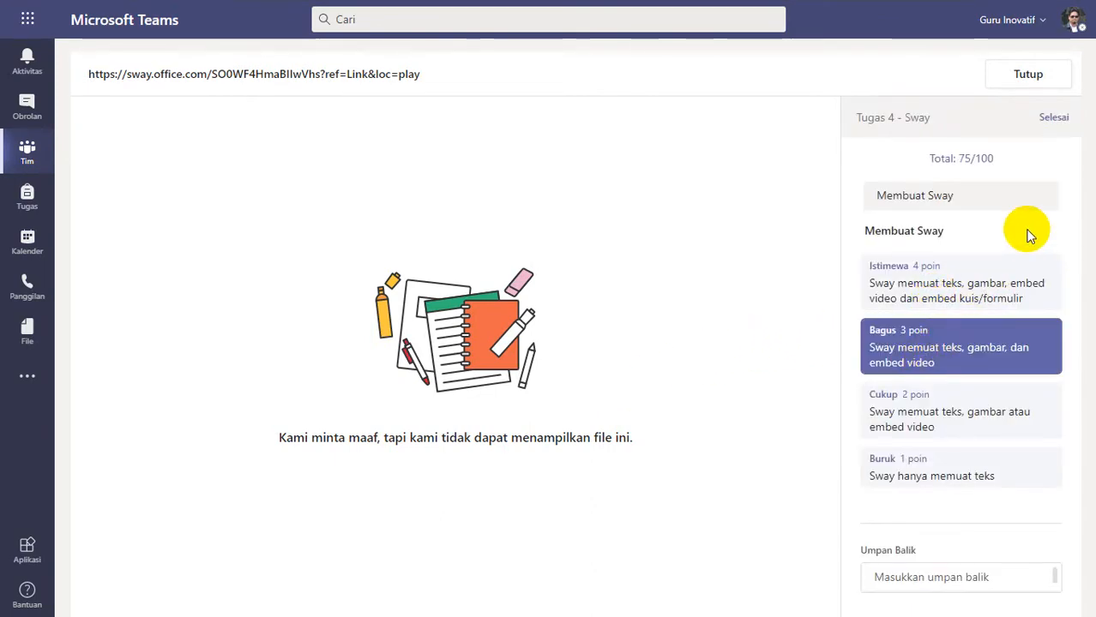
click(1054, 116)
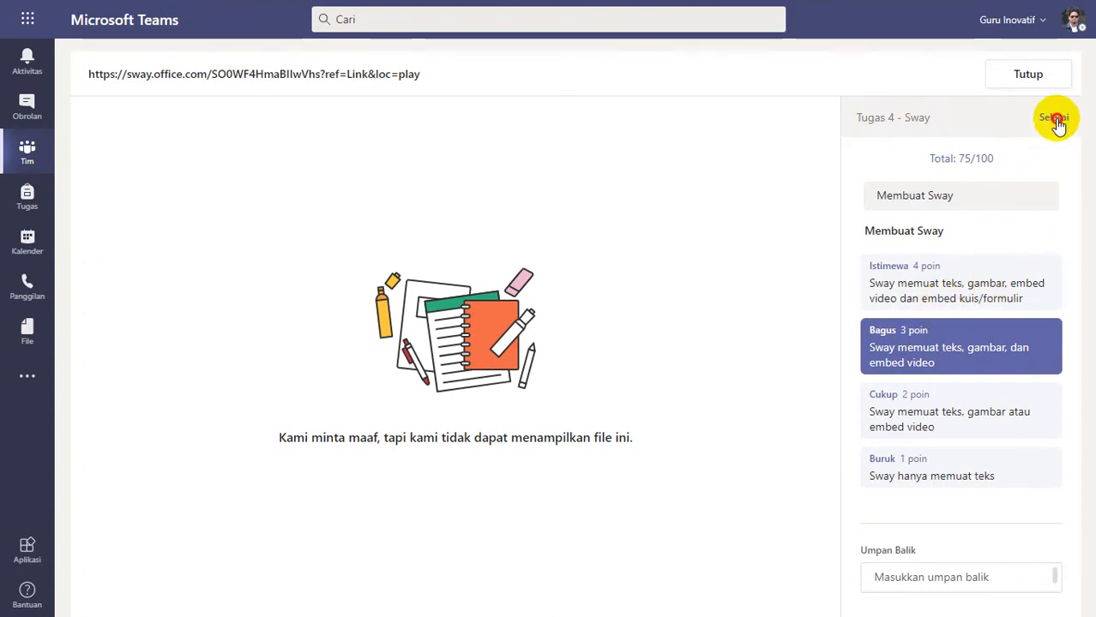
click(958, 396)
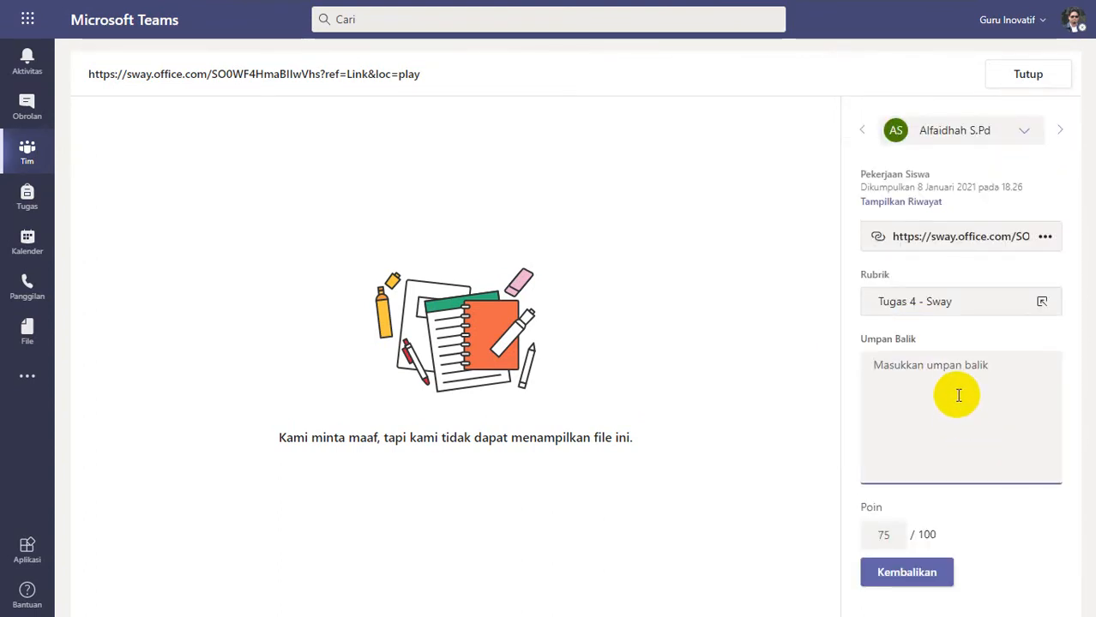
text(Silakan diperbaiki, lihat video feedback nya untuk melihat kekurangannya apa)
click(909, 573)
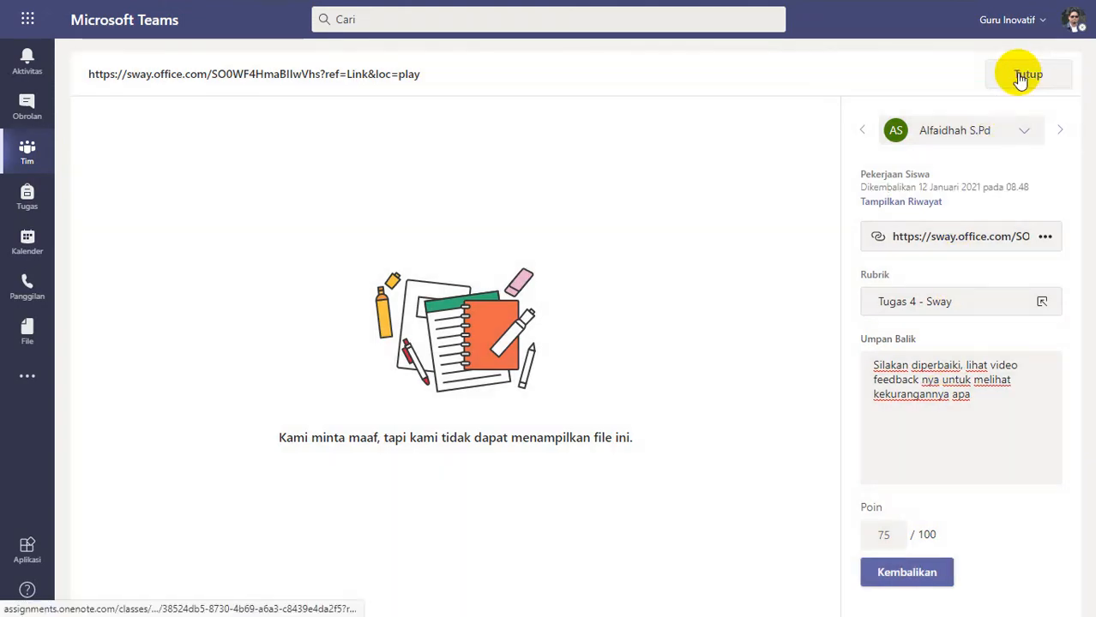
click(1022, 76)
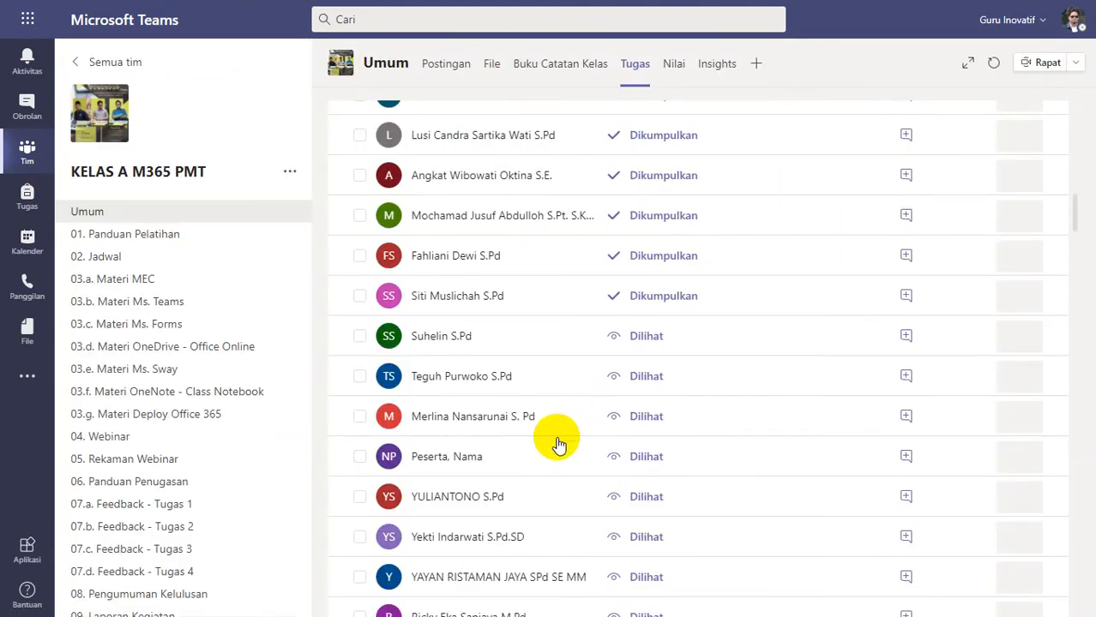
Open the last remaining Dikumpulkan submission and review its MENGENAL ANGGOTA TUBUH Sway, checking the images, text, video and FORM SOAL LATIHAN link.
scroll(558, 442, up, 1)
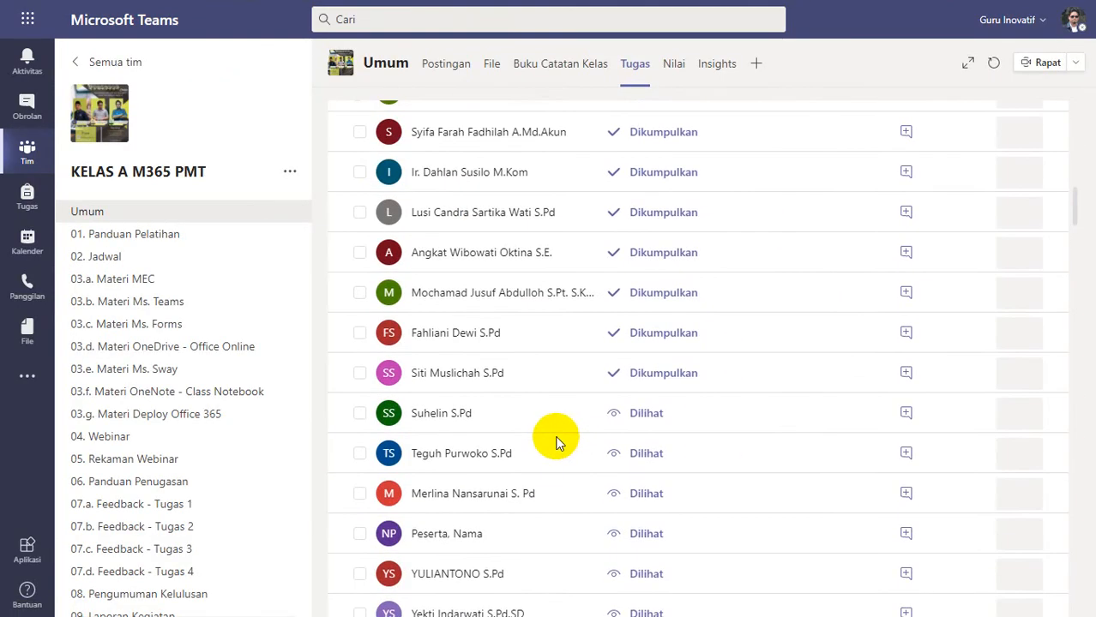
click(597, 331)
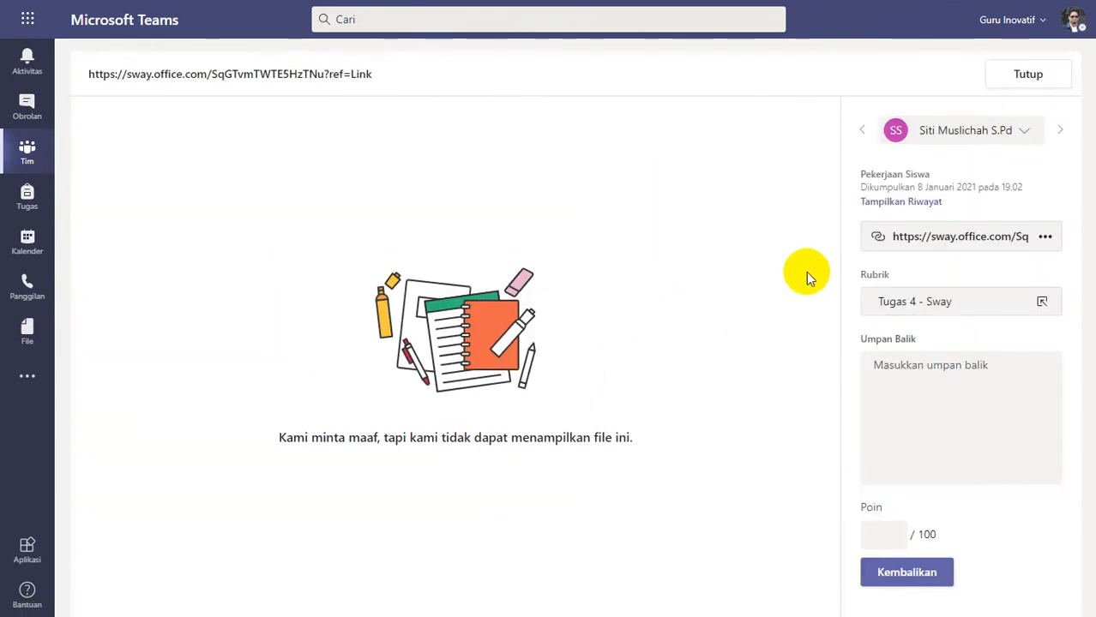
click(902, 233)
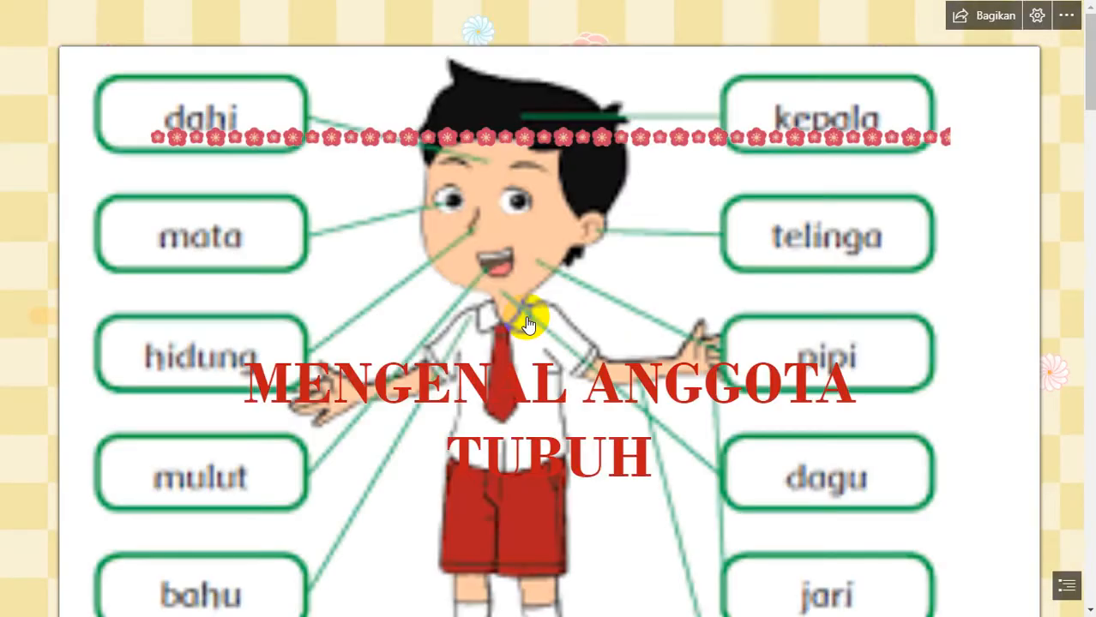
scroll(527, 324, down, 10)
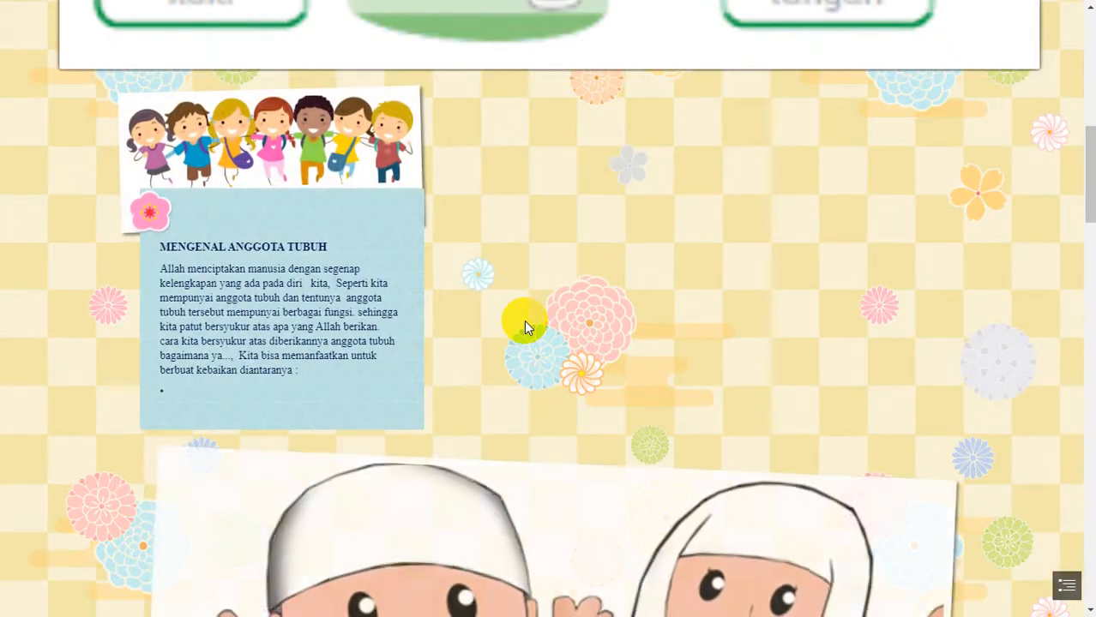
scroll(525, 329, down, 15)
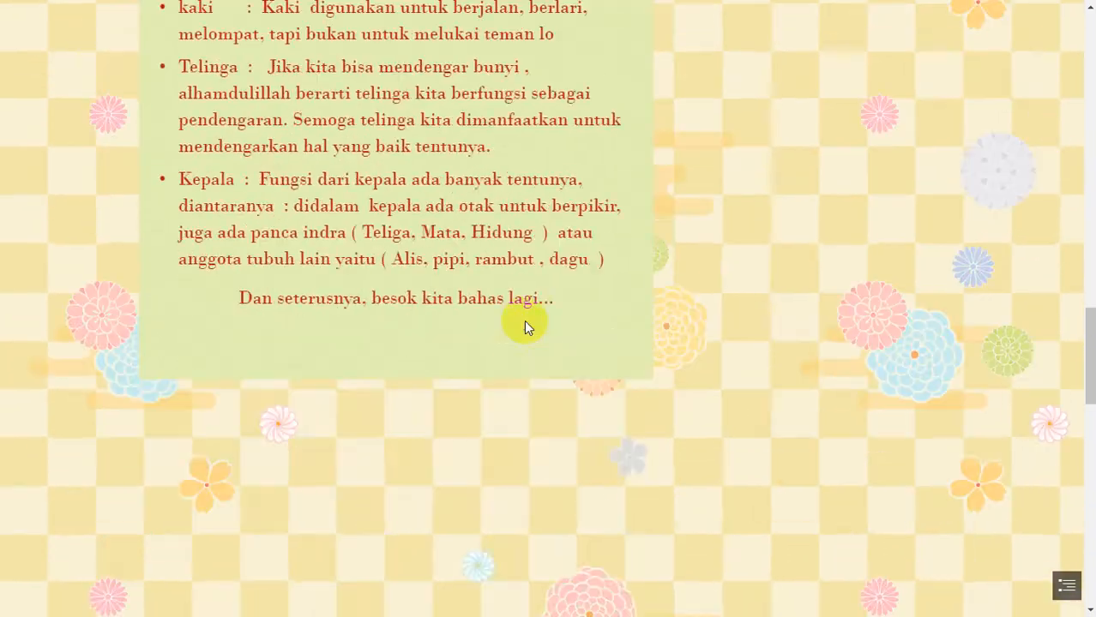
scroll(670, 366, down, 3)
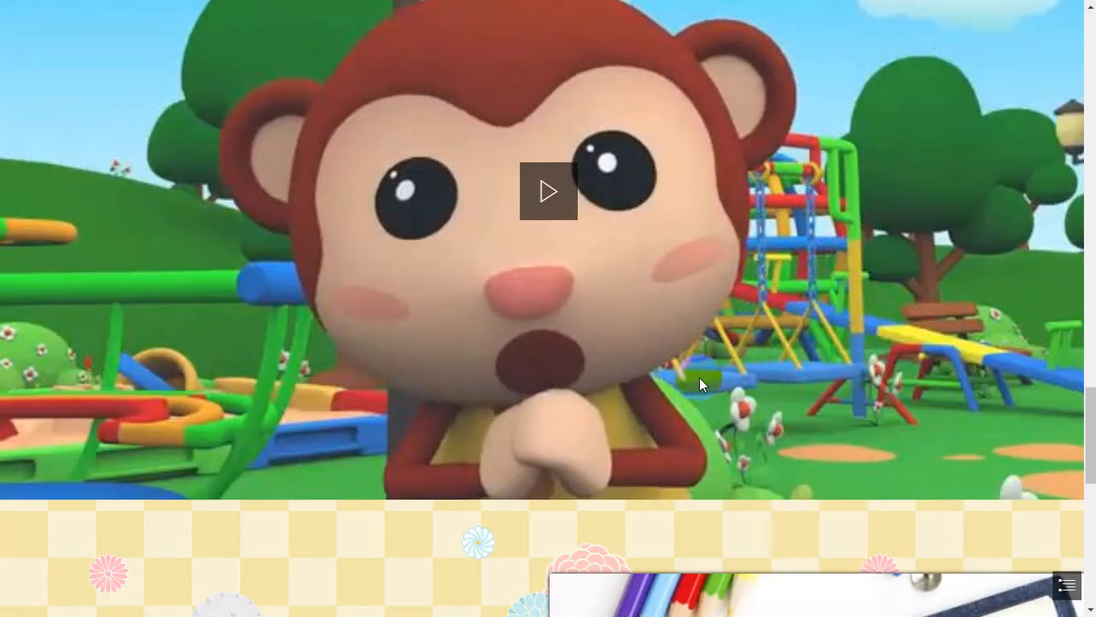
scroll(653, 302, down, 4)
scroll(654, 306, down, 4)
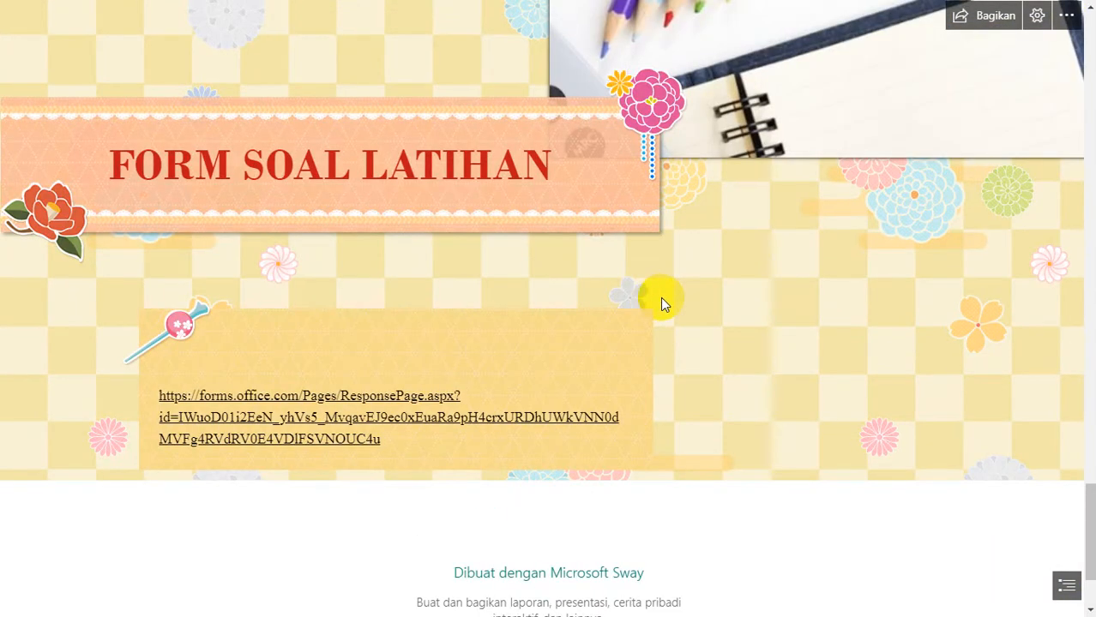
click(249, 415)
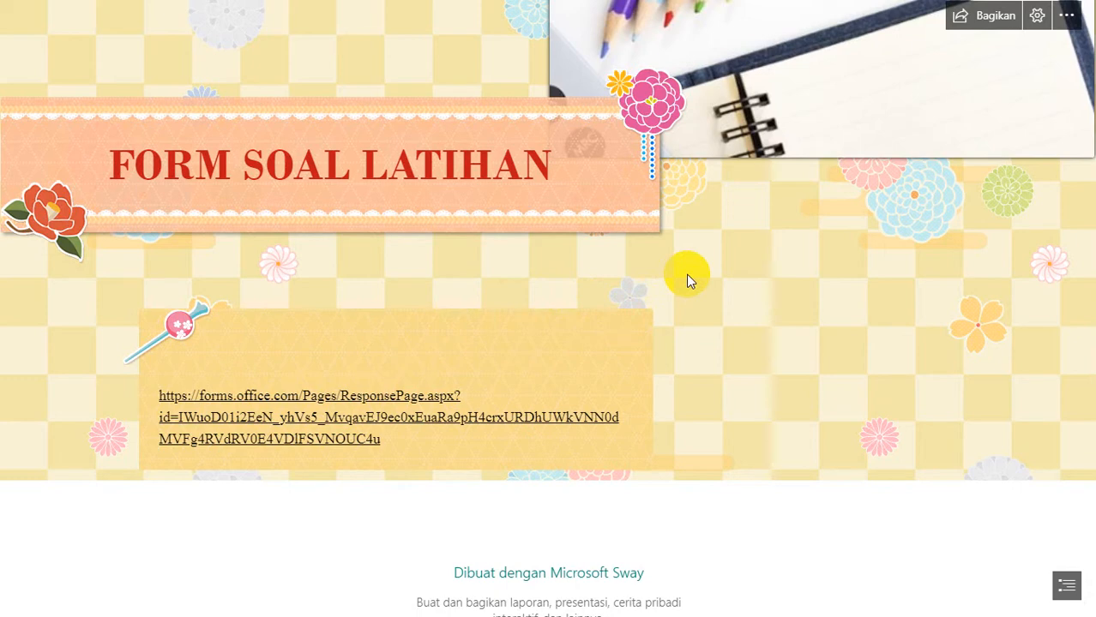
key(ctrl+w)
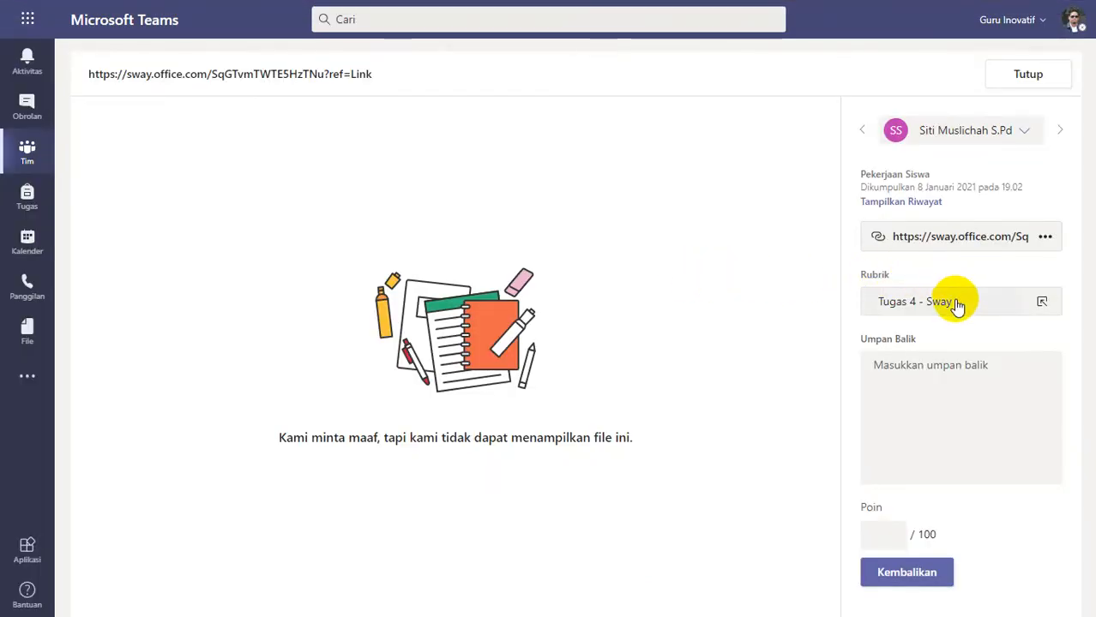
Rate the MENGENAL ANGGOTA TUBUH submission as Bagus (3 poin) and return it with "Silakan diperbaiki, lihat video feedback nya untuk melihat kekurangannya apa".
click(958, 306)
click(976, 360)
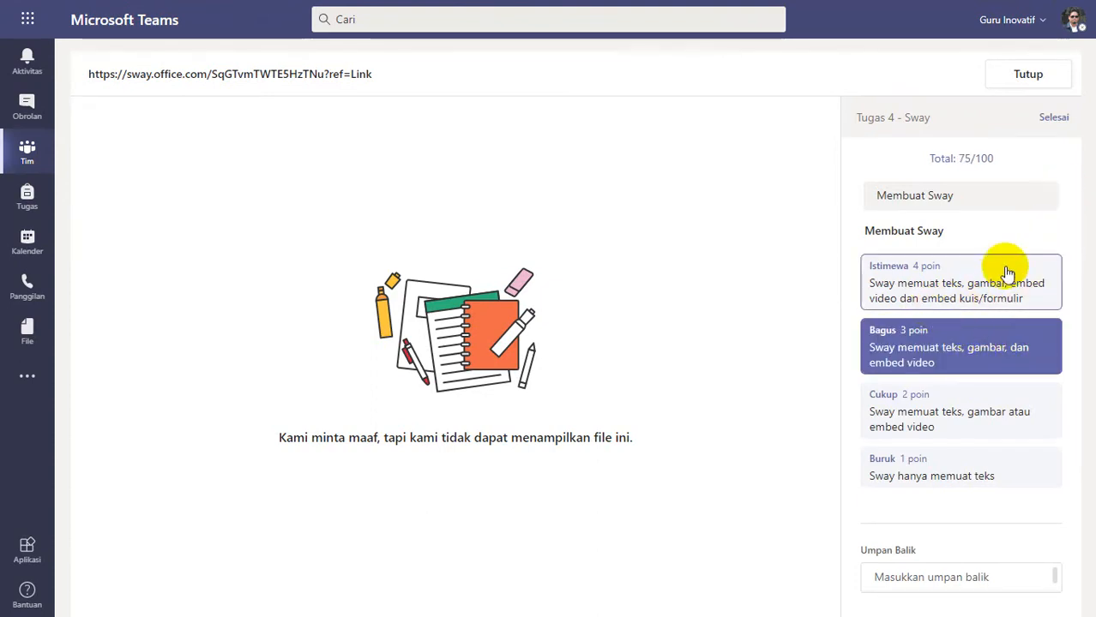
click(1051, 120)
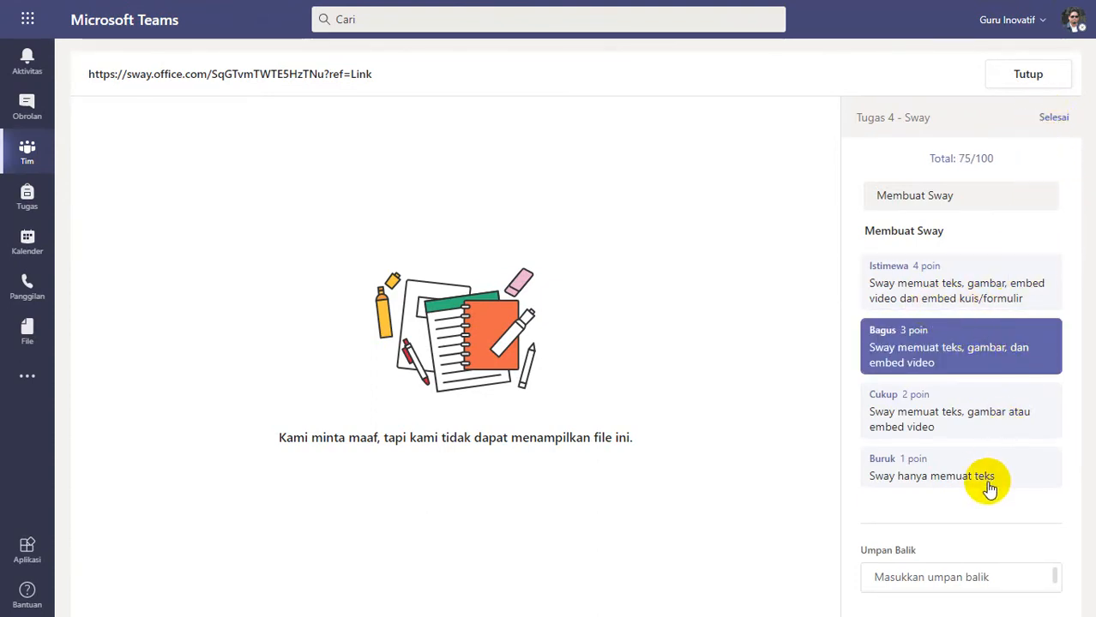
click(961, 398)
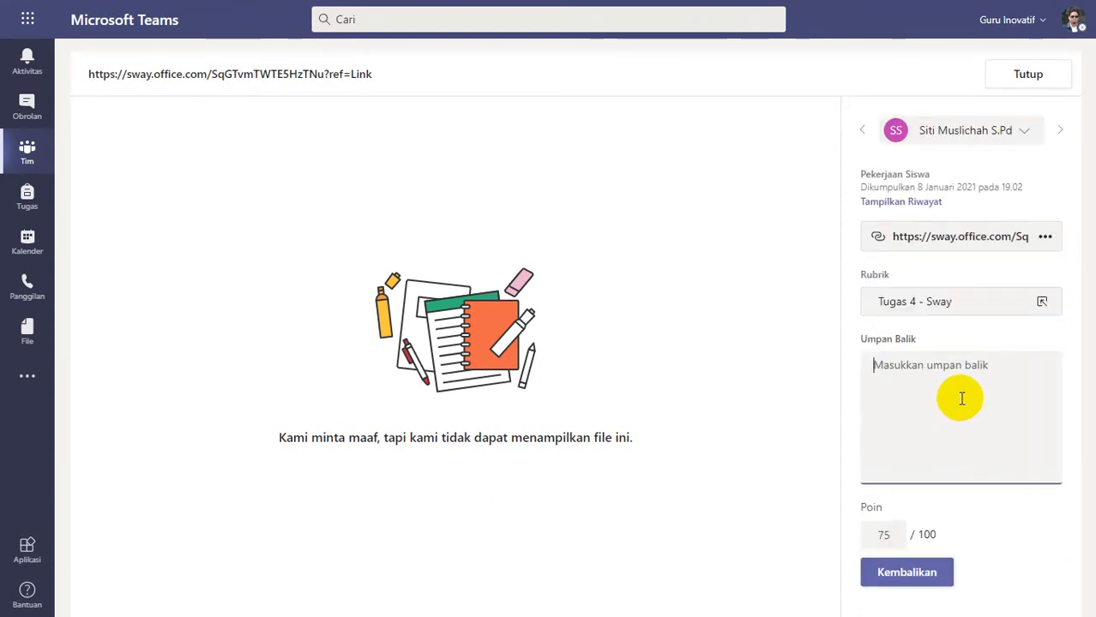
text(Silakan diperbaiki, lihat video feedback nya untuk melihat kekurangannya apa)
click(907, 574)
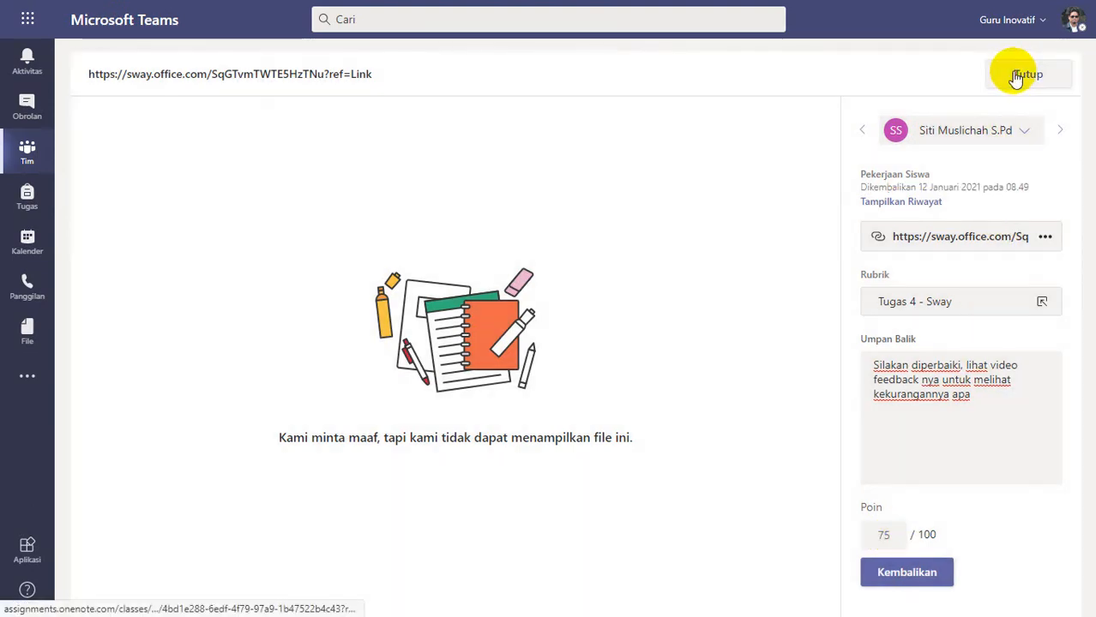
click(1013, 74)
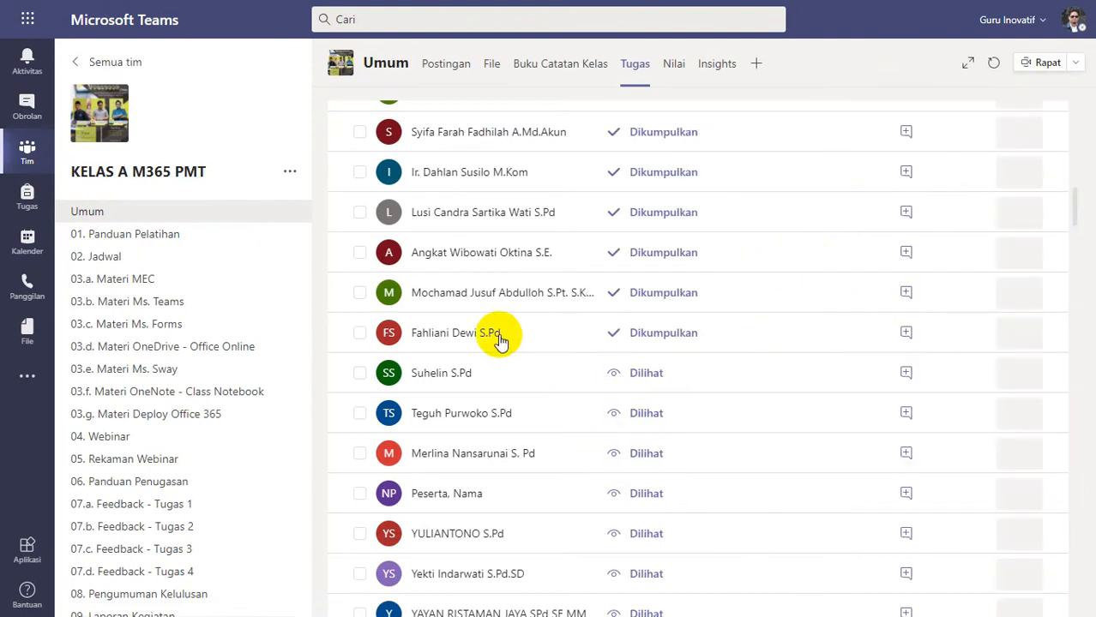
Open the last remaining Dikumpulkan submission and review its Sway Matematika presentation on PERMUTASI DAN KOMBINASI to the end.
click(553, 289)
click(928, 249)
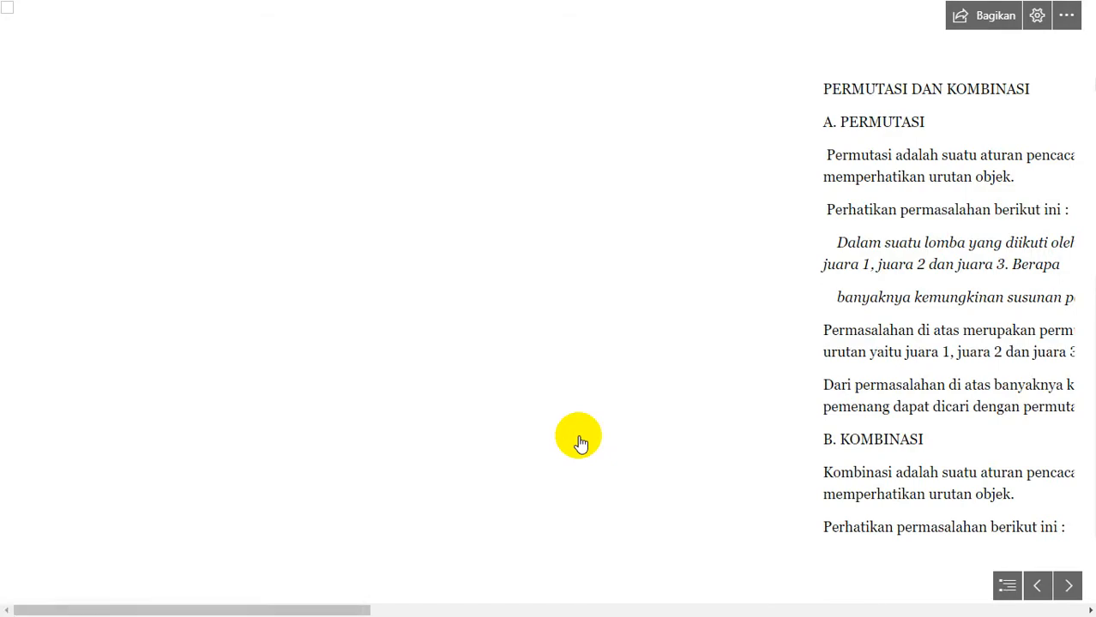
scroll(580, 443, down, 10)
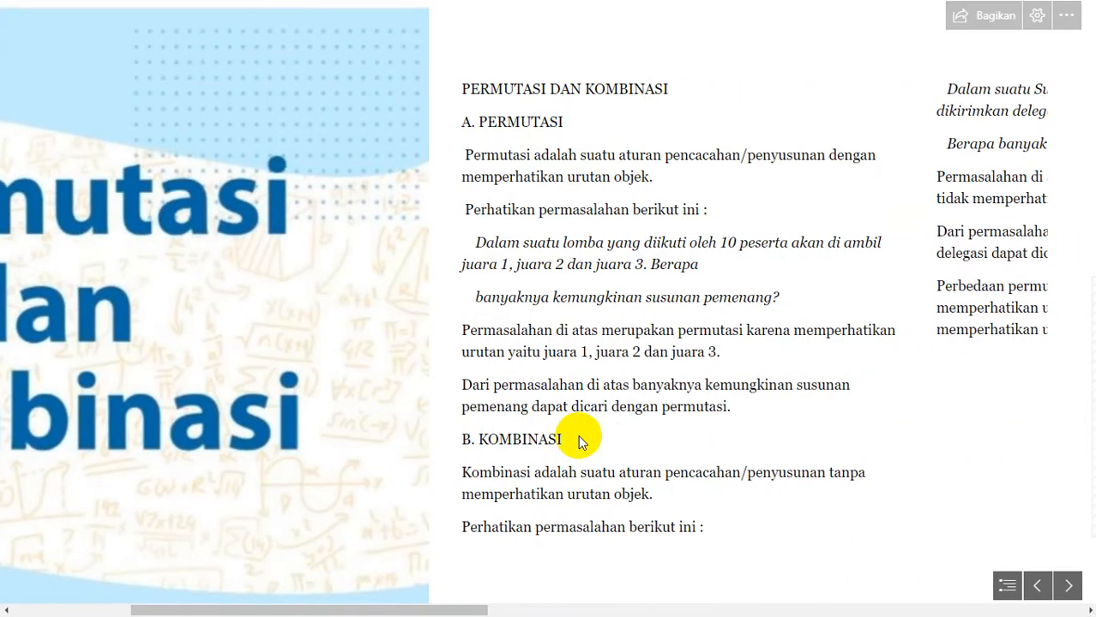
scroll(580, 442, down, 8)
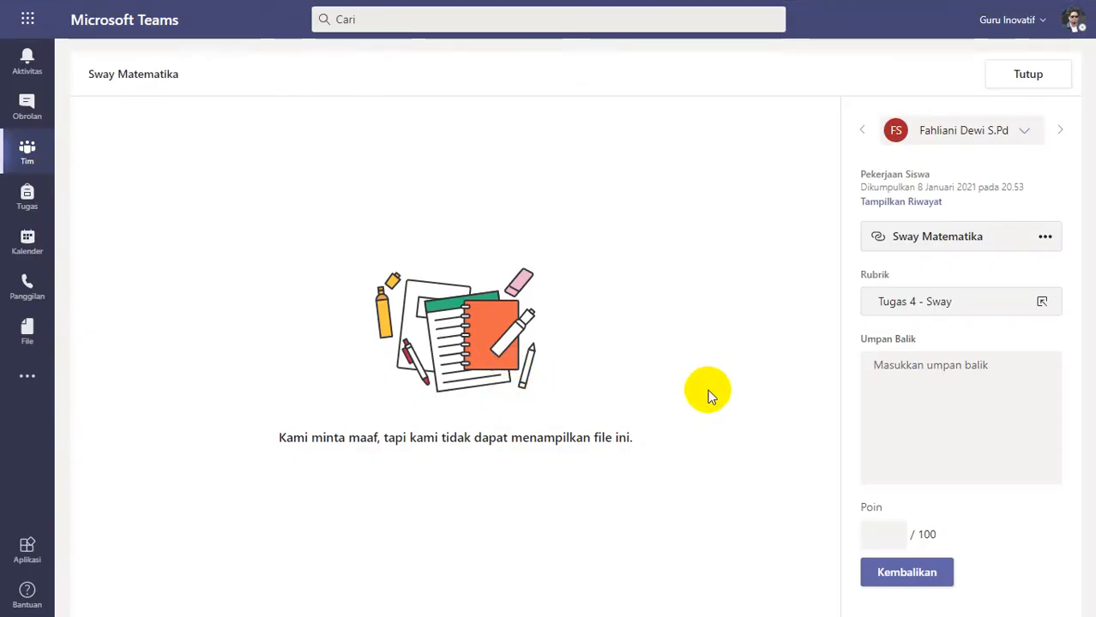
Rate the Sway Matematika submission as Bagus (3 poin) and return it with "Silakan diperbaiki, lihat video feedback nya untuk melihat kekurangannya apa".
click(929, 312)
click(922, 347)
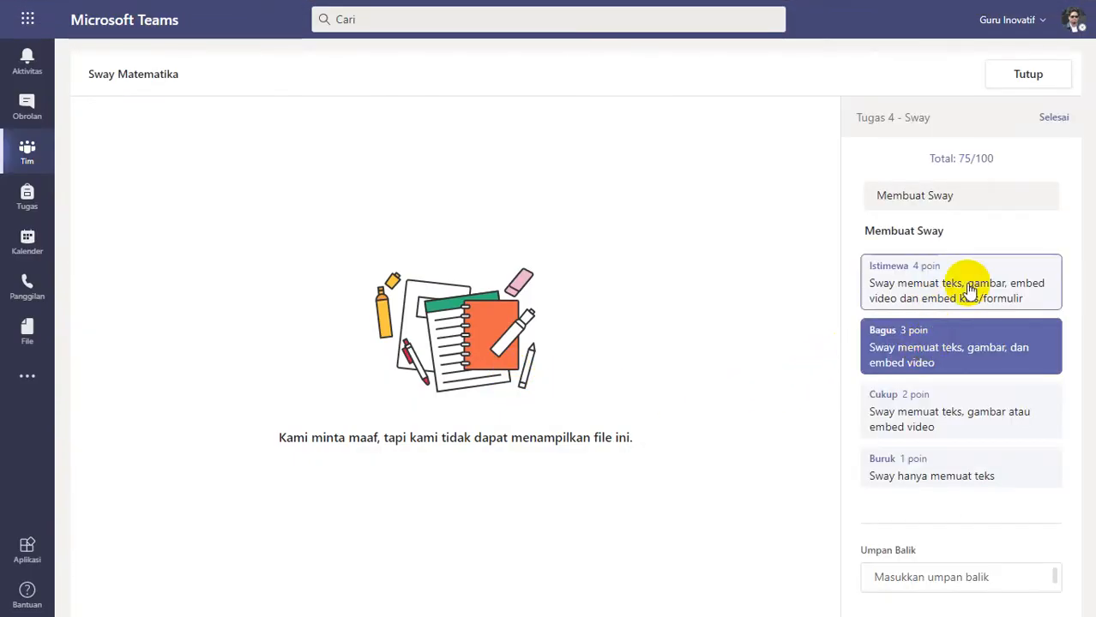
click(1058, 118)
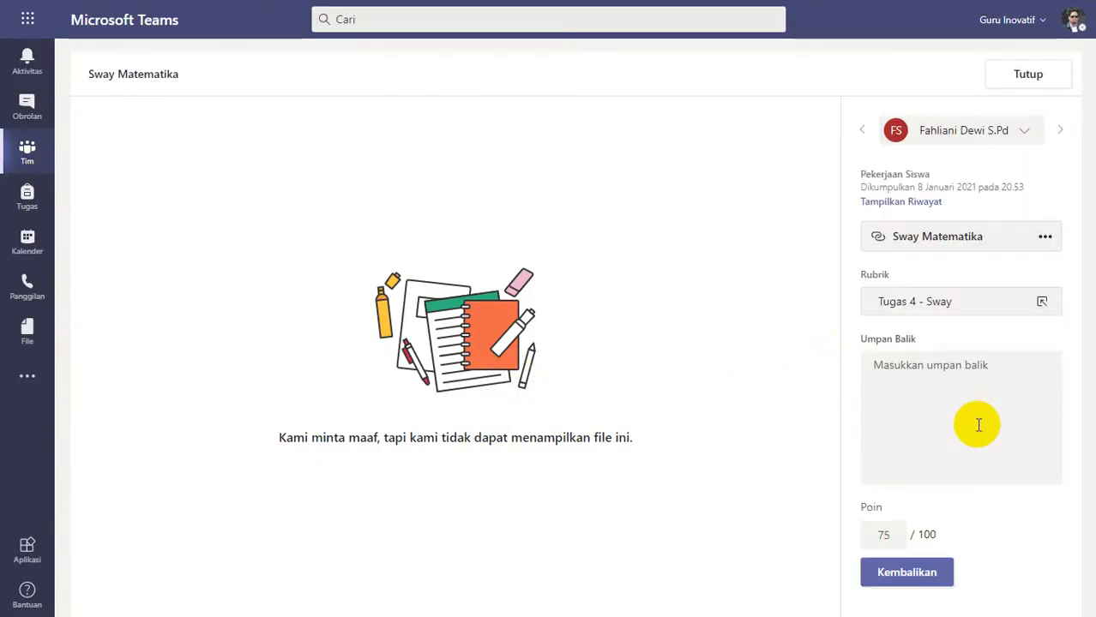
click(965, 381)
text(Silakan diperbaiki, lihat video feedback nya untuk melihat kekurangannya apa)
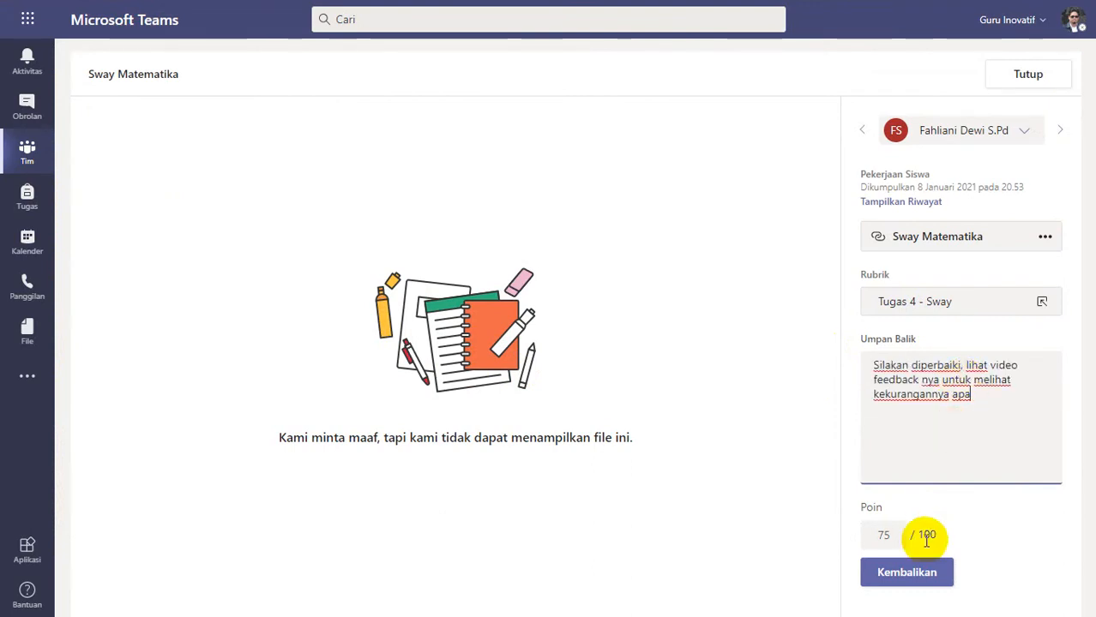
click(902, 576)
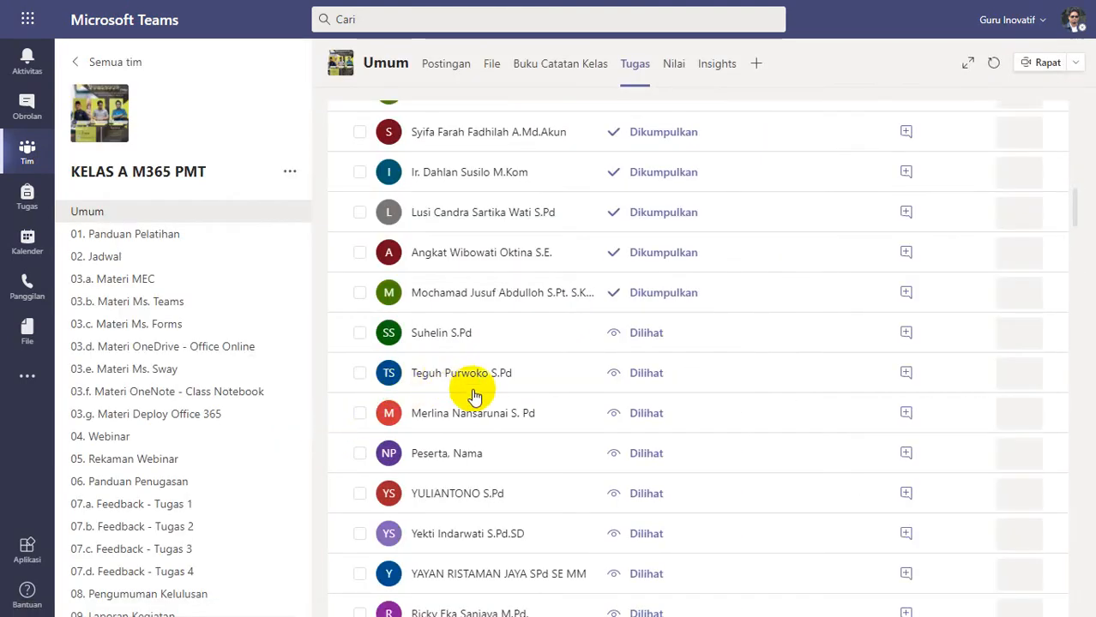
Open the last remaining Dikumpulkan submission and review its PEMBUATAN LOGO MENGGUNAKAN CORELDRAW Sway, checking the text, video and logo image.
scroll(491, 412, up, 2)
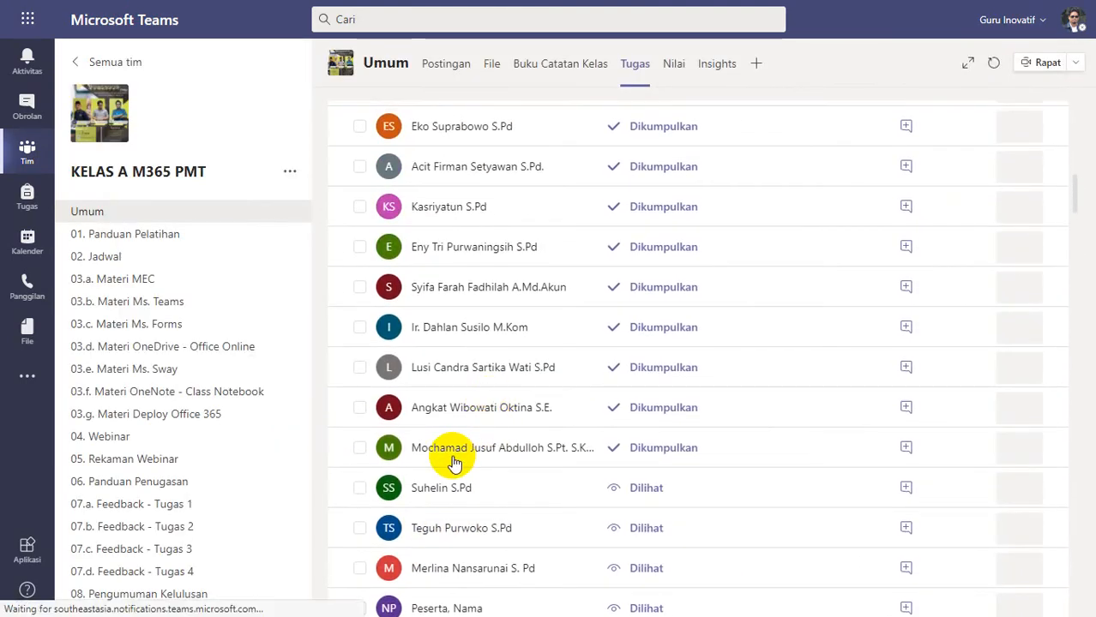
click(609, 300)
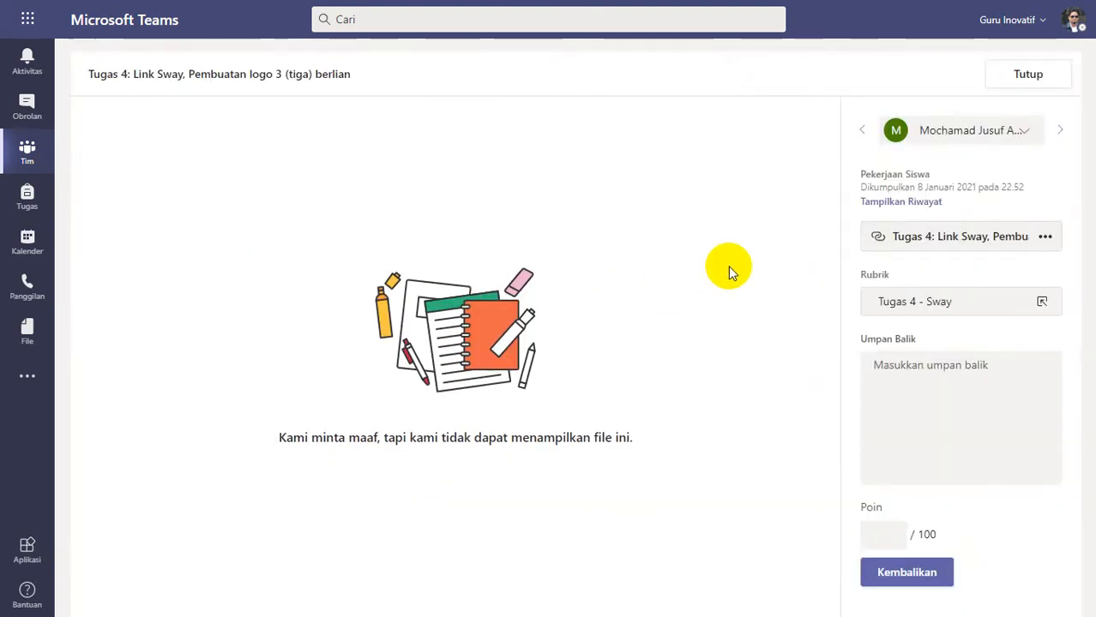
click(944, 240)
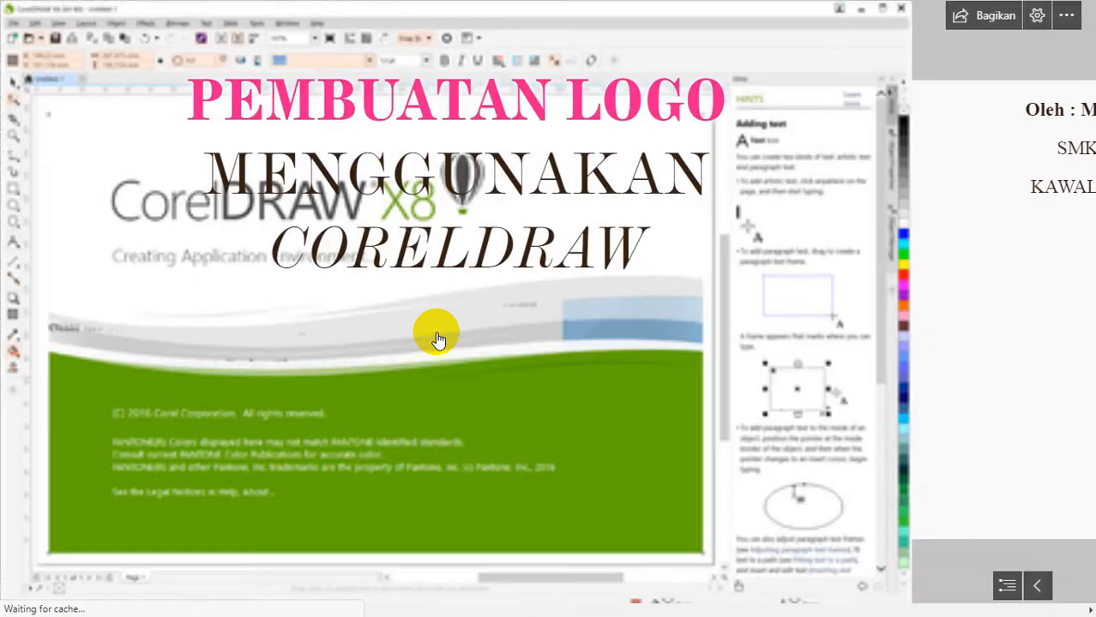
scroll(437, 339, down, 5)
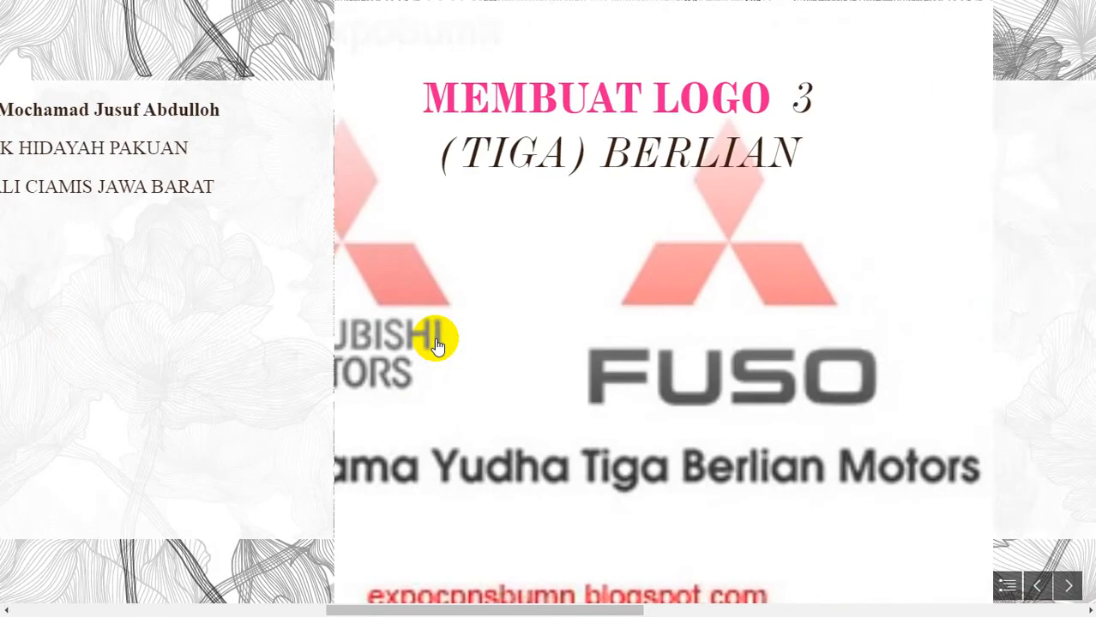
scroll(434, 338, down, 3)
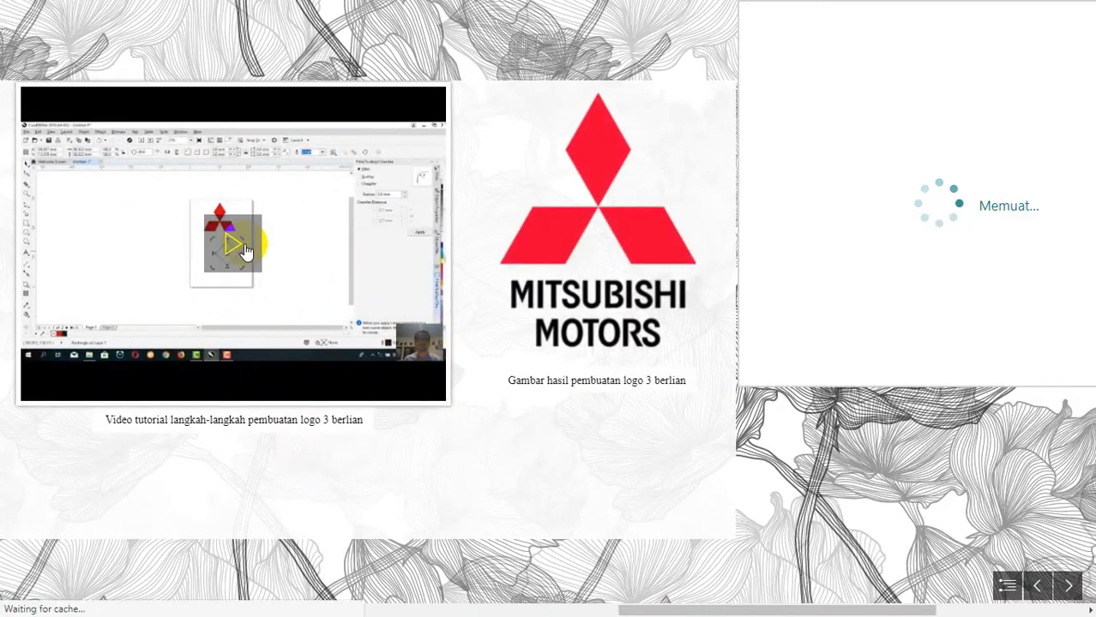
scroll(510, 293, down, 3)
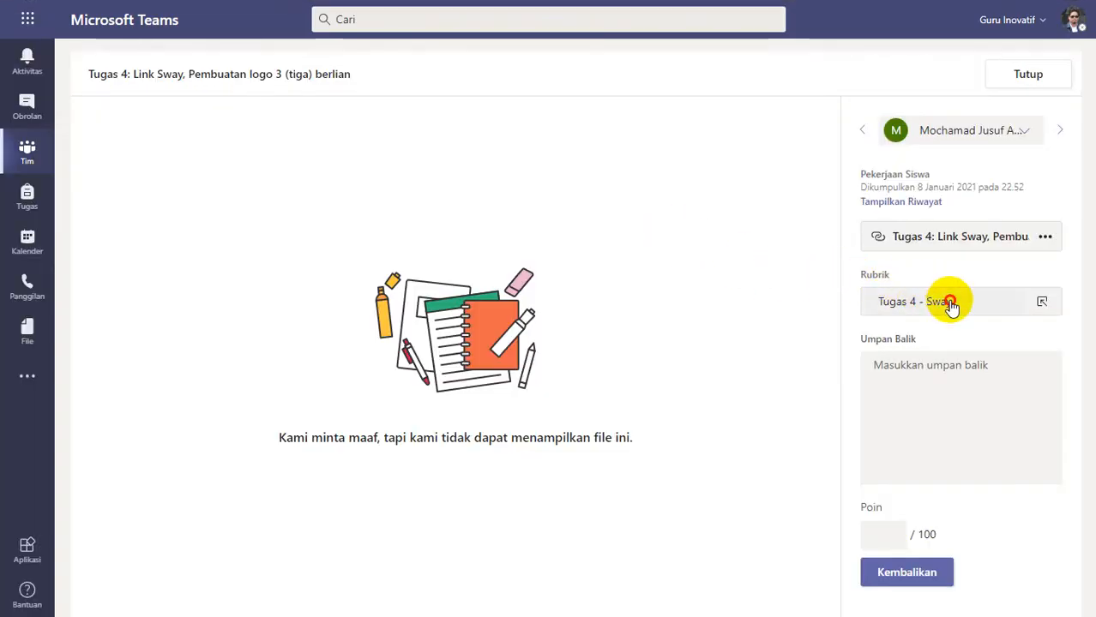
Rate the CorelDRAW logo submission as Bagus (3 poin), return it with "Silakan diperbaiki, lihat video feedback nya untuk melihat kekurangannya apa", and close it.
click(949, 304)
click(968, 350)
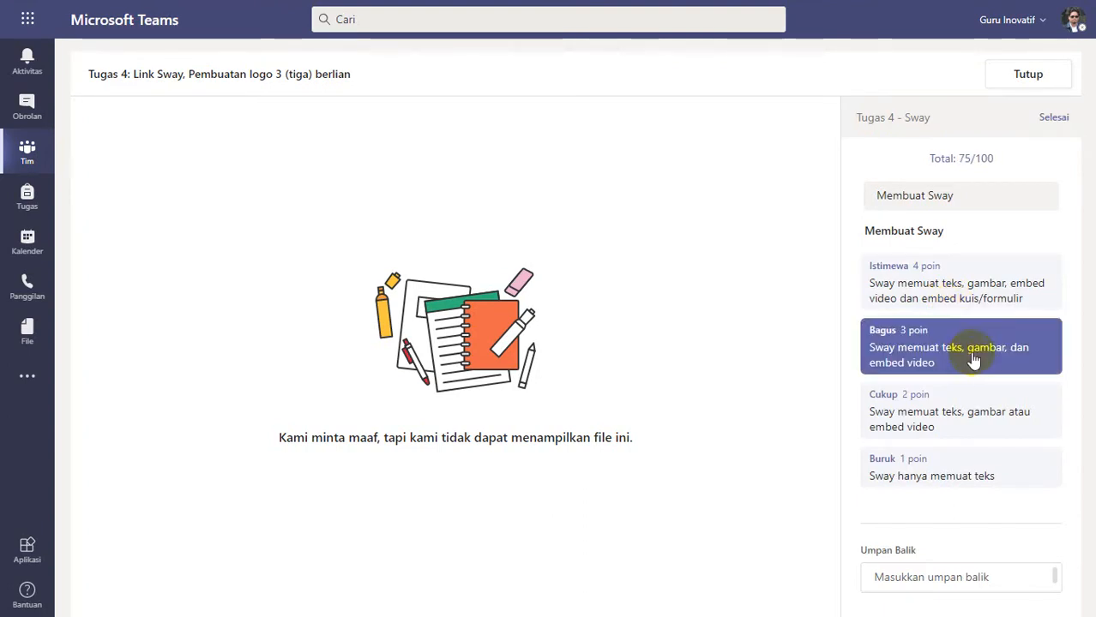
click(1049, 117)
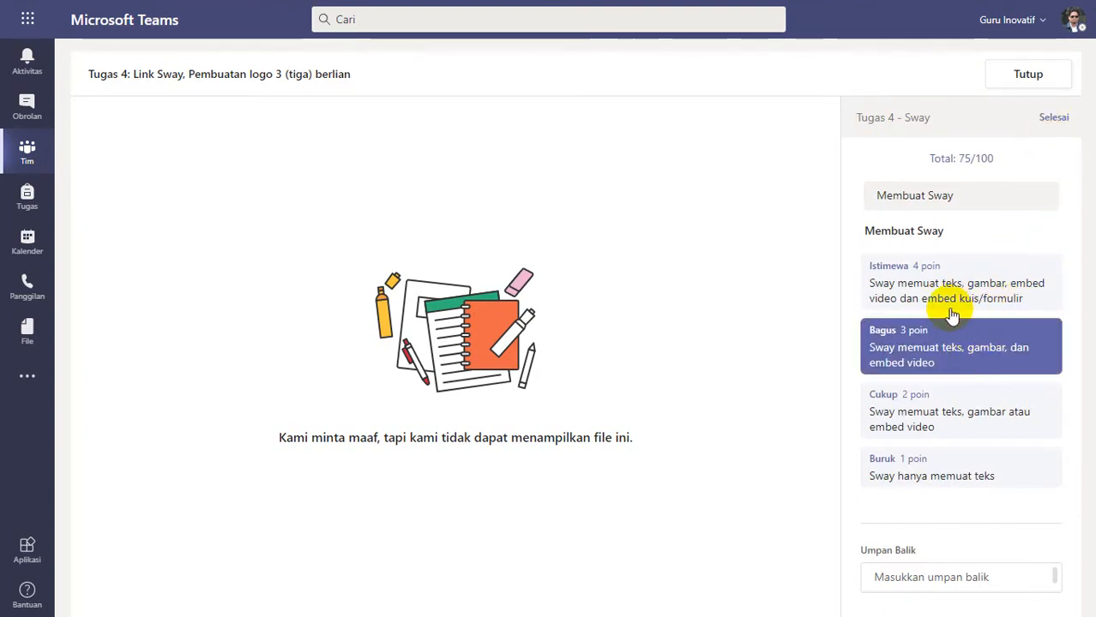
click(952, 394)
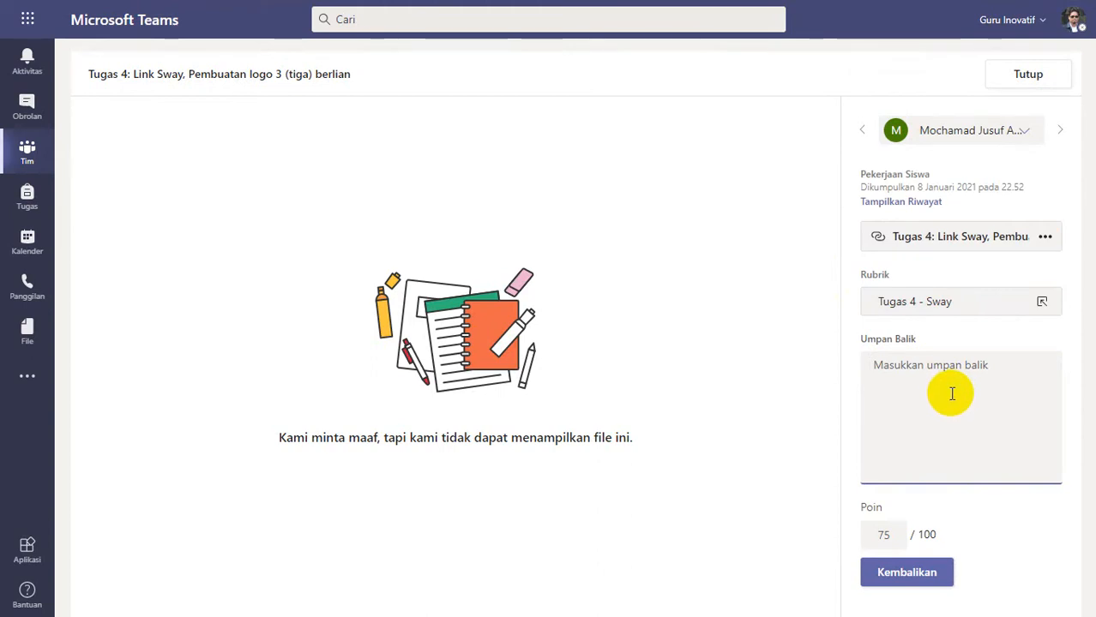
text(Silakan diperbaiki, lihat video feedback nya untuk melihat kekurangannya apa)
click(924, 571)
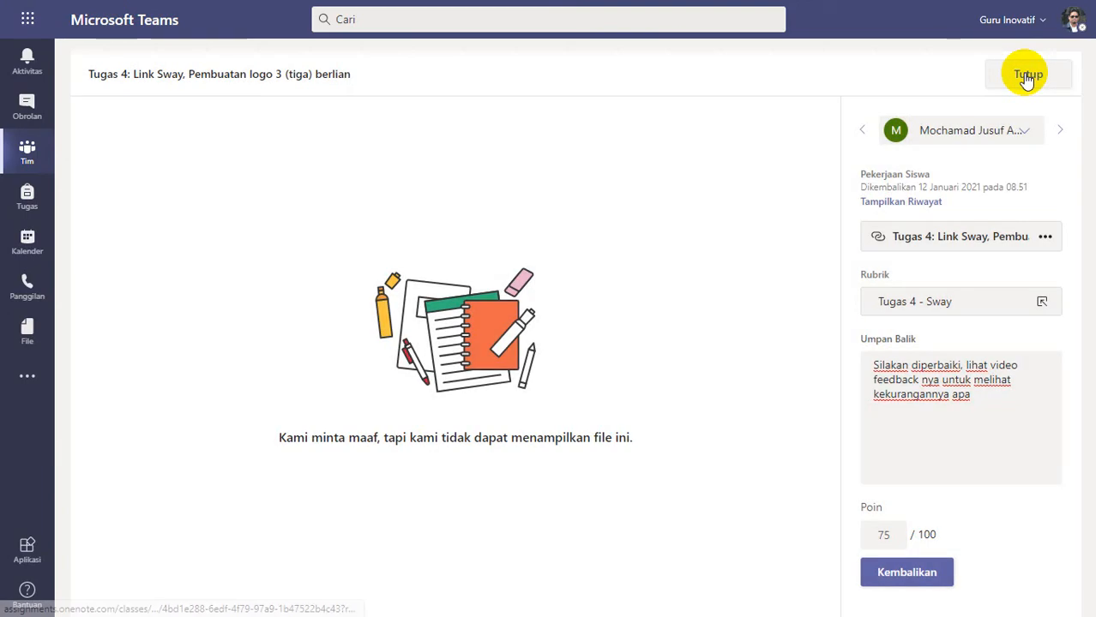
click(1027, 75)
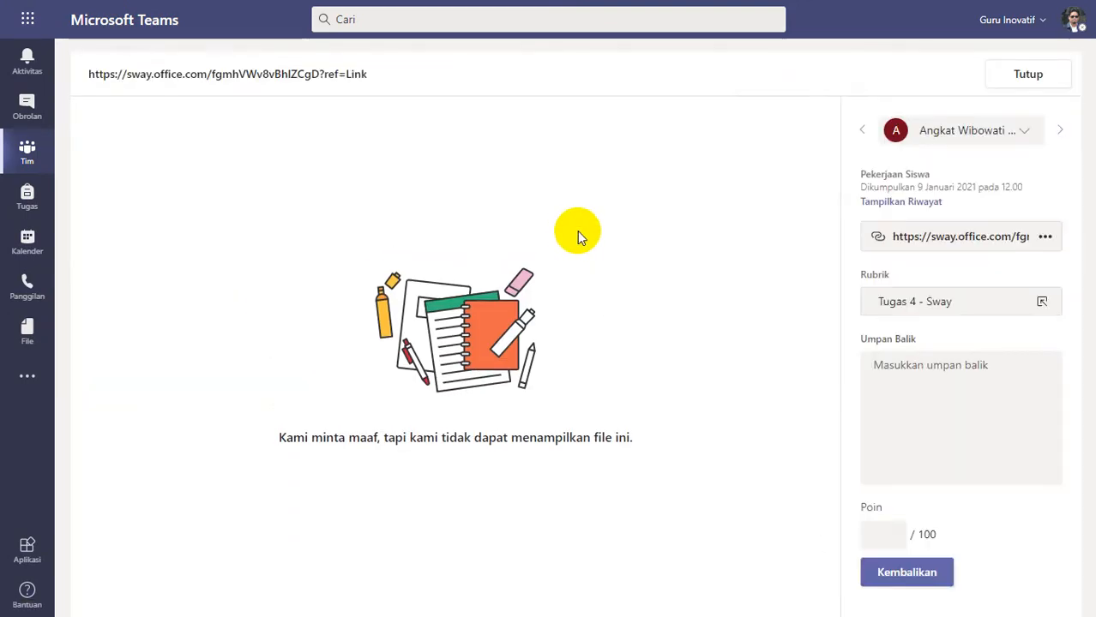
Review the submitted Sway on Benua Asia and the other continents, checking the text, images, embedded video and embedded ULANGAN HARIAN form.
click(875, 236)
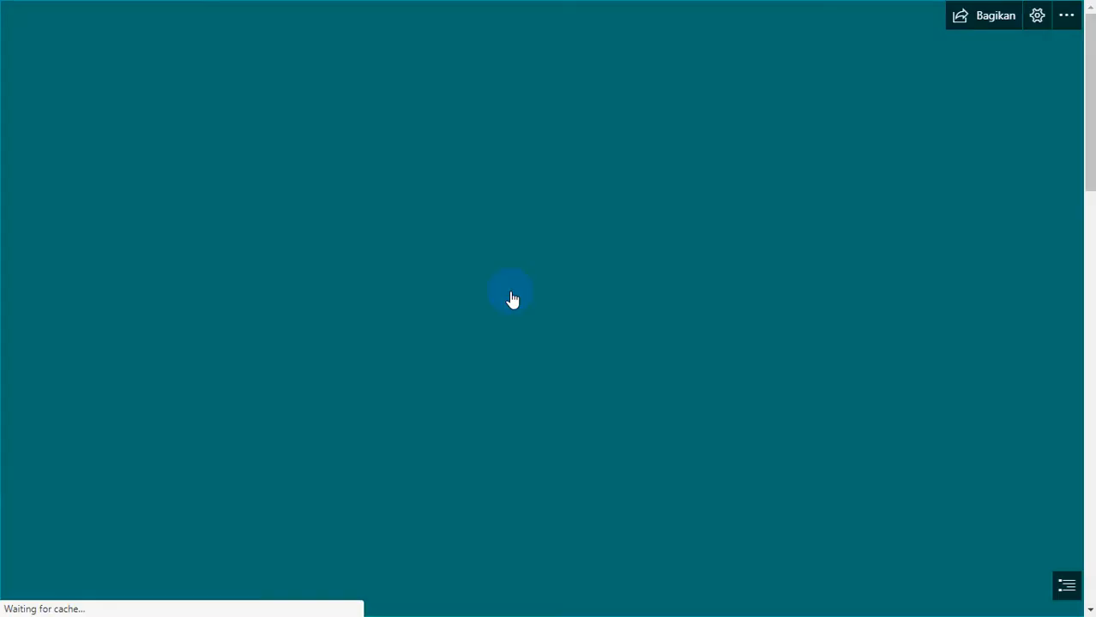
scroll(447, 334, down, 10)
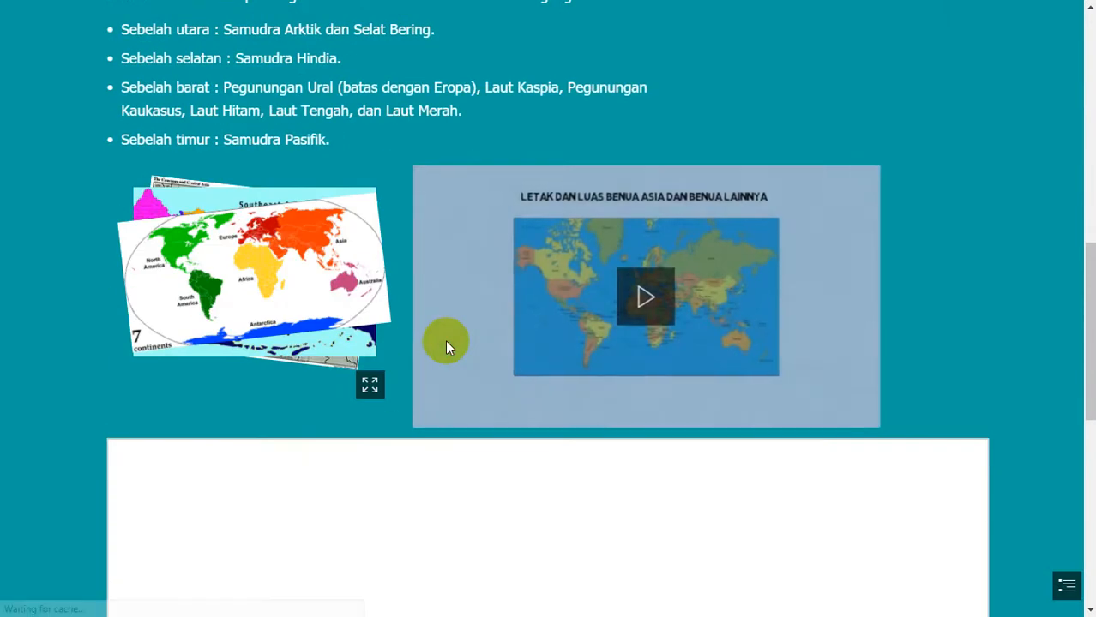
scroll(446, 342, down, 4)
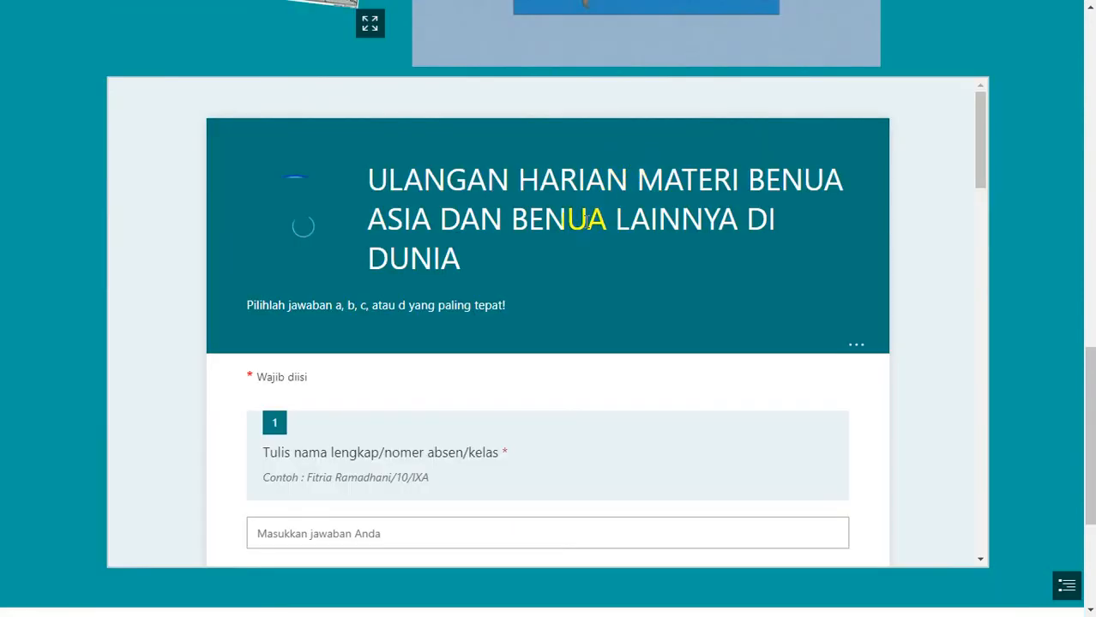
scroll(70, 126, up, 3)
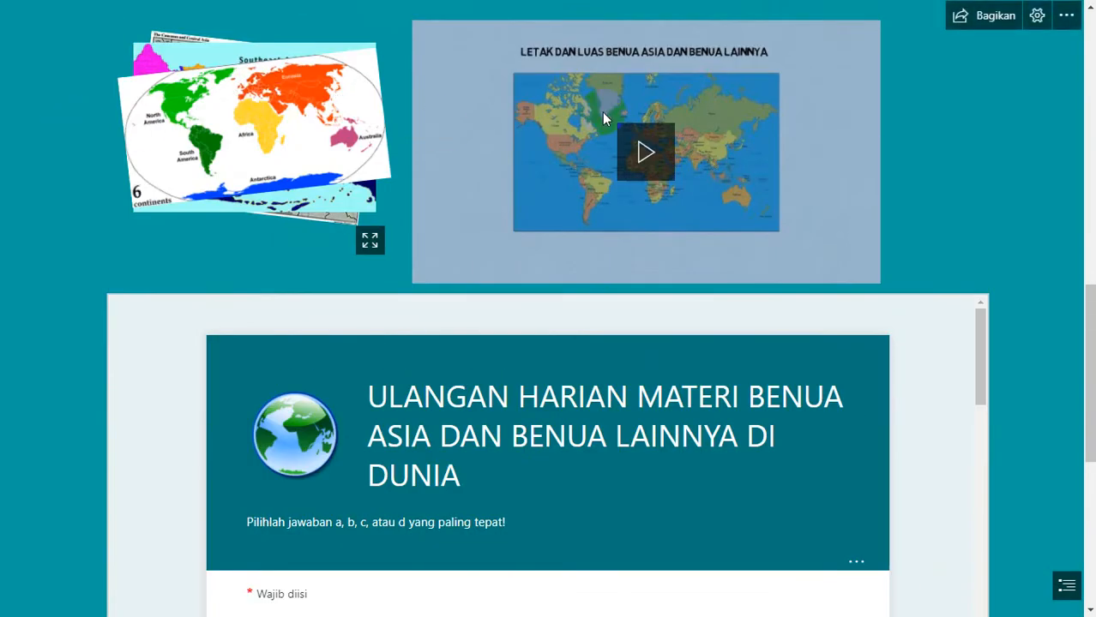
scroll(447, 463, down, 6)
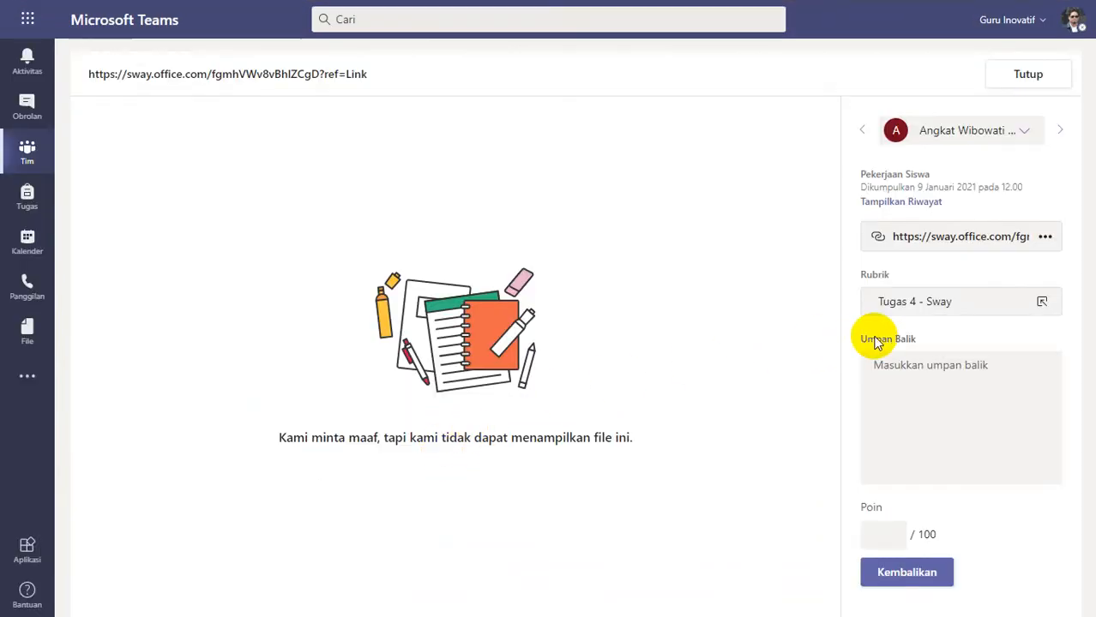
Rate the Benua Asia submission as Istimewa (4 poin), return it with the feedback "Good Job", and close it.
click(939, 287)
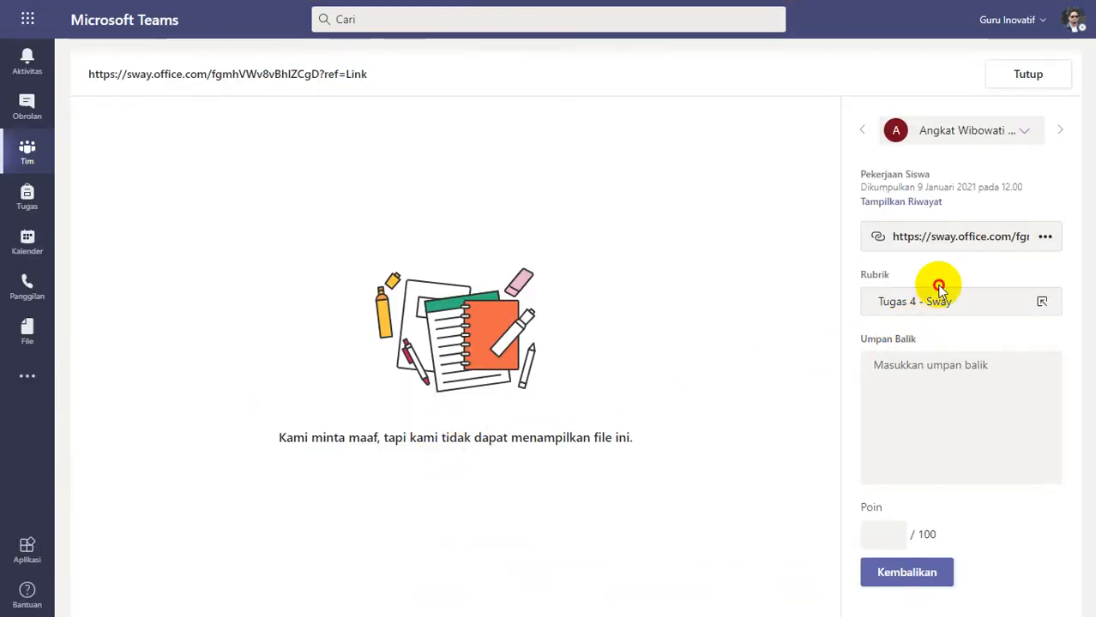
click(984, 276)
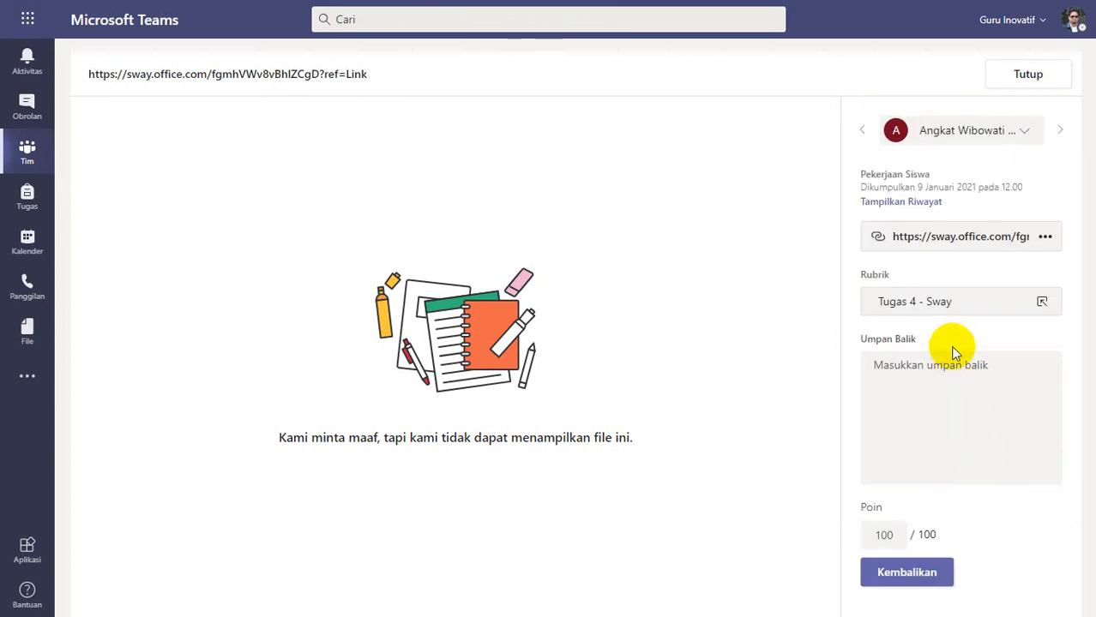
click(923, 406)
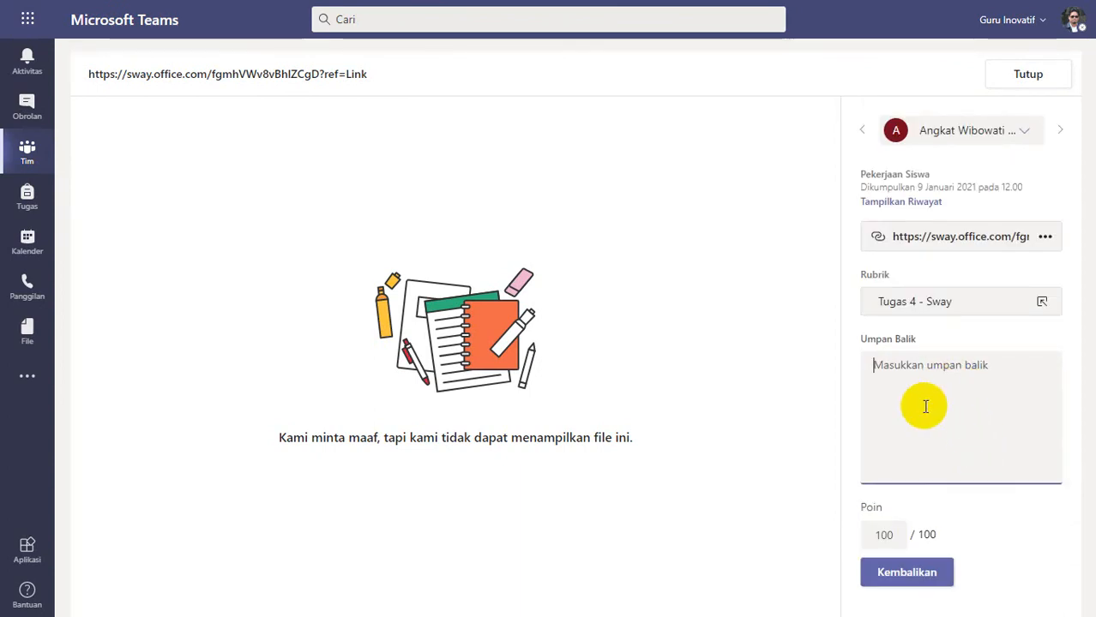
text(Good)
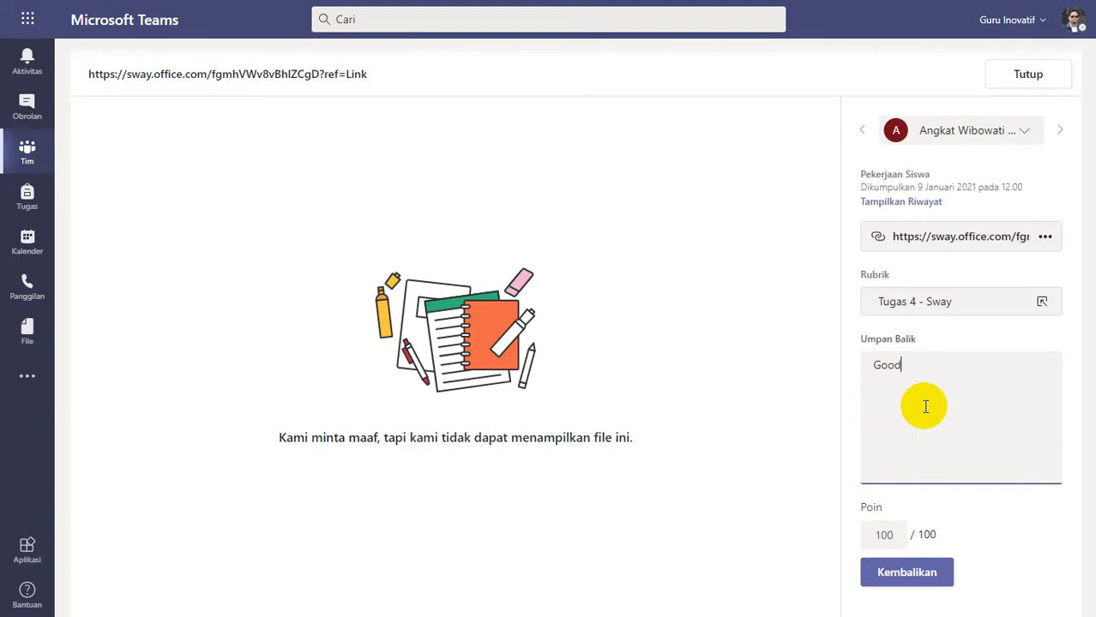
text( Job)
click(896, 572)
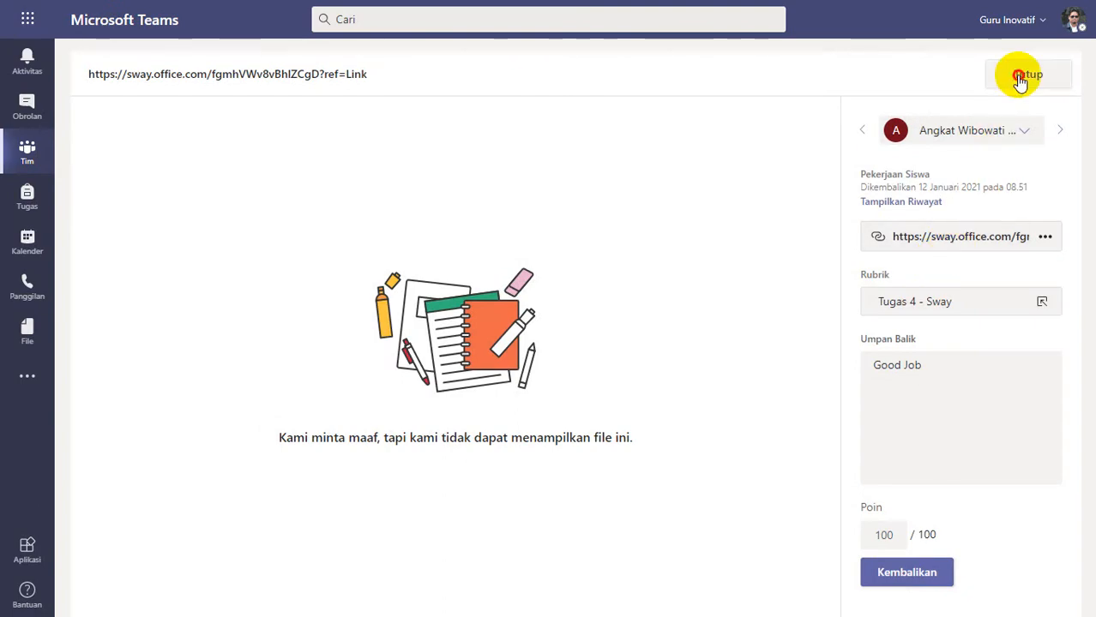
click(1021, 74)
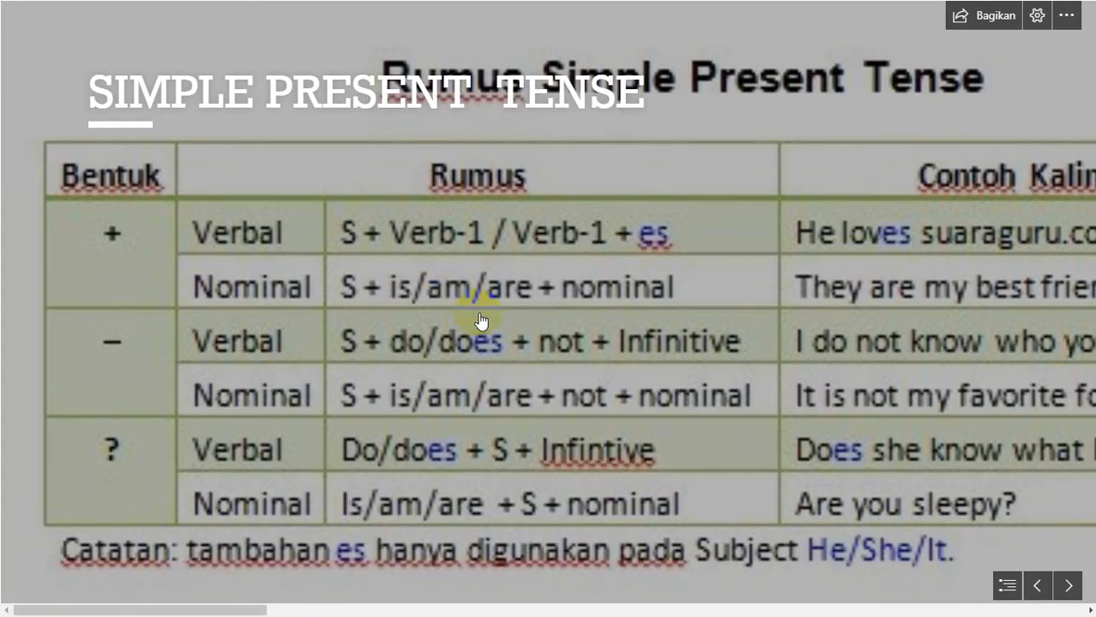
Review the submitted SIMPLE PRESENT TENSE Sway to the end, checking its text, images and embedded video.
scroll(480, 320, right, 10)
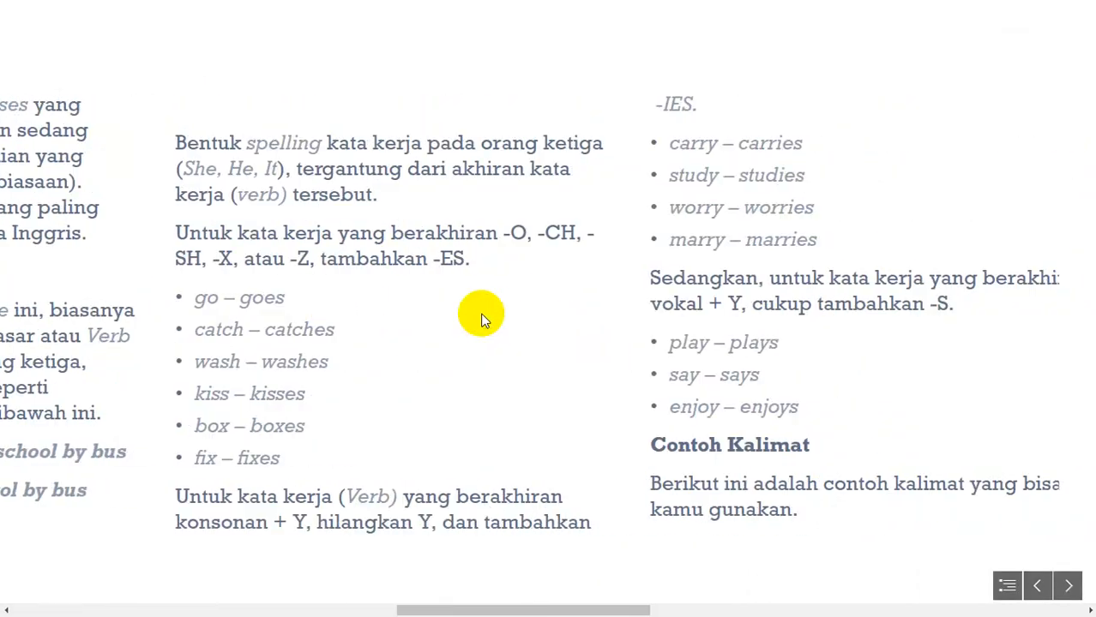
scroll(482, 312, right, 10)
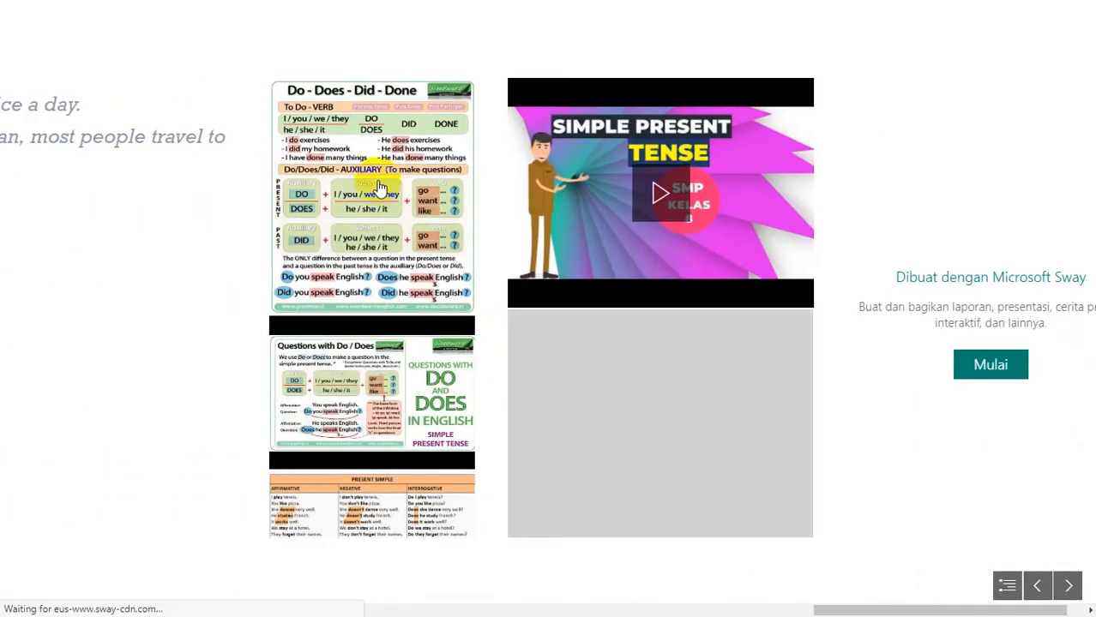
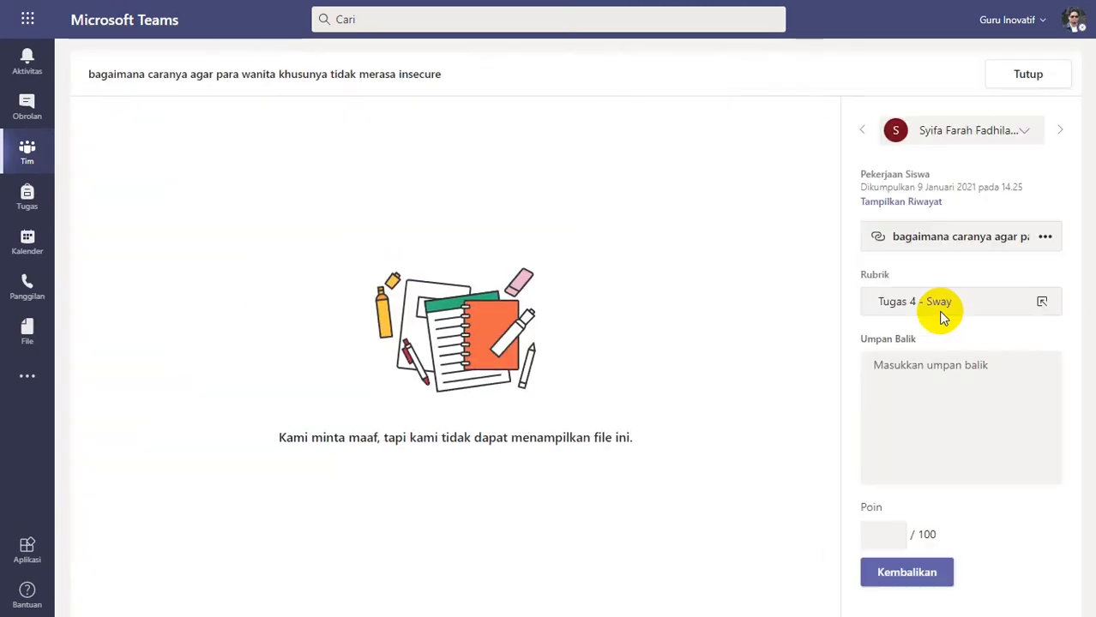
Open the submitted BERPENAMPILAN MENARIK ? INTERNALIZED MISOGYNY Sway and review its images, text and remaining content.
click(881, 237)
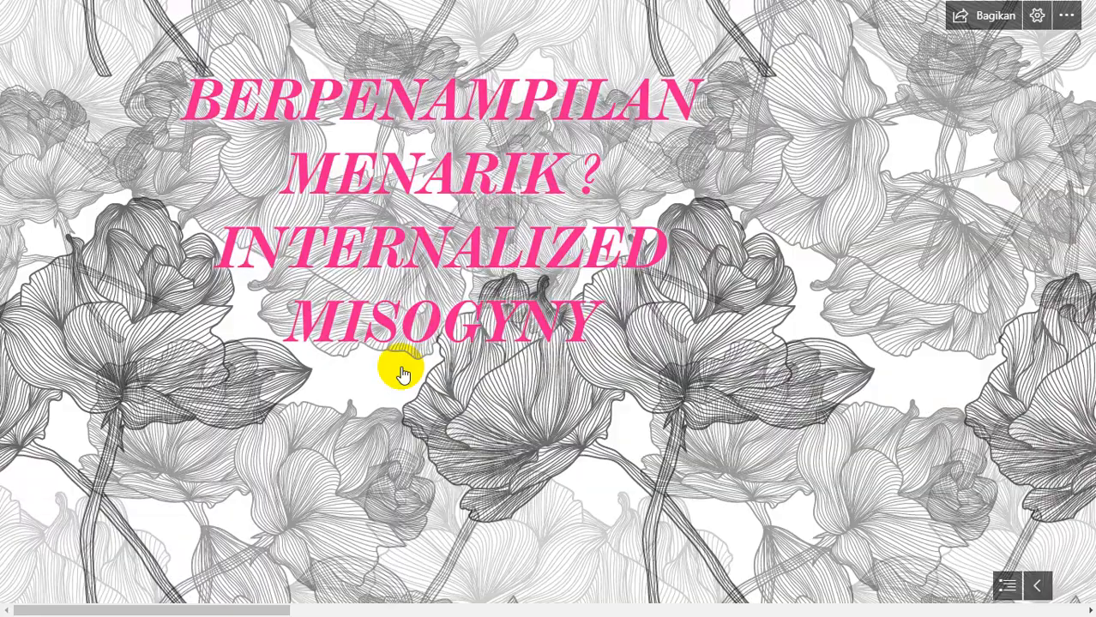
scroll(624, 384, down, 5)
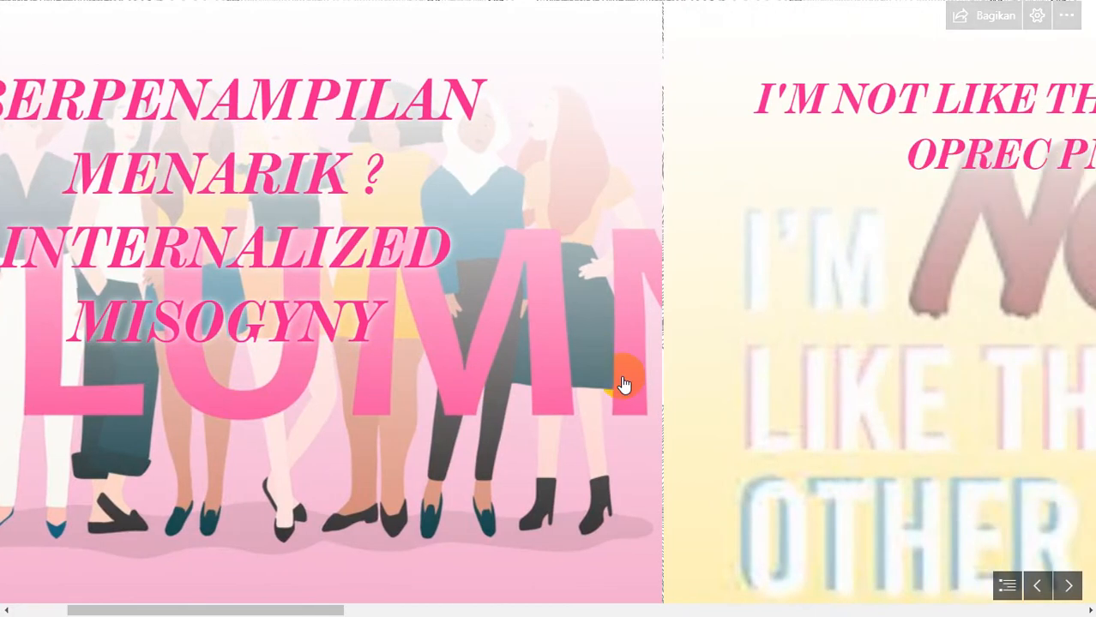
scroll(623, 383, down, 10)
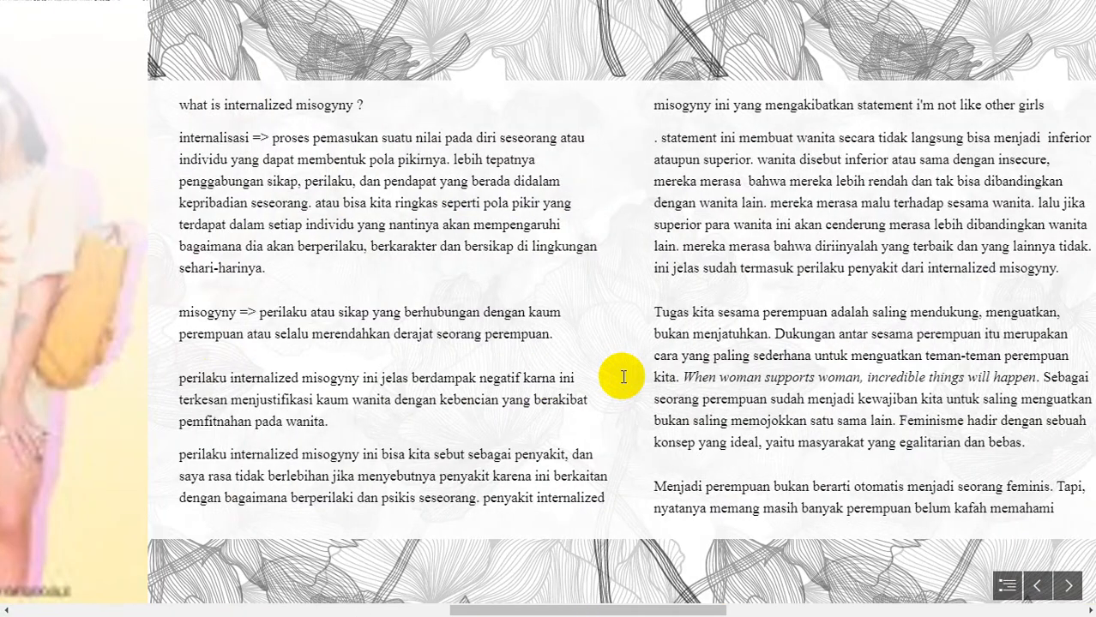
scroll(623, 383, down, 3)
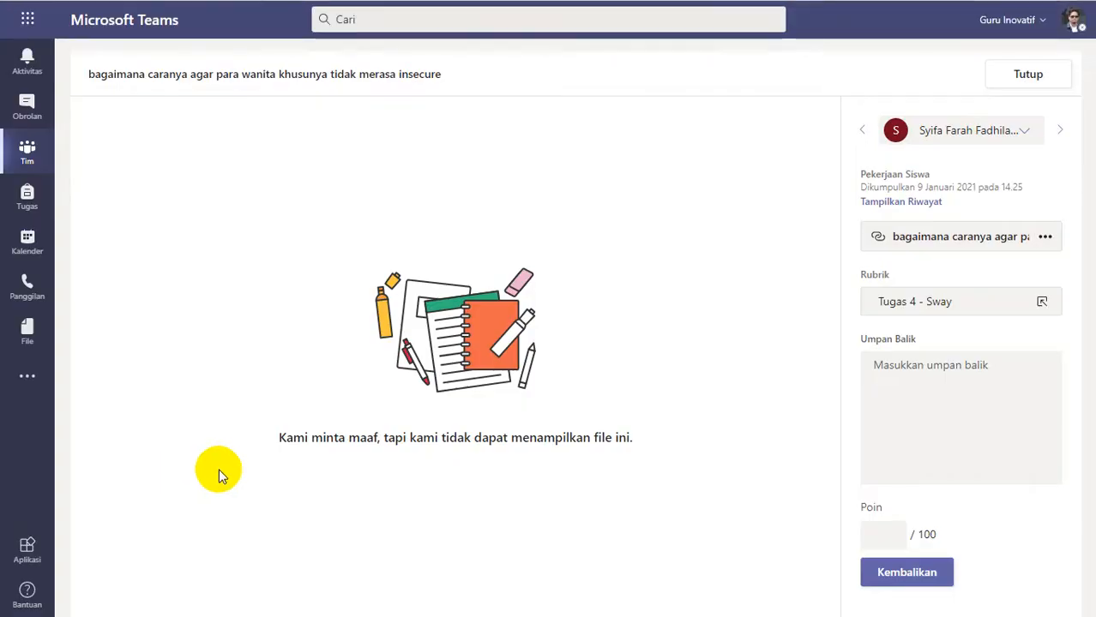
Rate the INTERNALIZED MISOGYNY submission as Istimewa (4 poin), return it with the feedback "Good Job", and close it.
click(861, 300)
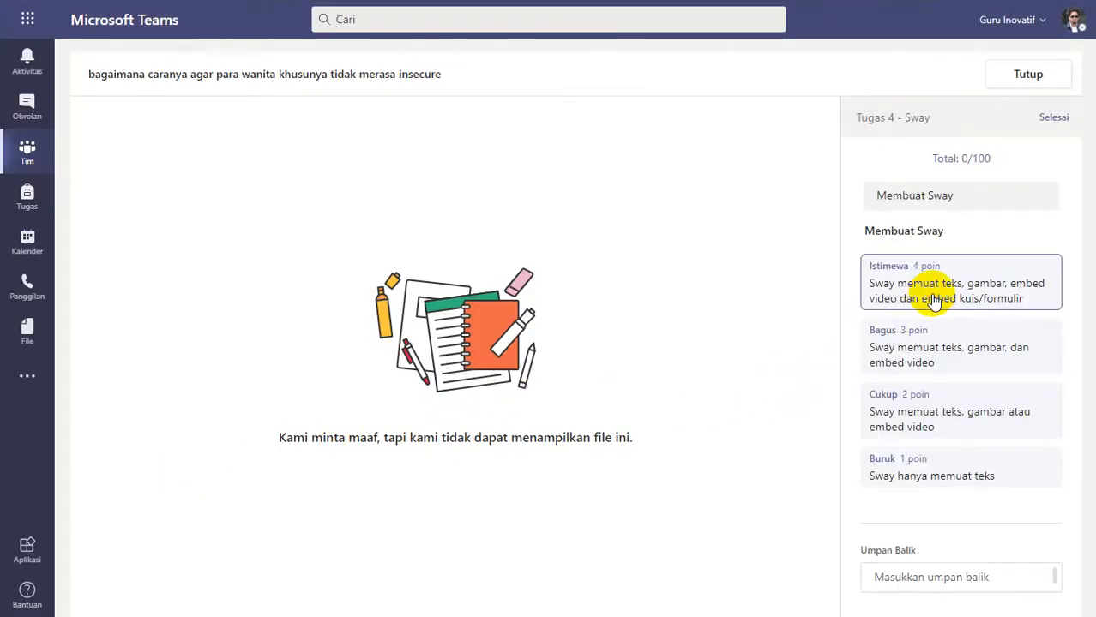
click(934, 300)
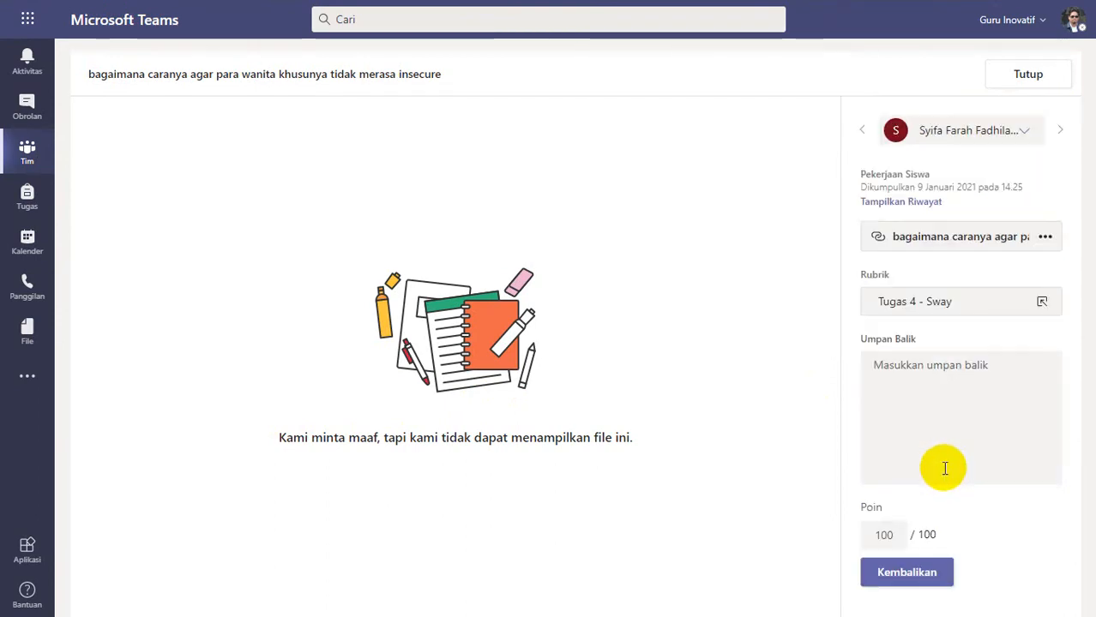
click(941, 403)
text(Good Job)
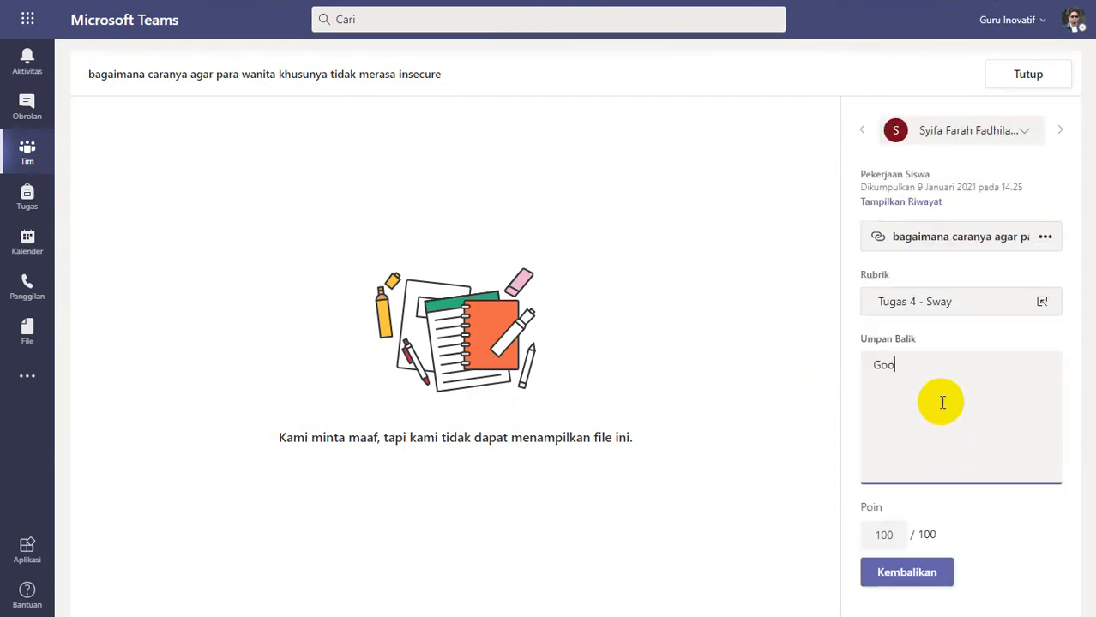
click(872, 579)
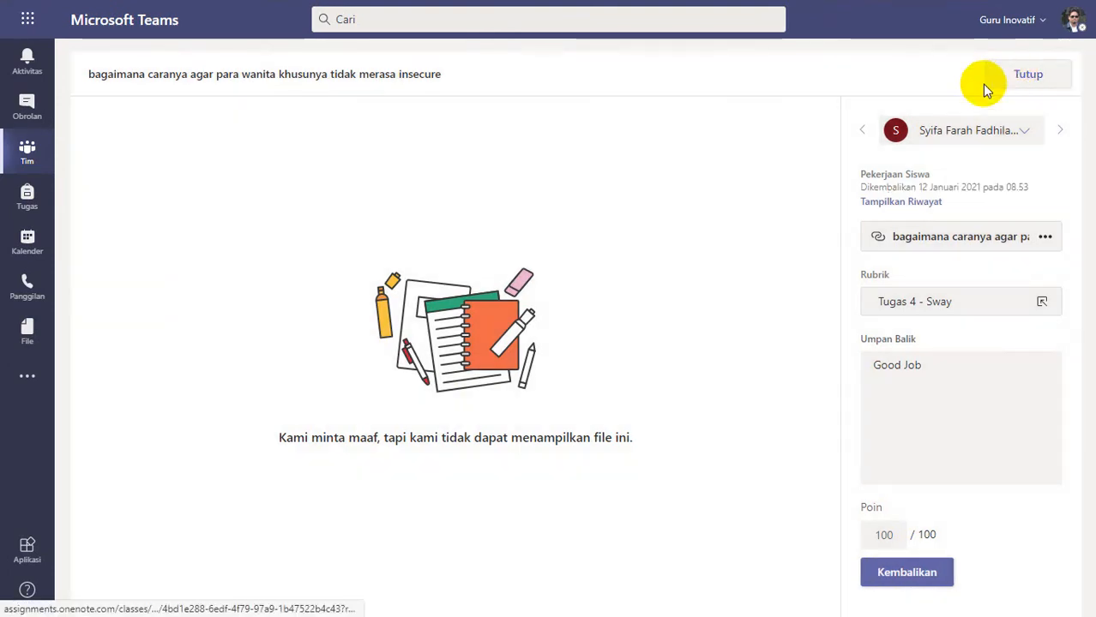
click(982, 80)
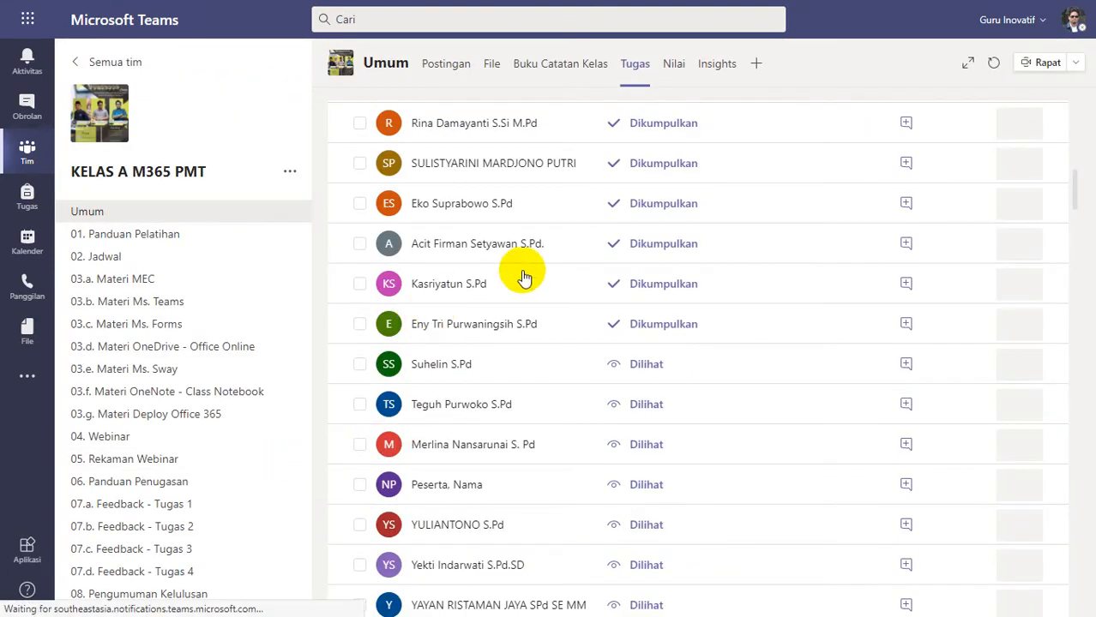
Open the ADAT JAWA MANTU Sway from the last submission marked Dikumpulkan and review its text, images, video and embedded quiz.
click(532, 323)
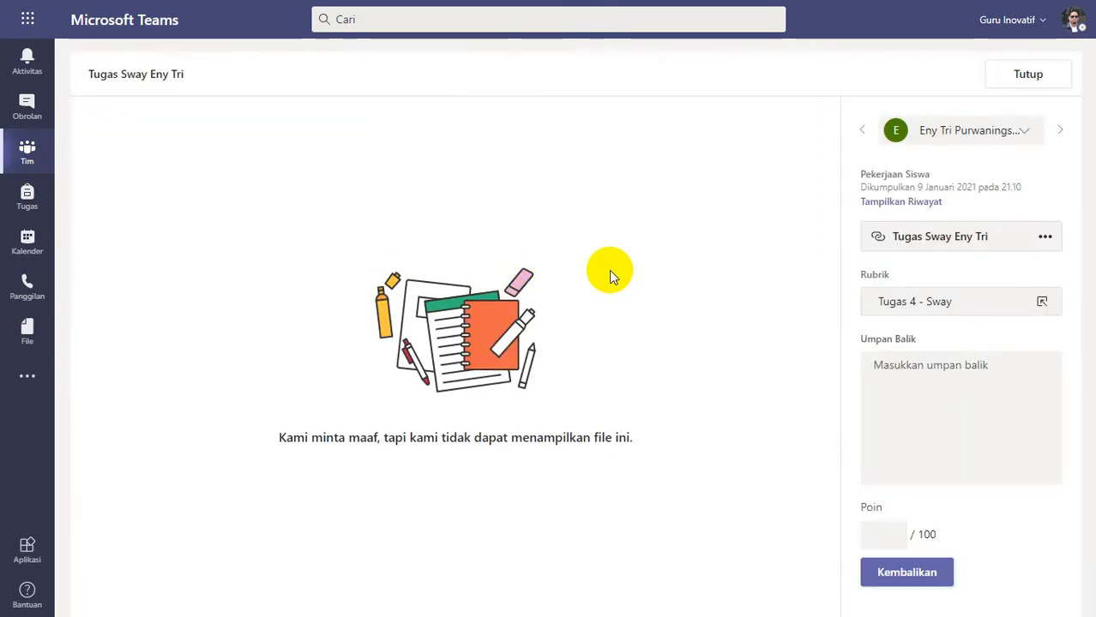
click(880, 243)
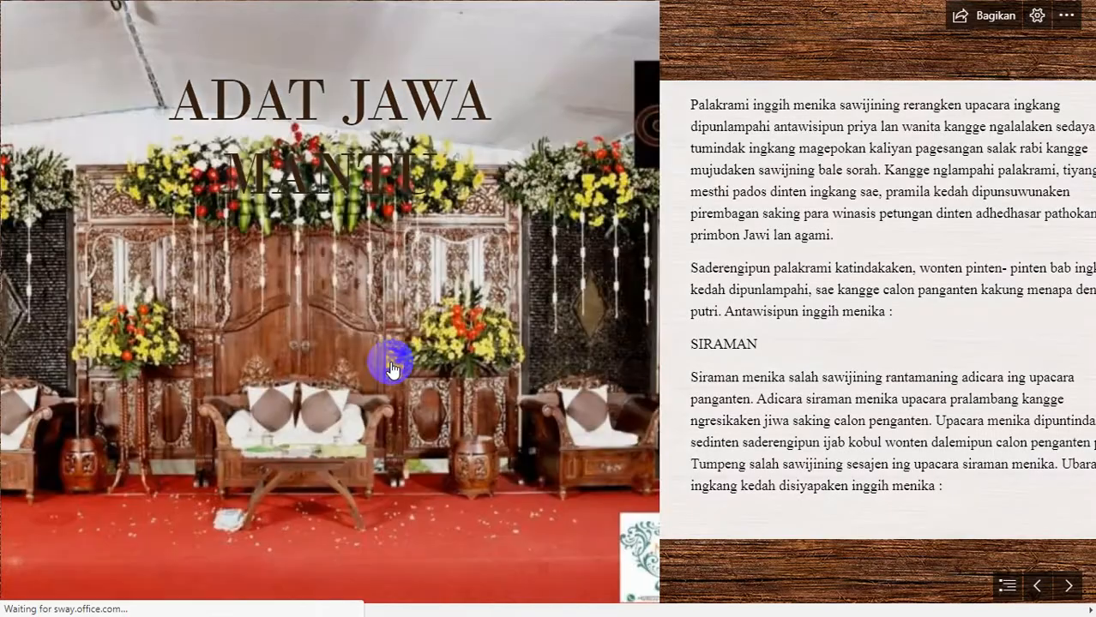
scroll(708, 288, down, 10)
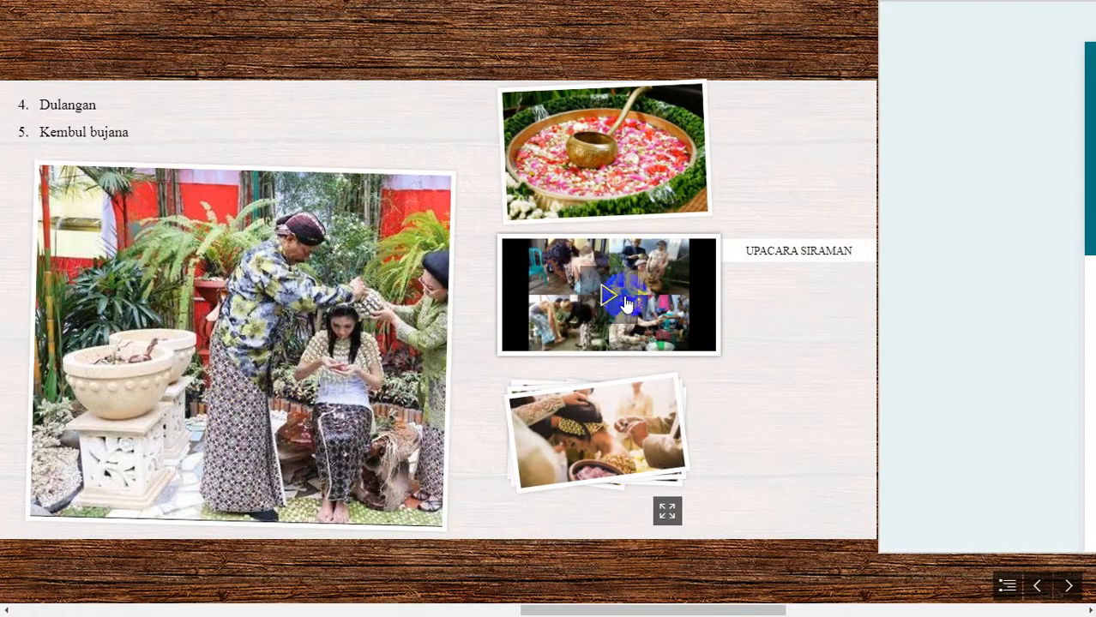
scroll(718, 290, down, 3)
scroll(718, 290, down, 5)
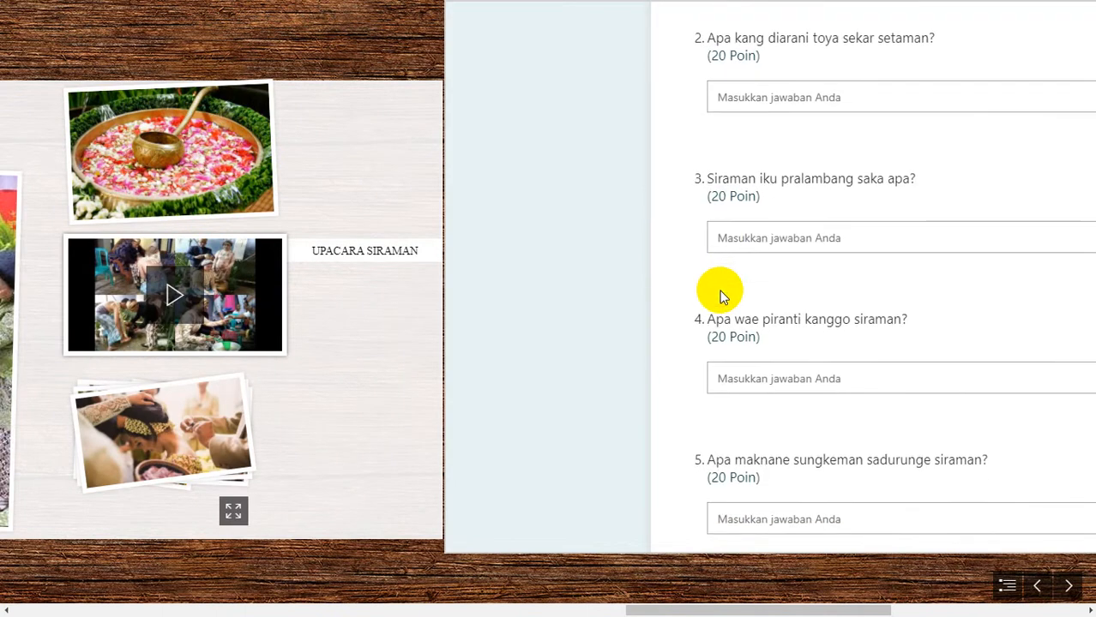
scroll(1016, 283, down, 3)
scroll(1015, 285, up, 8)
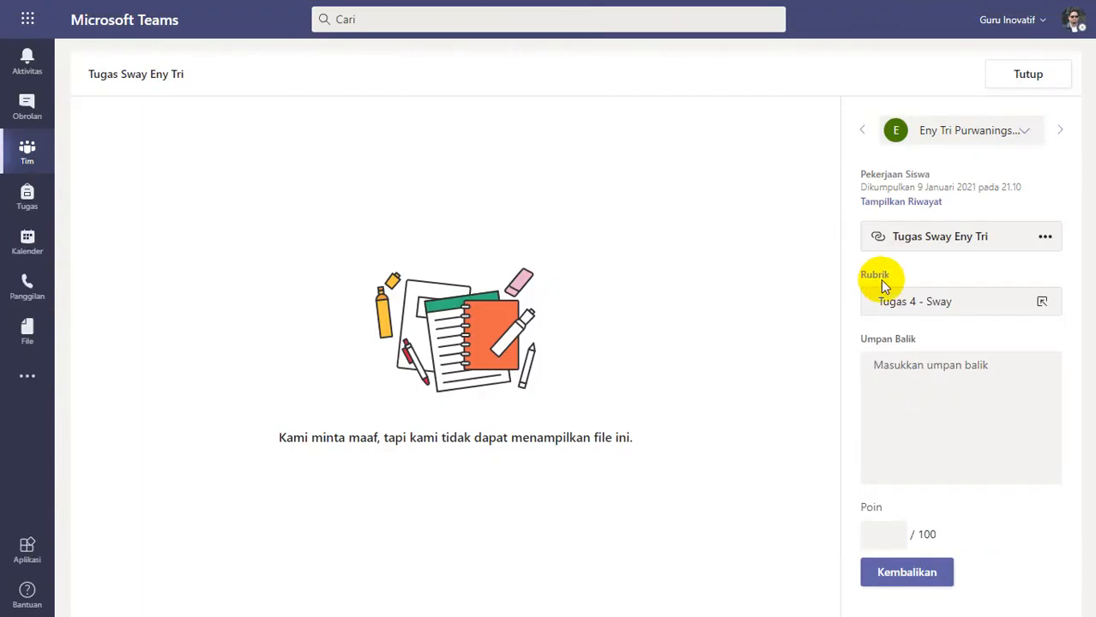
Rate the ADAT JAWA MANTU submission as Istimewa (4 poin), return it with the feedback "Good Job", and close it.
click(911, 298)
click(941, 283)
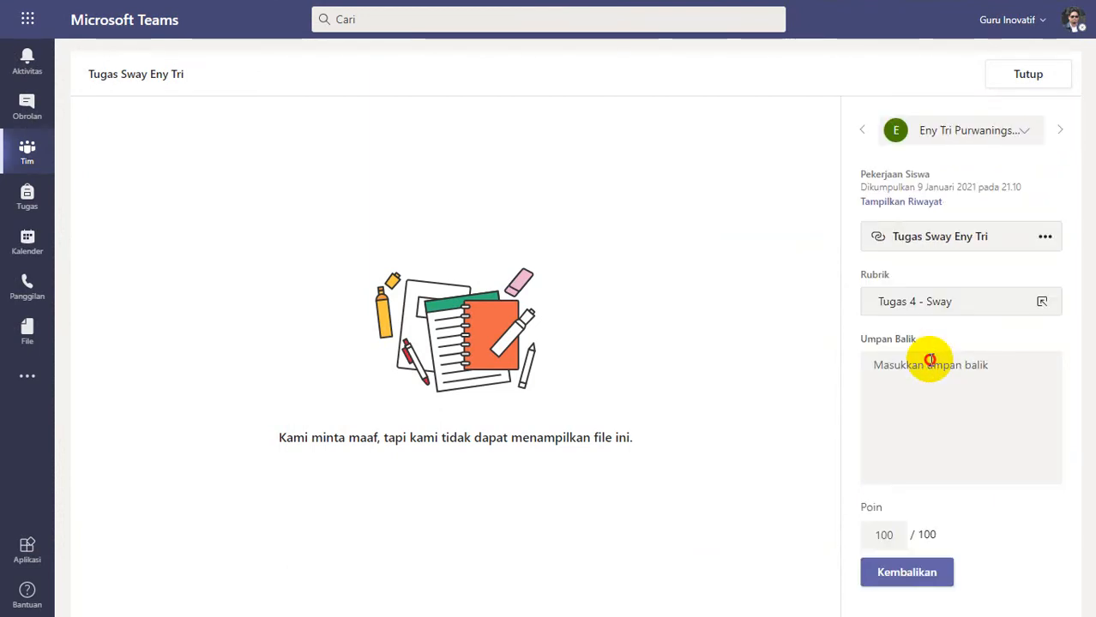
click(929, 359)
text(Good Job)
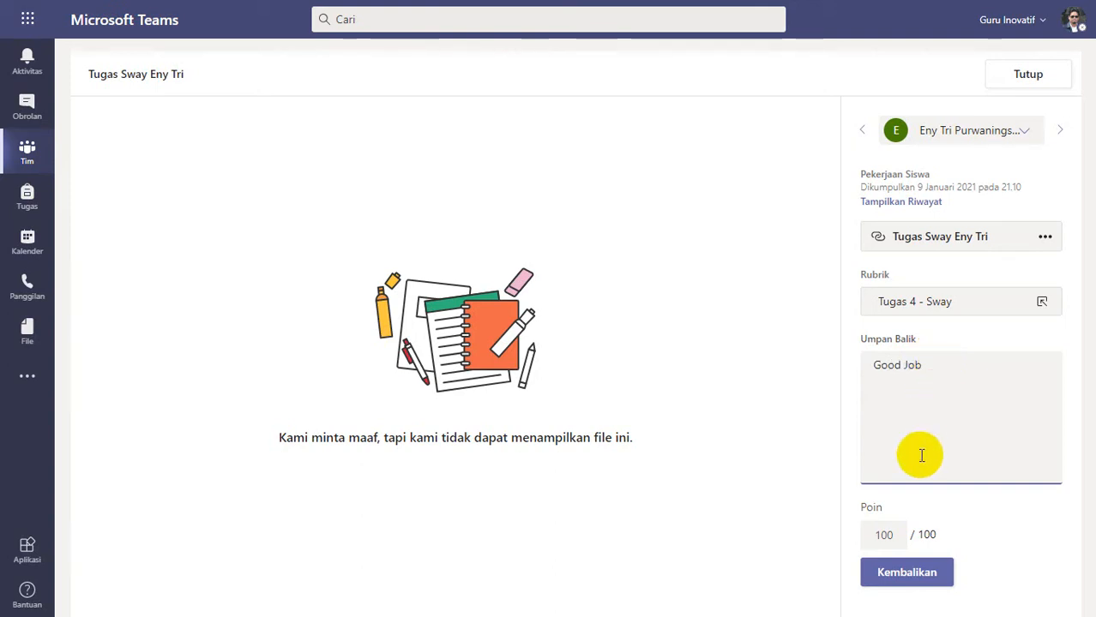
click(905, 572)
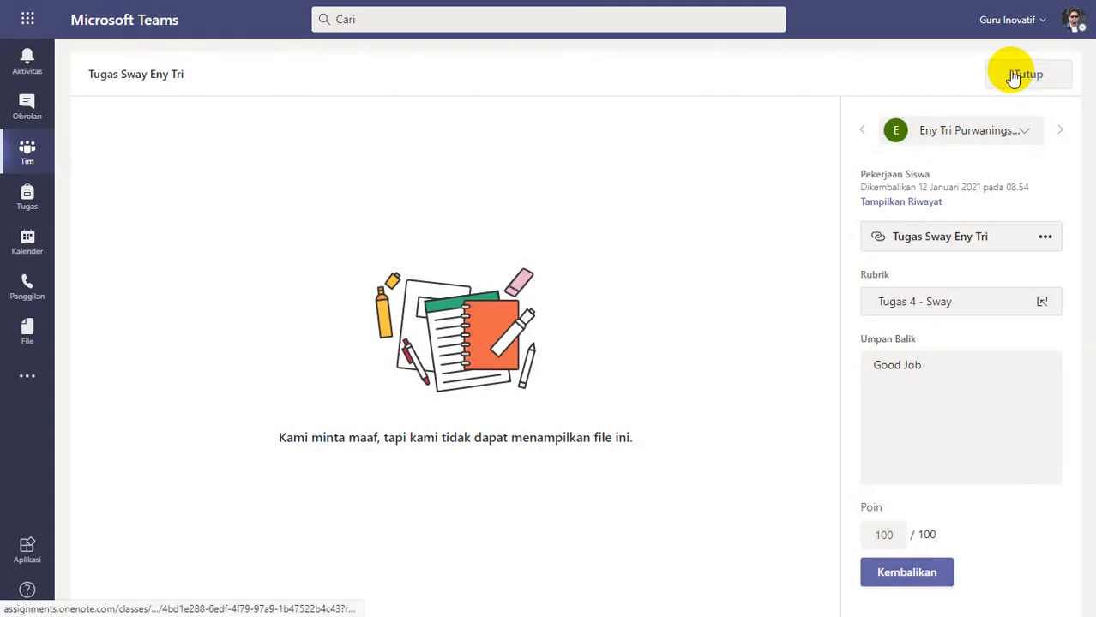
click(1013, 74)
Open the Sway from the last remaining Dikumpulkan submission and review its animal text, embedded QUIZ, video and images.
scroll(412, 383, up, 3)
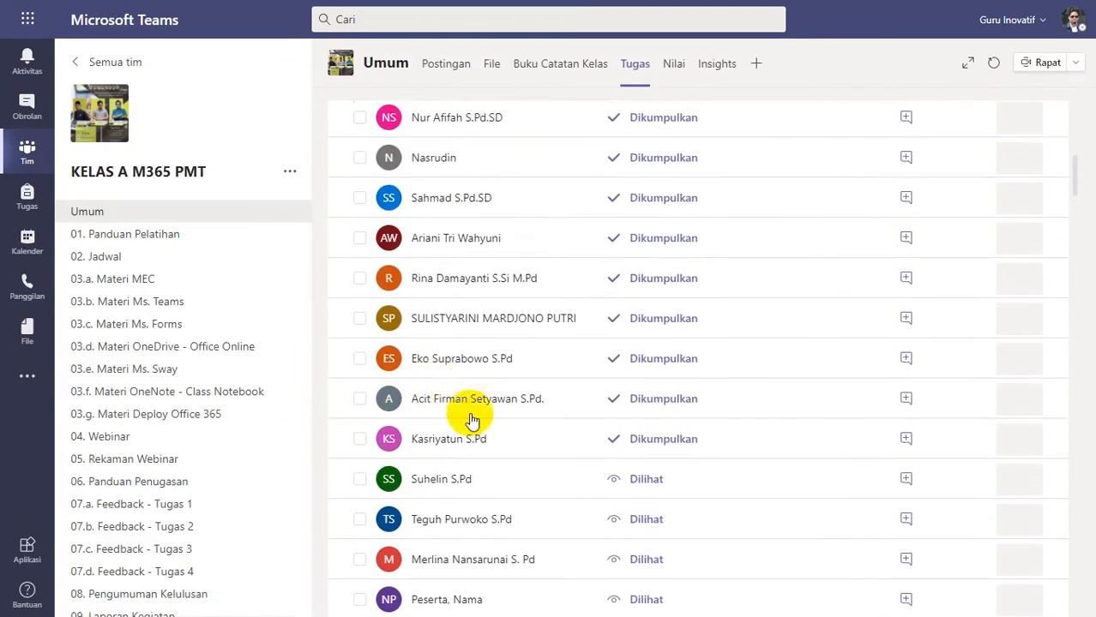
click(551, 288)
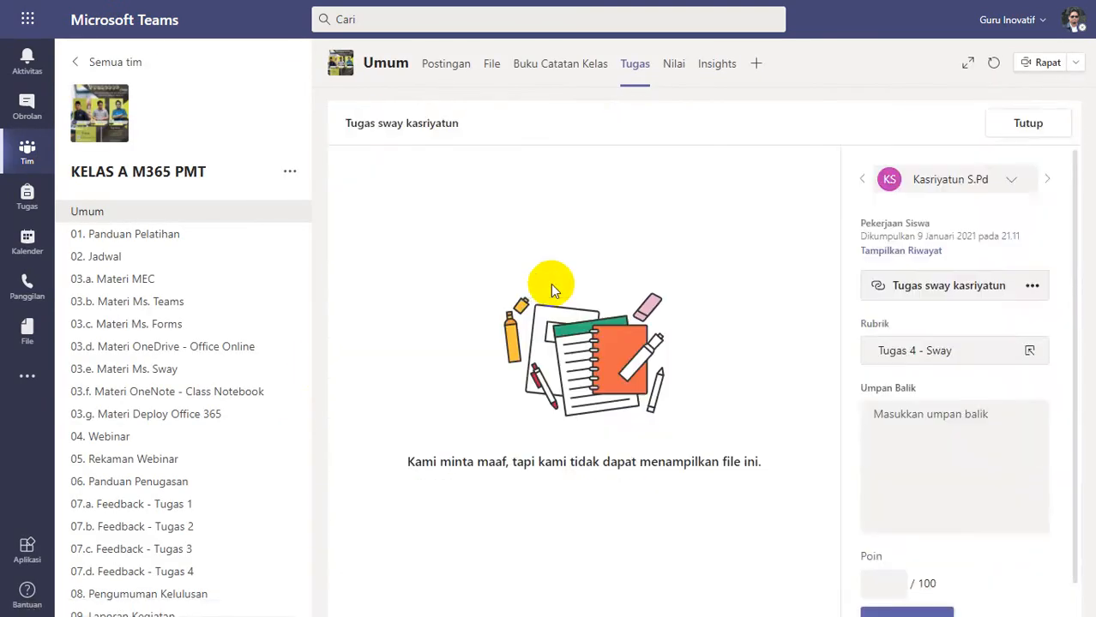
click(870, 239)
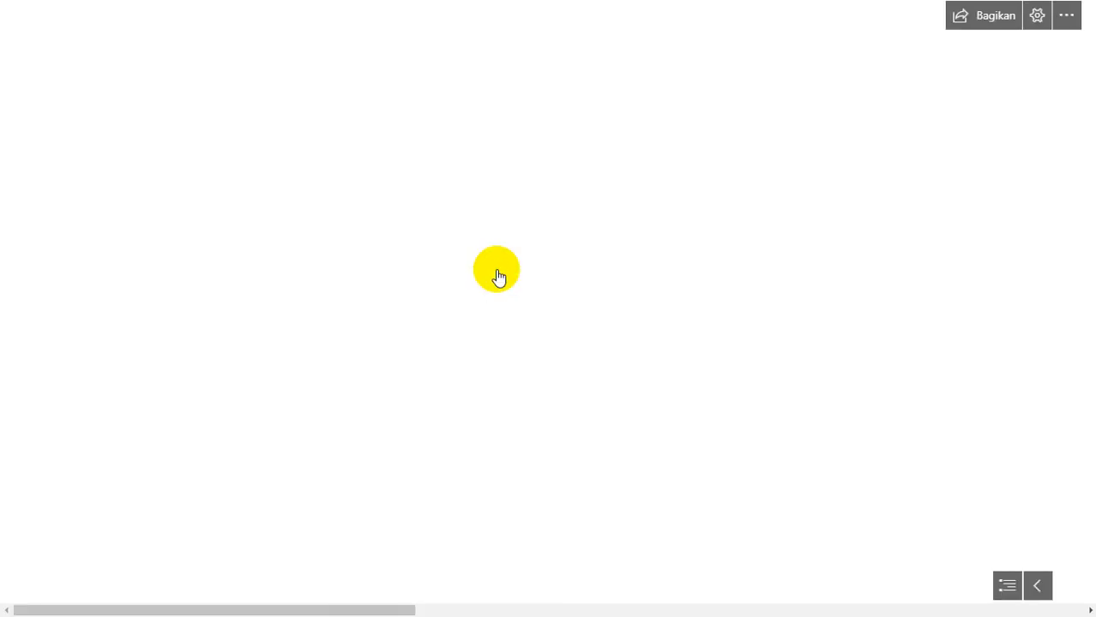
scroll(495, 273, down, 5)
scroll(496, 273, down, 5)
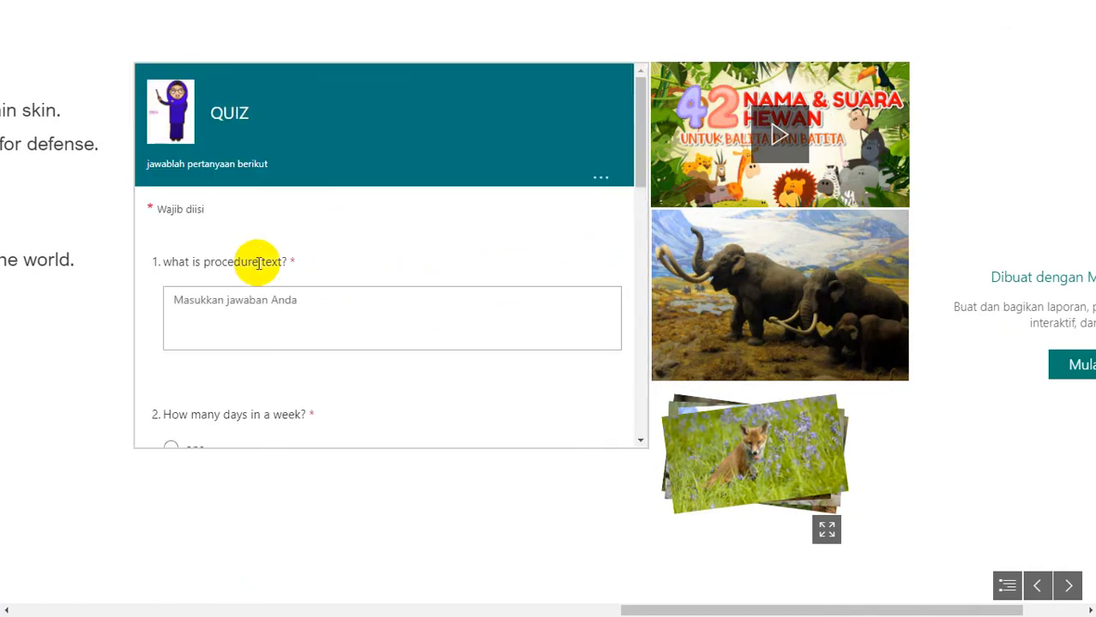
scroll(367, 262, down, 5)
scroll(367, 266, down, 3)
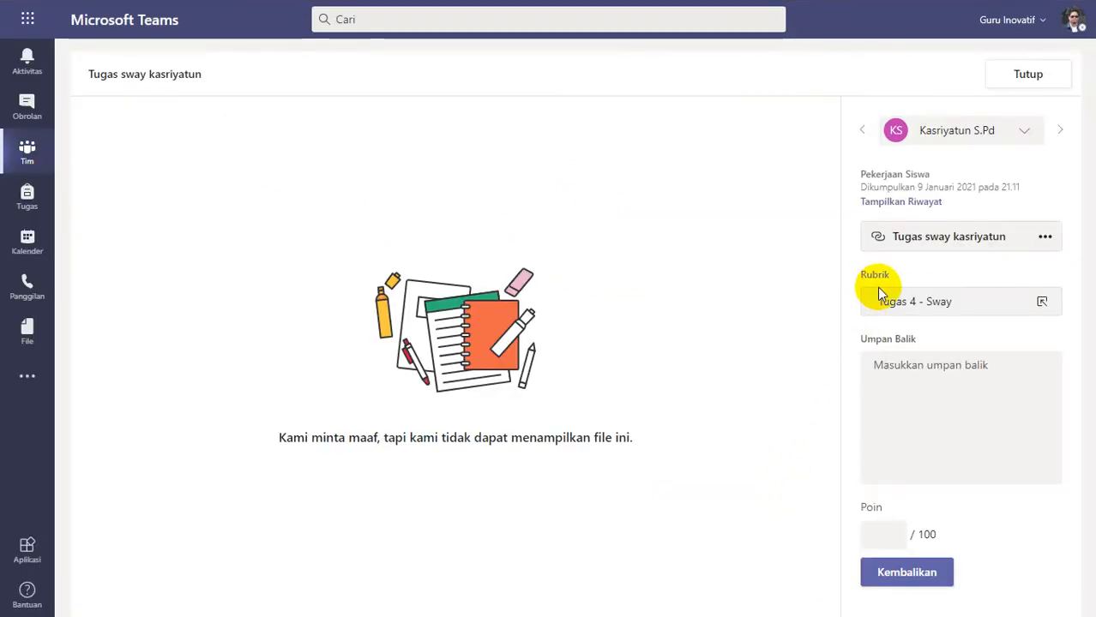
Rate the animal Sway submission as Istimewa (4 poin), return it with the feedback "GOOD JOB", and close it.
click(878, 294)
click(887, 276)
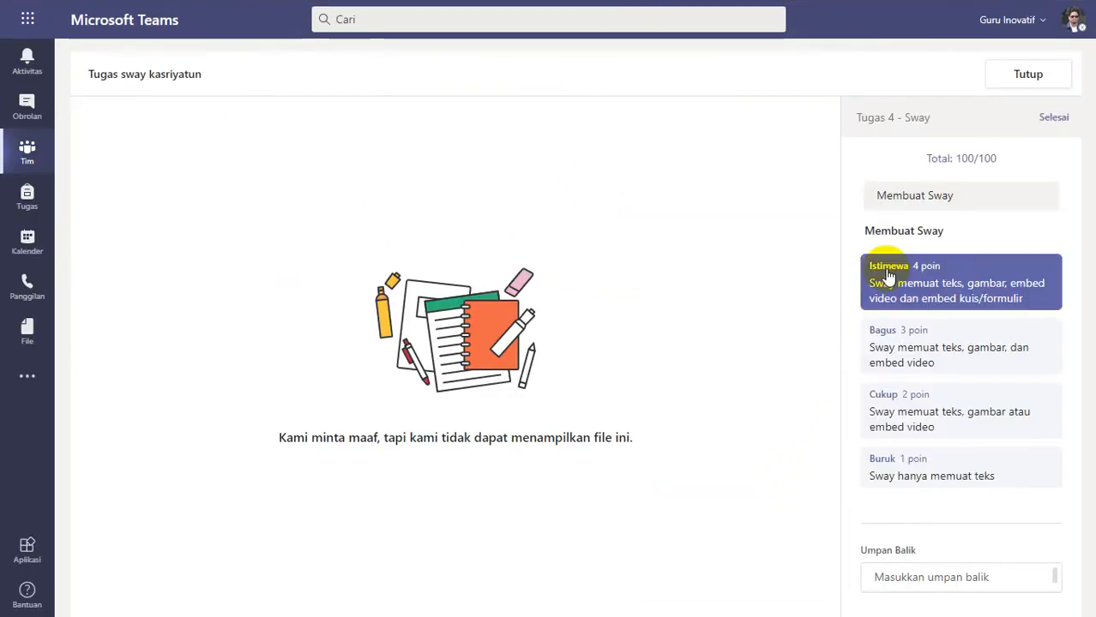
click(1044, 120)
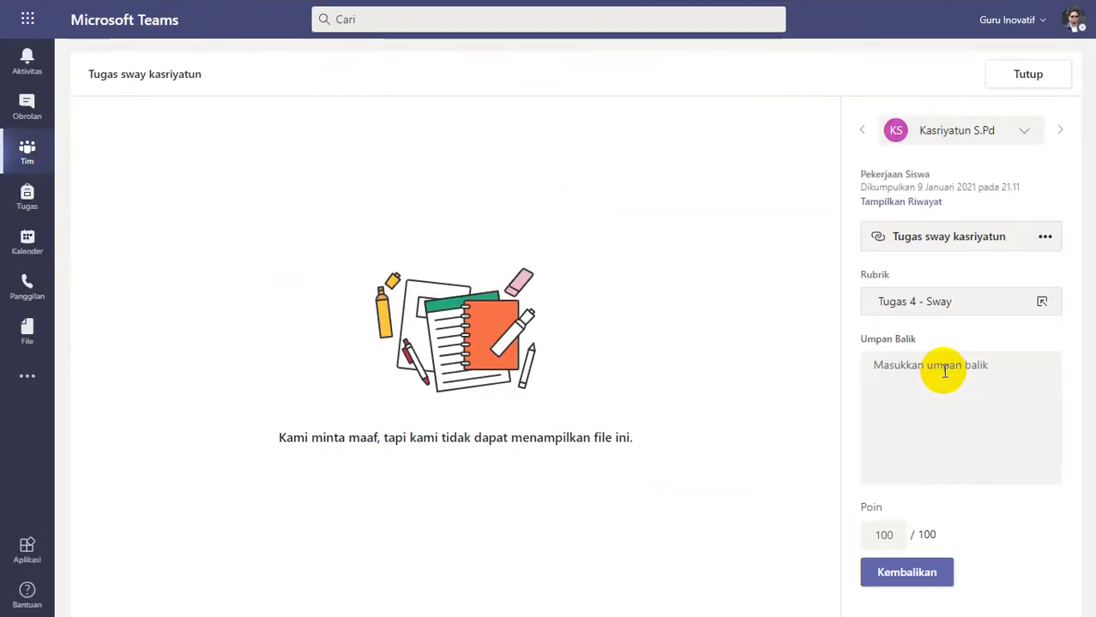
click(944, 371)
text(gOOD j)
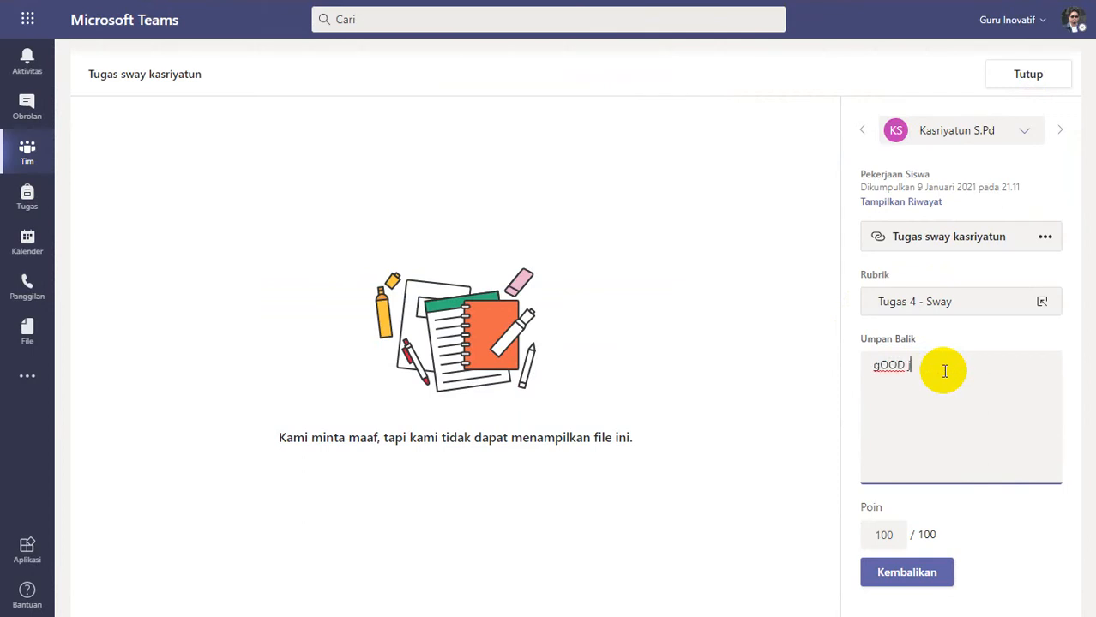
text(OB)
key(ctrl+a)
text(GOOD JOB)
click(896, 572)
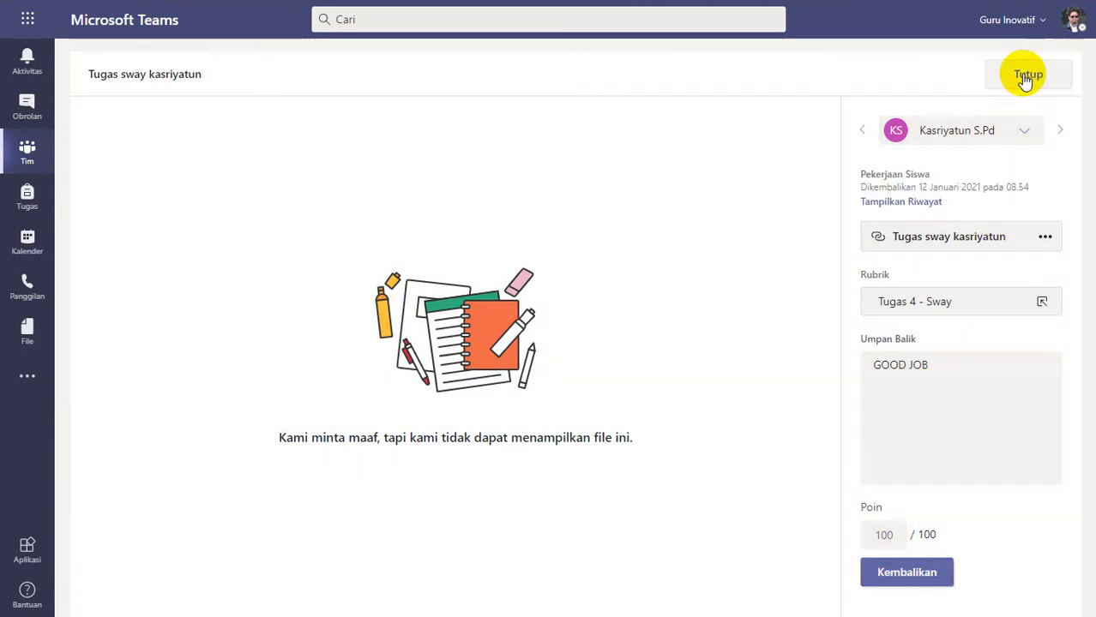
click(1027, 73)
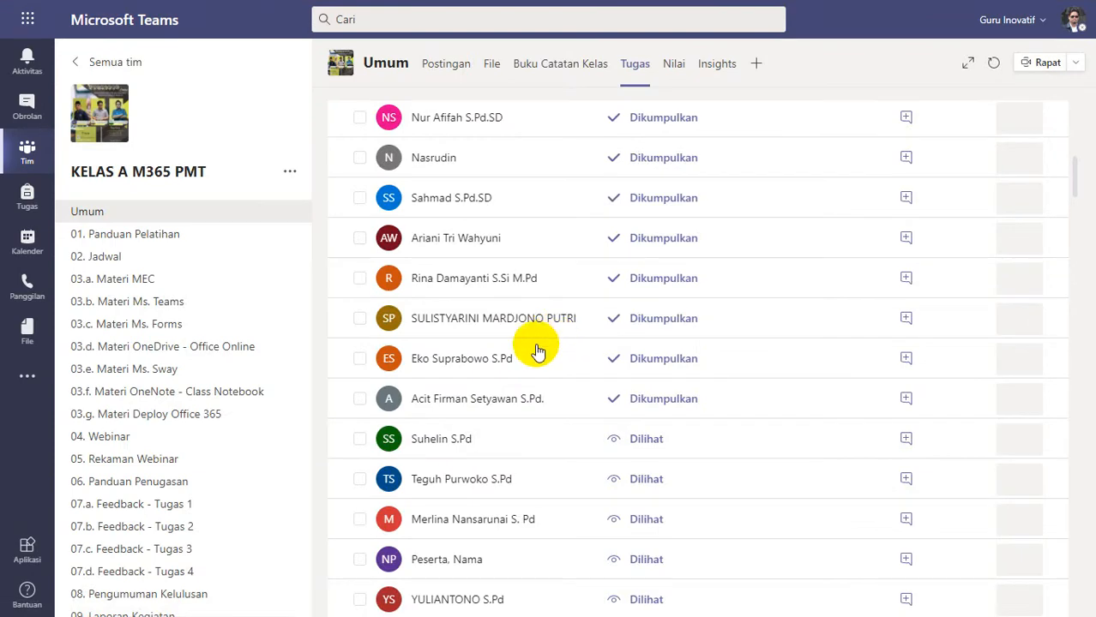
Open the plant reproduction Sway from the last remaining Dikumpulkan submission and review its text, image and PENYERBUKAN video to the end.
click(470, 397)
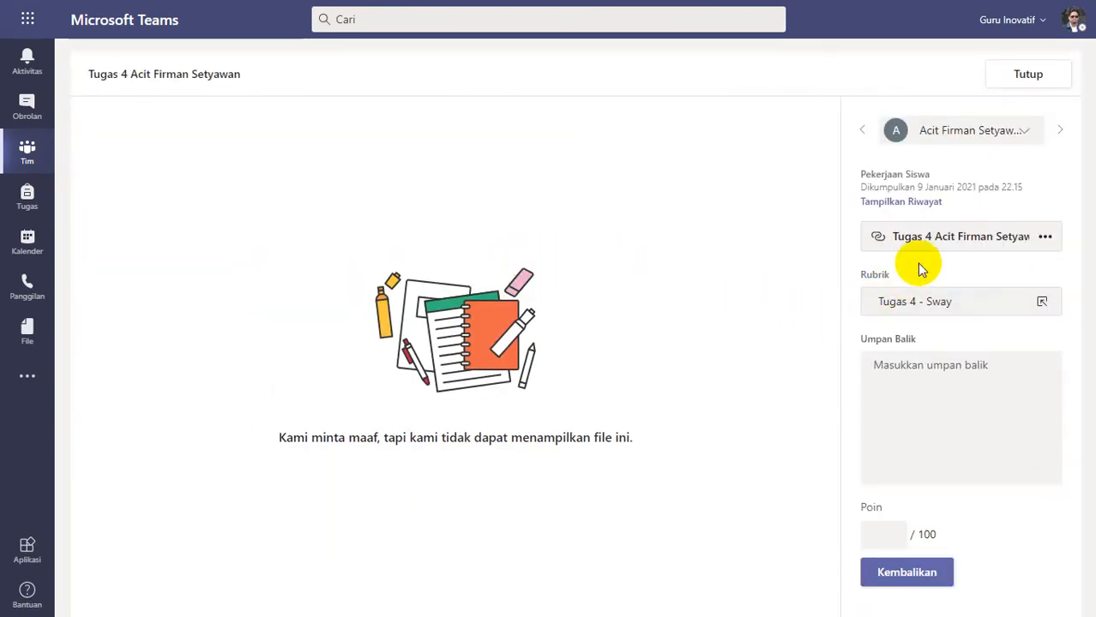
click(922, 245)
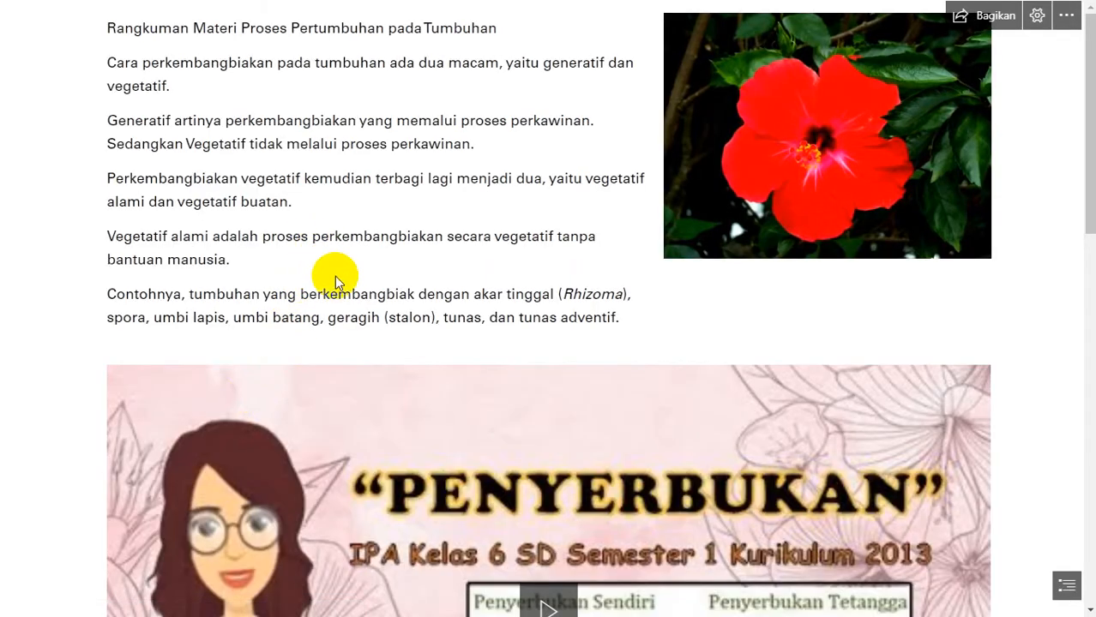
scroll(475, 271, down, 3)
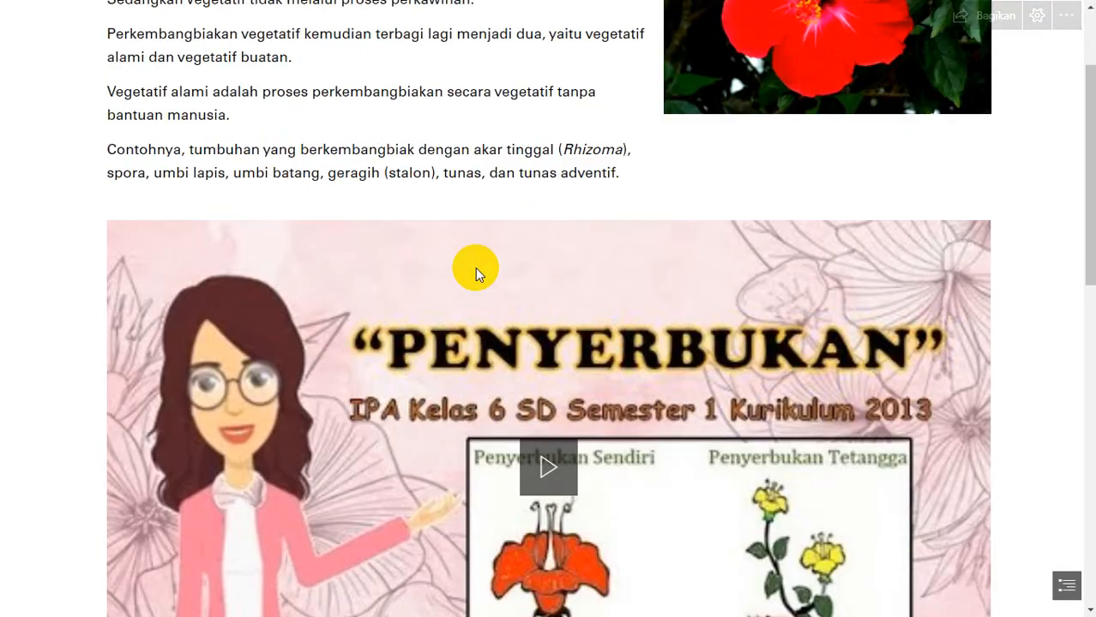
scroll(475, 267, down, 10)
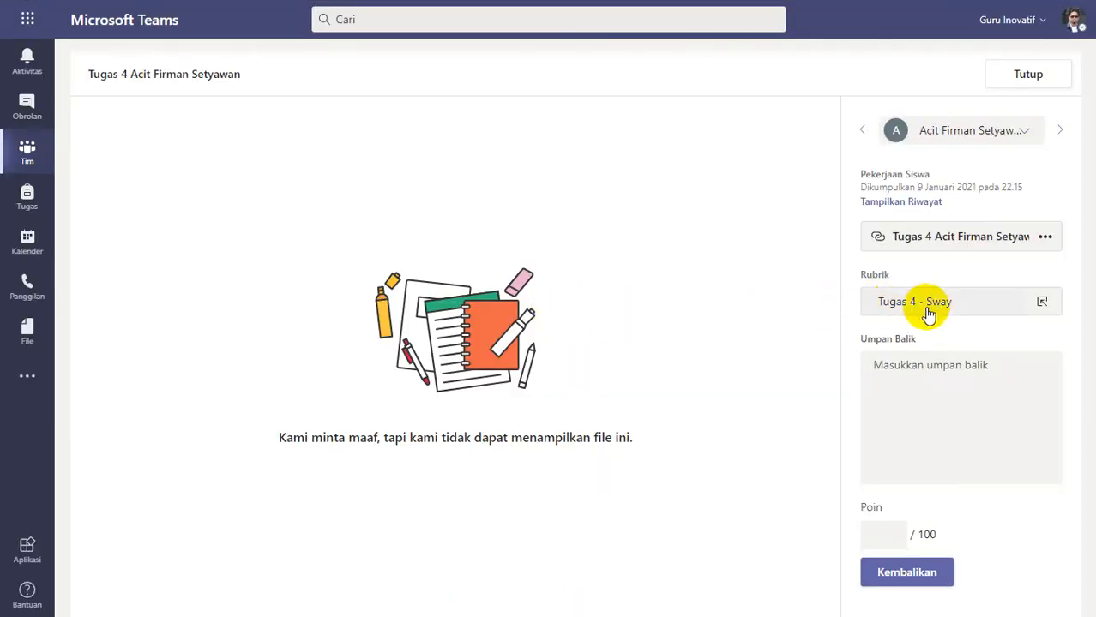
Rate the plant reproduction submission as Bagus (3 poin), return it with "Silakan diperbaiki, lihat video feedback nya untuk melihat kekurangannya apa", and close it.
click(932, 312)
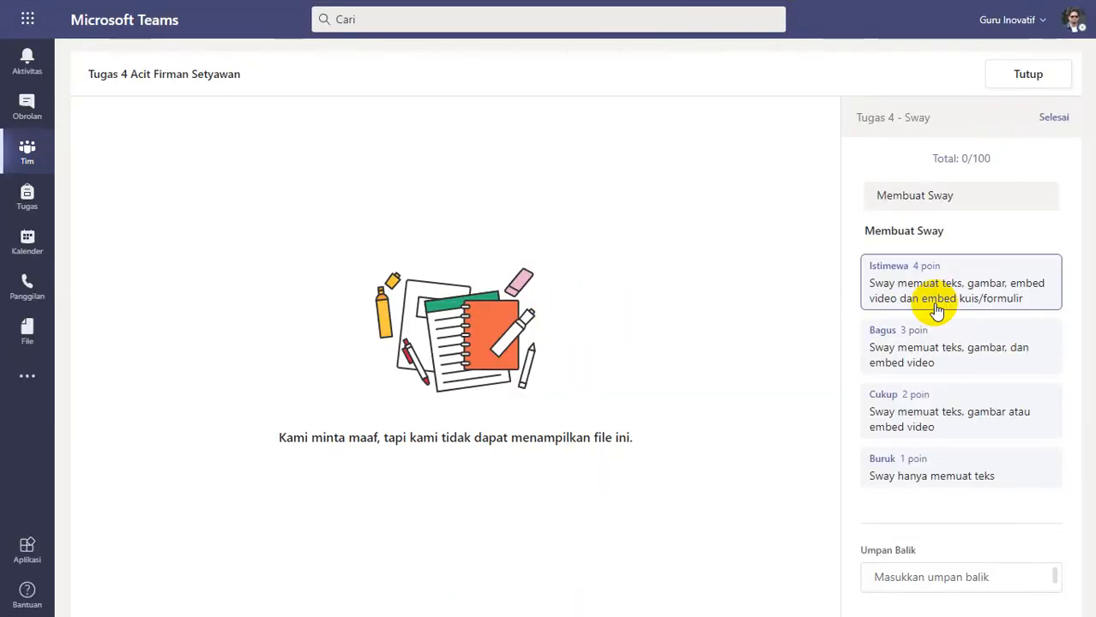
click(930, 342)
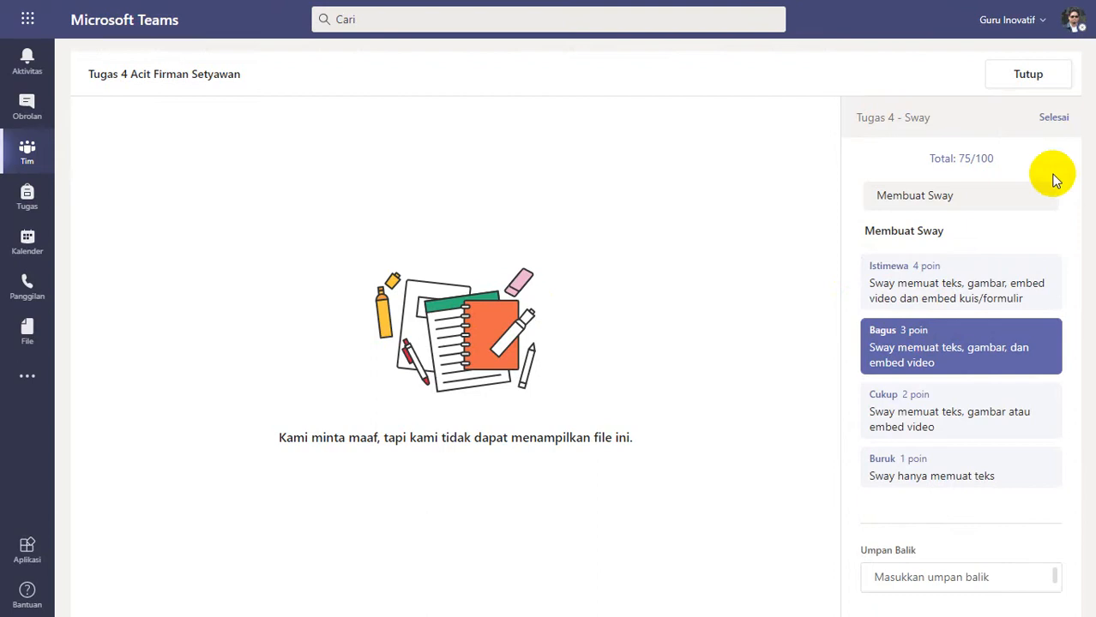
click(1053, 117)
click(954, 364)
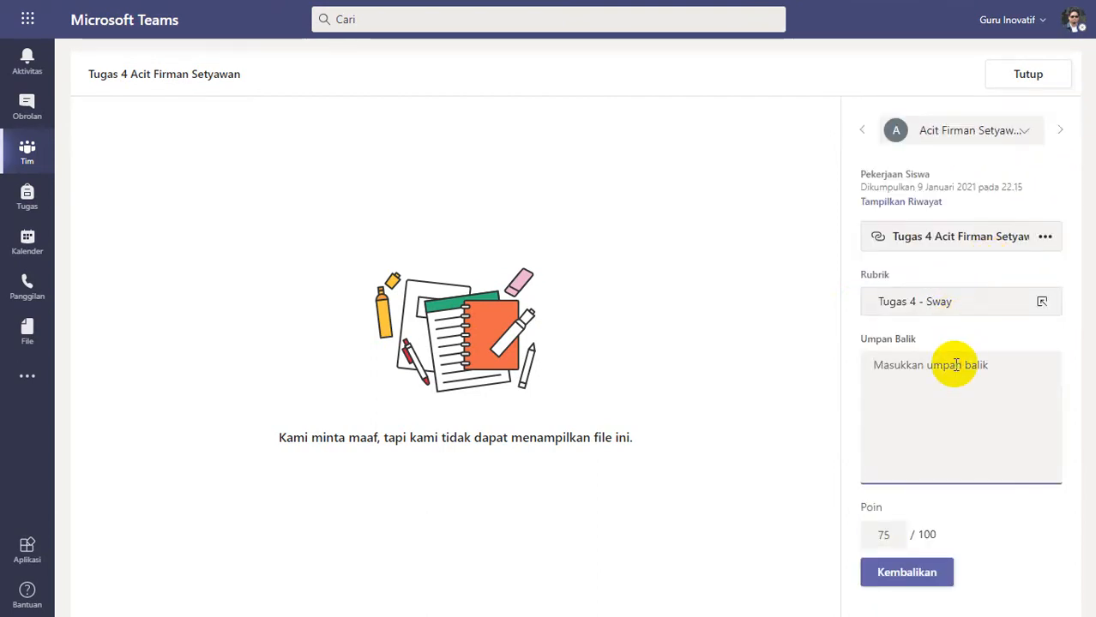
text(Silakan diperbaiki, lihat video feedback nya untuk melihat kekurangannya apa)
click(906, 572)
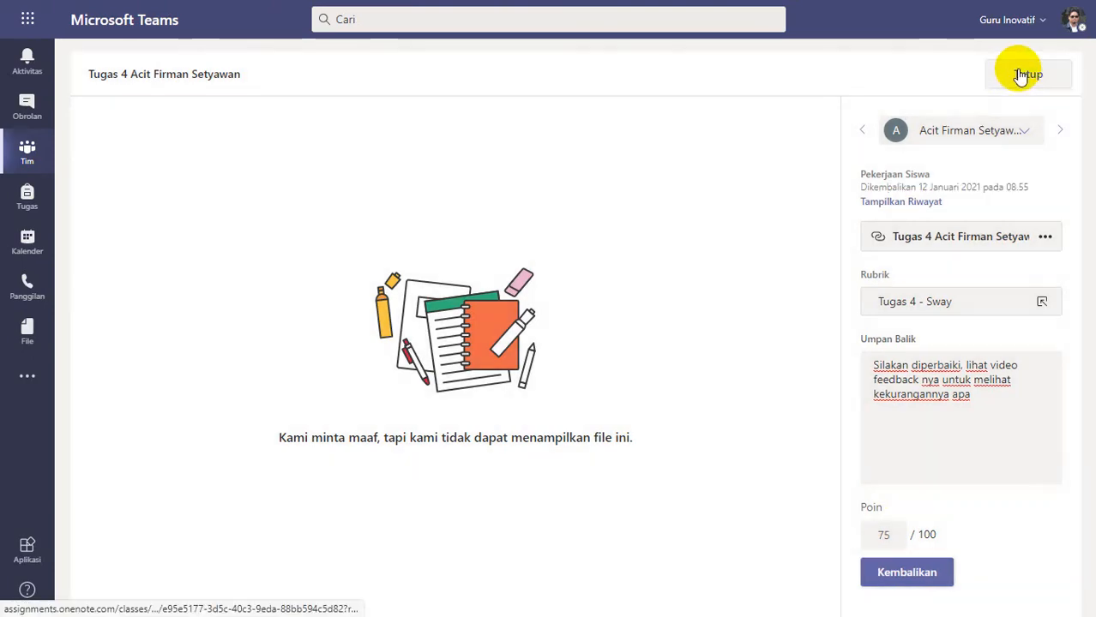
click(1020, 75)
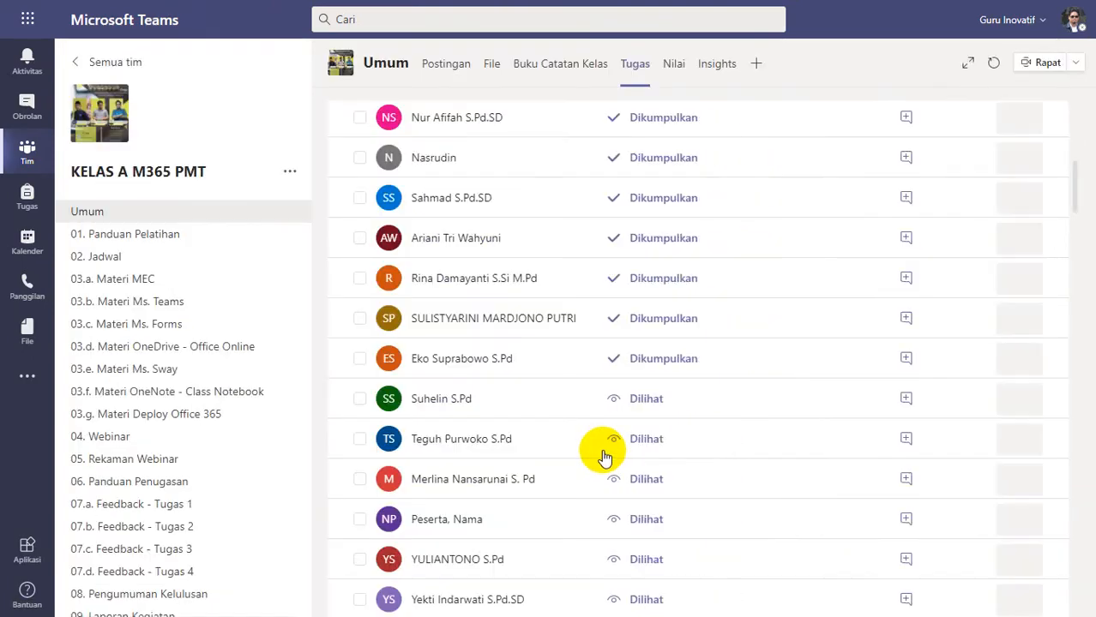
Open the SAYURAN KANGKUNG Sway from the last remaining Dikumpulkan submission and review its text, images, video and remaining content.
click(800, 353)
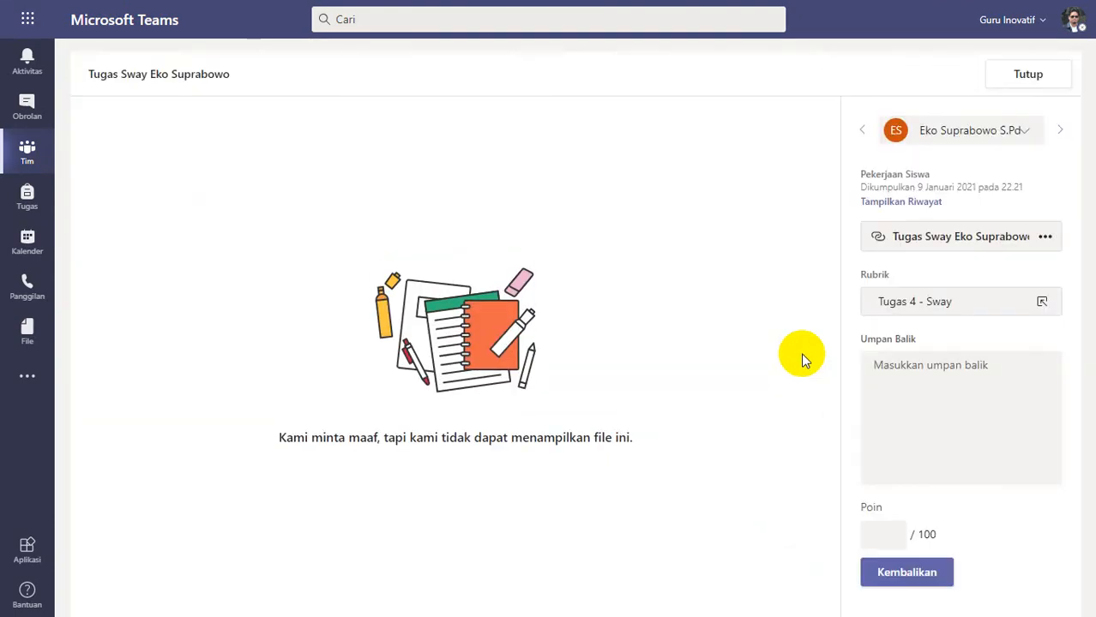
click(949, 236)
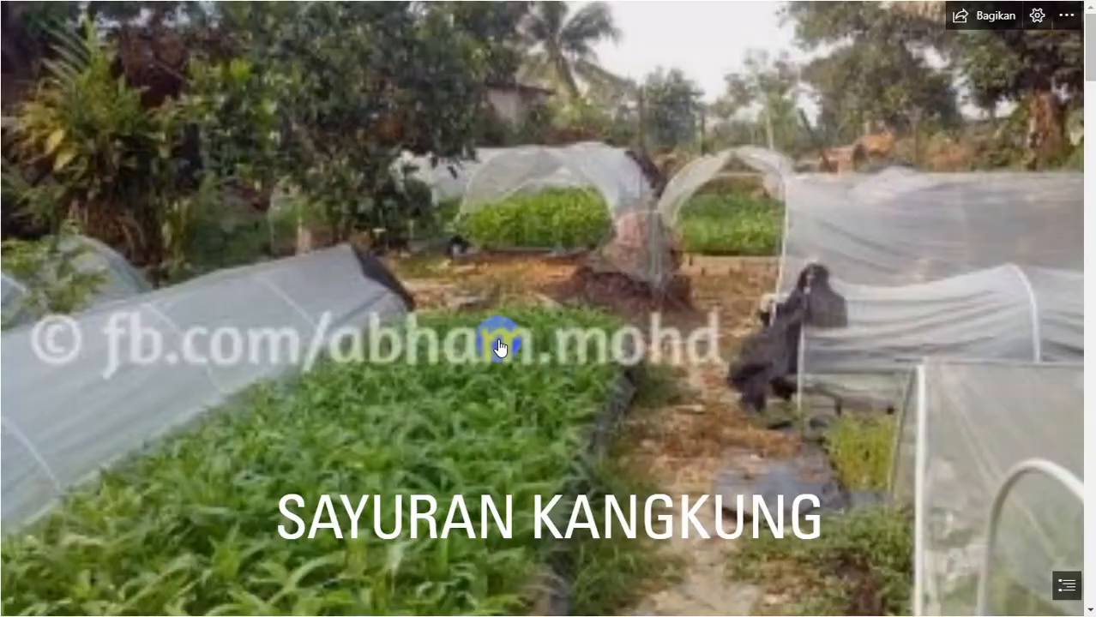
scroll(480, 386, down, 6)
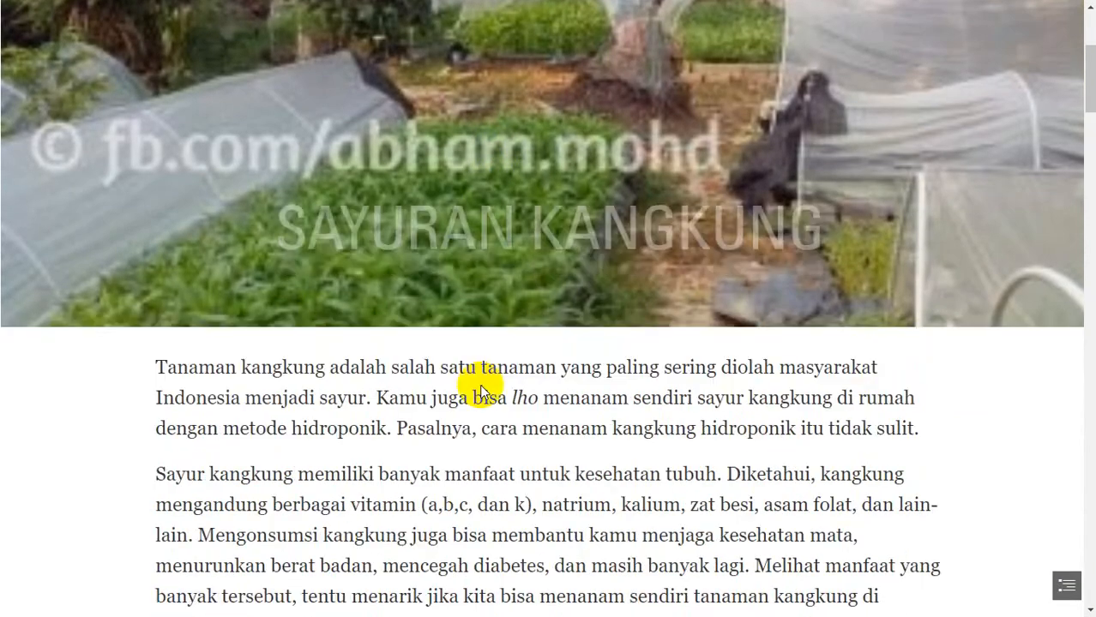
scroll(480, 386, down, 15)
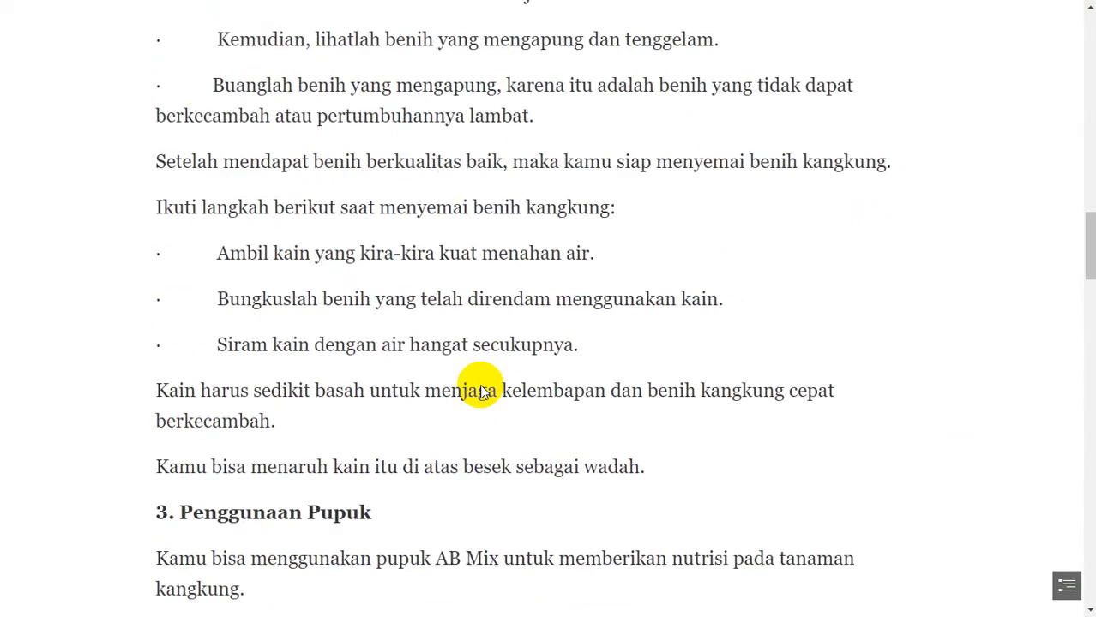
scroll(480, 390, down, 15)
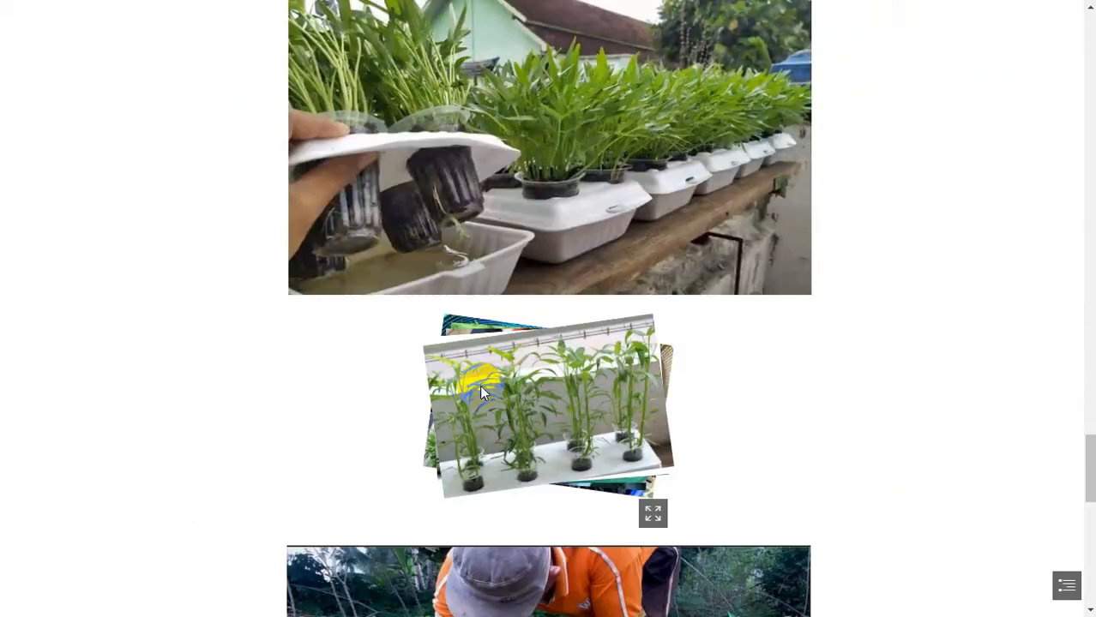
scroll(480, 390, down, 3)
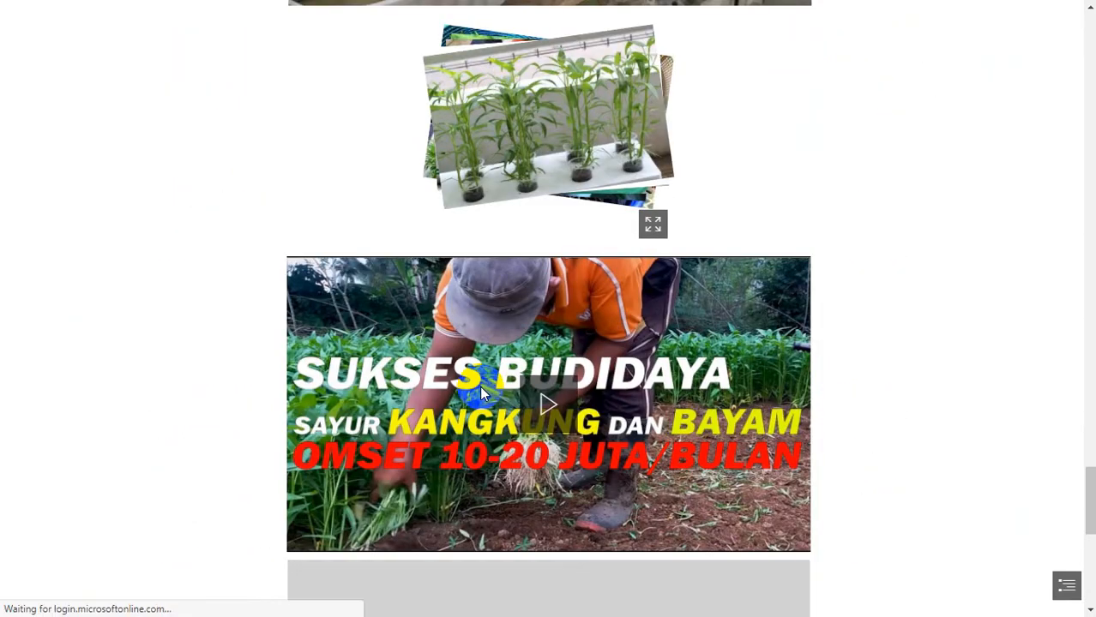
scroll(480, 390, down, 3)
scroll(479, 385, down, 4)
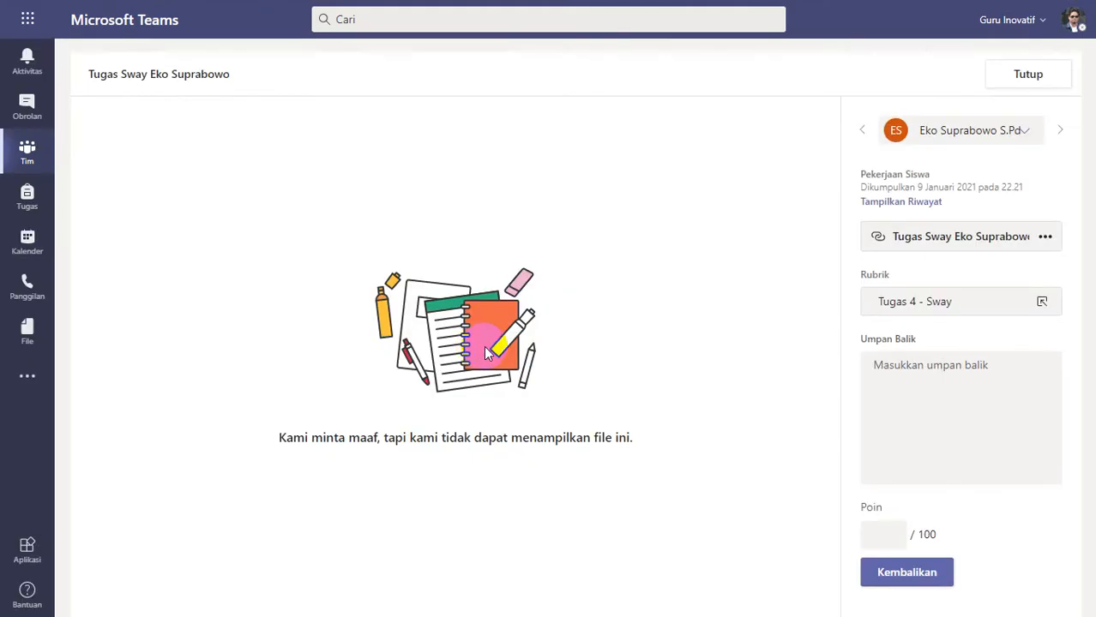
Rate the SAYURAN KANGKUNG submission as Bagus (3 poin), return it with "Silakan diperbaiki, lihat video feedback nya untuk melihat kekurangannya apa", and close it.
click(943, 301)
click(972, 350)
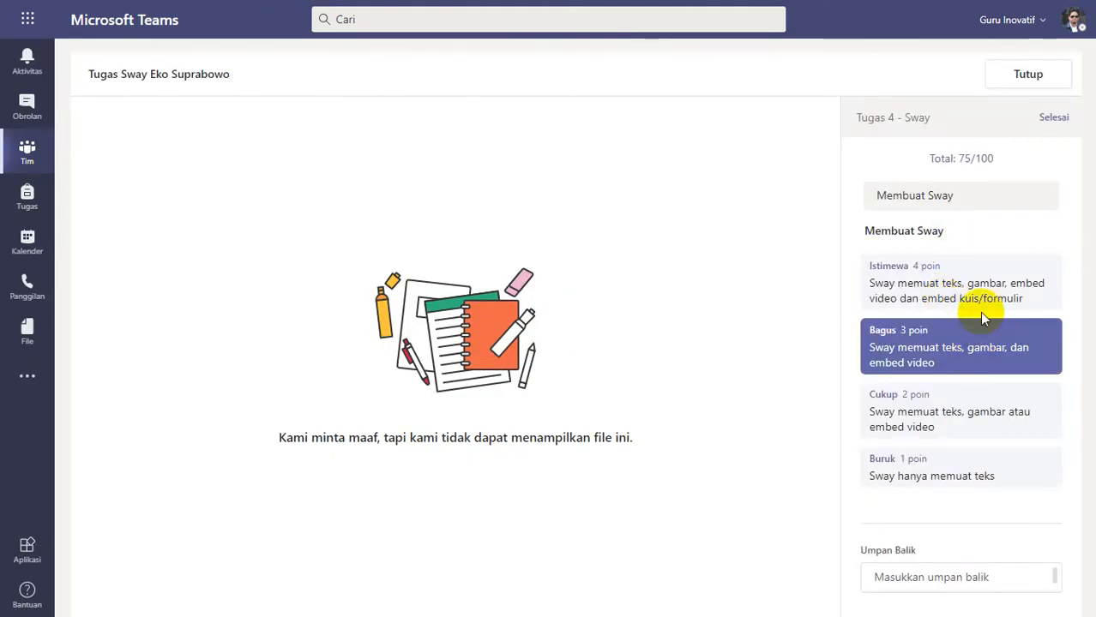
click(1053, 117)
click(942, 386)
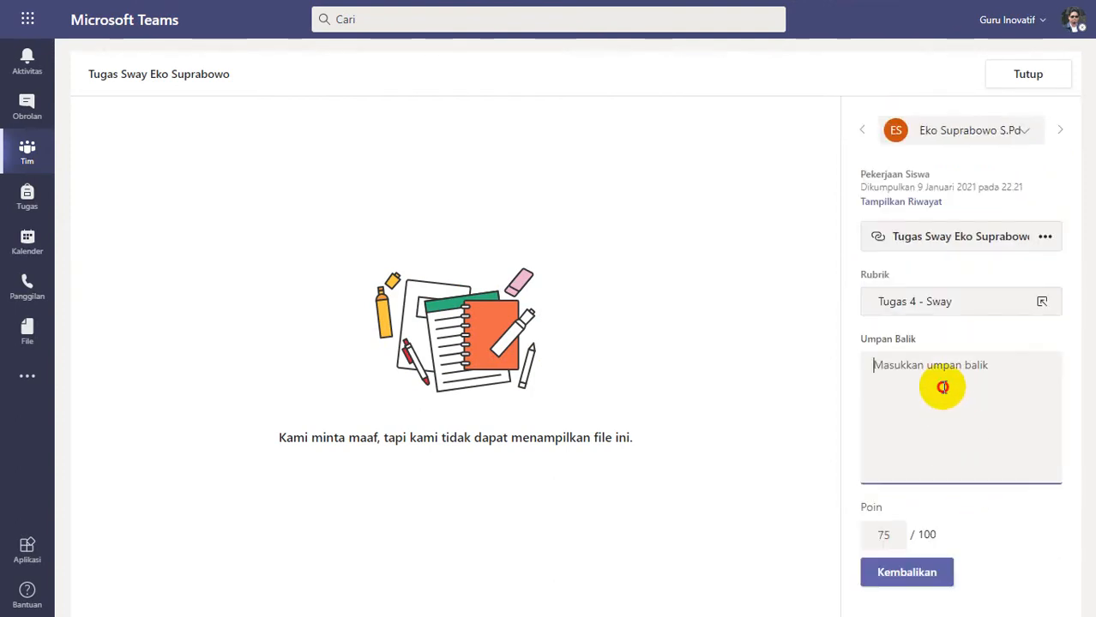
text(Silakan diperbaiki, lihat video feedback nya untuk melihat kekurangannya apa)
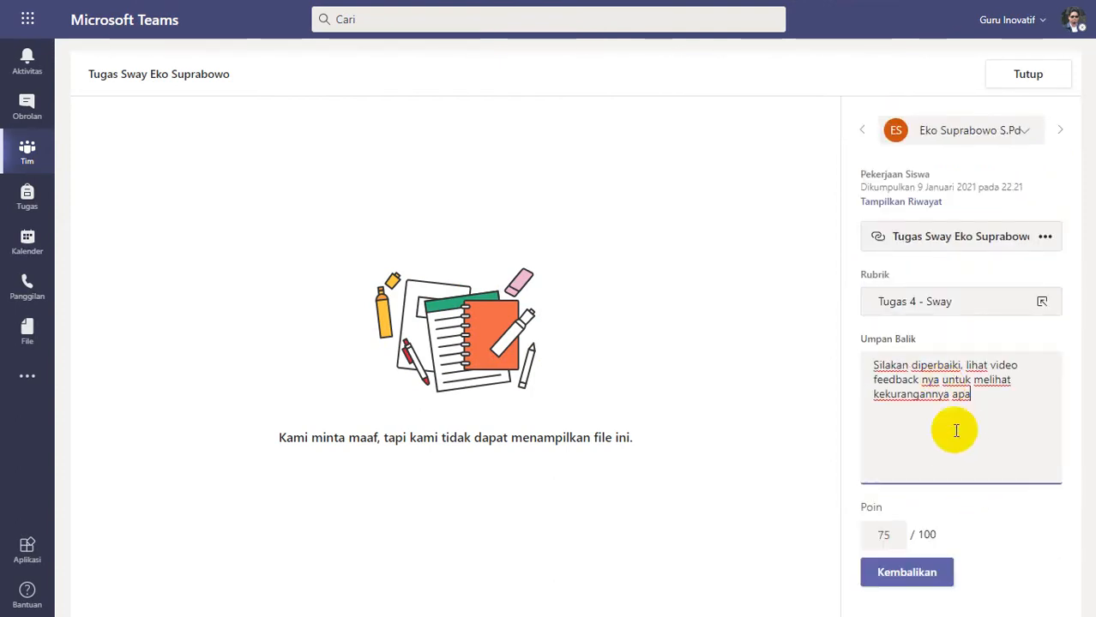
click(892, 575)
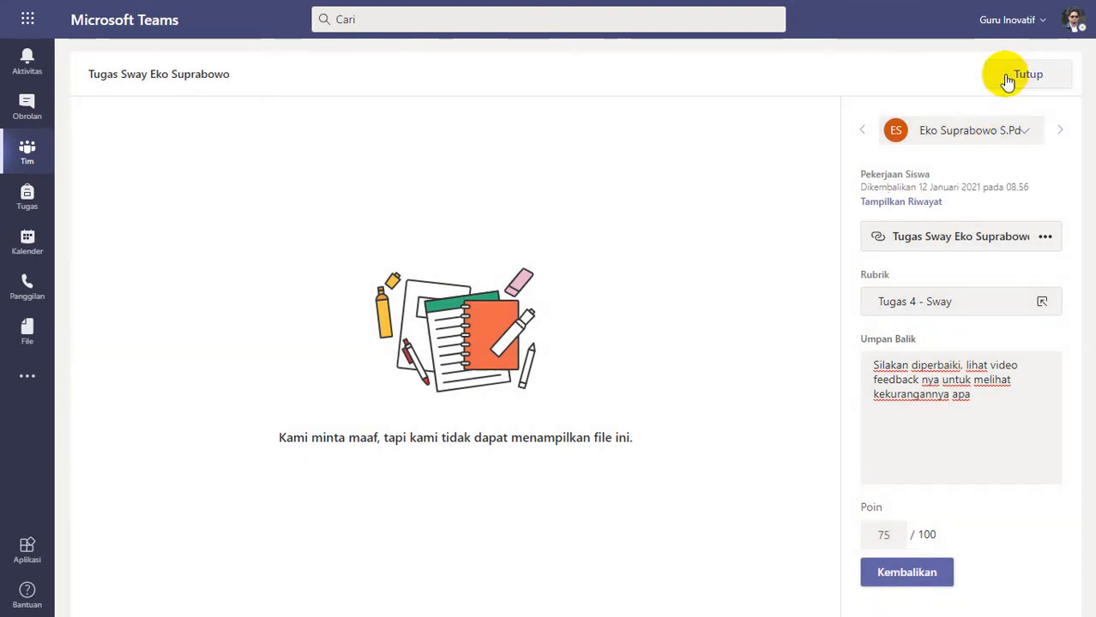
click(1008, 75)
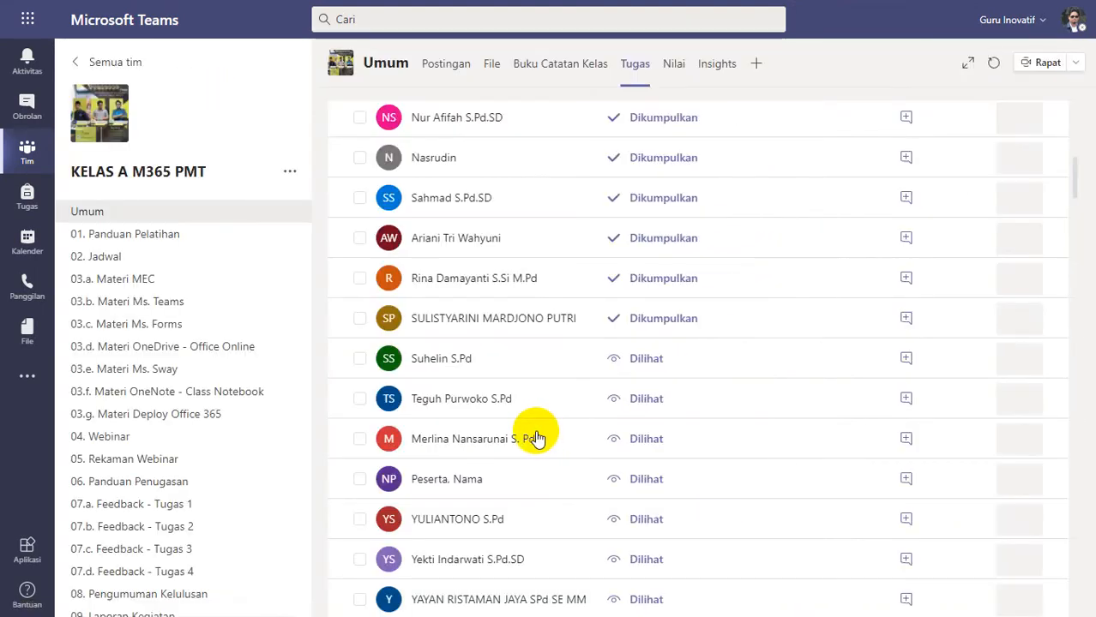
Open the Sway link from the last remaining Dikumpulkan submission in the TUGAS 4 list.
scroll(533, 433, up, 1)
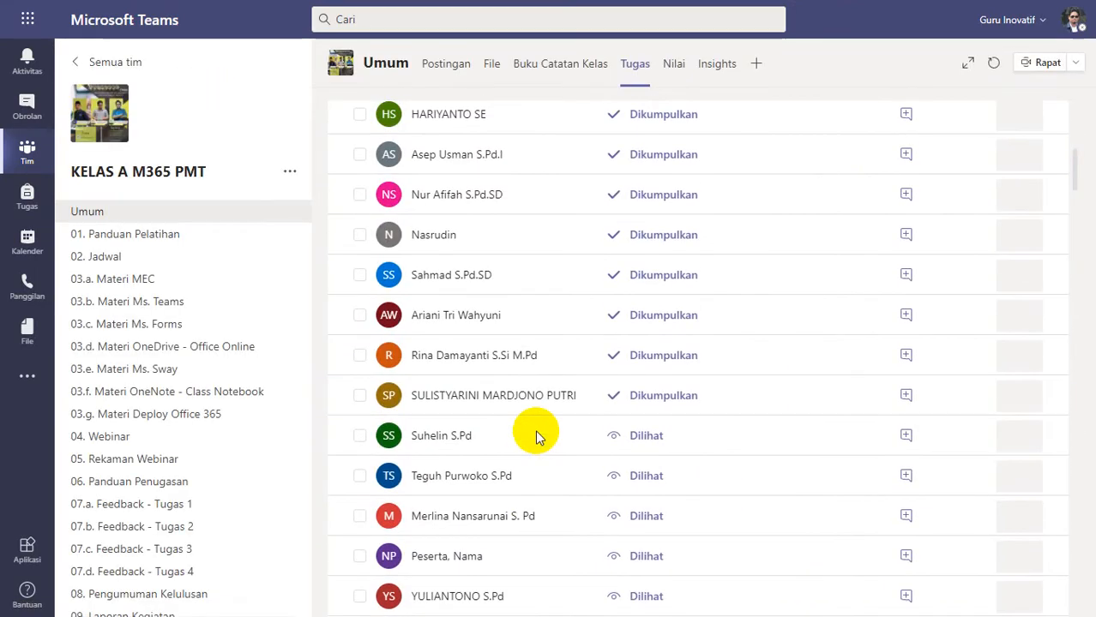
click(557, 300)
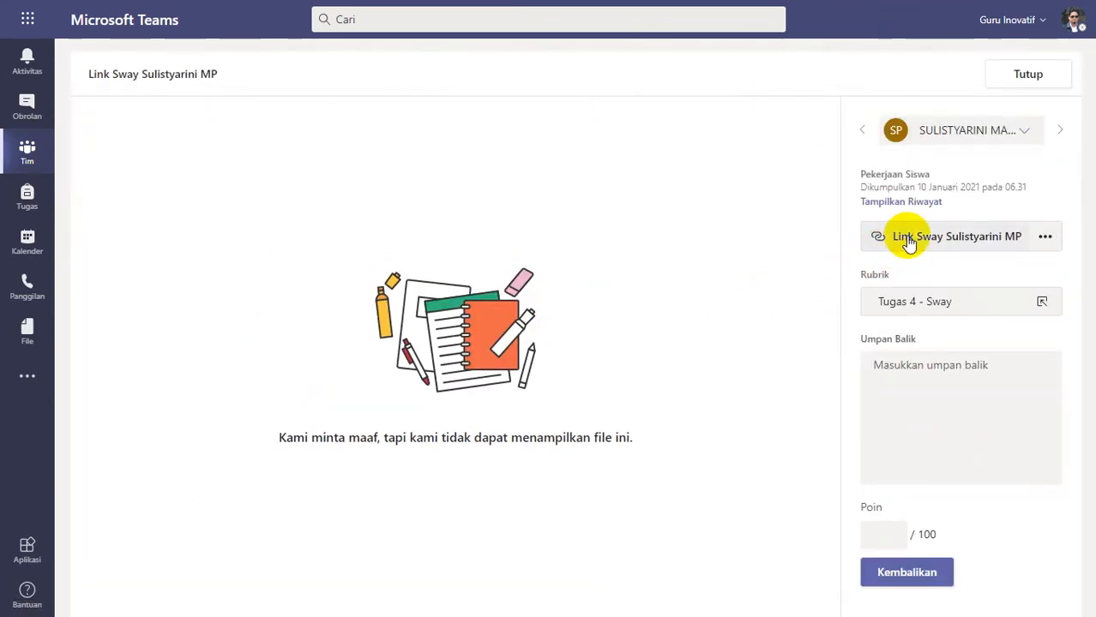
click(905, 235)
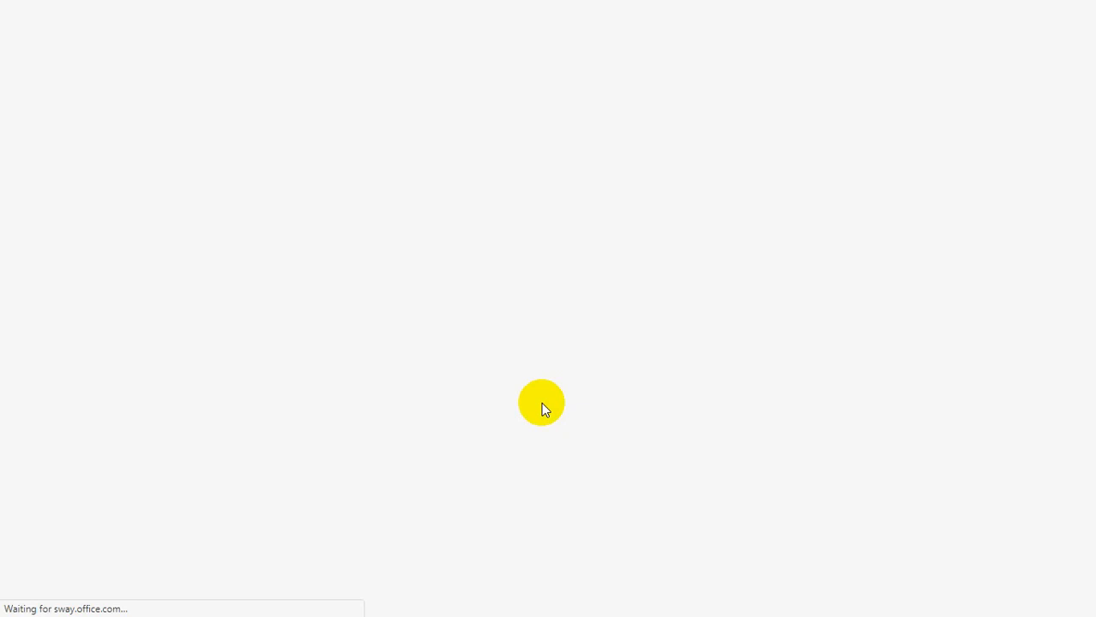
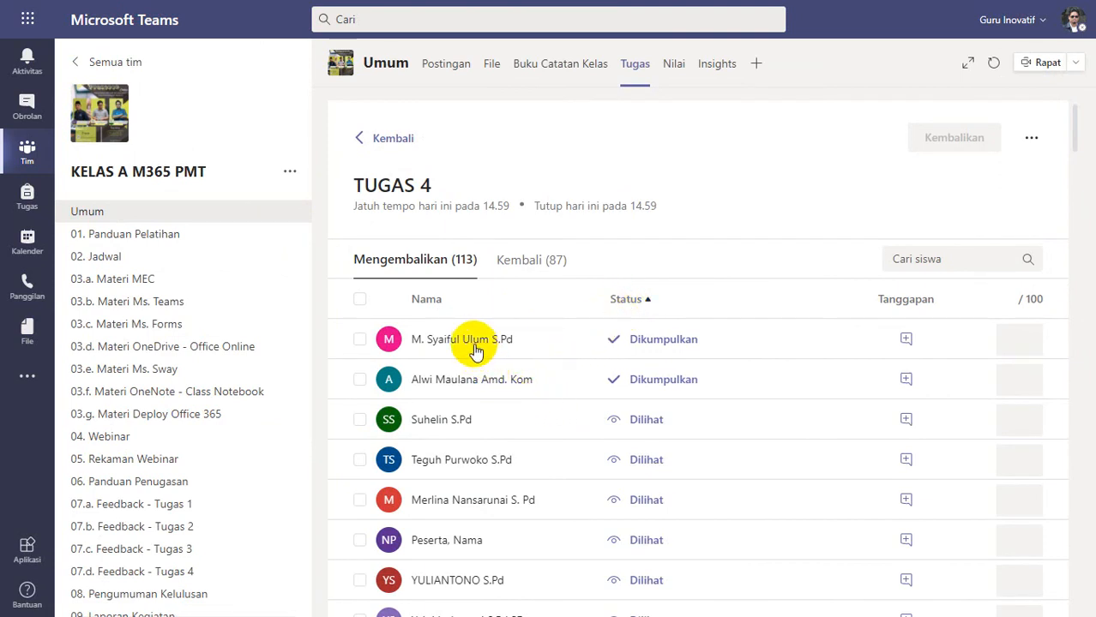
Open the ENERGI LISTRIK Sway from the first Dikumpulkan submission and look through its text and embedded video.
click(442, 341)
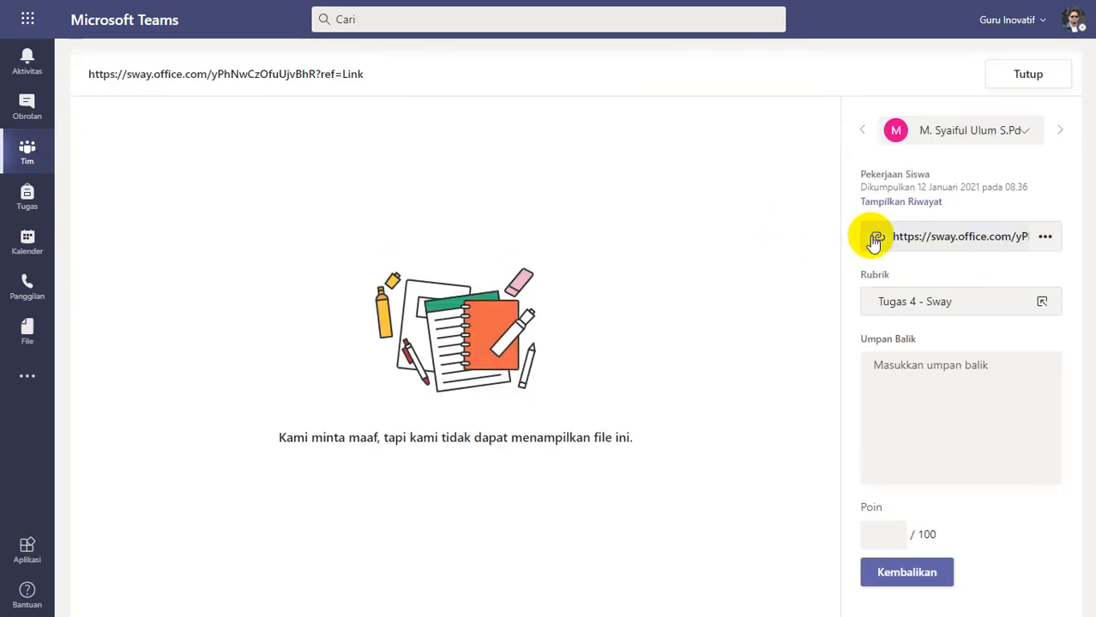
click(873, 240)
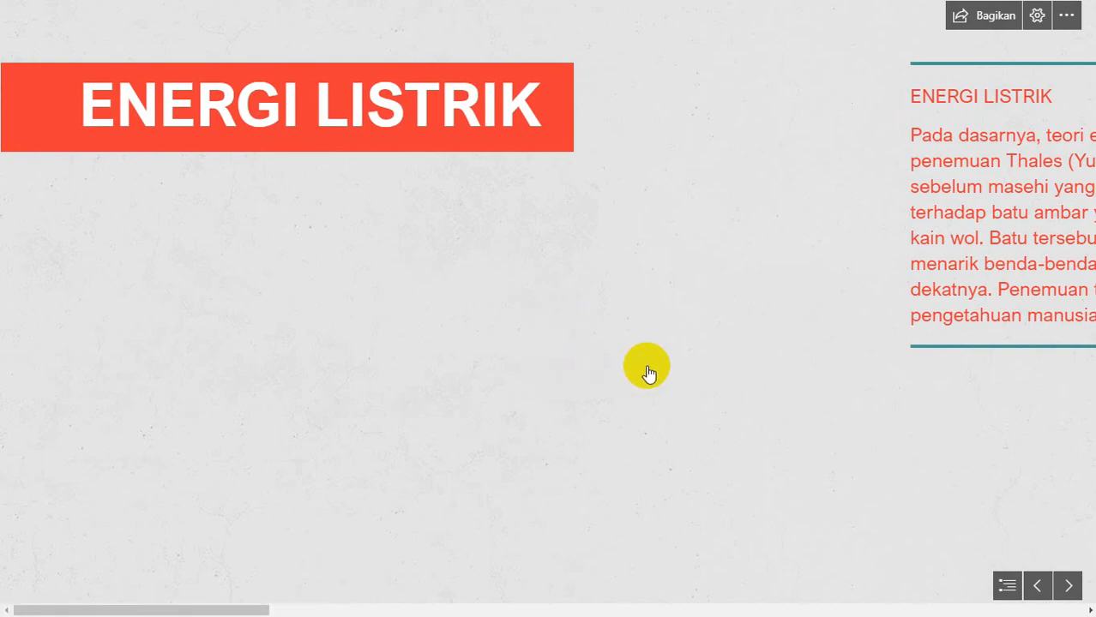
scroll(649, 370, down, 2)
scroll(619, 363, down, 5)
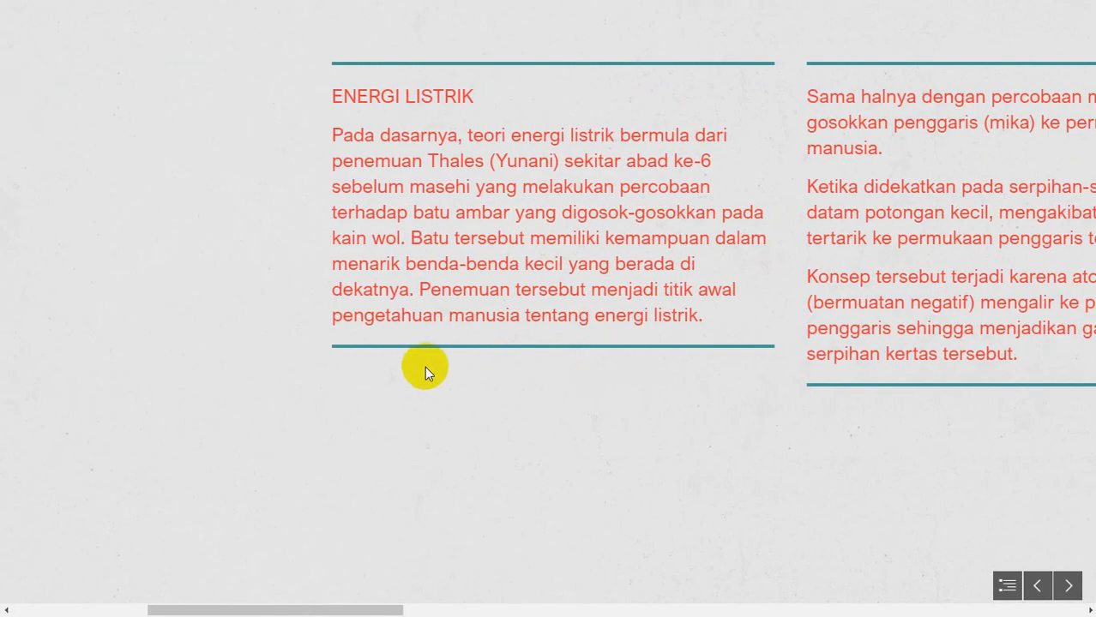
scroll(420, 374, up, 8)
scroll(414, 378, down, 10)
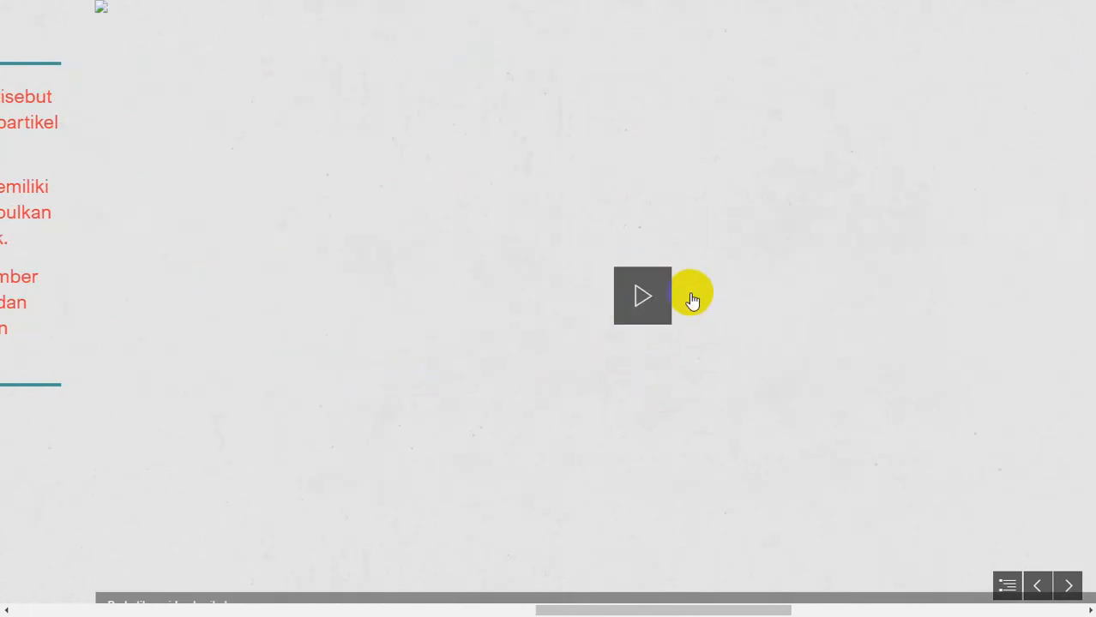
scroll(602, 402, down, 10)
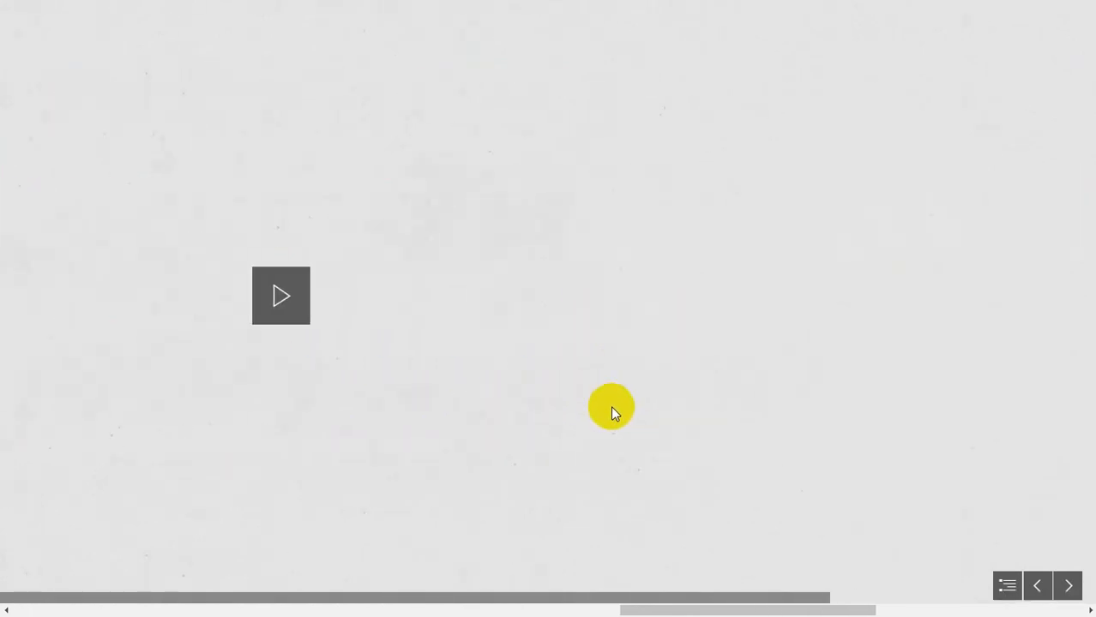
scroll(612, 413, up, 3)
scroll(612, 411, up, 10)
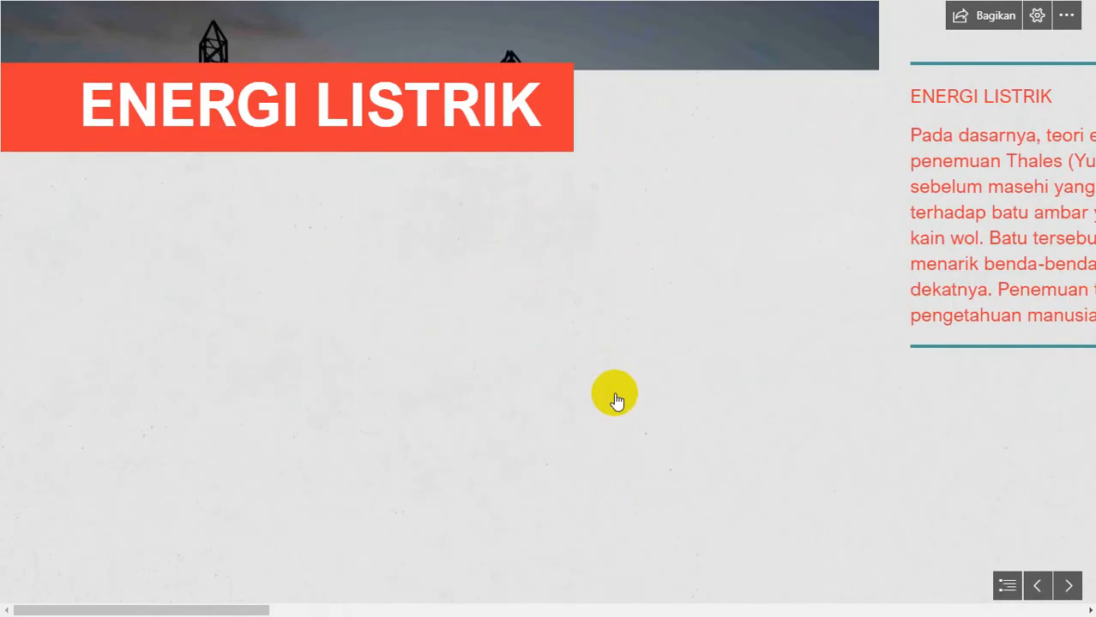
Go through the ENERGI LISTRIK Sway again to the end, checking the cover image, text, video and closing images.
scroll(616, 403, down, 8)
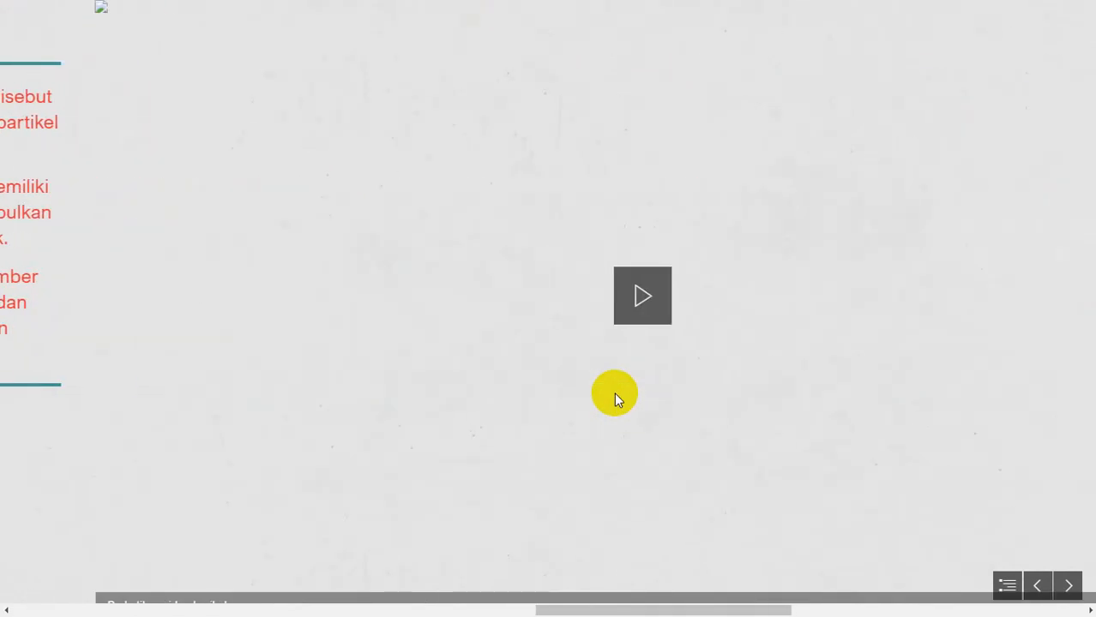
scroll(613, 393, down, 5)
scroll(613, 392, down, 7)
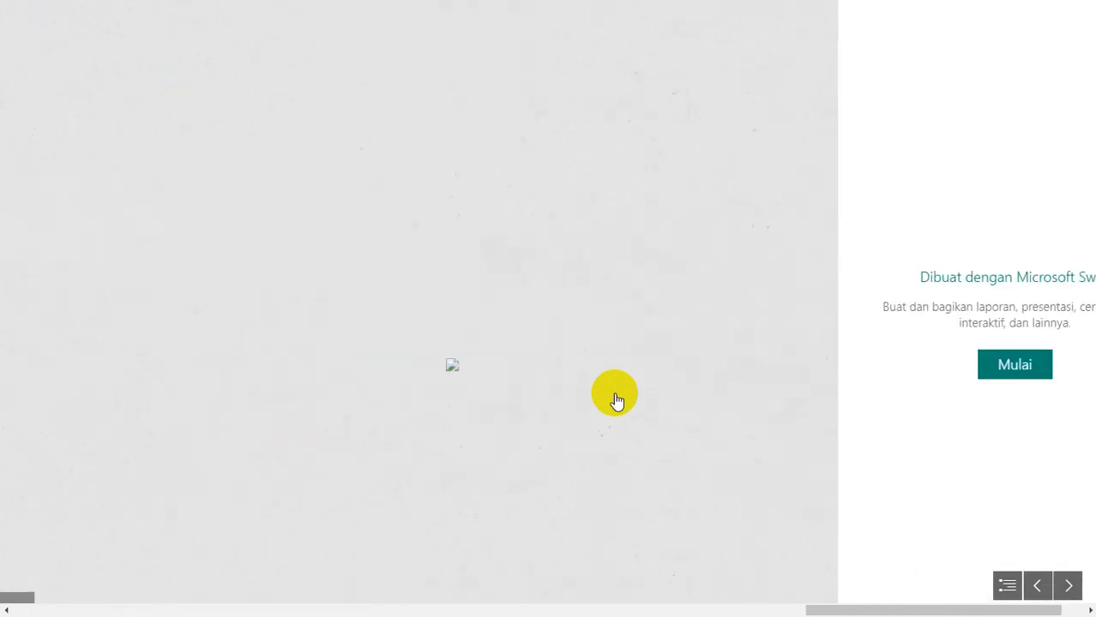
scroll(613, 393, up, 11)
scroll(614, 393, down, 7)
scroll(614, 392, down, 5)
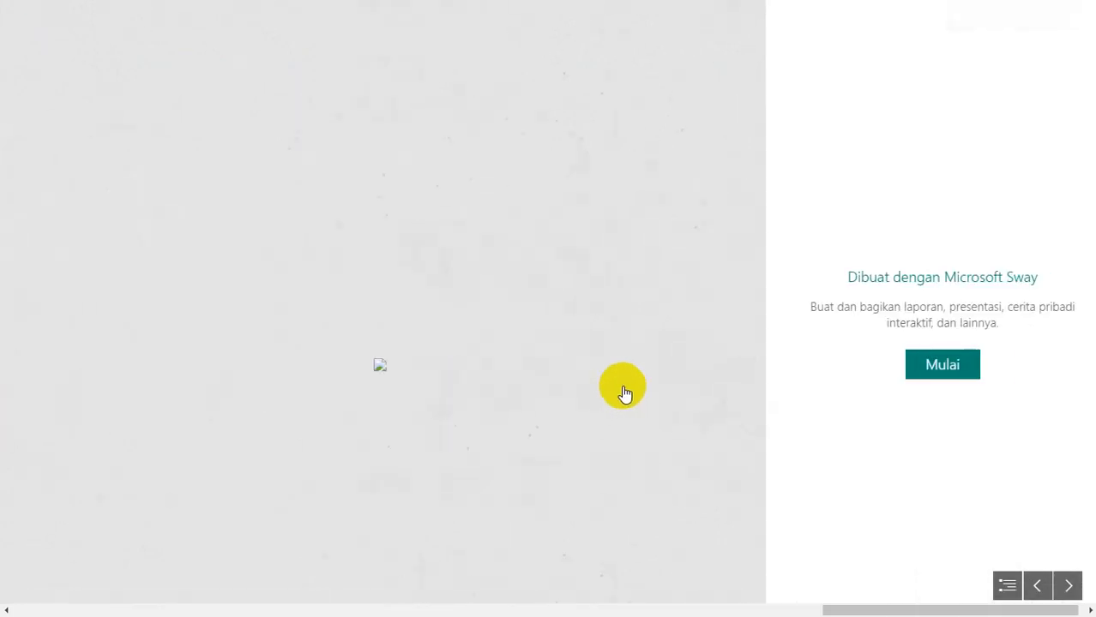
scroll(364, 402, up, 5)
scroll(353, 410, up, 2)
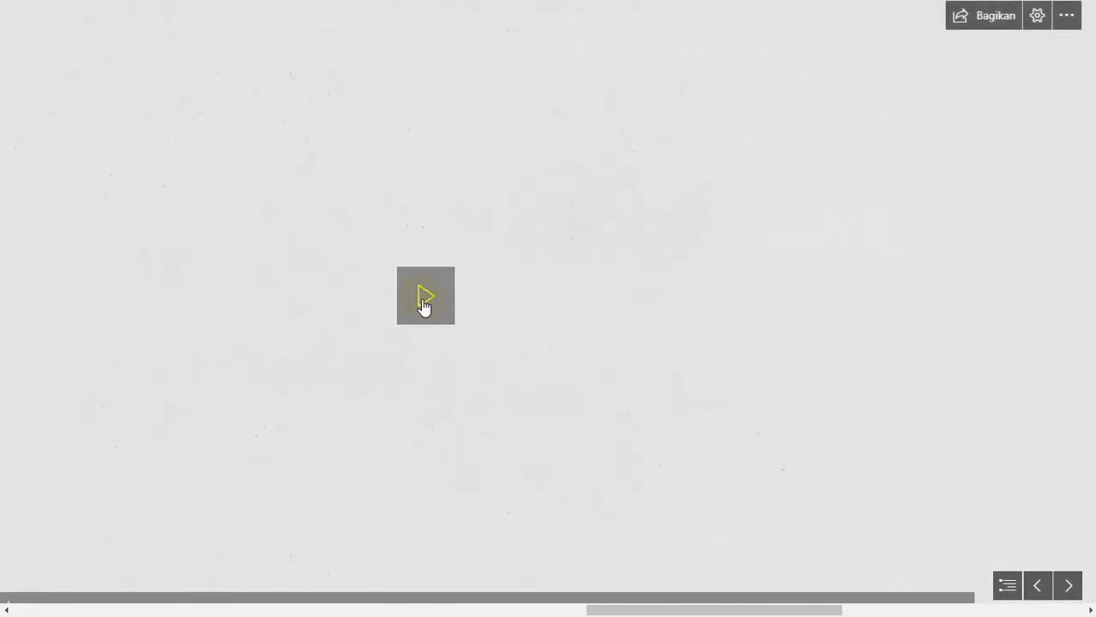
scroll(309, 370, up, 6)
scroll(310, 378, up, 5)
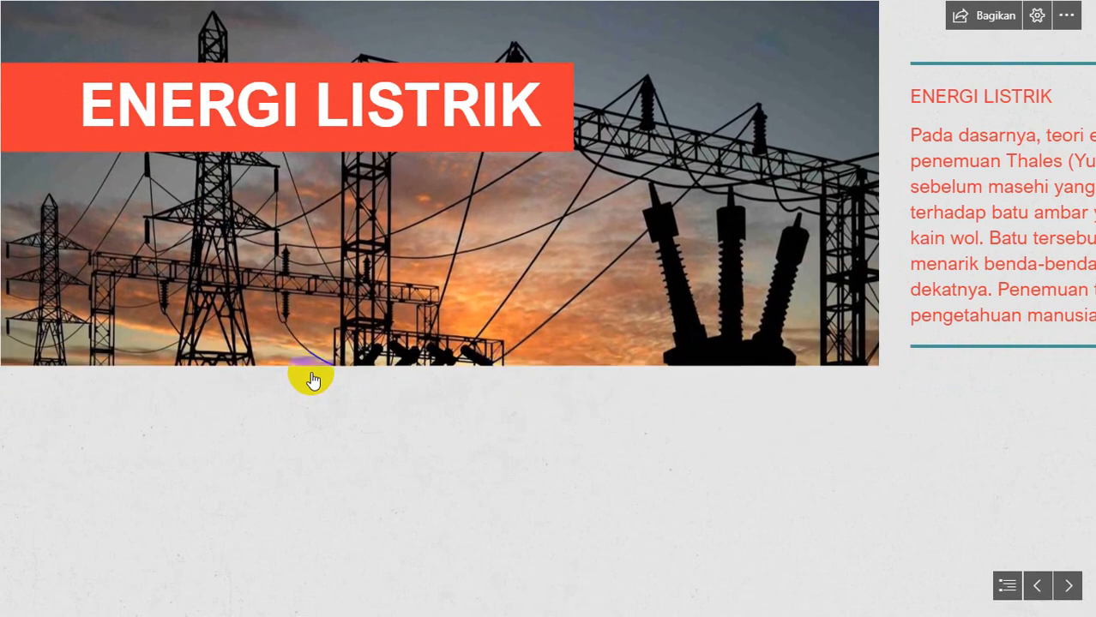
scroll(311, 378, down, 5)
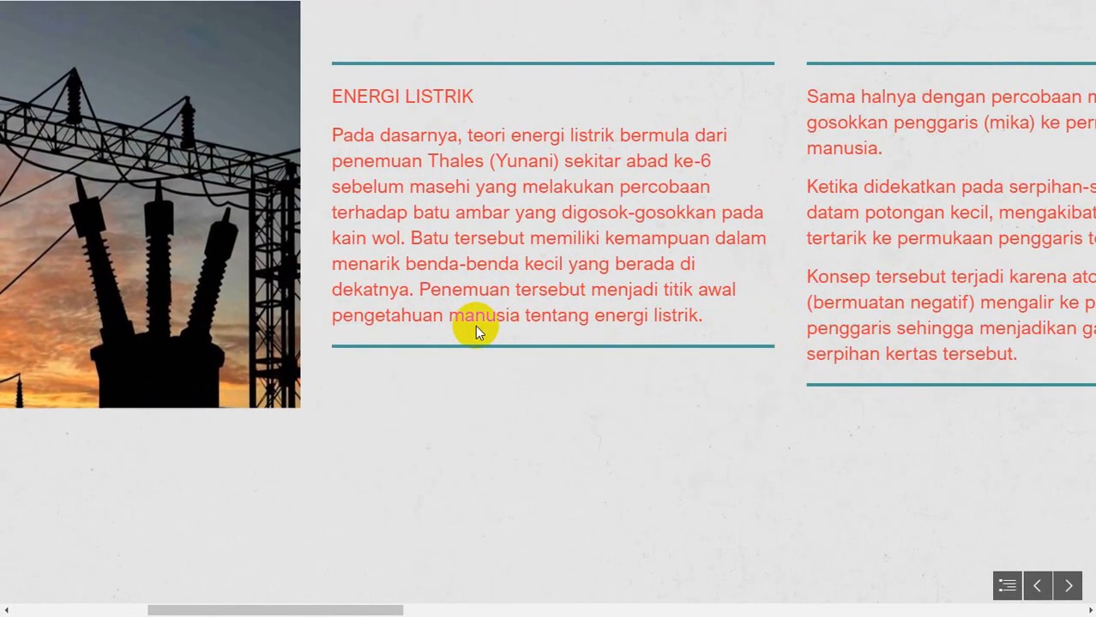
scroll(476, 325, down, 5)
scroll(470, 334, down, 10)
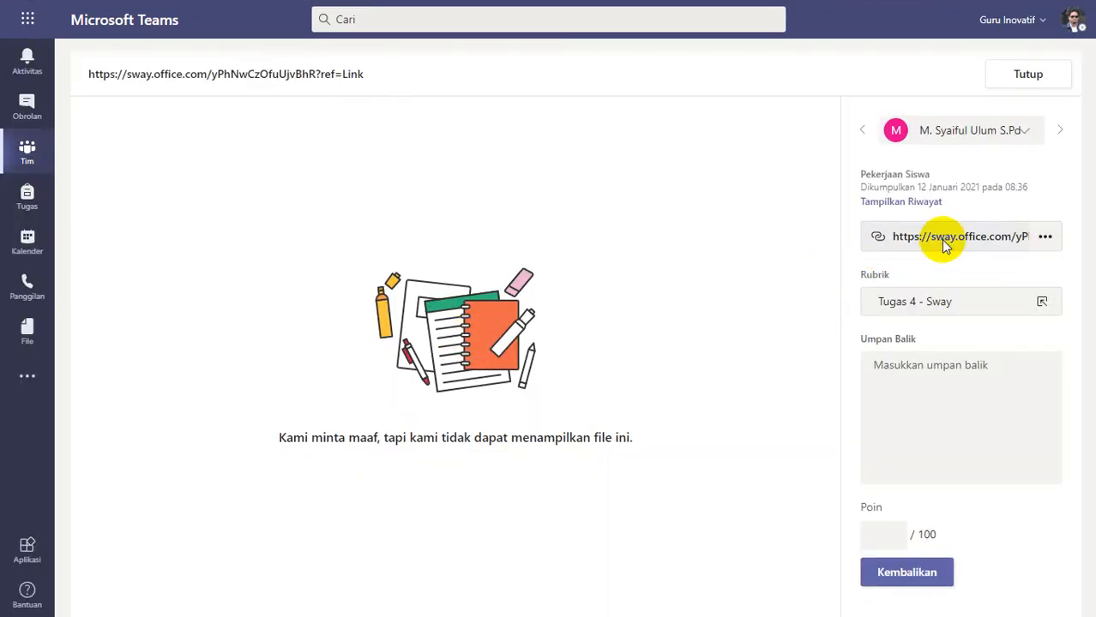
Reopen the ENERGI LISTRIK Sway from the submission and review its text, video and power generation images to the end.
click(898, 240)
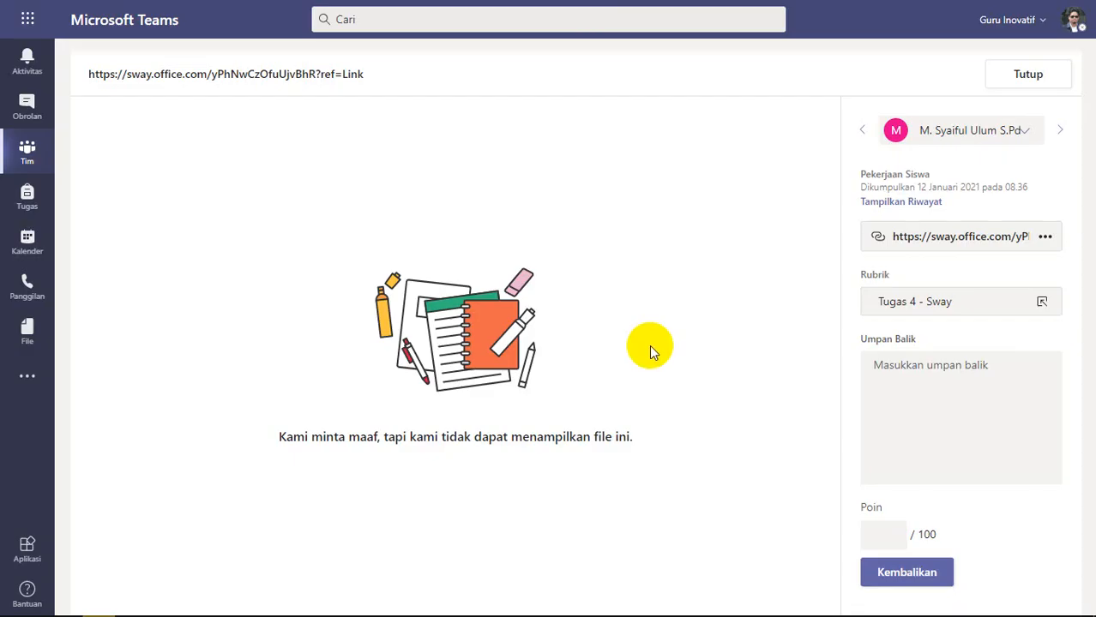
click(928, 240)
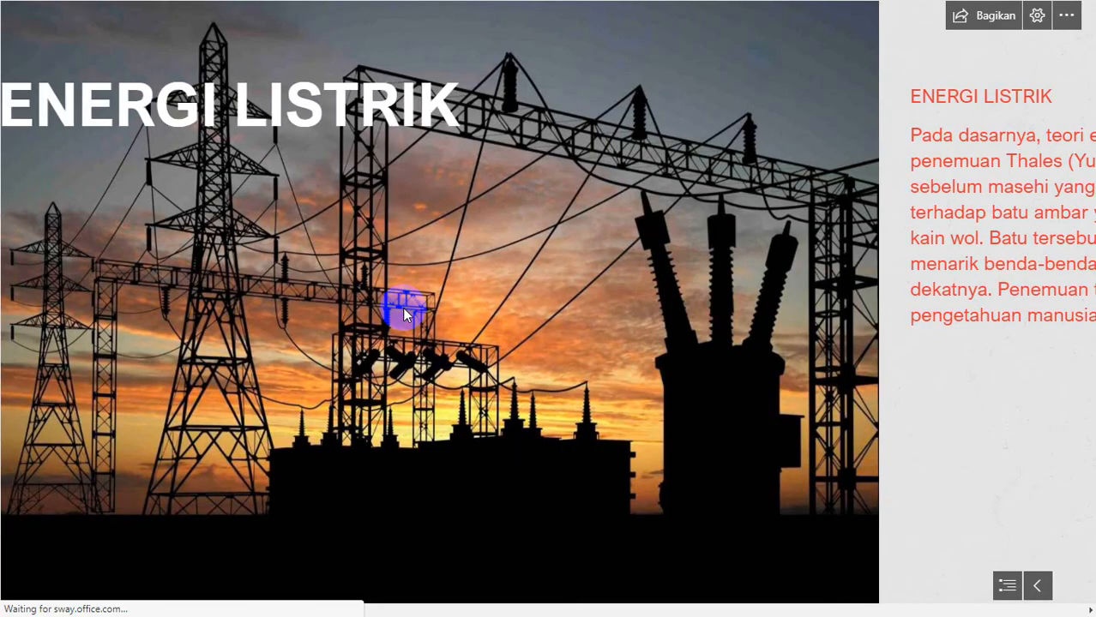
scroll(405, 313, down, 5)
scroll(412, 320, down, 10)
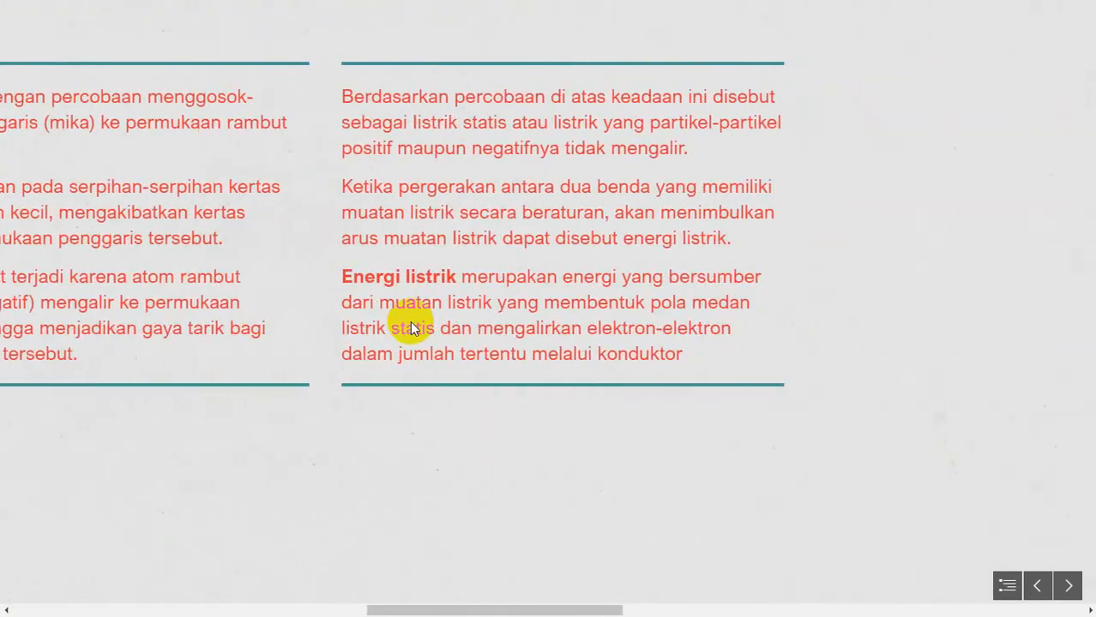
scroll(411, 322, down, 10)
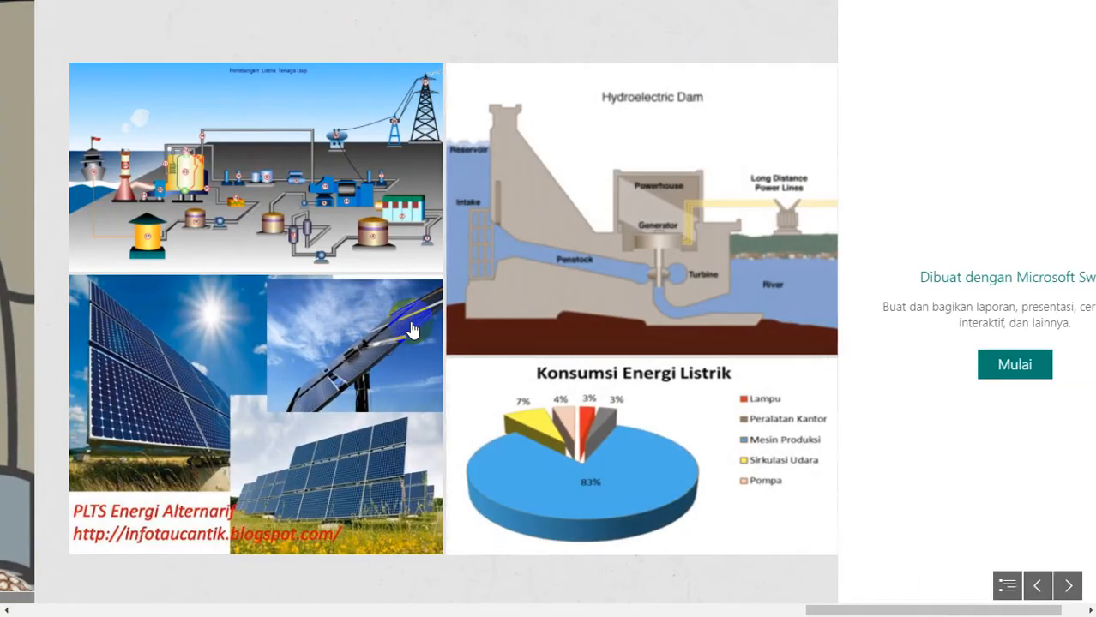
scroll(411, 326, up, 5)
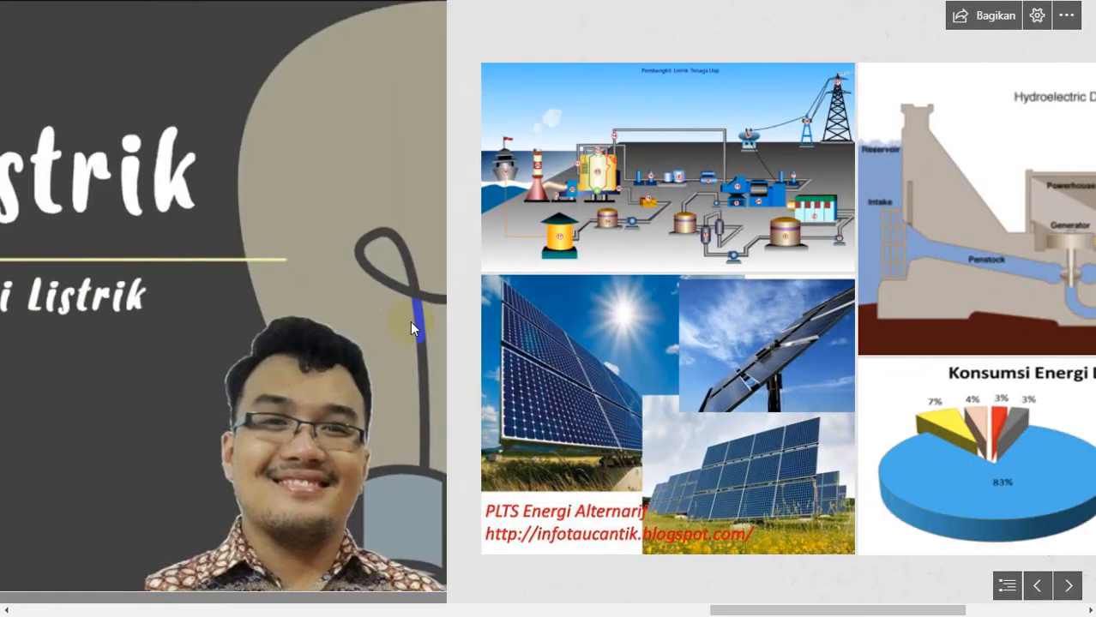
scroll(410, 327, down, 5)
scroll(412, 330, up, 3)
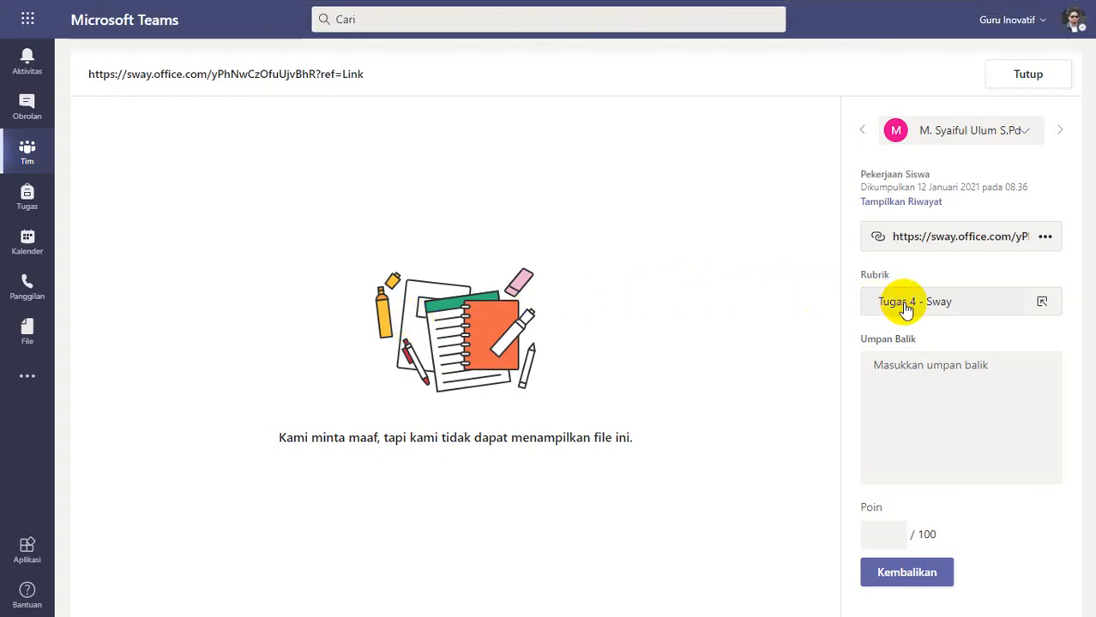
Rate the ENERGI LISTRIK submission as Bagus (3 poin), return it with "Silakan diperbaiki, lihat video feedback nya untuk melihat kekurangannya apa", and close it.
click(900, 300)
click(949, 348)
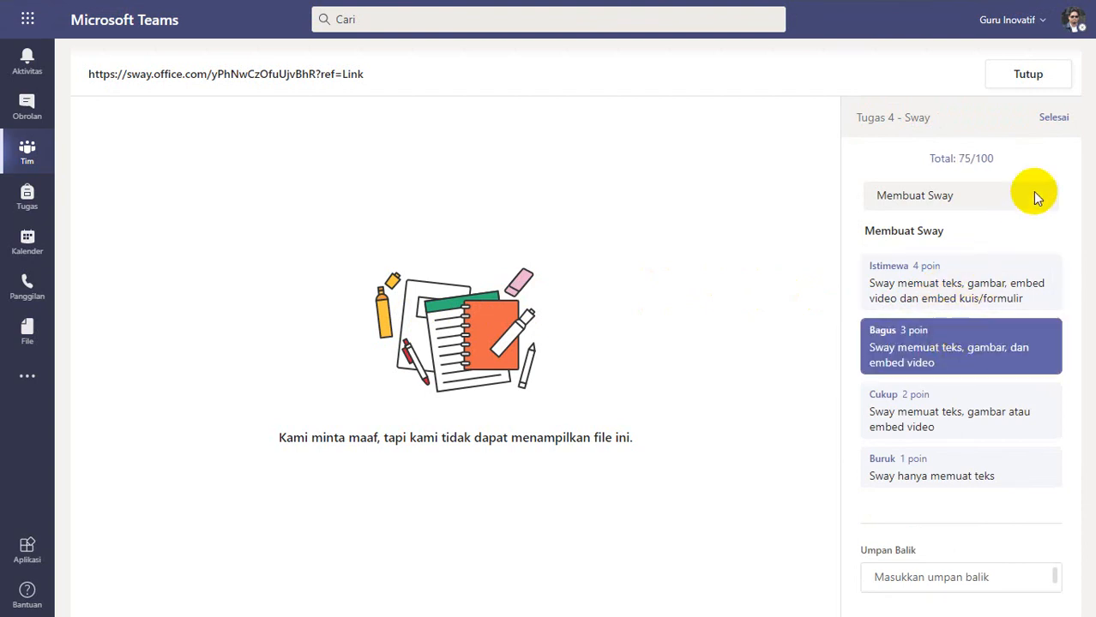
click(895, 362)
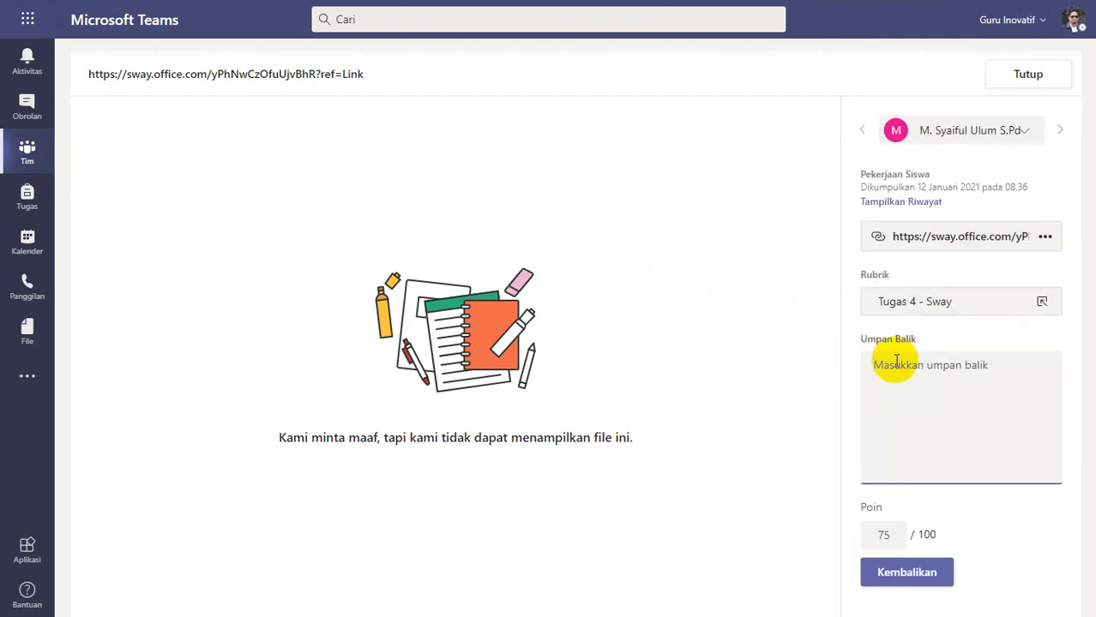
text(Silakan diperbaiki, lihat video feedback nya untuk melihat kekurangannya apa)
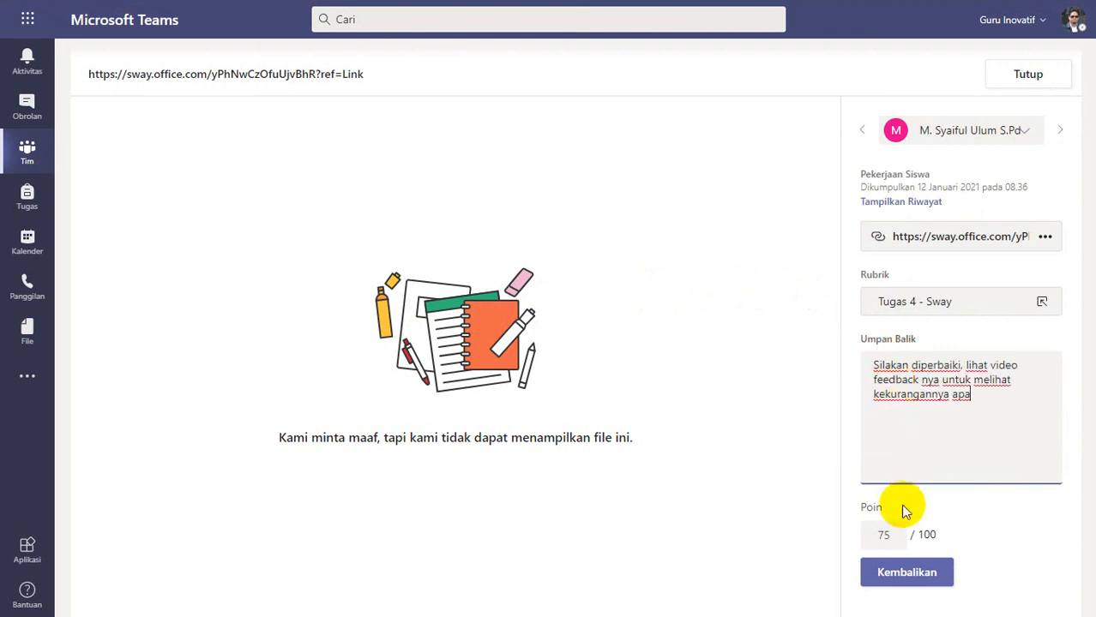
click(904, 573)
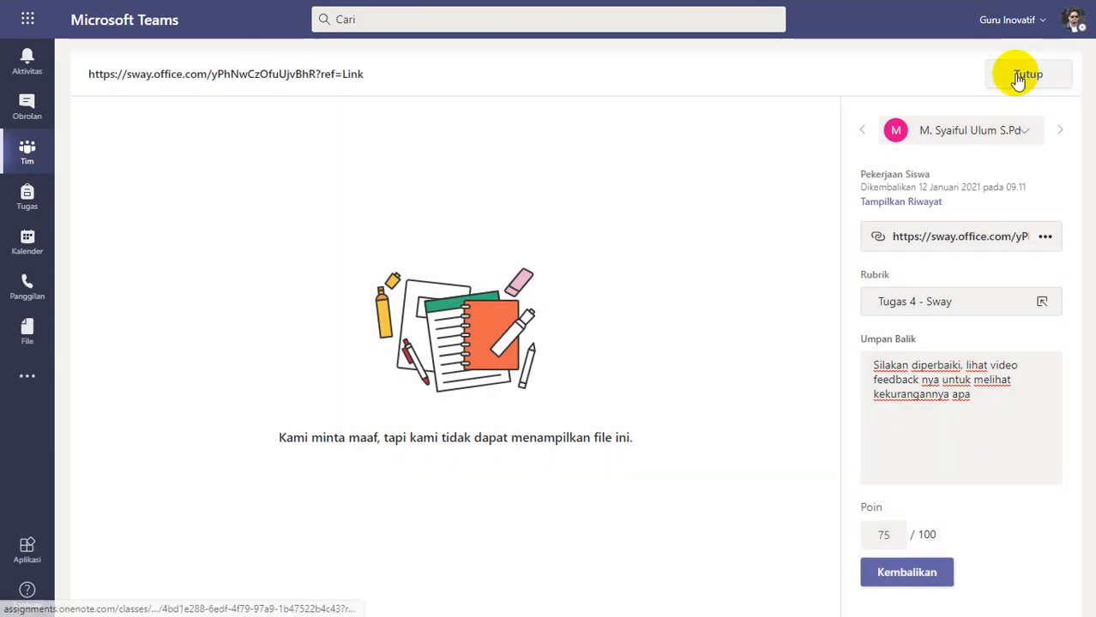
click(1016, 75)
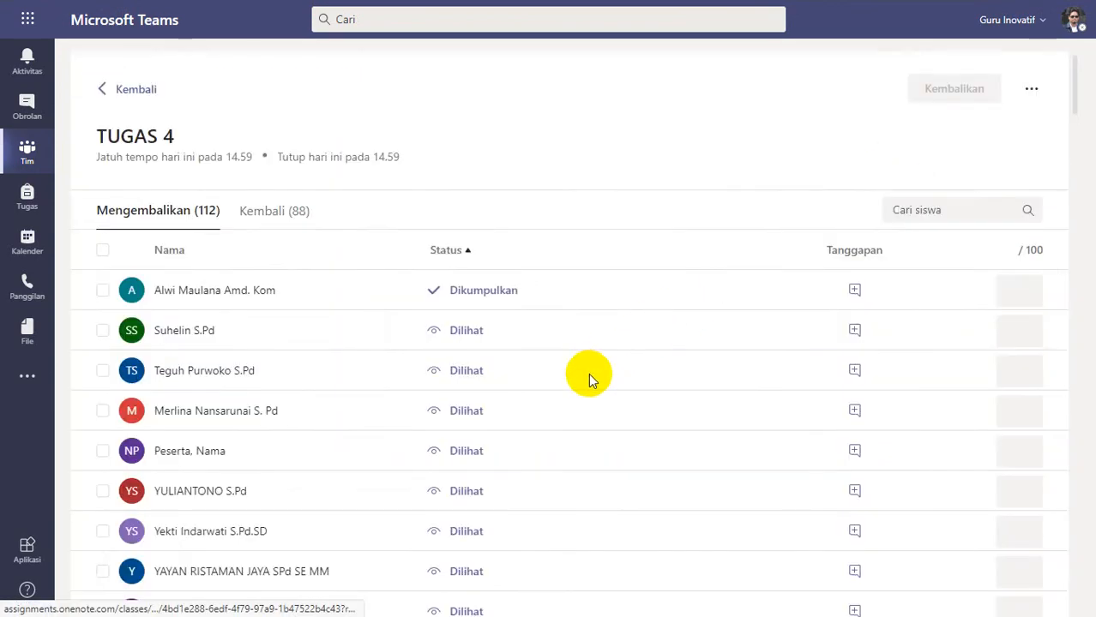
Open the Sway Debian 8 link from the remaining Dikumpulkan submission and go through its text and video to the quiz link.
click(447, 341)
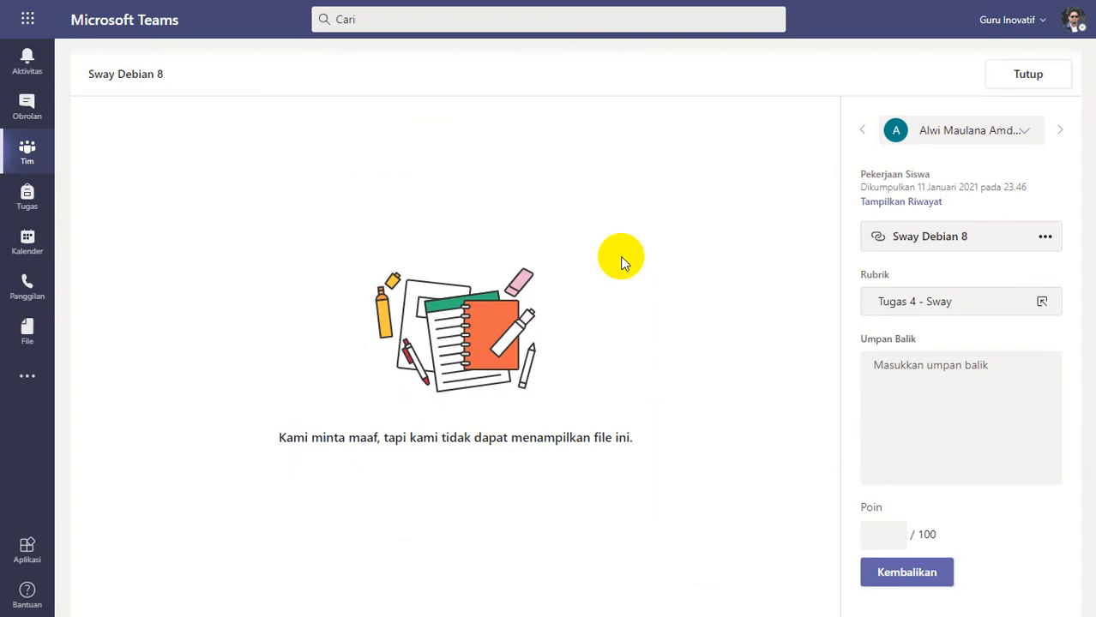
click(935, 241)
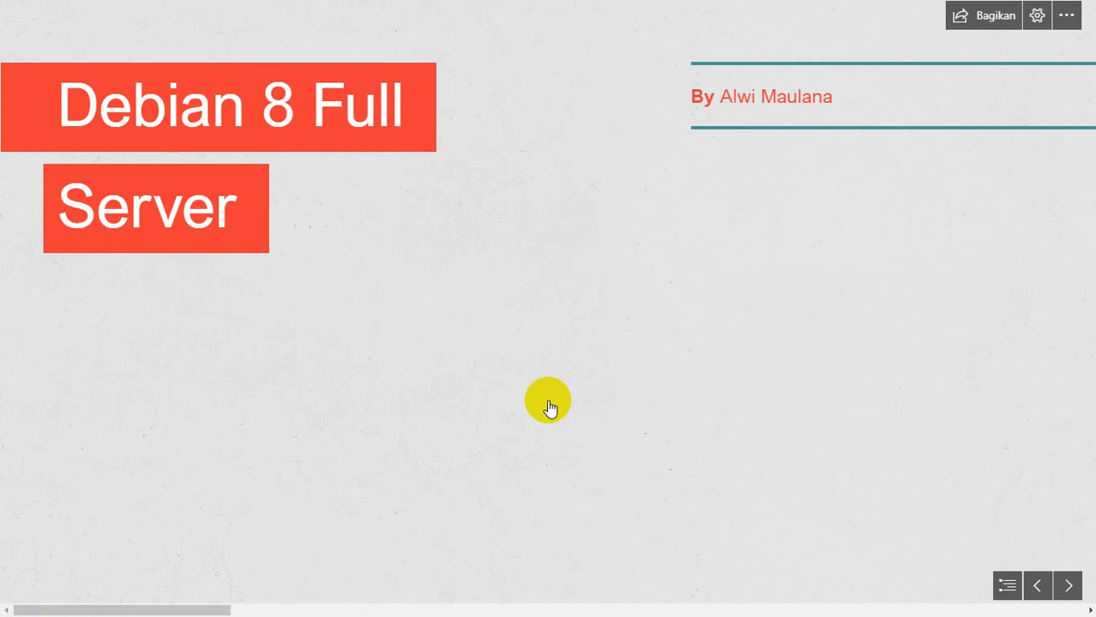
scroll(549, 403, down, 5)
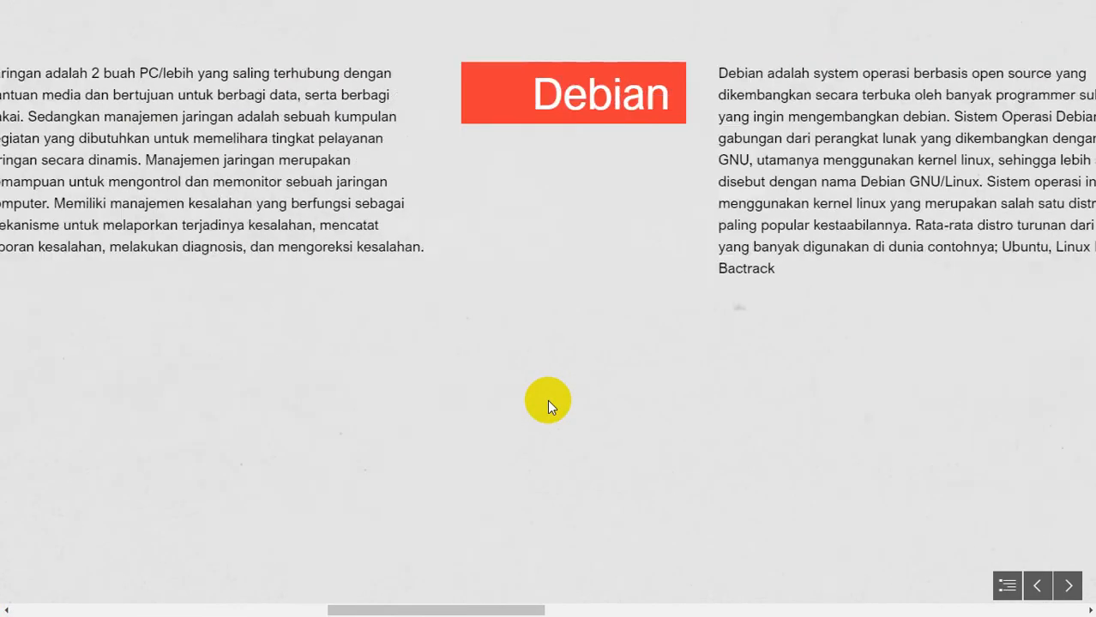
scroll(547, 400, down, 6)
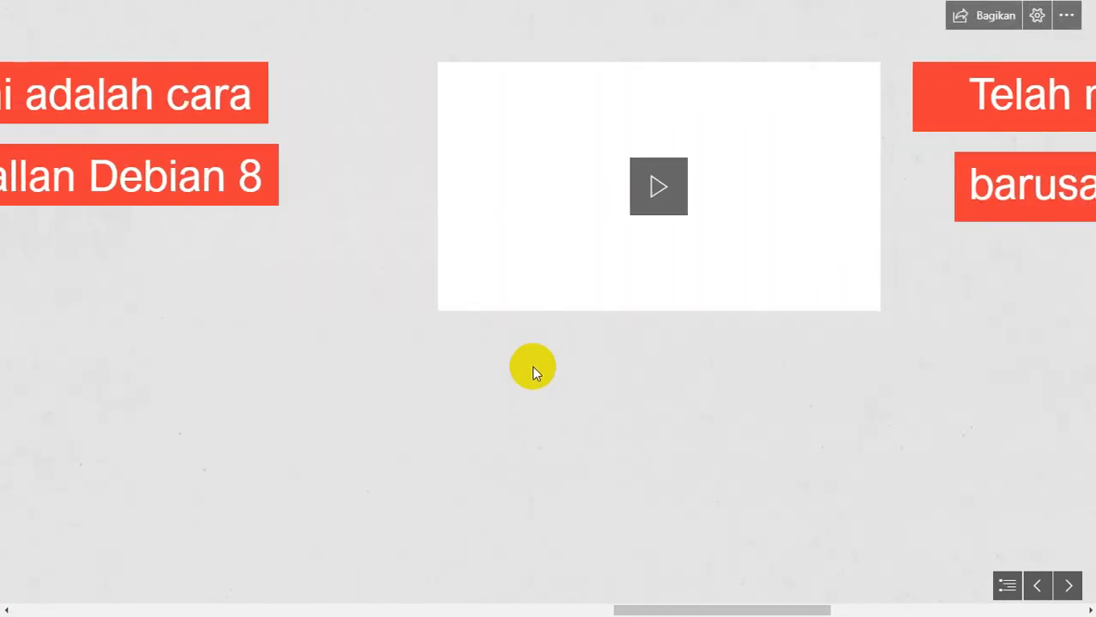
scroll(677, 343, down, 6)
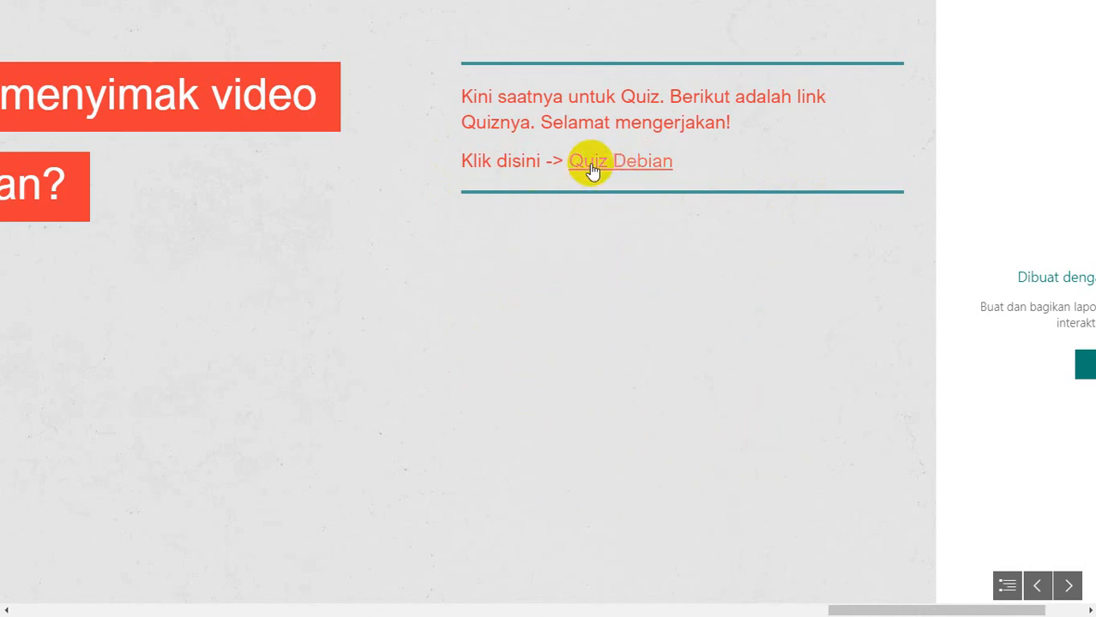
Go back through the Debian 8 Sway from the quiz link to recheck the installation video, Debian image and text.
scroll(481, 314, left, 5)
scroll(481, 311, left, 2)
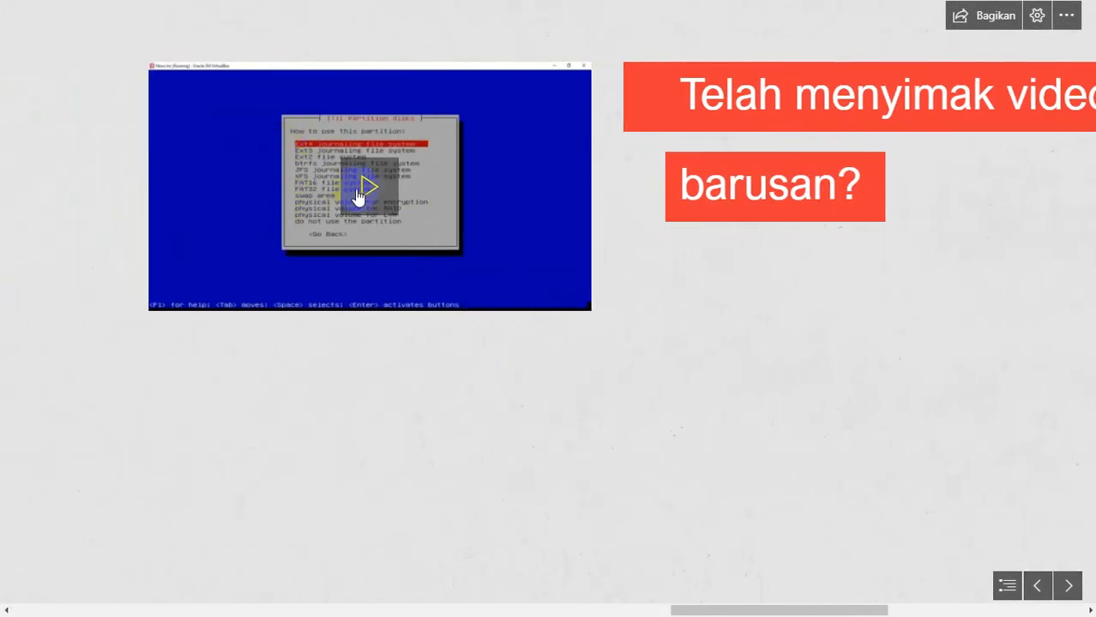
scroll(337, 322, left, 8)
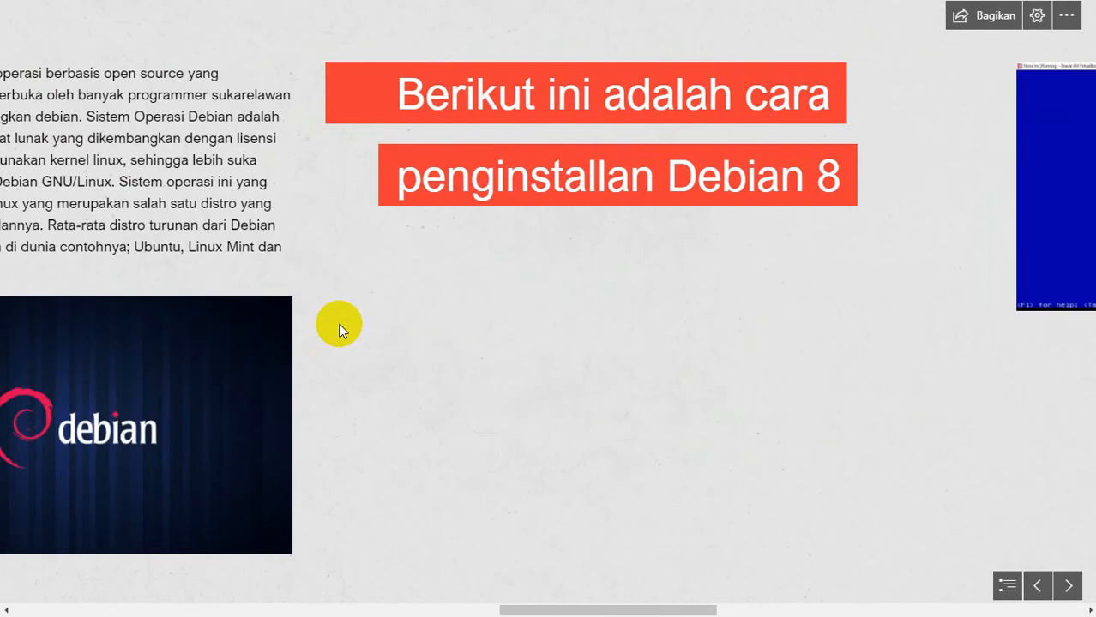
scroll(414, 404, left, 10)
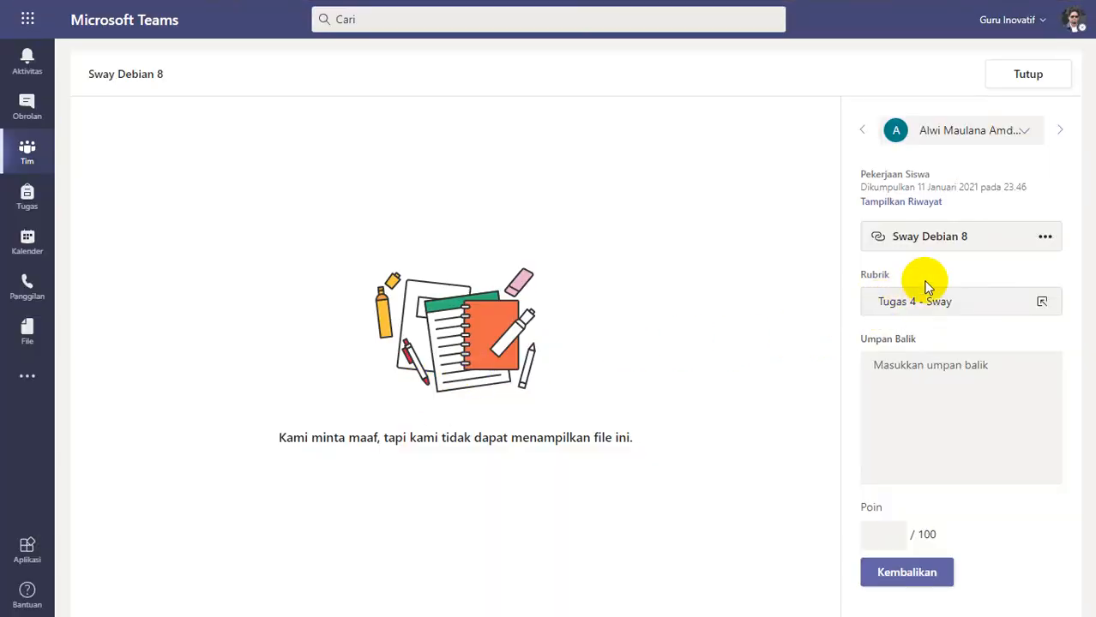
Rate the Sway Debian 8 submission as Bagus (3 poin), return it with "Silakan diperbaiki, lihat video feedback nya untuk melihat kekurangannya apa", and close it.
click(923, 288)
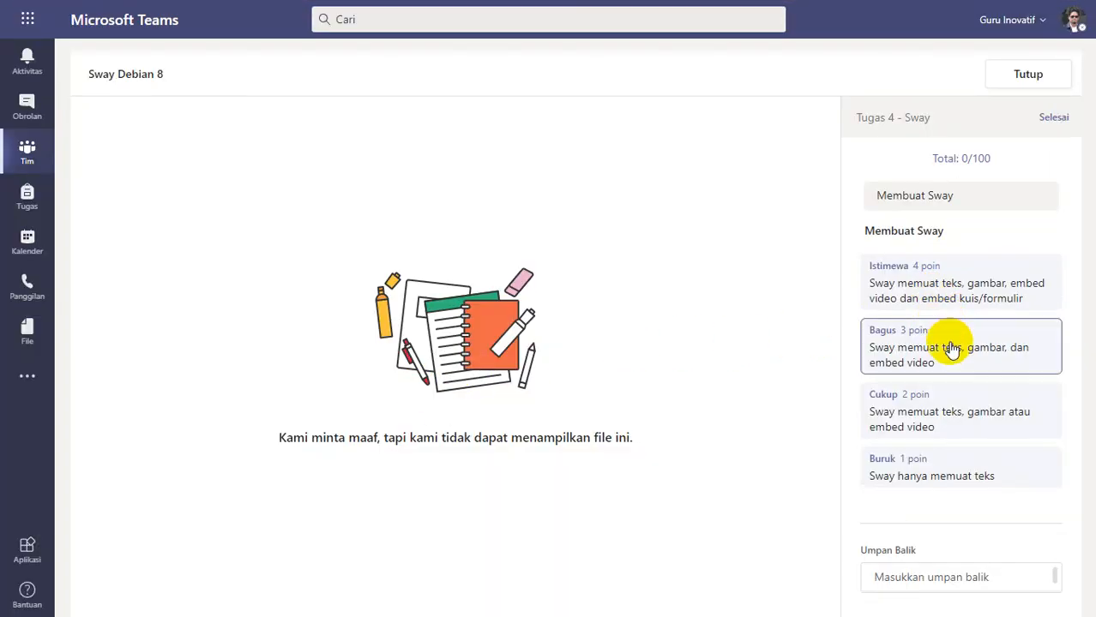
click(950, 346)
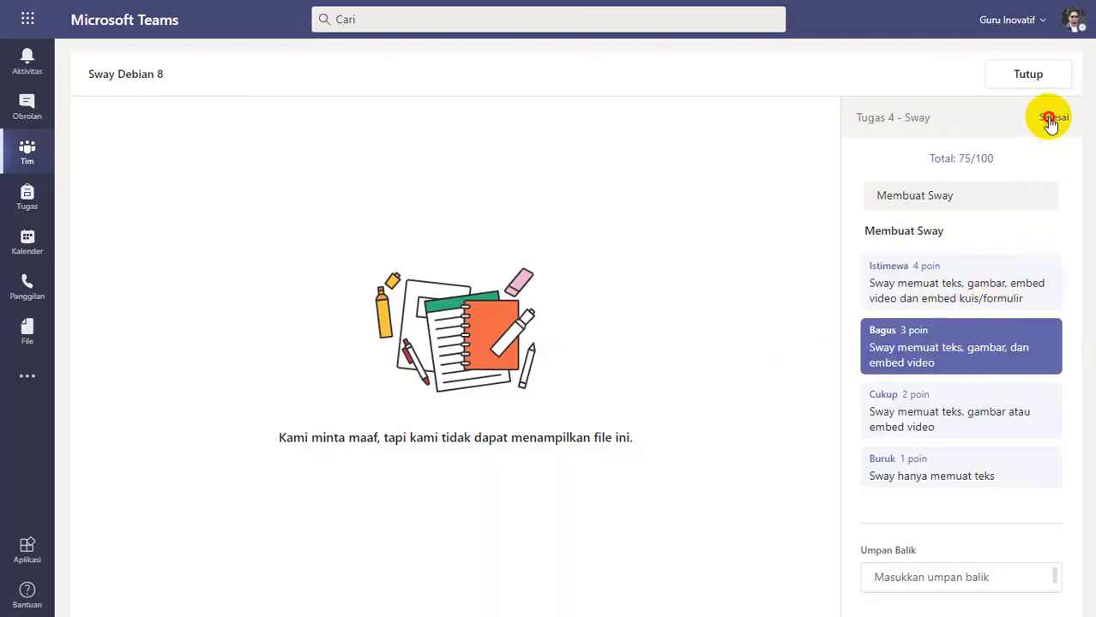
click(1050, 120)
click(959, 379)
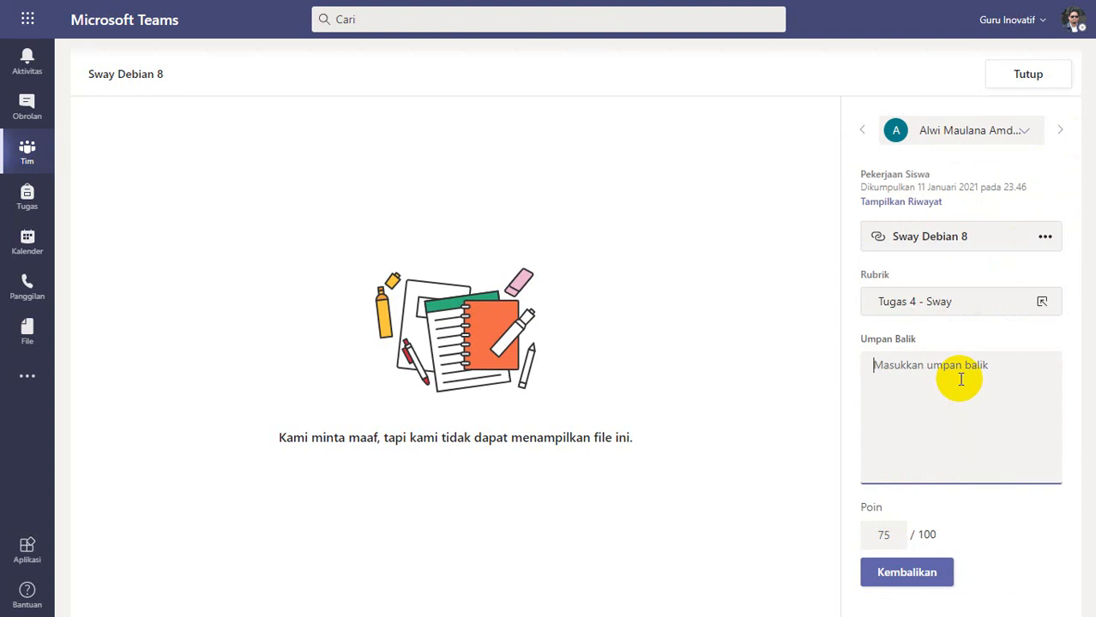
text(Silakan diperbaiki, lihat video feedback nya untuk melihat kekurangannya apa)
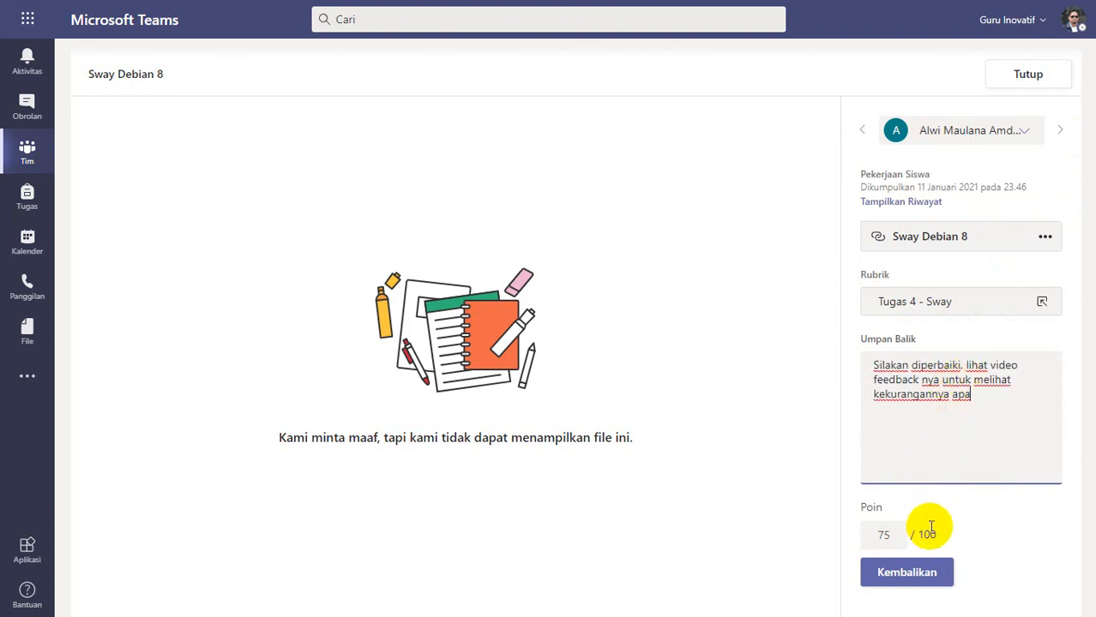
click(914, 571)
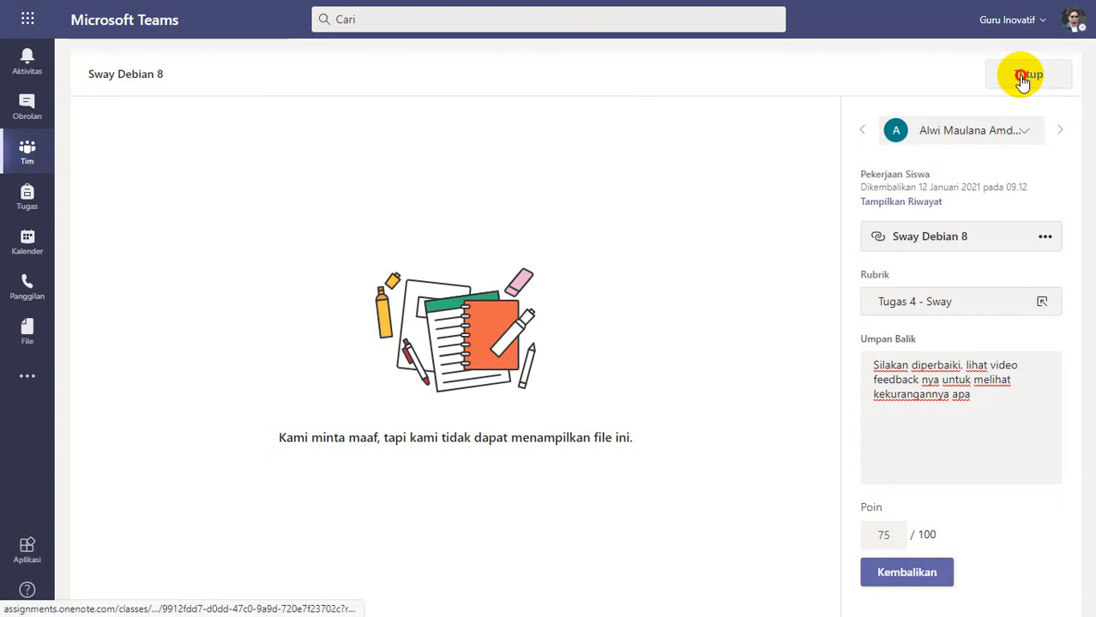
click(1021, 77)
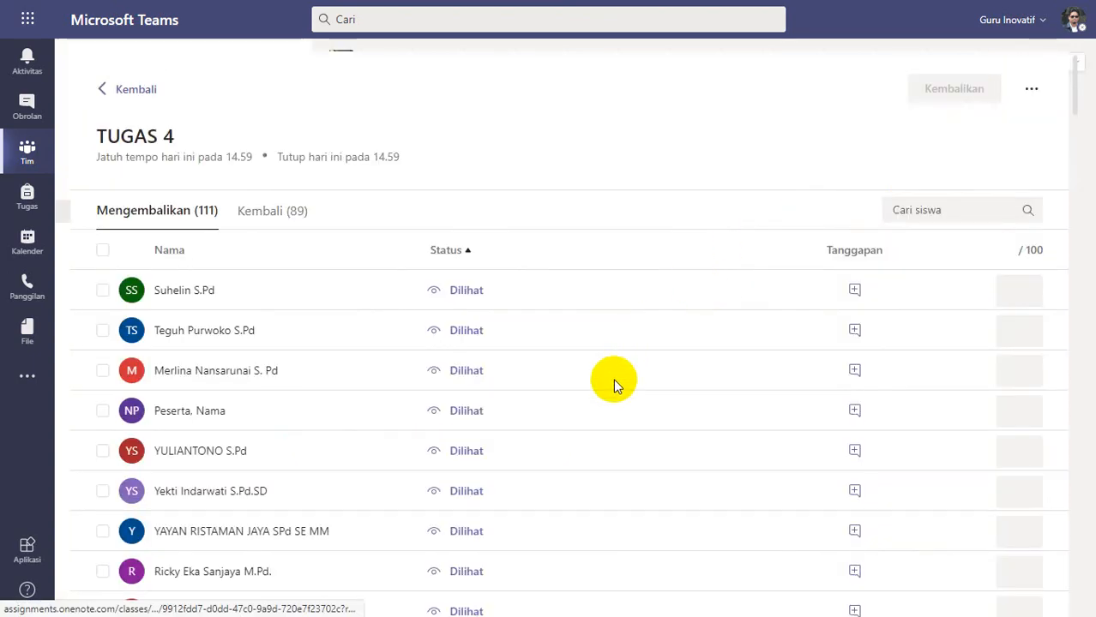
Reopen TUGAS 4 and sort the students by status to check for remaining Dikumpulkan submissions, ending on the Tugas 4 feedback title slide.
click(390, 142)
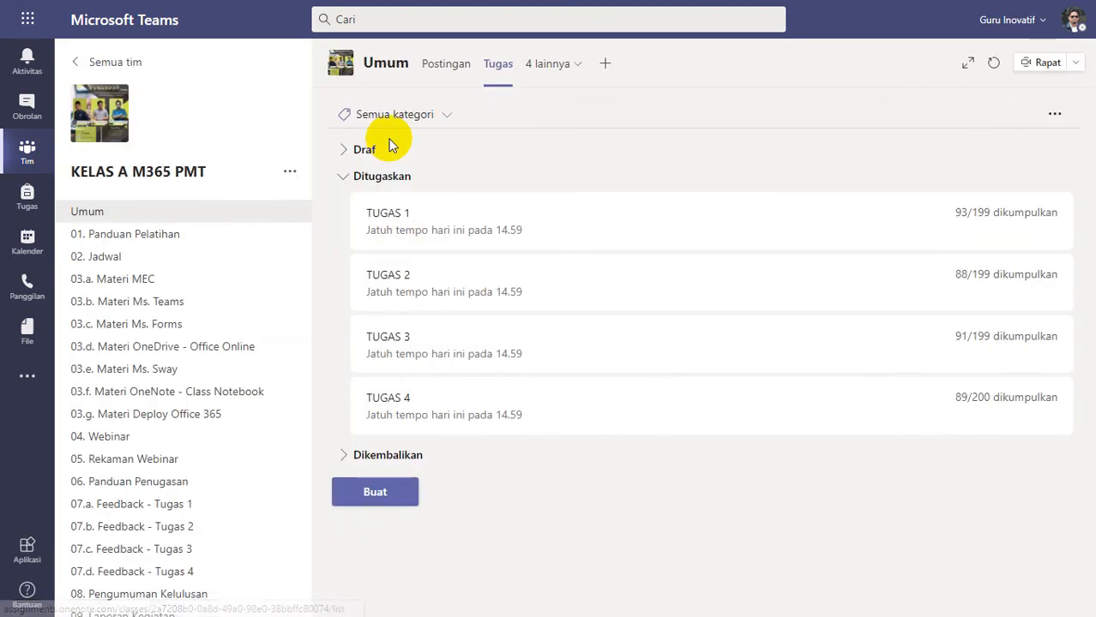
click(447, 403)
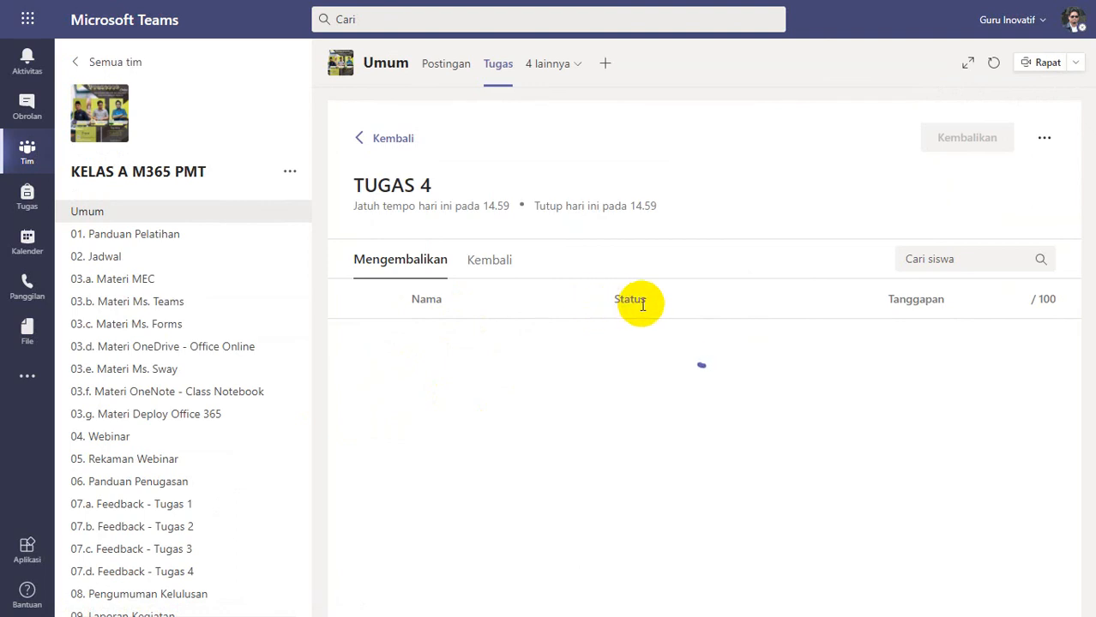
click(627, 302)
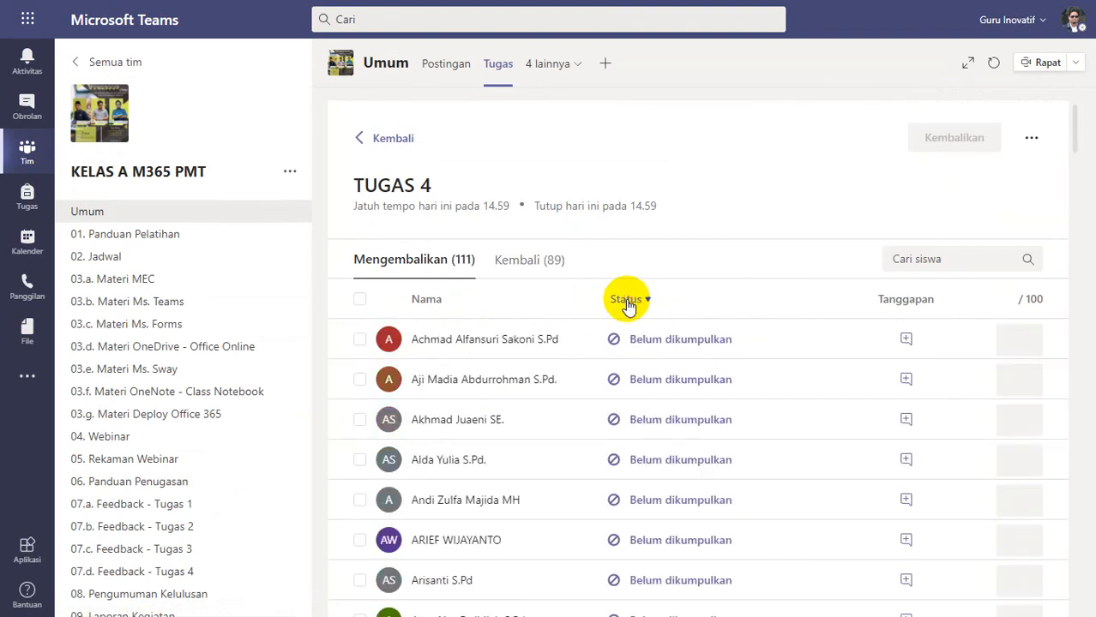
click(627, 300)
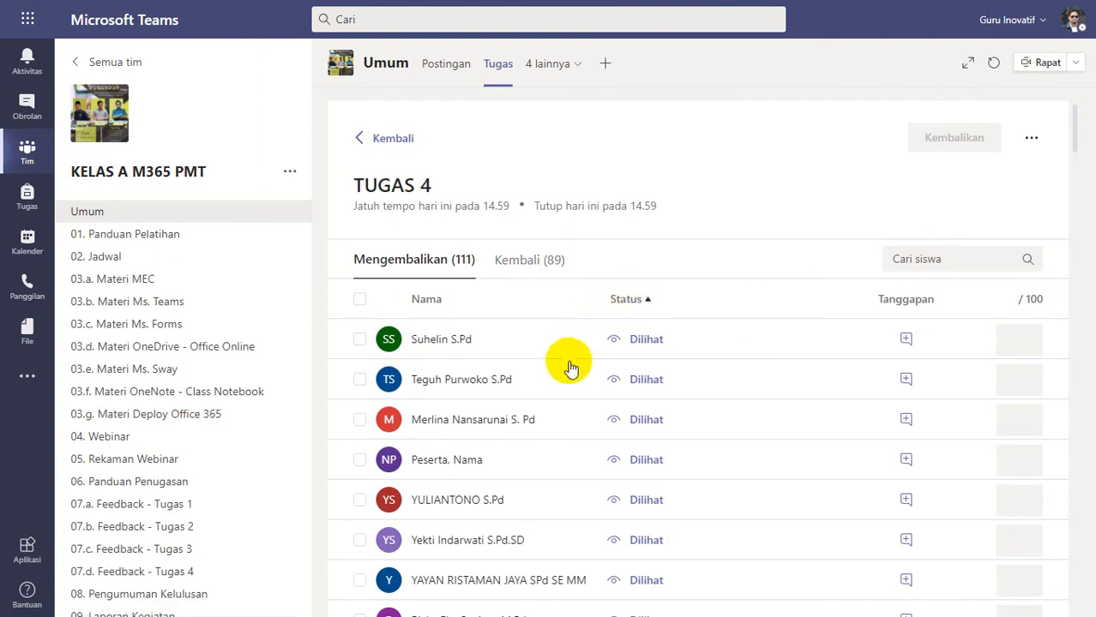
scroll(567, 367, down, 5)
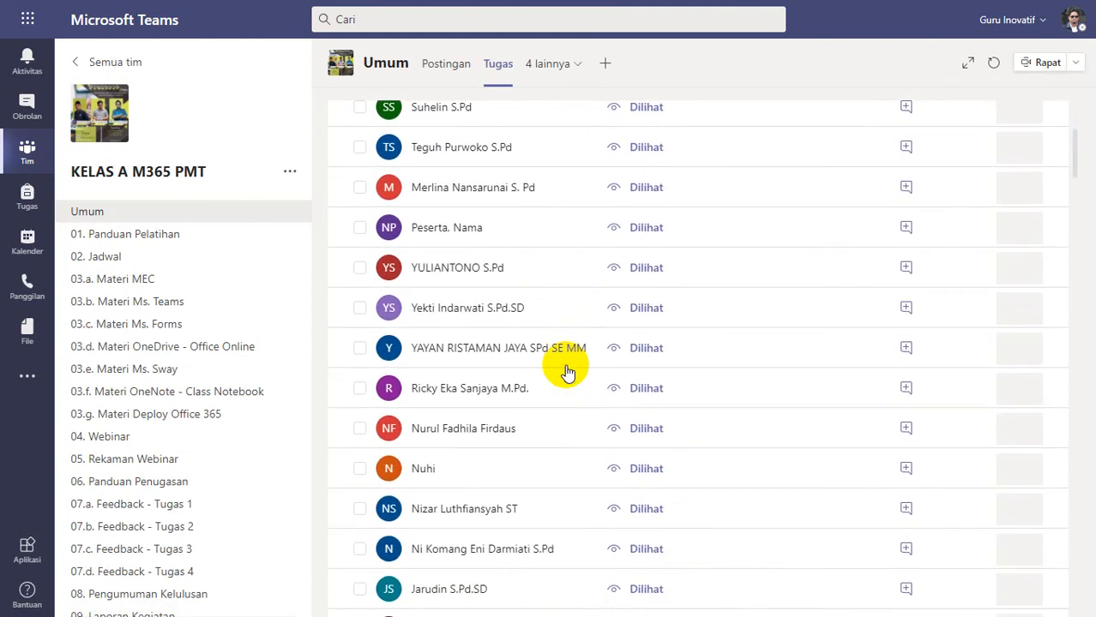
scroll(568, 371, up, 3)
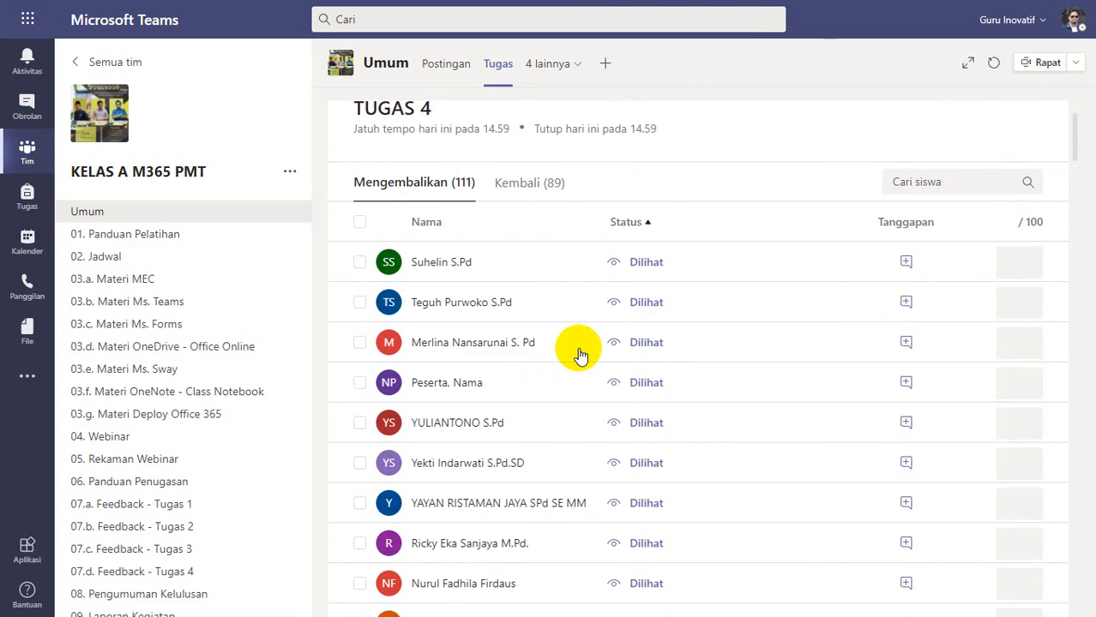
key(alt+Tab)
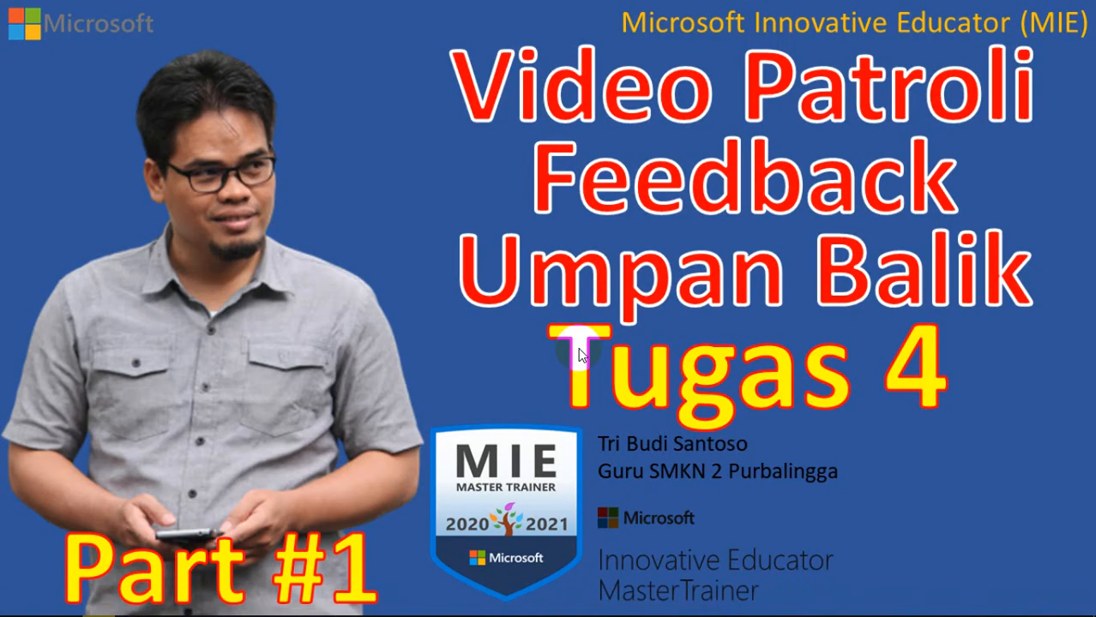